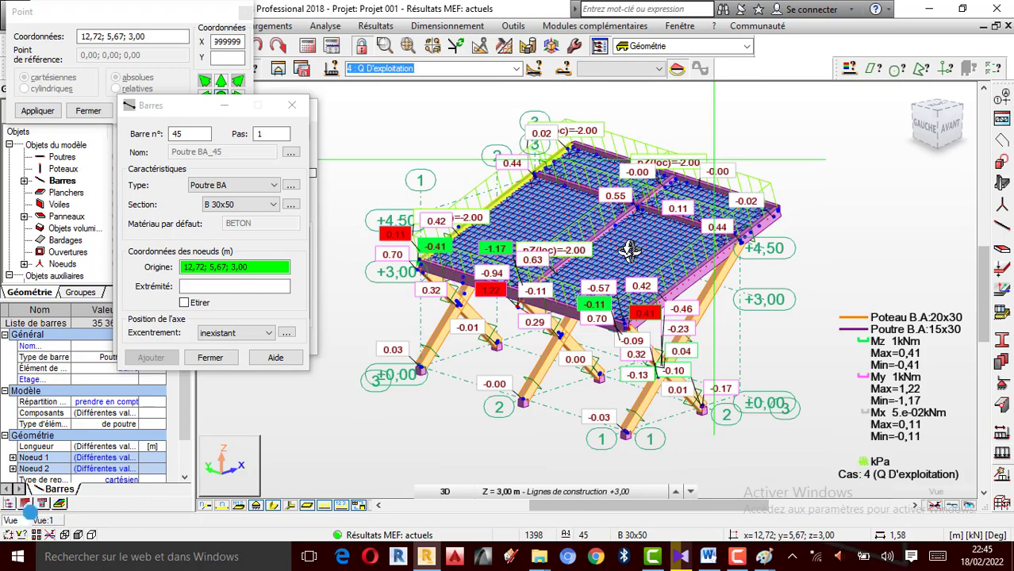
{"action": "left_click_drag", "start_coordinate": [614, 260], "coordinate": [633, 262]}
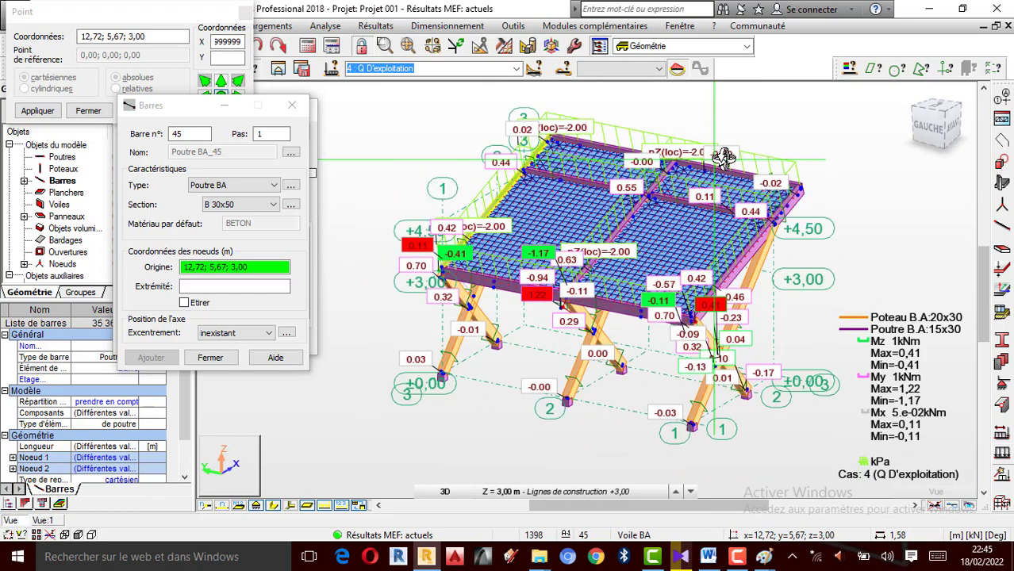
{"action": "left_click_drag", "start_coordinate": [641, 205], "coordinate": [627, 176]}
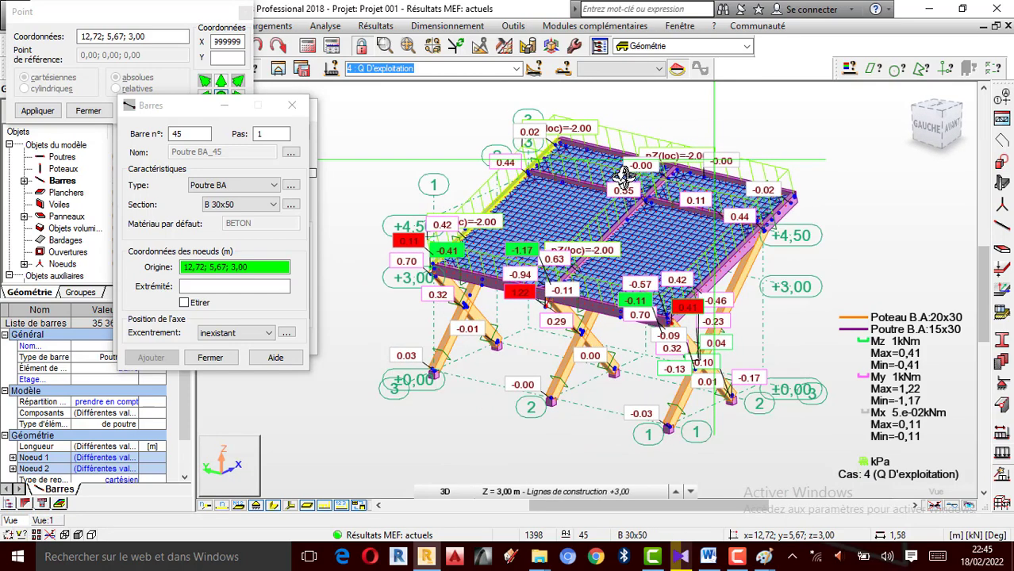
{"action": "scroll", "coordinate": [621, 181], "scroll_direction": "up", "scroll_amount": 1}
{"action": "scroll", "coordinate": [574, 185], "scroll_direction": "down", "scroll_amount": 1}
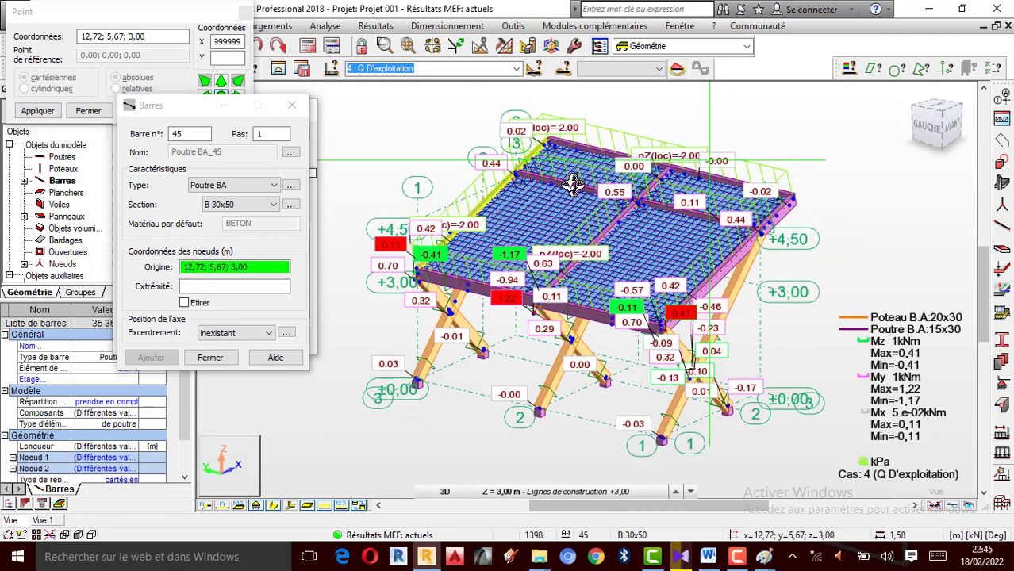
Cancel the current bar definition and close the Barres and selection dialogs.
{"action": "right_click", "coordinate": [792, 138]}
{"action": "left_click", "coordinate": [762, 146]}
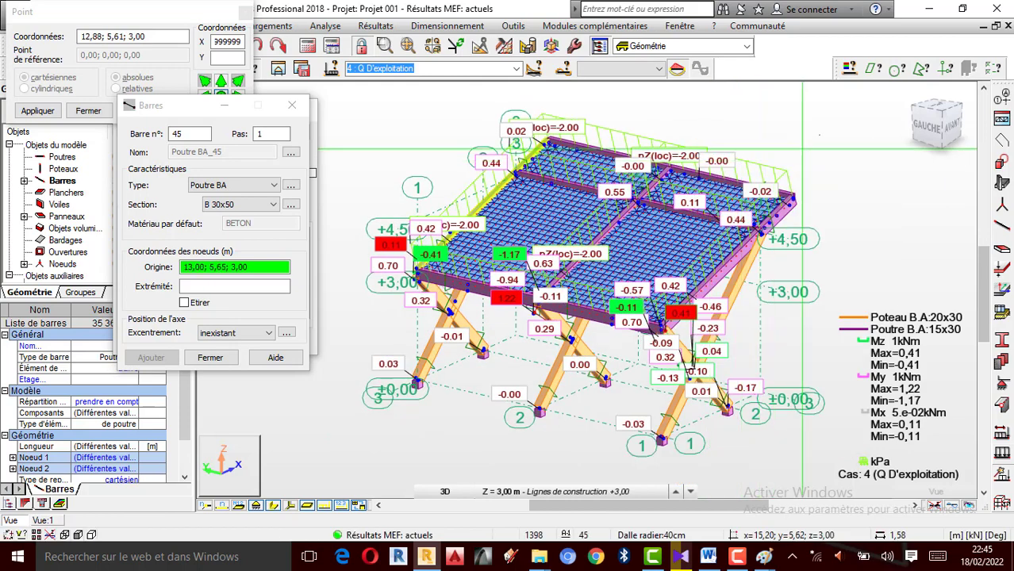
{"action": "right_click", "coordinate": [792, 139]}
{"action": "left_click", "coordinate": [764, 157]}
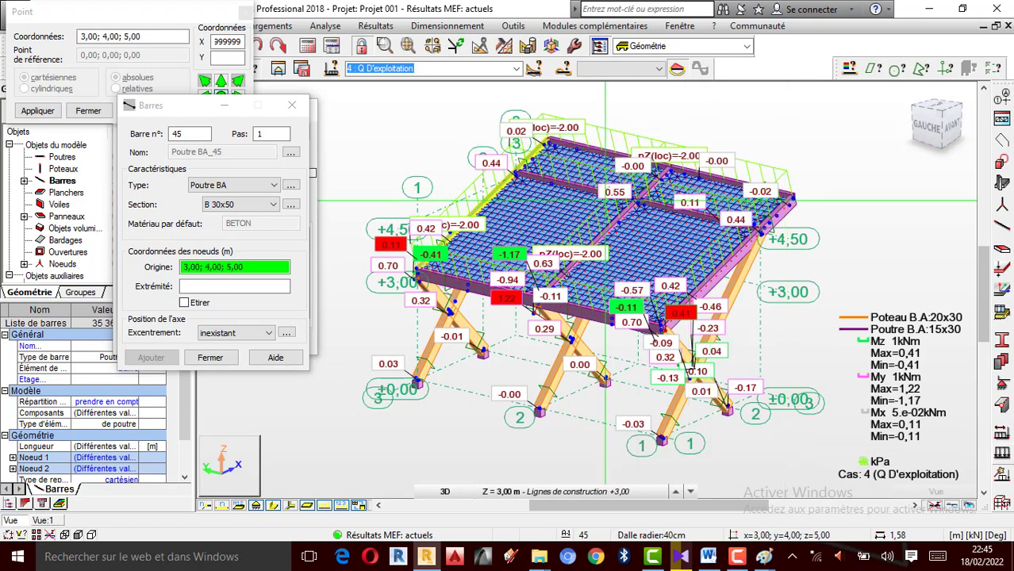
{"action": "scroll", "coordinate": [627, 194], "scroll_direction": "up", "scroll_amount": 1}
{"action": "scroll", "coordinate": [480, 192], "scroll_direction": "down", "scroll_amount": 1}
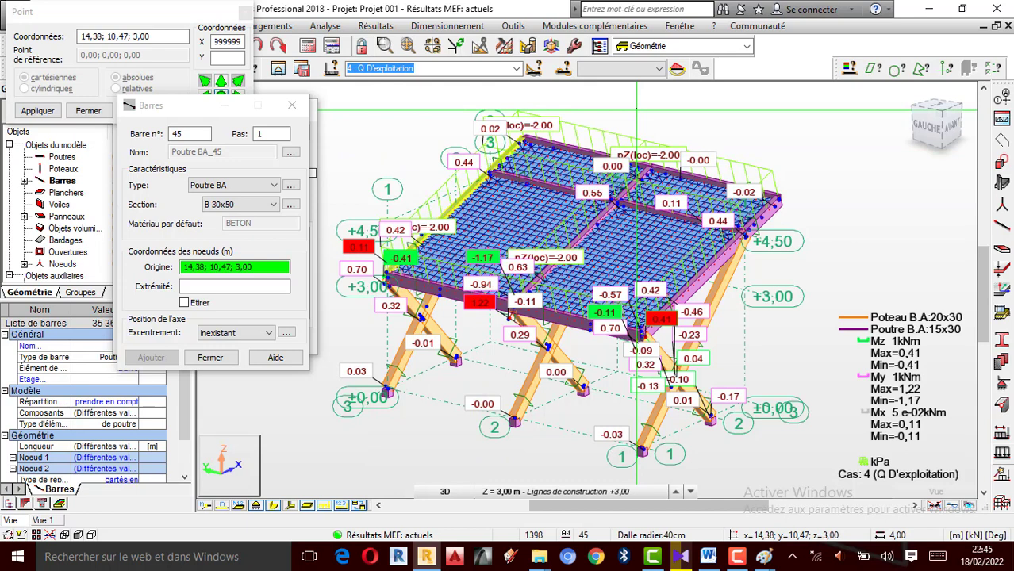
{"action": "right_click", "coordinate": [855, 137]}
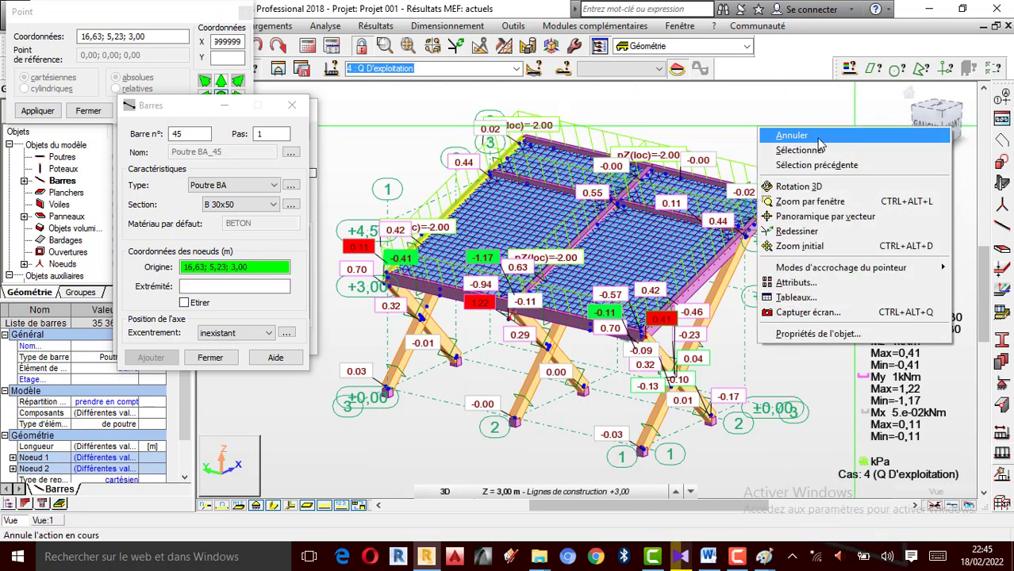
{"action": "left_click", "coordinate": [817, 140]}
{"action": "left_click", "coordinate": [303, 106]}
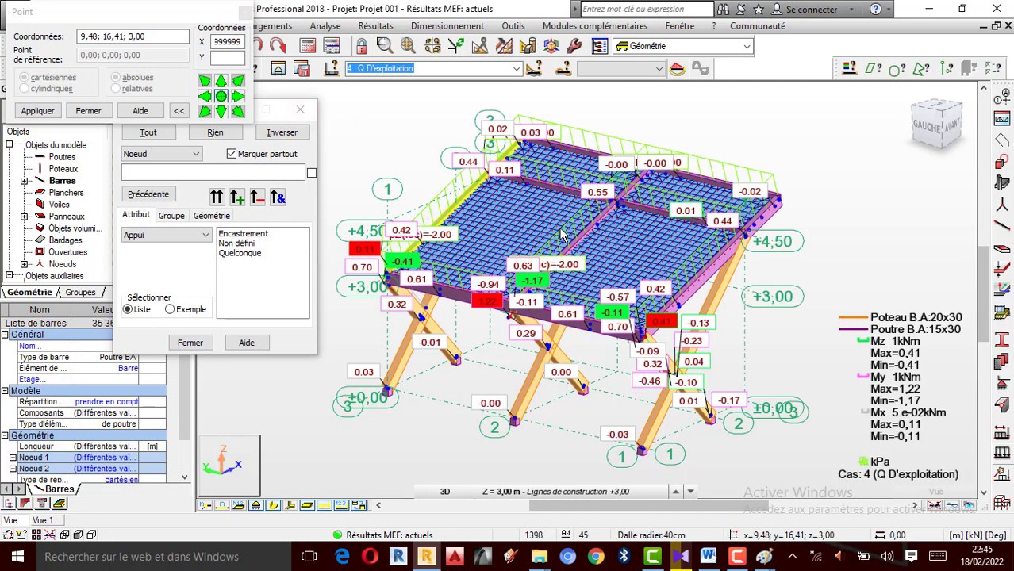
{"action": "left_click", "coordinate": [300, 109]}
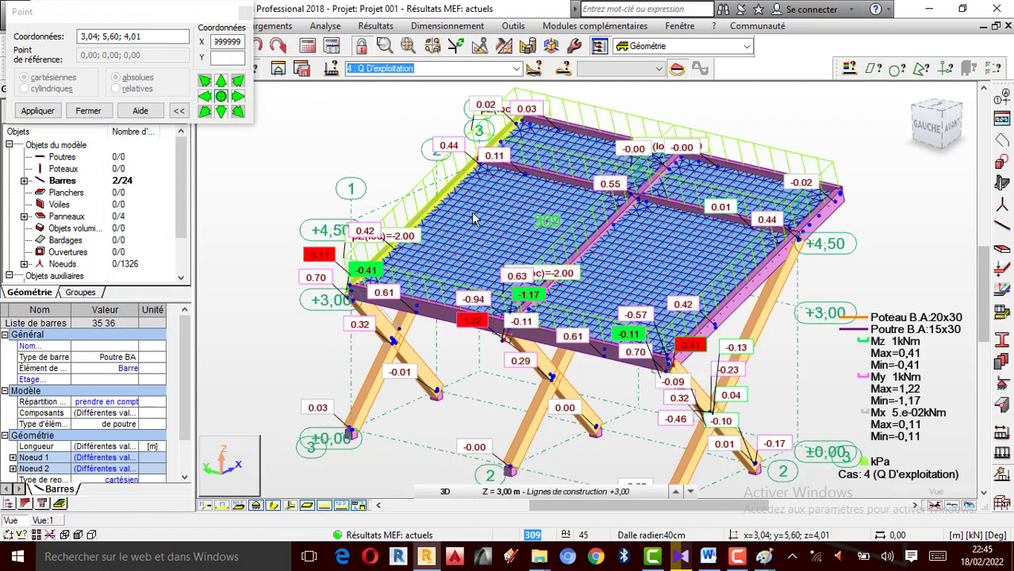
Leave the 3D rotation and clear the selection of bars 35 and 36.
{"action": "scroll", "coordinate": [535, 230], "scroll_direction": "up", "scroll_amount": 1}
{"action": "right_click", "coordinate": [220, 130]}
{"action": "left_click", "coordinate": [259, 188]}
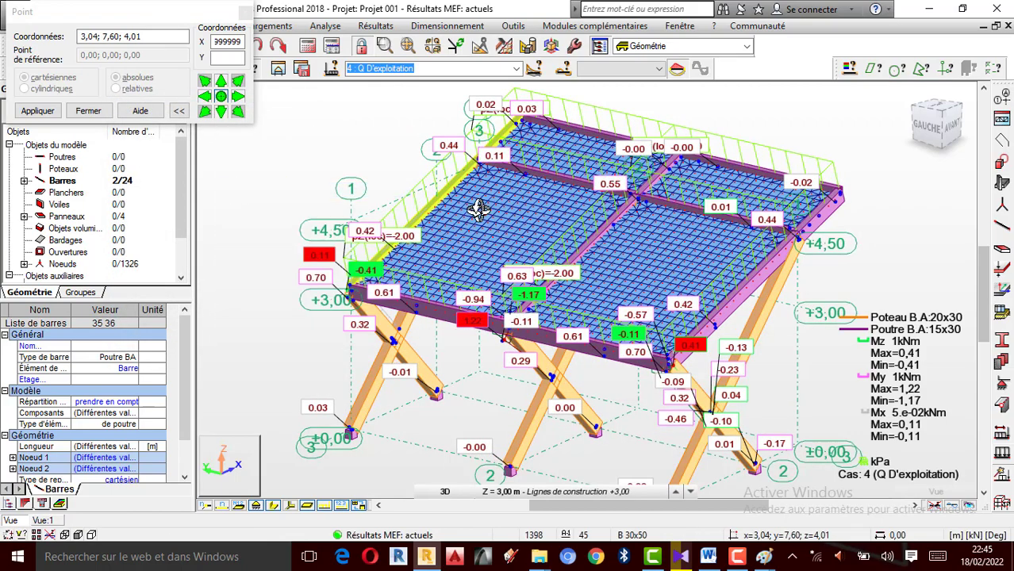
{"action": "left_click_drag", "start_coordinate": [480, 208], "coordinate": [688, 201]}
{"action": "left_click_drag", "start_coordinate": [767, 226], "coordinate": [521, 314]}
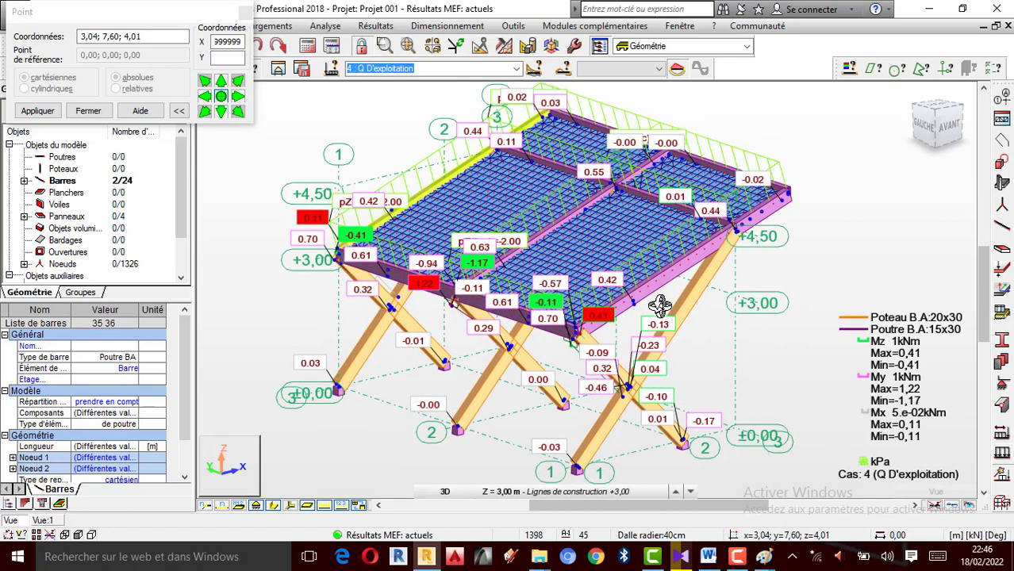
{"action": "right_click", "coordinate": [715, 238]}
{"action": "left_click", "coordinate": [759, 247]}
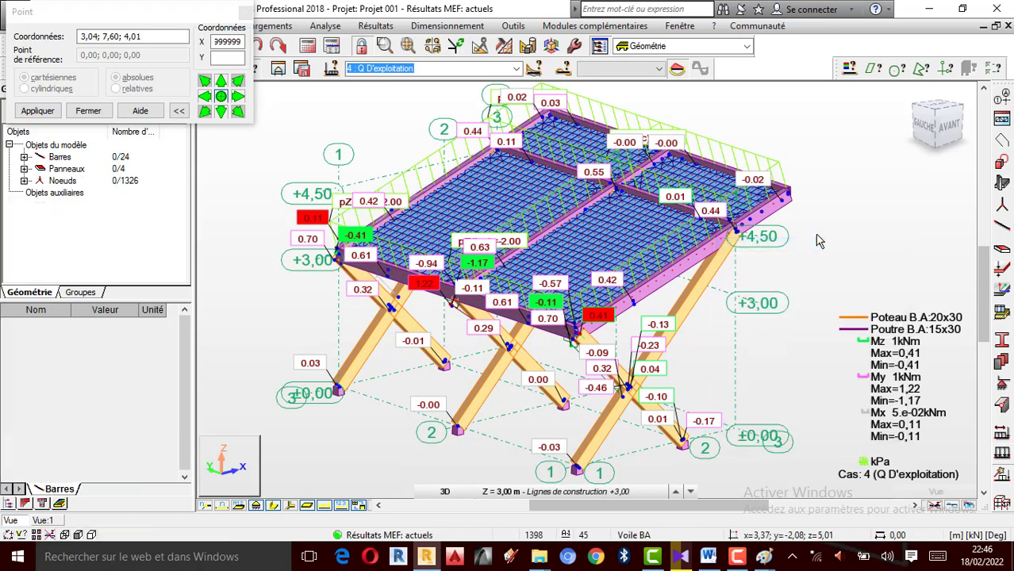
Examine the sloped slab, beams and crossed inclined posts with their moment labels from several 3D angles.
{"action": "right_click", "coordinate": [768, 189]}
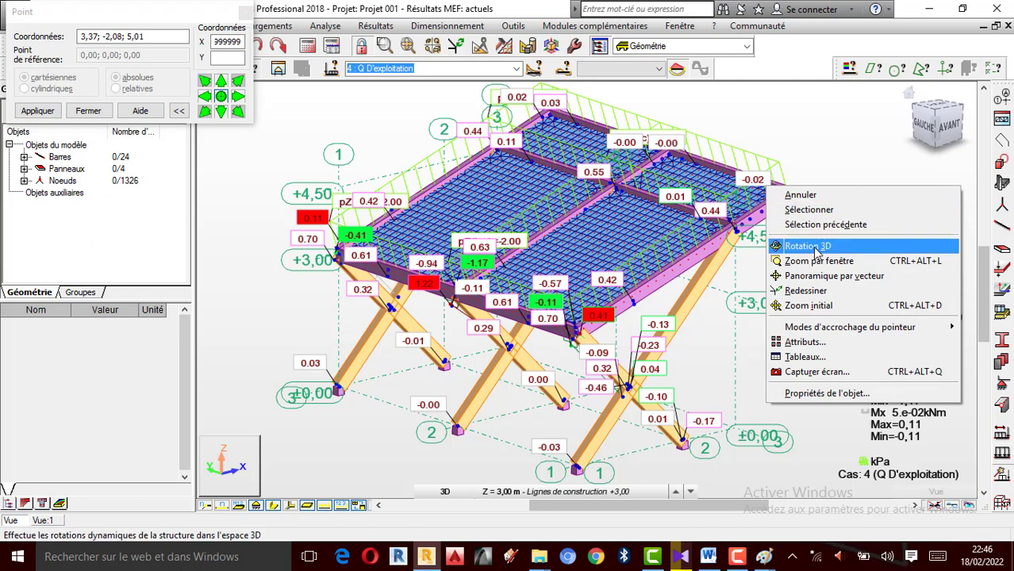
{"action": "left_click", "coordinate": [818, 245]}
{"action": "left_click_drag", "start_coordinate": [842, 230], "coordinate": [663, 288]}
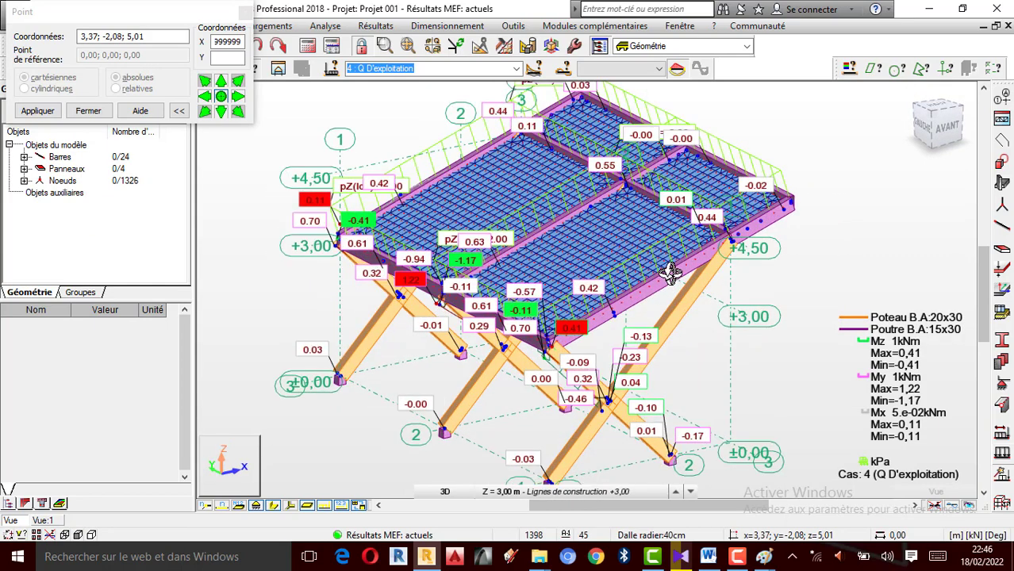
{"action": "scroll", "coordinate": [642, 340], "scroll_direction": "down", "scroll_amount": 1}
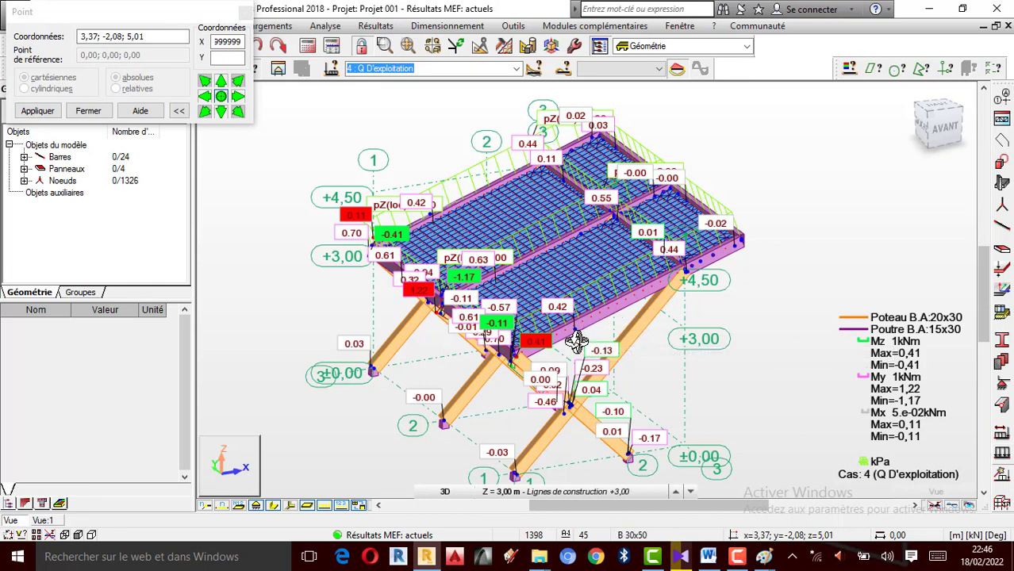
{"action": "scroll", "coordinate": [576, 342], "scroll_direction": "up", "scroll_amount": 1}
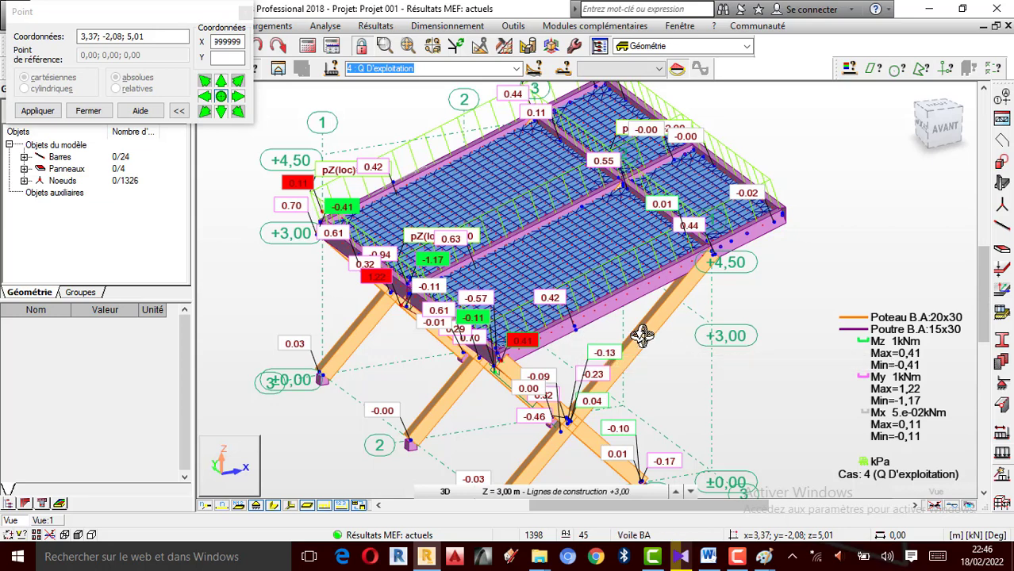
{"action": "scroll", "coordinate": [642, 335], "scroll_direction": "down", "scroll_amount": 3}
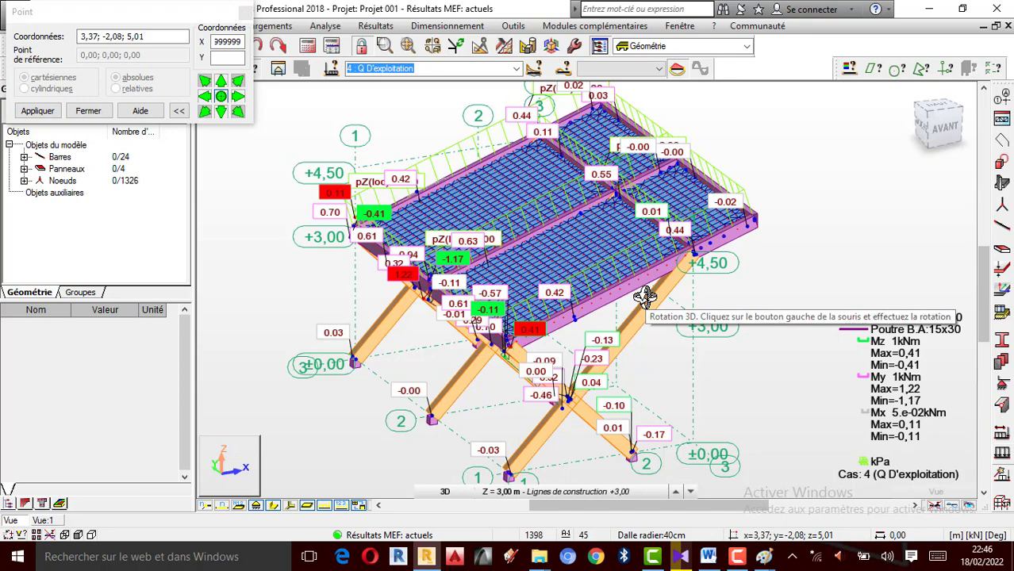
{"action": "scroll", "coordinate": [645, 298], "scroll_direction": "up", "scroll_amount": 1}
{"action": "scroll", "coordinate": [645, 297], "scroll_direction": "down", "scroll_amount": 1}
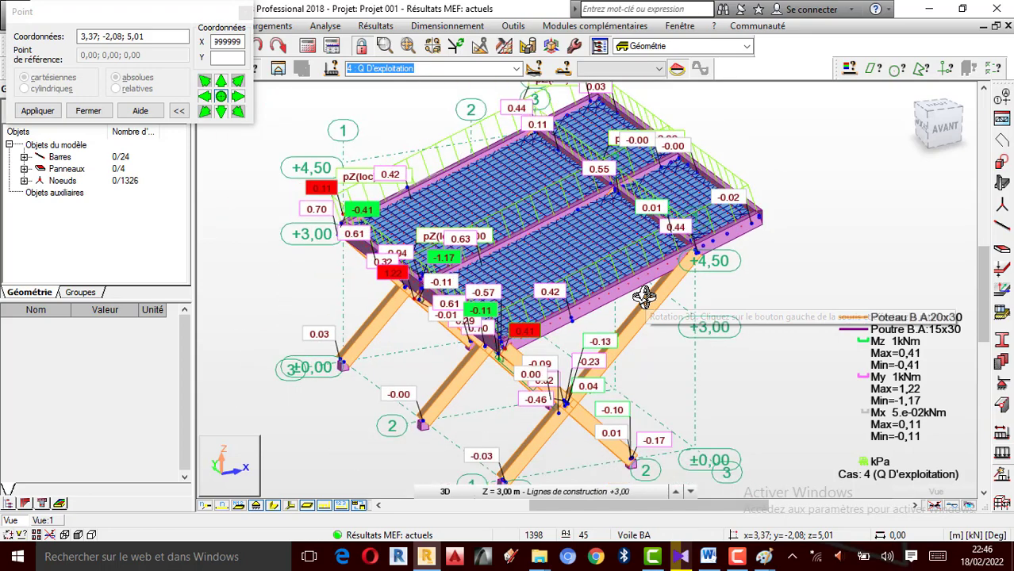
{"action": "scroll", "coordinate": [644, 298], "scroll_direction": "down", "scroll_amount": 1}
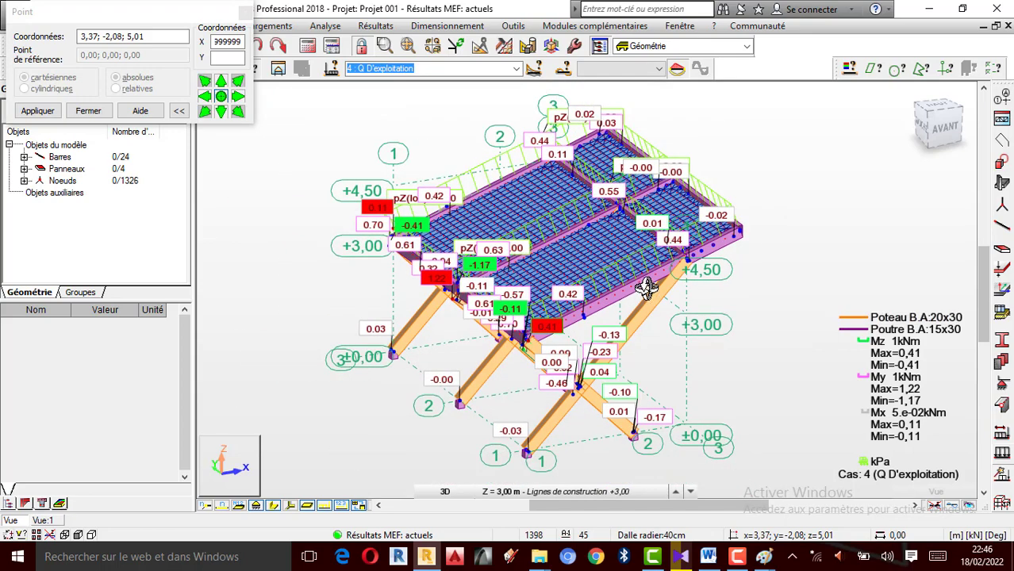
{"action": "left_click_drag", "start_coordinate": [645, 290], "coordinate": [651, 280]}
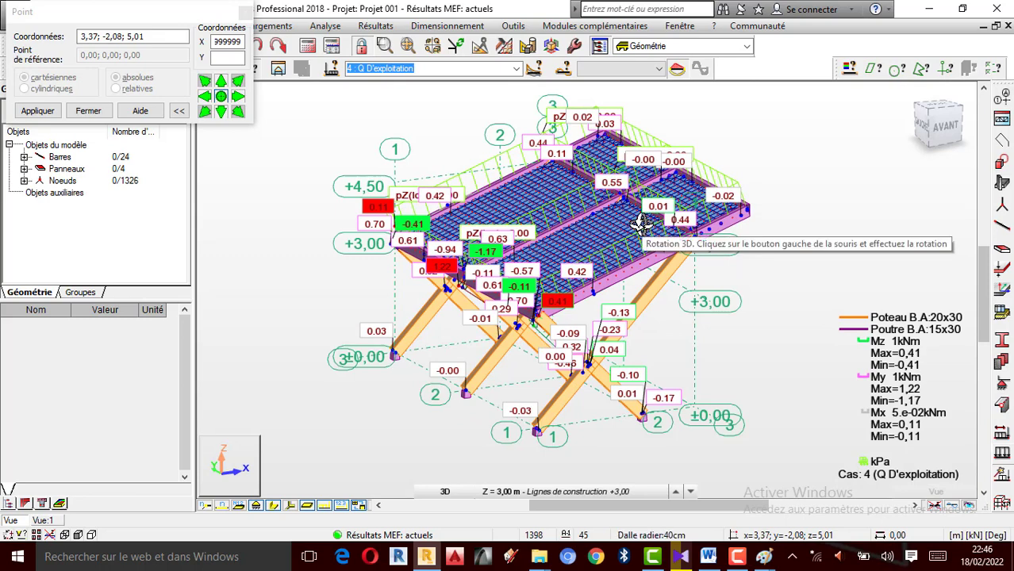
{"action": "left_click_drag", "start_coordinate": [643, 225], "coordinate": [539, 208]}
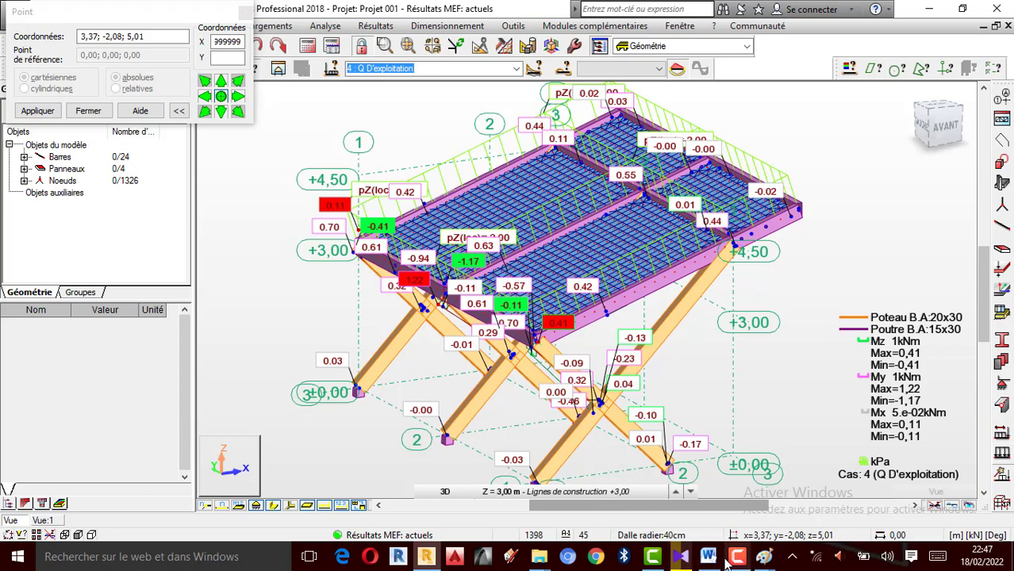
Switch to Paint, view the calculation error photo IMG-20220131-WA0010, and return to the structural model.
{"action": "mouse_move", "coordinate": [762, 561]}
{"action": "left_click", "coordinate": [325, 482]}
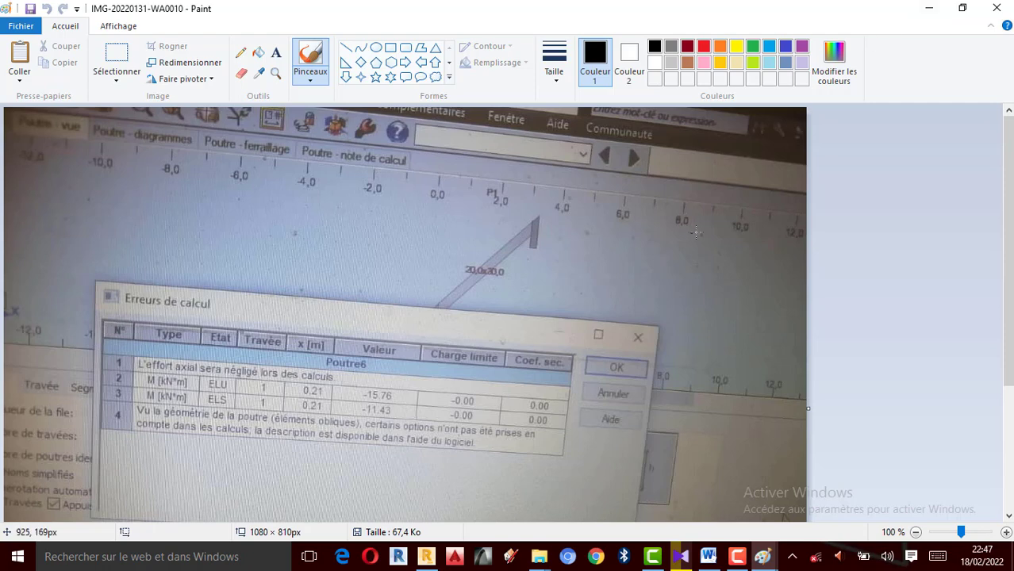
{"action": "left_click", "coordinate": [928, 8]}
Inspect the crossed inclined posts and their supports in the 3D structure for the Q D'exploitation case.
{"action": "middle_click_drag", "start_coordinate": [689, 273], "coordinate": [629, 230], "text": "shift"}
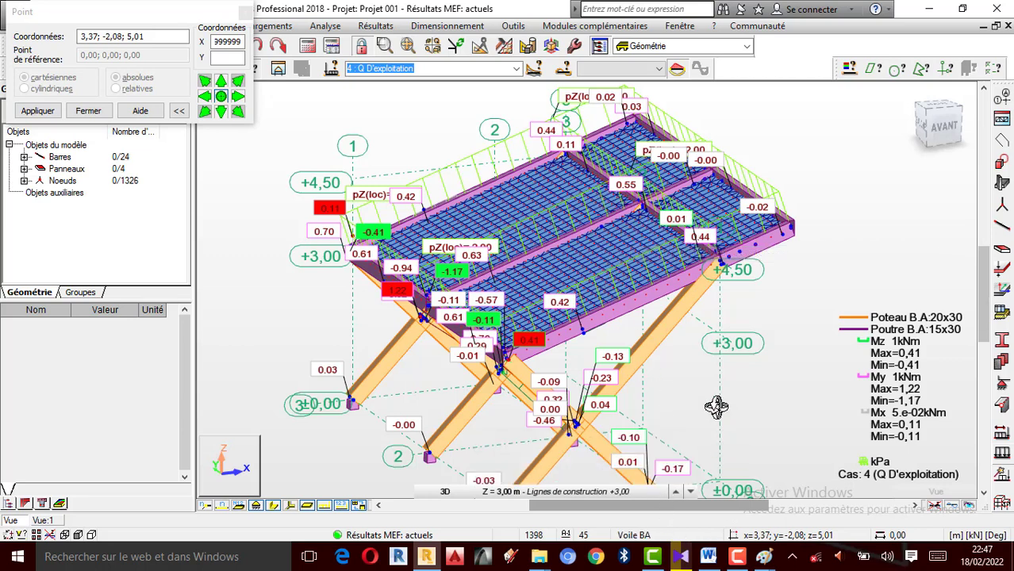
{"action": "scroll", "coordinate": [644, 316], "scroll_direction": "down", "scroll_amount": 1}
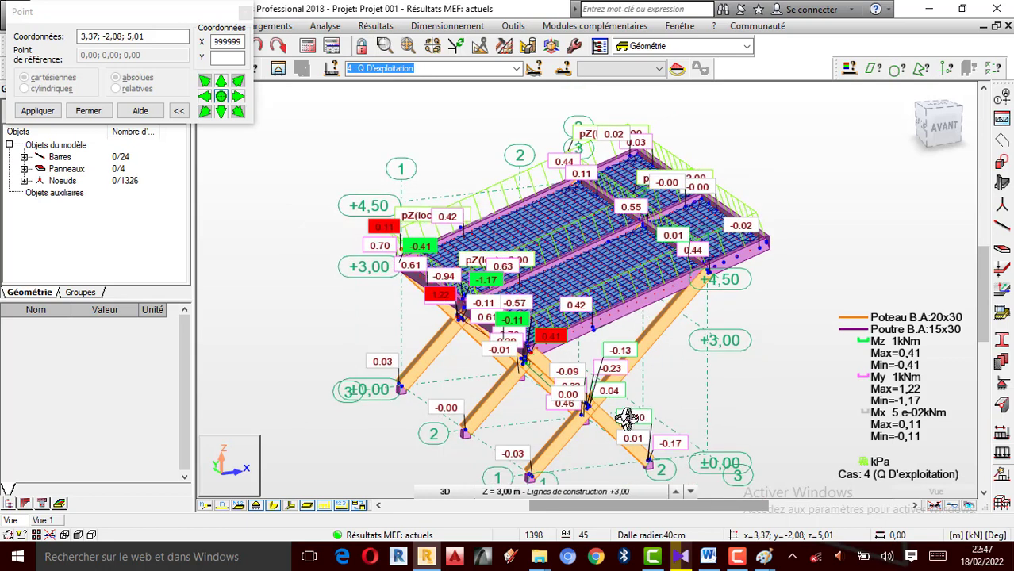
{"action": "scroll", "coordinate": [622, 420], "scroll_direction": "up", "scroll_amount": 1}
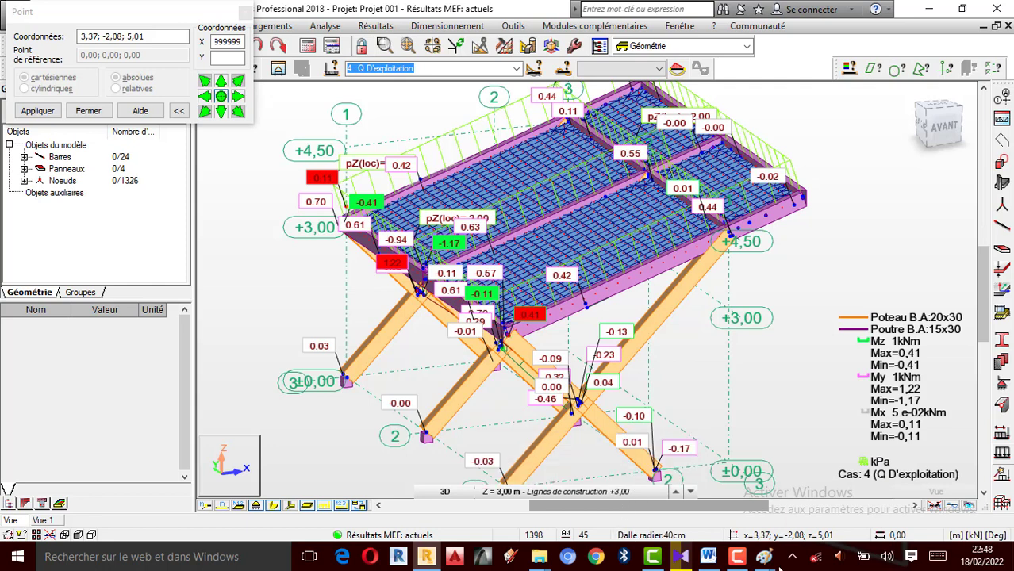
{"action": "mouse_move", "coordinate": [747, 561]}
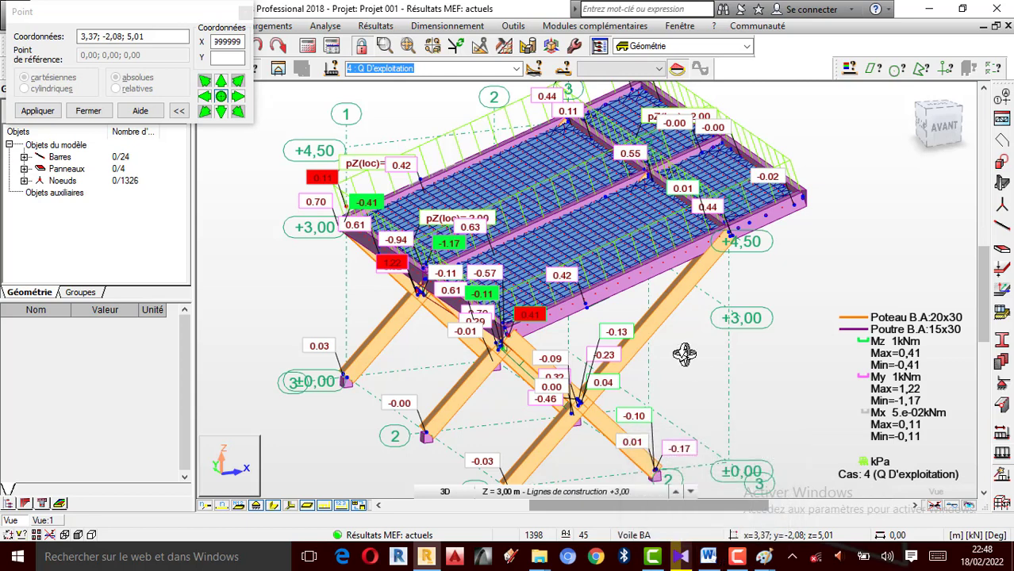
{"action": "scroll", "coordinate": [684, 355], "scroll_direction": "down", "scroll_amount": 1}
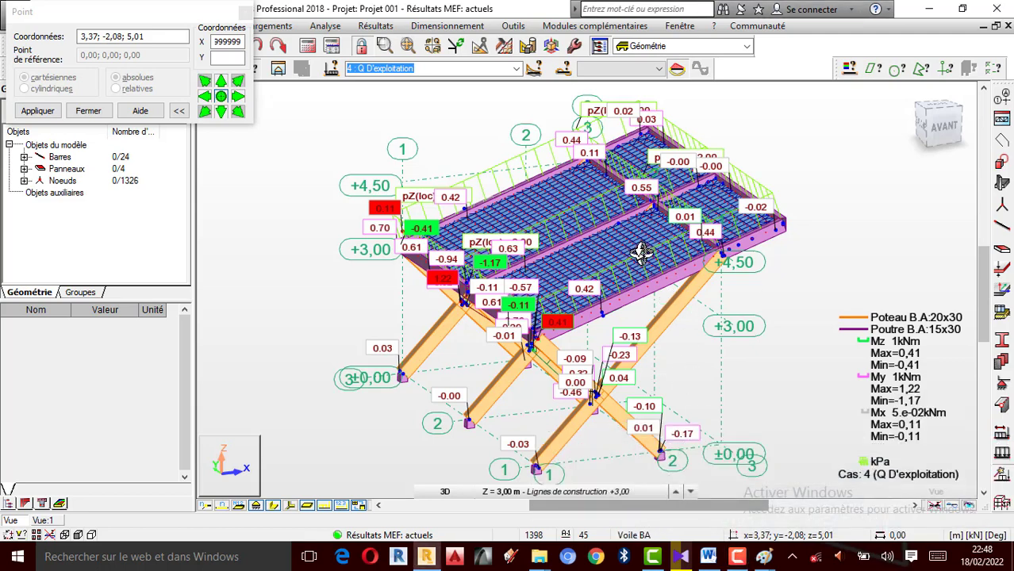
{"action": "scroll", "coordinate": [585, 258], "scroll_direction": "up", "scroll_amount": 1}
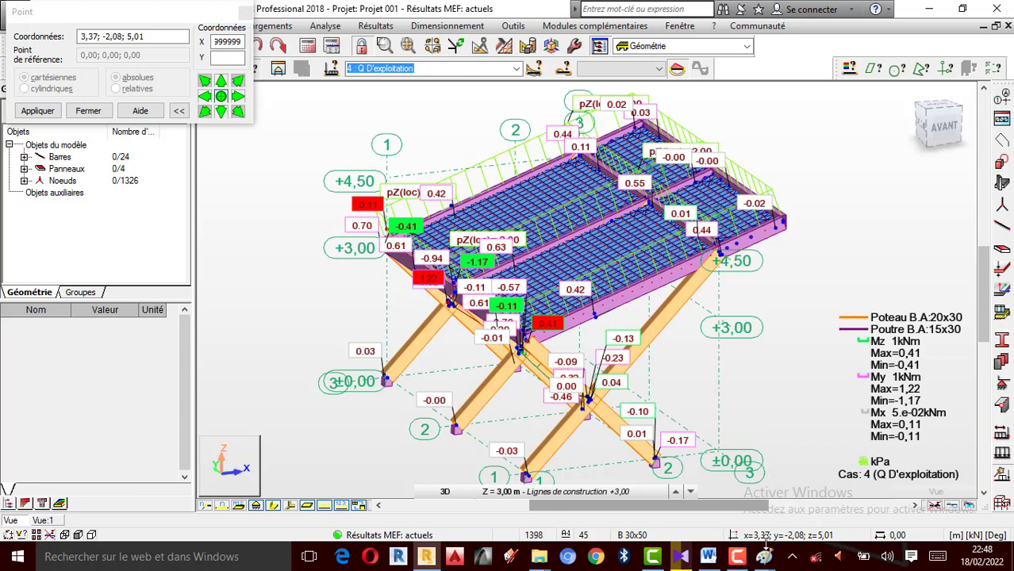
View the IMG-20220131-WA0010 and IMG-20220131-WA0015 photos in Paint, and switch back to the Robot model.
{"action": "left_click", "coordinate": [292, 499]}
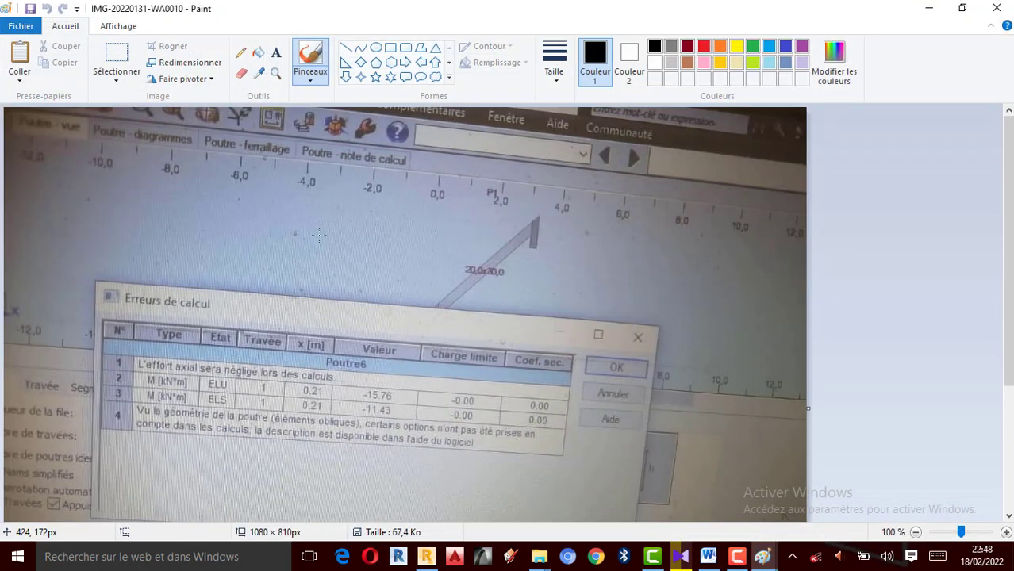
{"action": "mouse_move", "coordinate": [763, 557]}
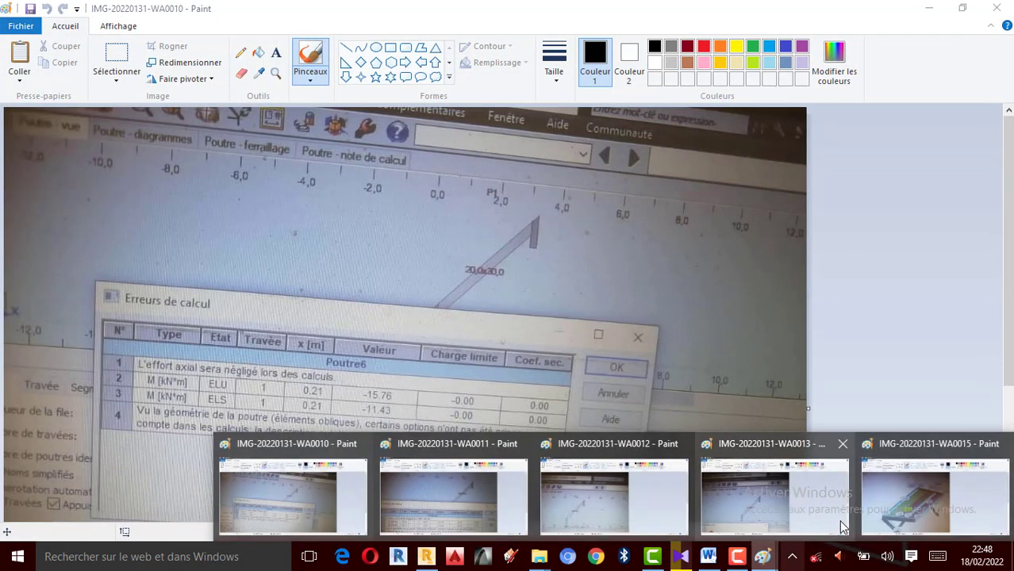
{"action": "left_click", "coordinate": [882, 514]}
{"action": "scroll", "coordinate": [448, 281], "scroll_direction": "down", "scroll_amount": 3}
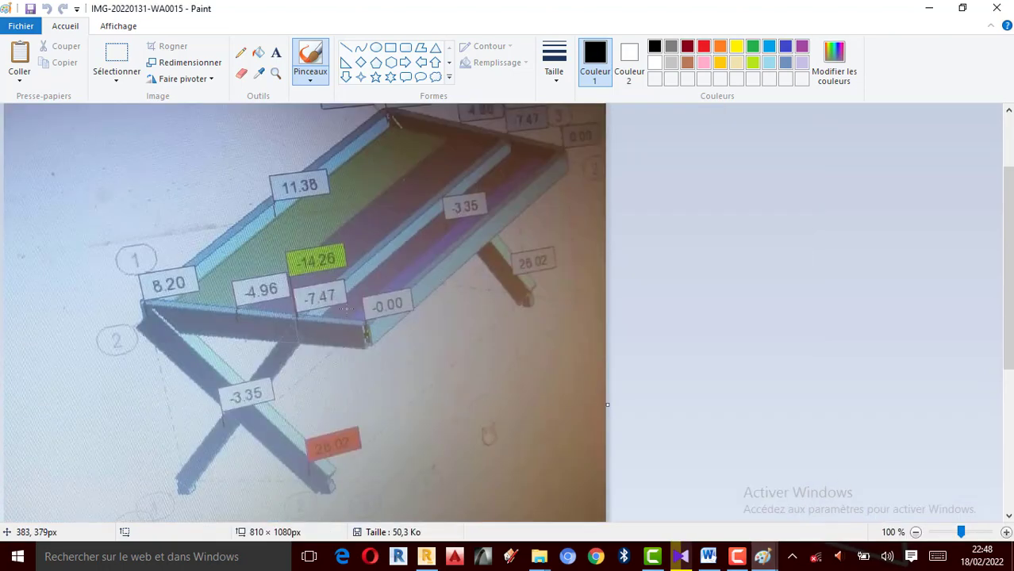
{"action": "left_click", "coordinate": [426, 557]}
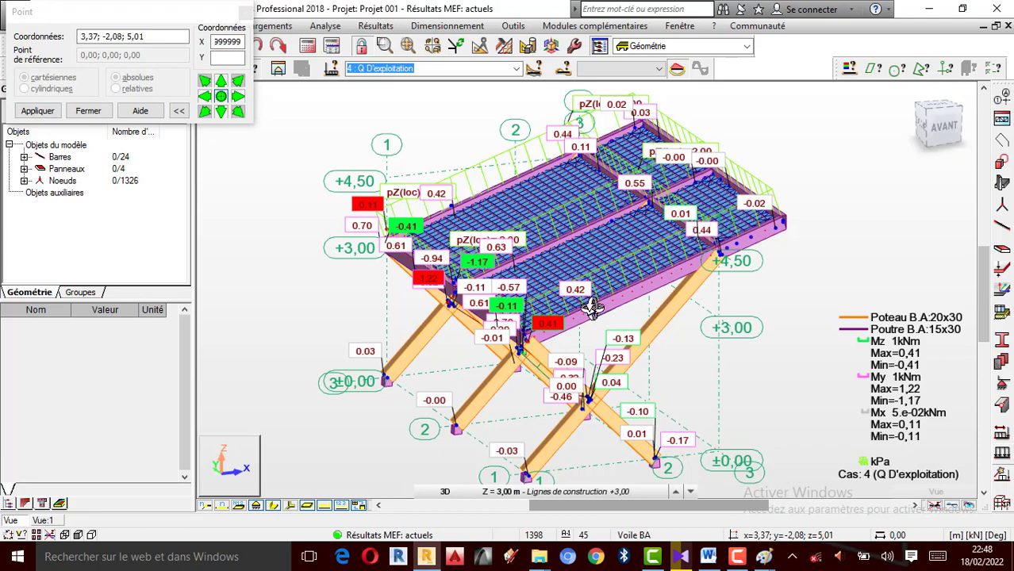
Return to Paint, look over the IMG-20220131-WA0015 structure photo, and bring up the IMG-20220131-WA0010 error photo.
{"action": "scroll", "coordinate": [592, 308], "scroll_direction": "up", "scroll_amount": 1}
{"action": "scroll", "coordinate": [542, 295], "scroll_direction": "down", "scroll_amount": 1}
{"action": "left_click", "coordinate": [929, 8]}
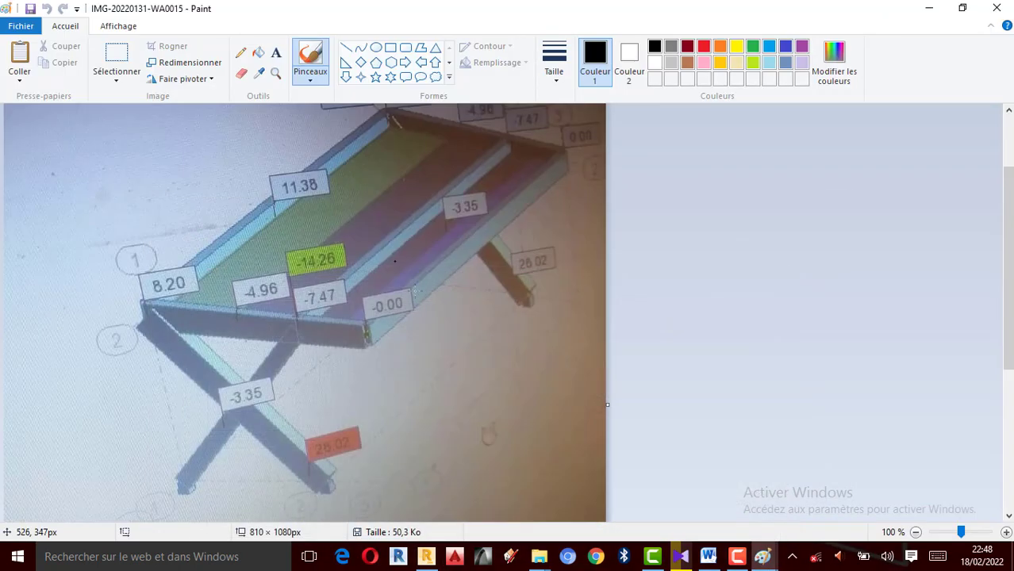
{"action": "scroll", "coordinate": [397, 342], "scroll_direction": "down", "scroll_amount": 3}
{"action": "scroll", "coordinate": [332, 325], "scroll_direction": "up", "scroll_amount": 3}
{"action": "mouse_move", "coordinate": [762, 556]}
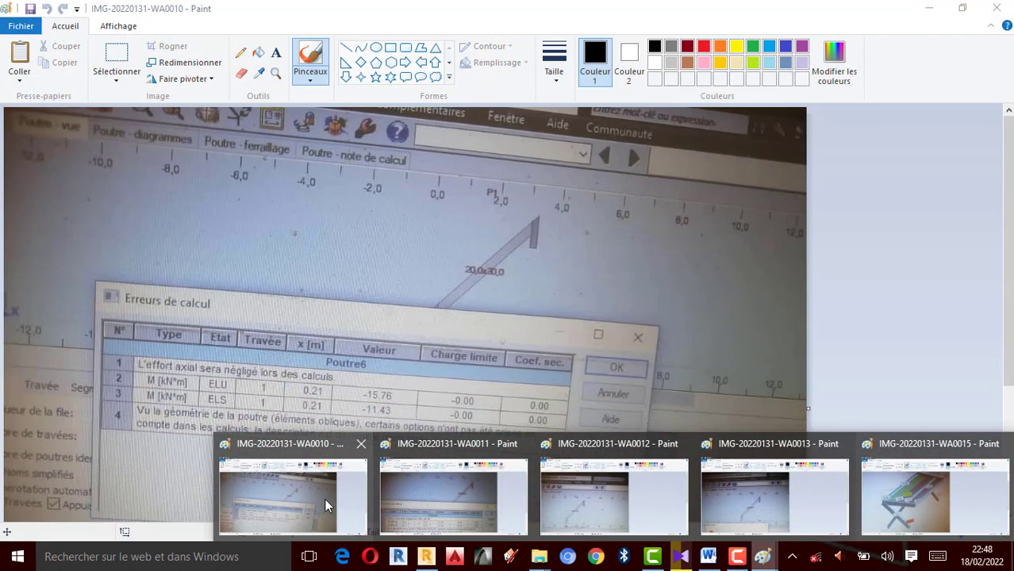
{"action": "left_click", "coordinate": [308, 498]}
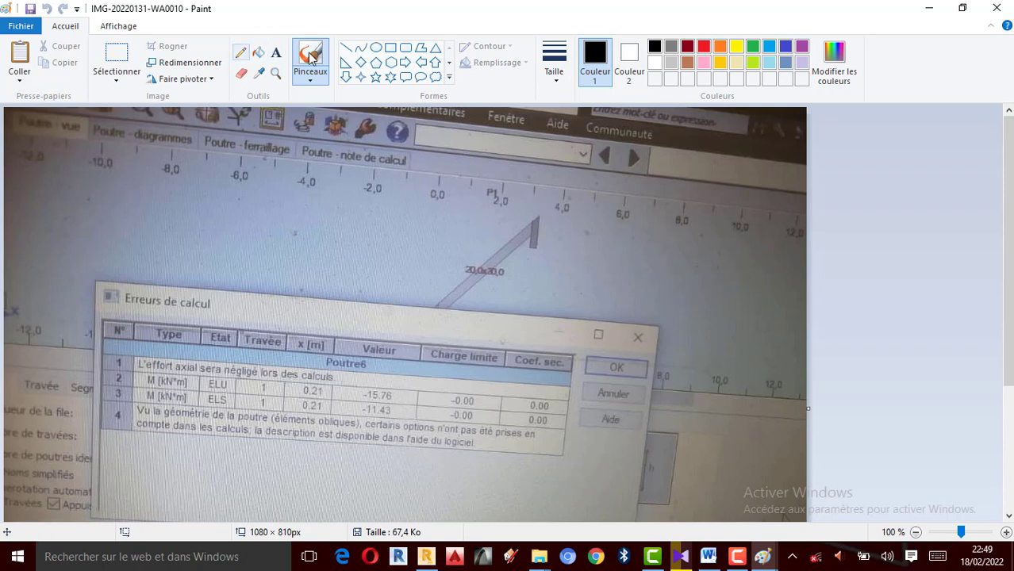
Circle error row 4 about the oblique beam geometry in the IMG-20220131-WA0010 photo with a thick orange pencil line.
{"action": "left_click", "coordinate": [241, 53]}
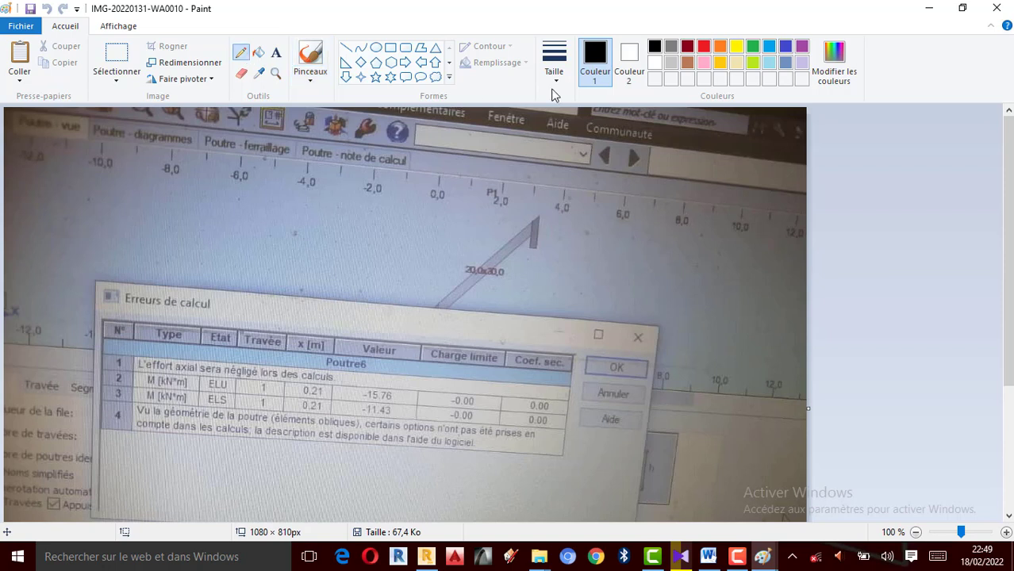
{"action": "left_click", "coordinate": [720, 46]}
{"action": "left_click", "coordinate": [554, 69]}
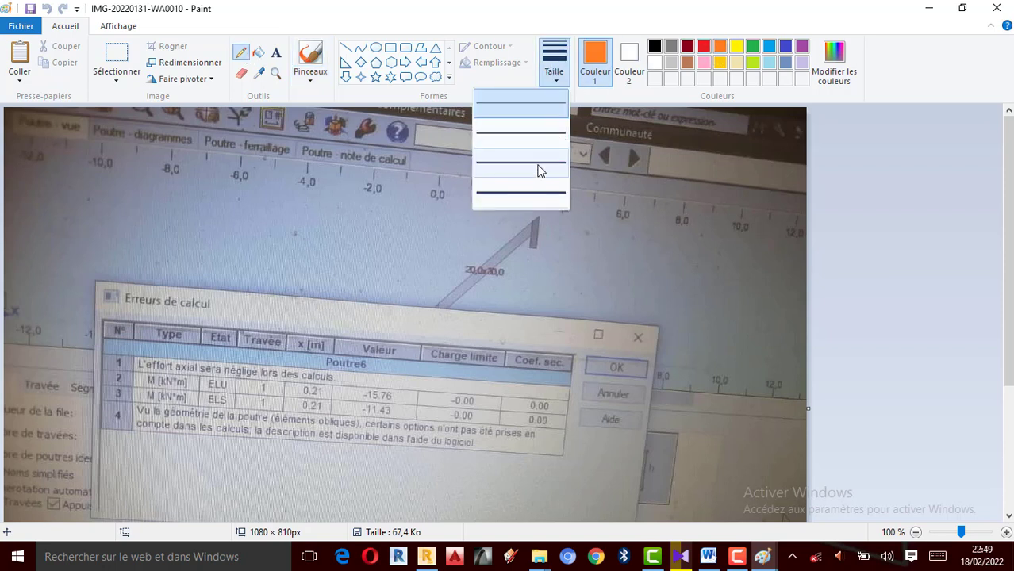
{"action": "left_click", "coordinate": [520, 163]}
{"action": "mouse_move", "coordinate": [134, 402]}
{"action": "left_mouse_down"}
{"action": "mouse_move", "coordinate": [103, 413]}
{"action": "mouse_move", "coordinate": [186, 443]}
{"action": "mouse_move", "coordinate": [416, 468]}
{"action": "mouse_move", "coordinate": [567, 458]}
{"action": "mouse_move", "coordinate": [543, 420]}
{"action": "mouse_move", "coordinate": [187, 396]}
{"action": "left_mouse_up"}
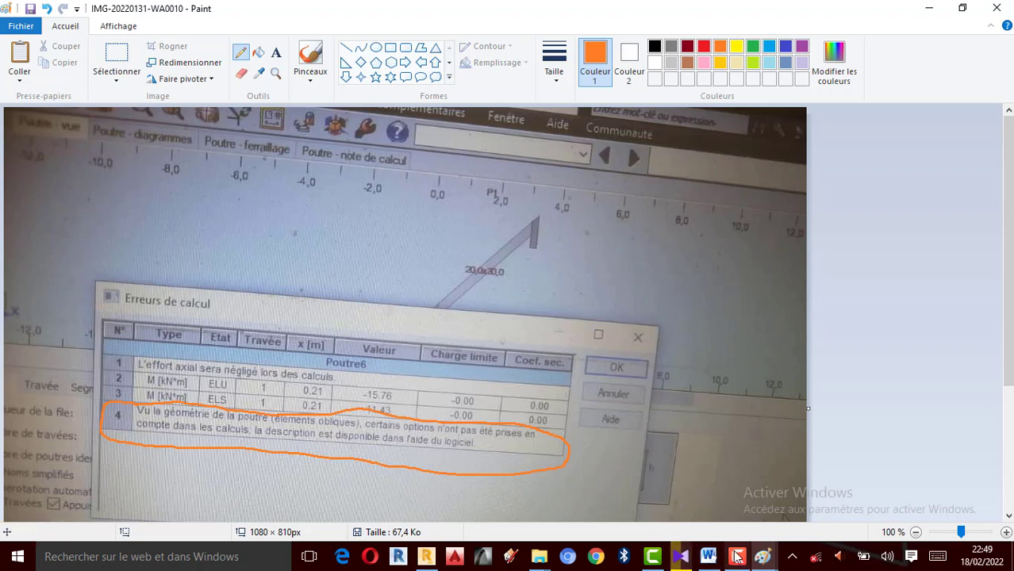
View the IMG-20220131-WA0011, IMG-20220131-WA0012 and IMG-20220131-WA0013 photos, including the Béton Armé error message in the last one.
{"action": "mouse_move", "coordinate": [760, 561]}
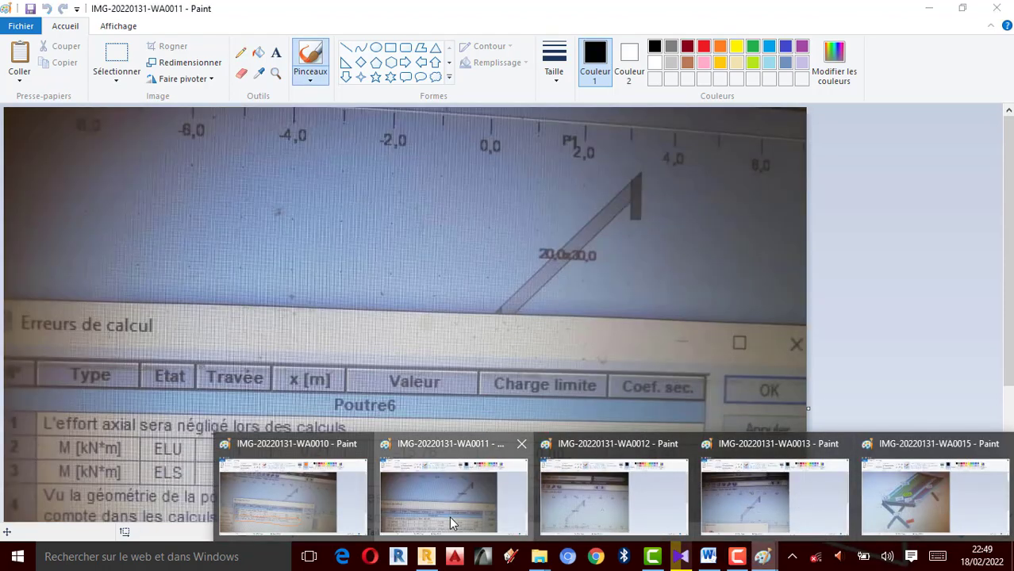
{"action": "left_click", "coordinate": [449, 517]}
{"action": "scroll", "coordinate": [238, 444], "scroll_direction": "down", "scroll_amount": 3}
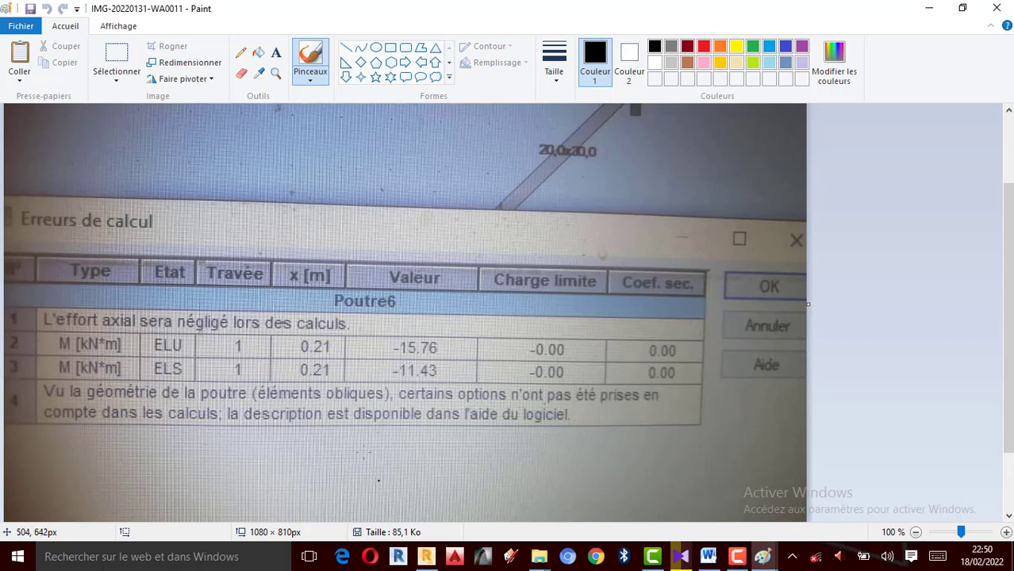
{"action": "mouse_move", "coordinate": [763, 556]}
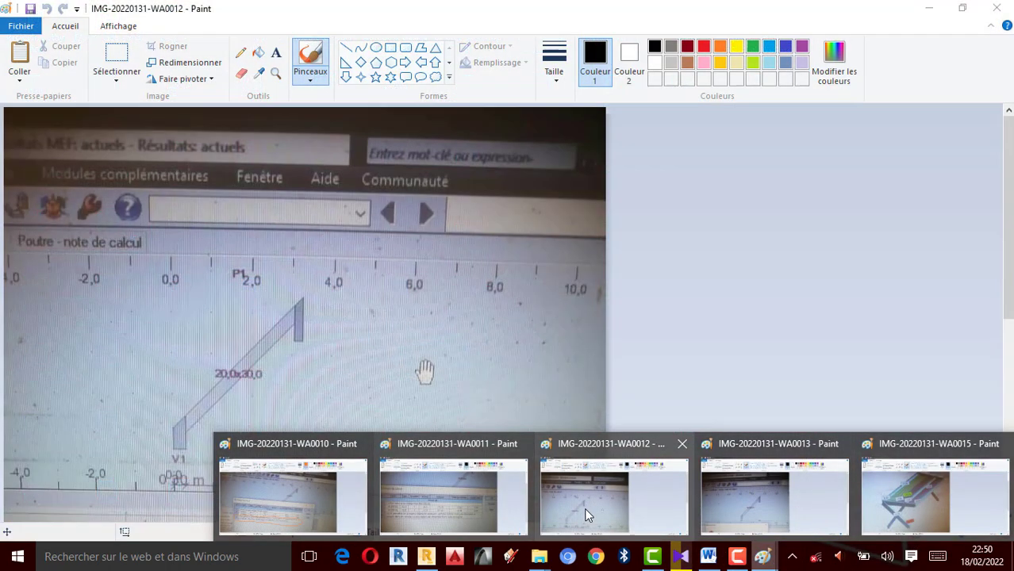
{"action": "left_click", "coordinate": [584, 508]}
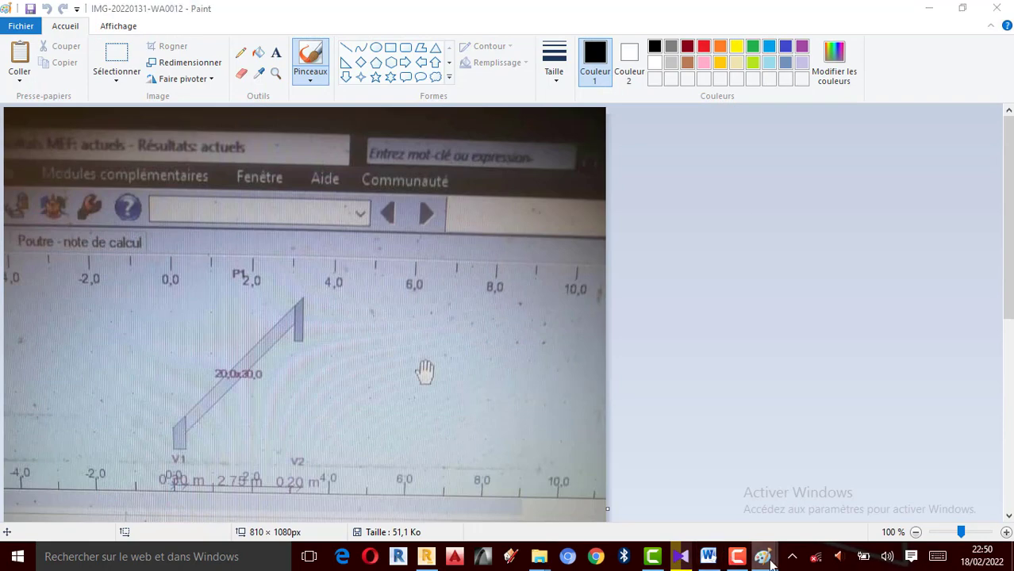
{"action": "mouse_move", "coordinate": [763, 556]}
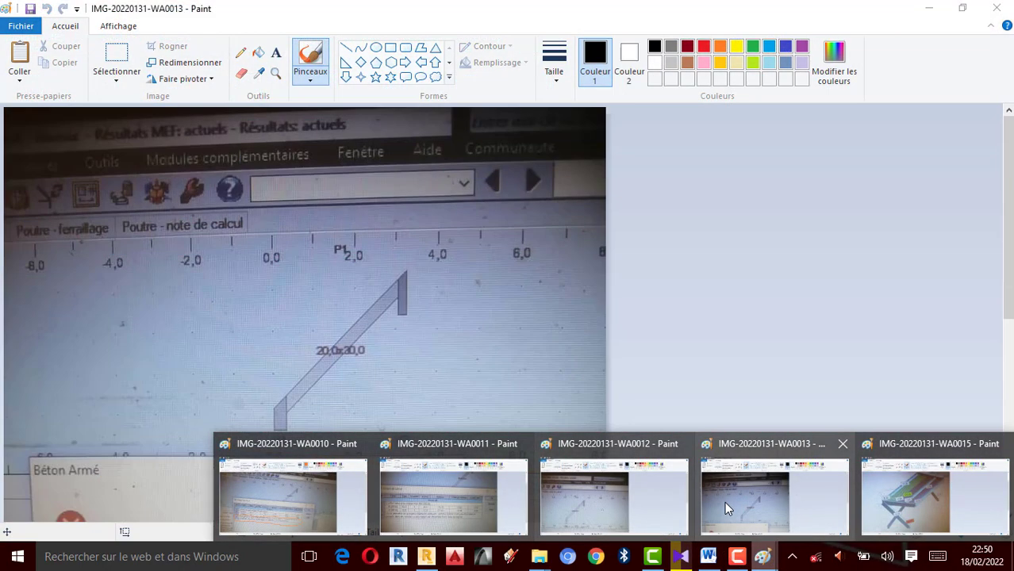
{"action": "left_click", "coordinate": [724, 501]}
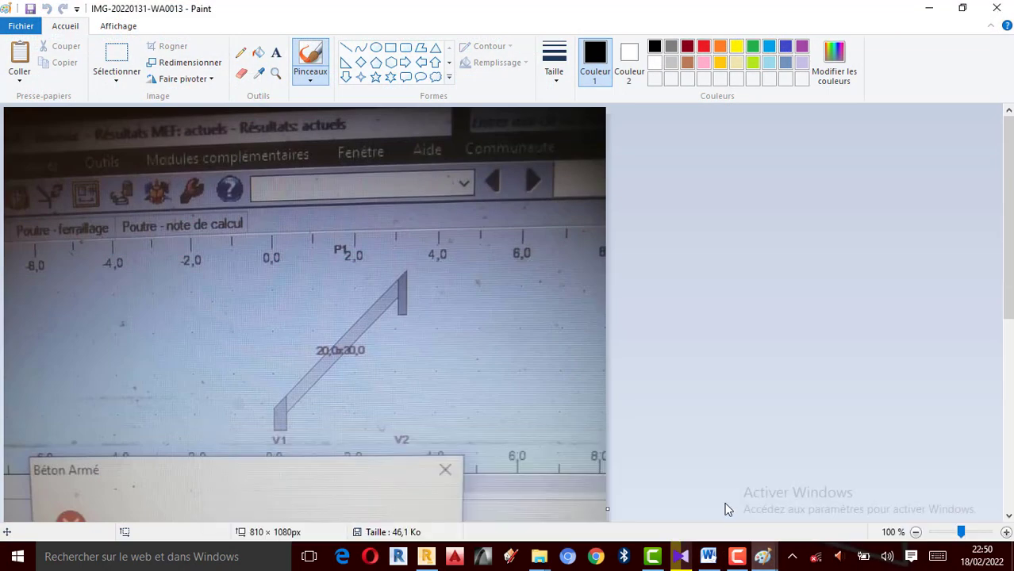
{"action": "scroll", "coordinate": [347, 336], "scroll_direction": "down", "scroll_amount": 5}
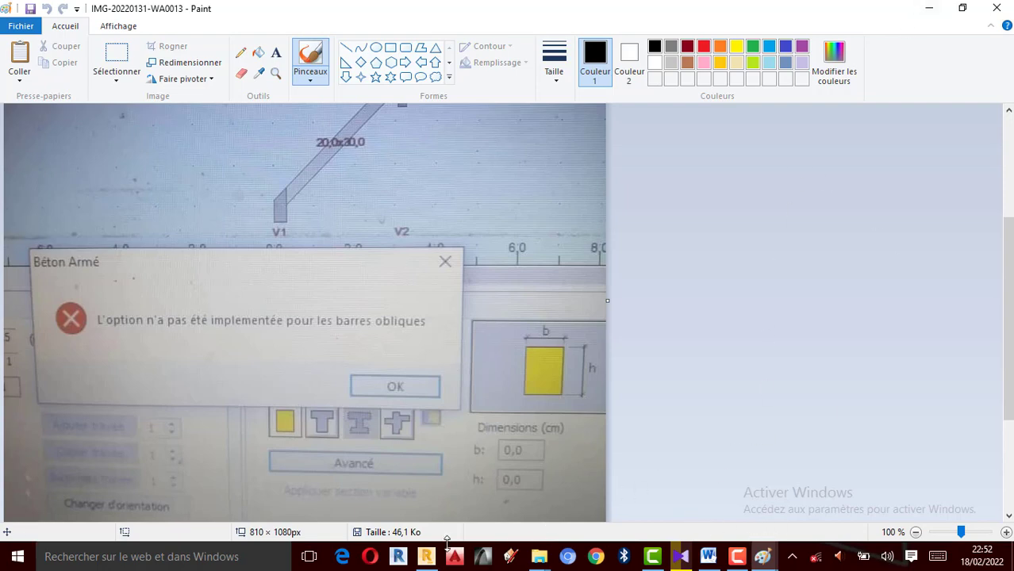
Switch to Robot, examine the crossed inclined posts from another angle, and close the Point coordinates dialog.
{"action": "left_click", "coordinate": [426, 556]}
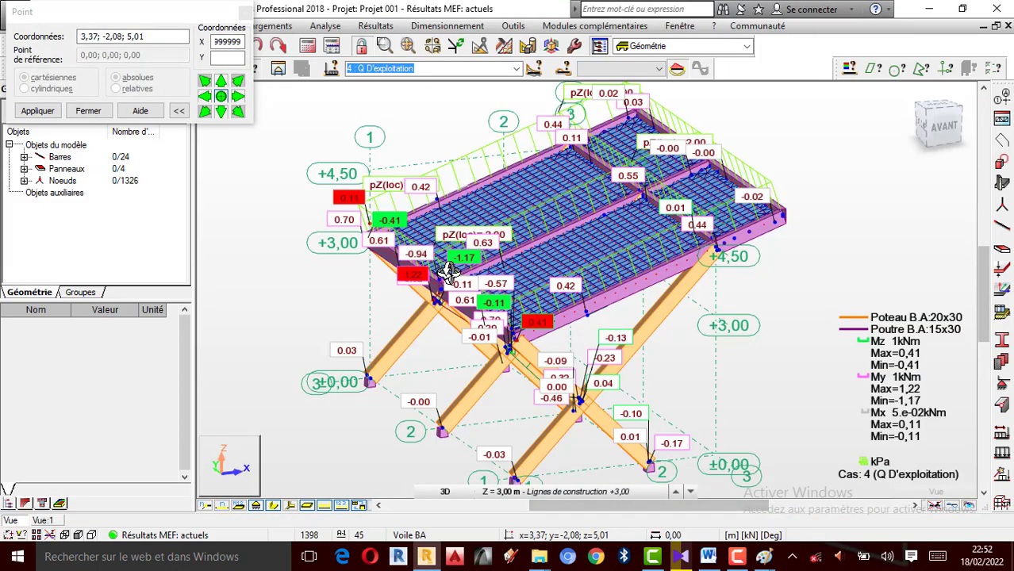
{"action": "left_click_drag", "start_coordinate": [450, 272], "coordinate": [738, 274]}
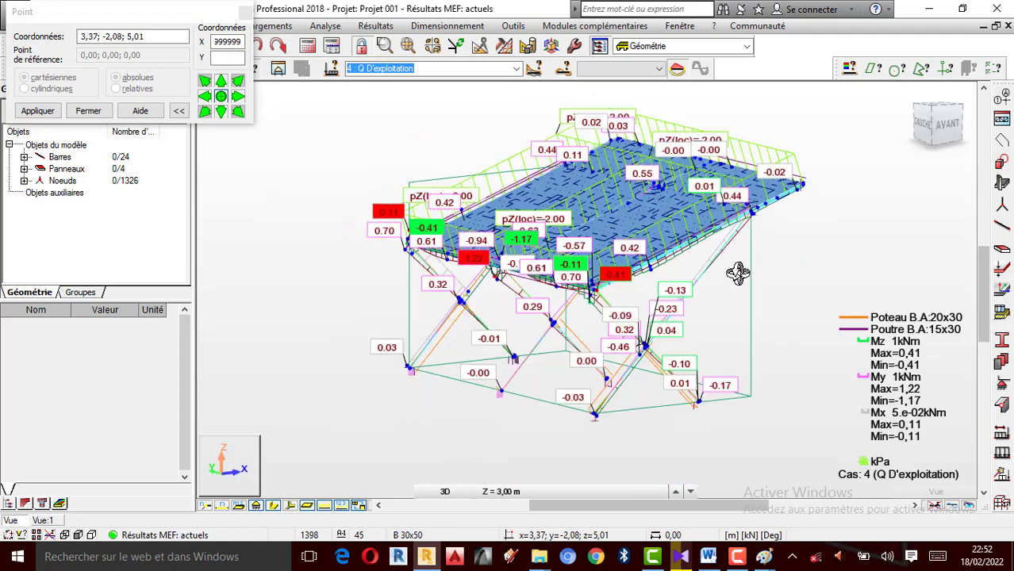
{"action": "scroll", "coordinate": [425, 206], "scroll_direction": "down", "scroll_amount": 2}
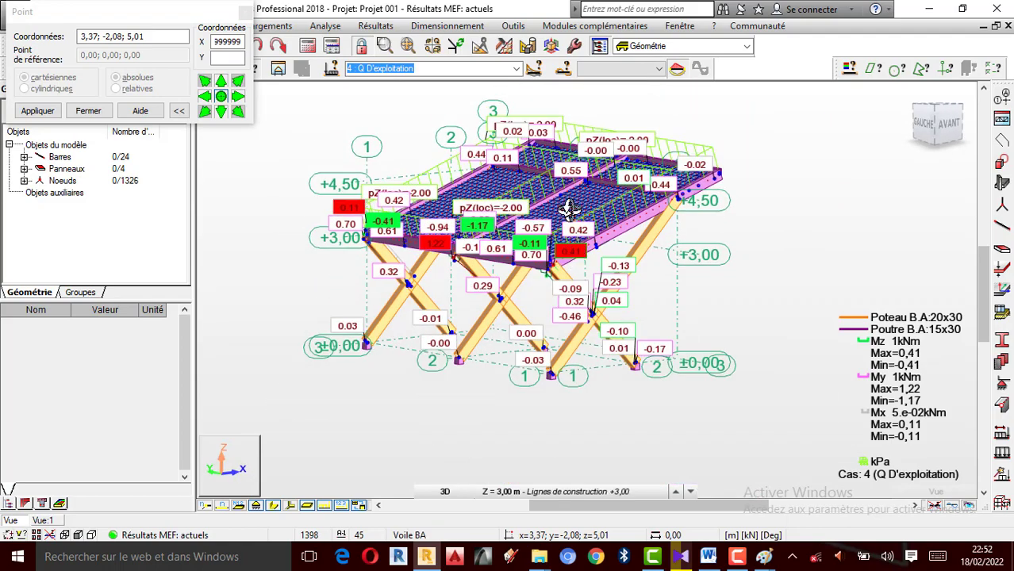
{"action": "scroll", "coordinate": [569, 210], "scroll_direction": "up", "scroll_amount": 1}
{"action": "left_click", "coordinate": [246, 12]}
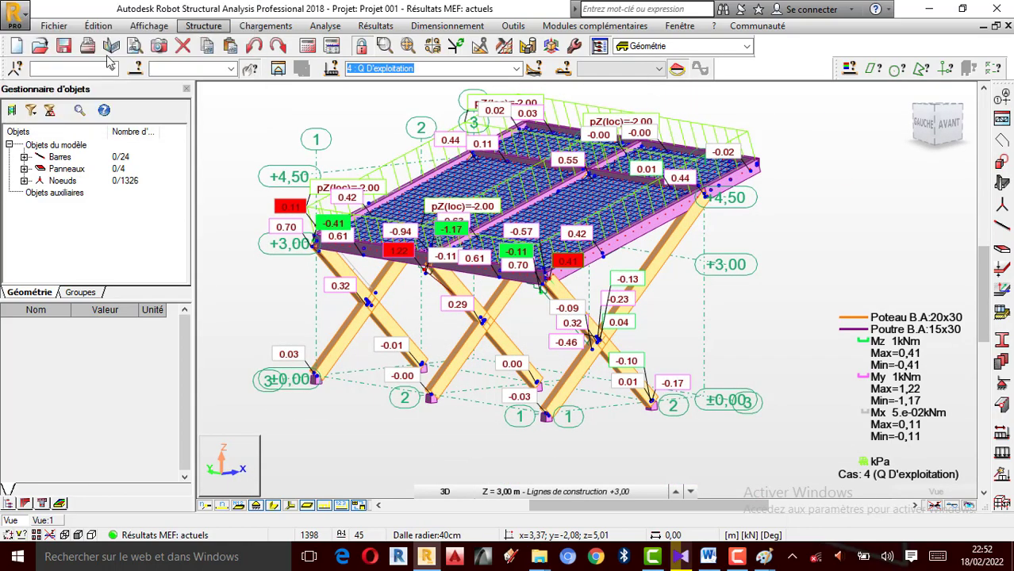
{"action": "left_click", "coordinate": [54, 25]}
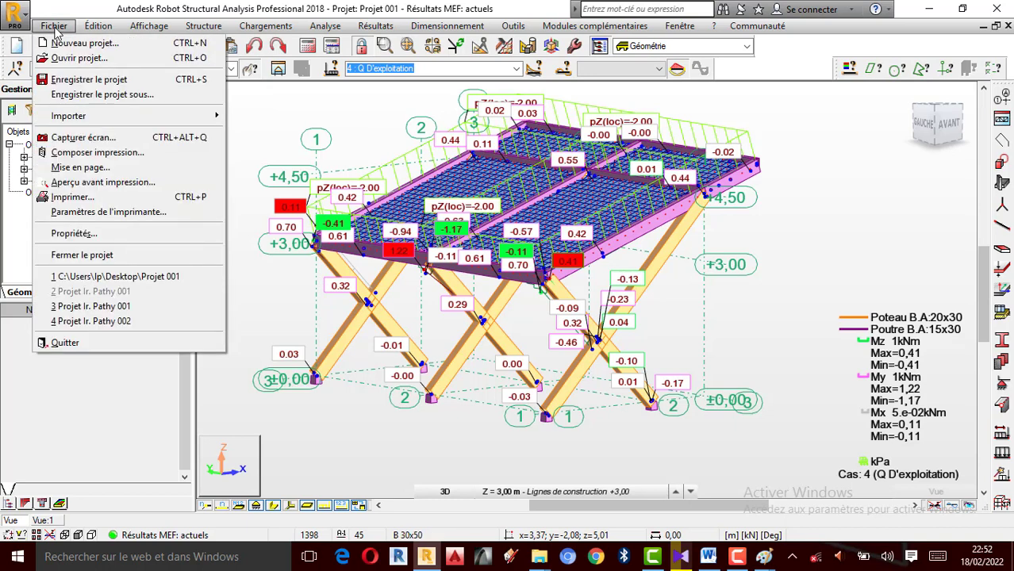
{"action": "left_click", "coordinate": [92, 46]}
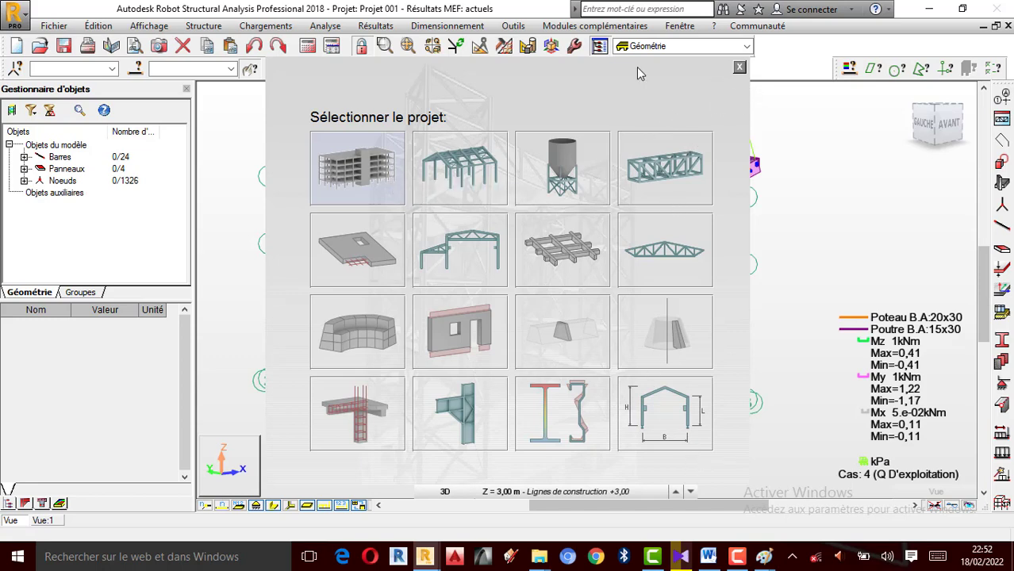
{"action": "left_click", "coordinate": [738, 70]}
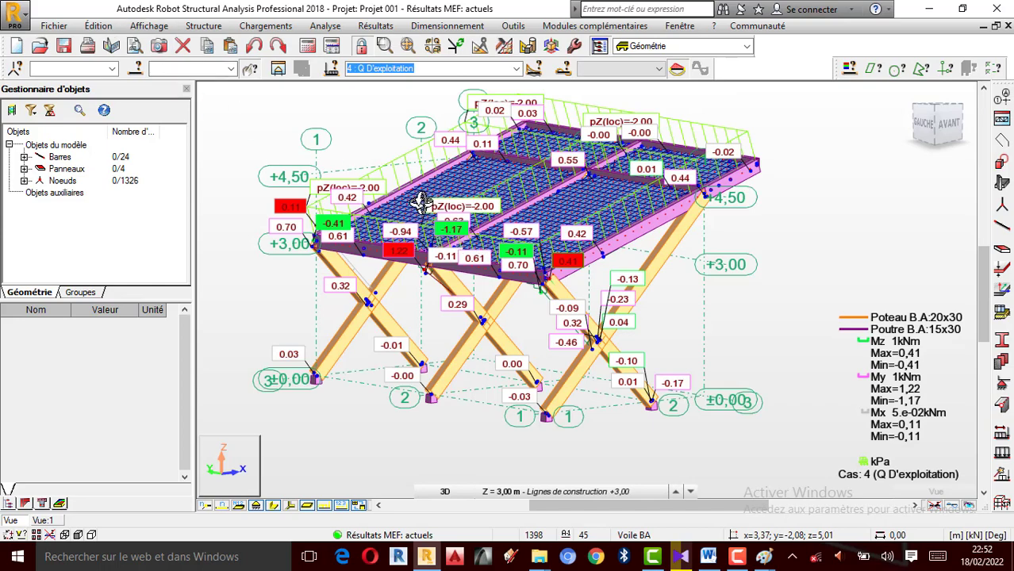
Create a new project of the silo (shell) type without saving the changes to Projet 001.
{"action": "scroll", "coordinate": [421, 203], "scroll_direction": "up", "scroll_amount": 1}
{"action": "left_click", "coordinate": [69, 31]}
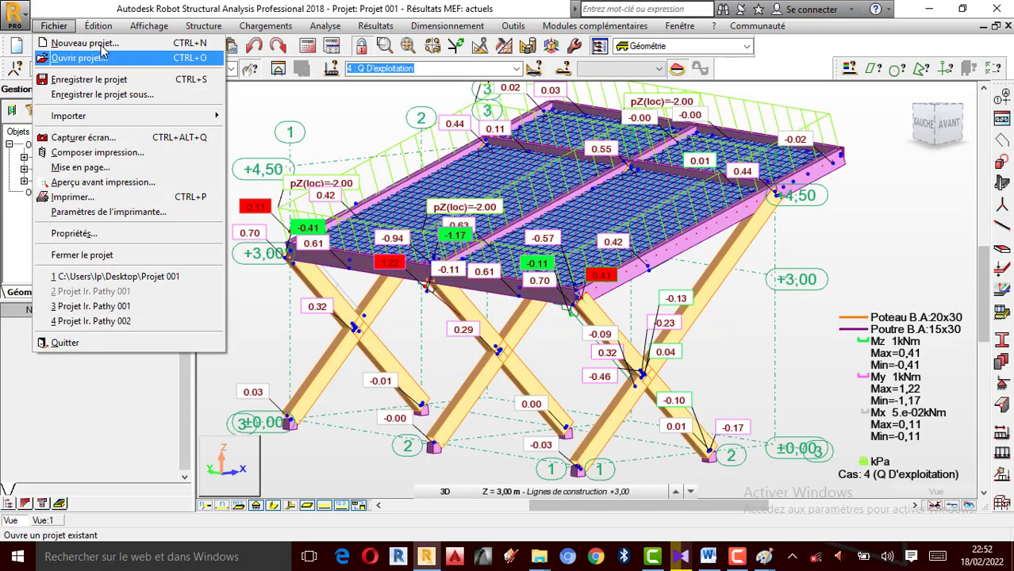
{"action": "left_click", "coordinate": [80, 43]}
{"action": "left_click", "coordinate": [578, 180]}
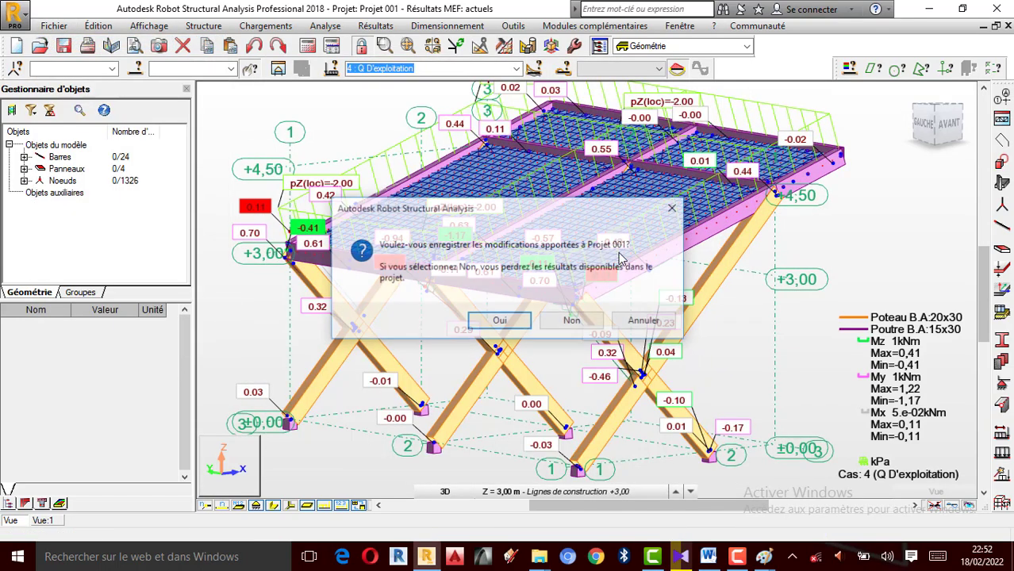
{"action": "left_click", "coordinate": [573, 319]}
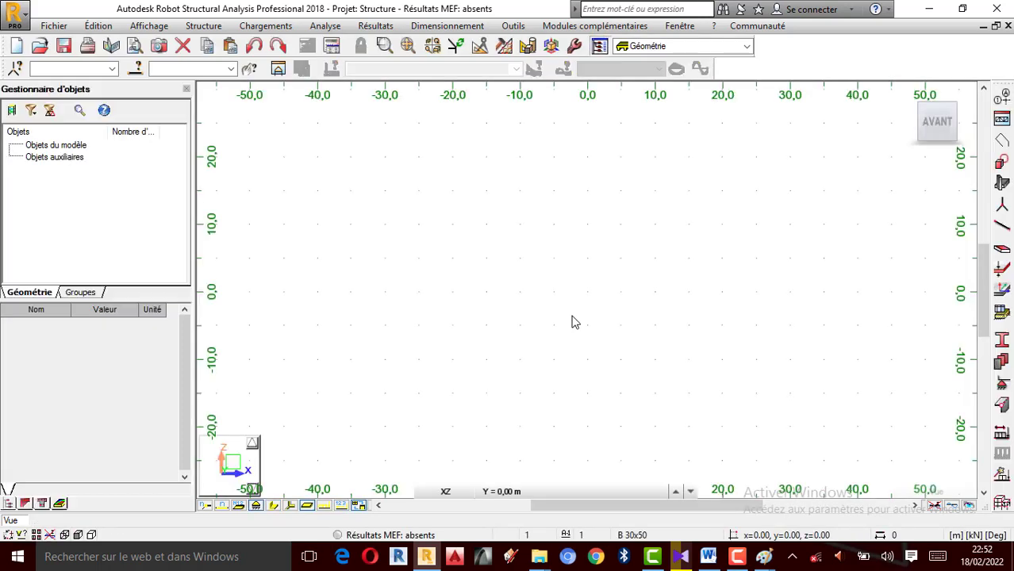
Review the force, moment and stress units in the job preferences and accept them.
{"action": "right_click", "coordinate": [422, 216]}
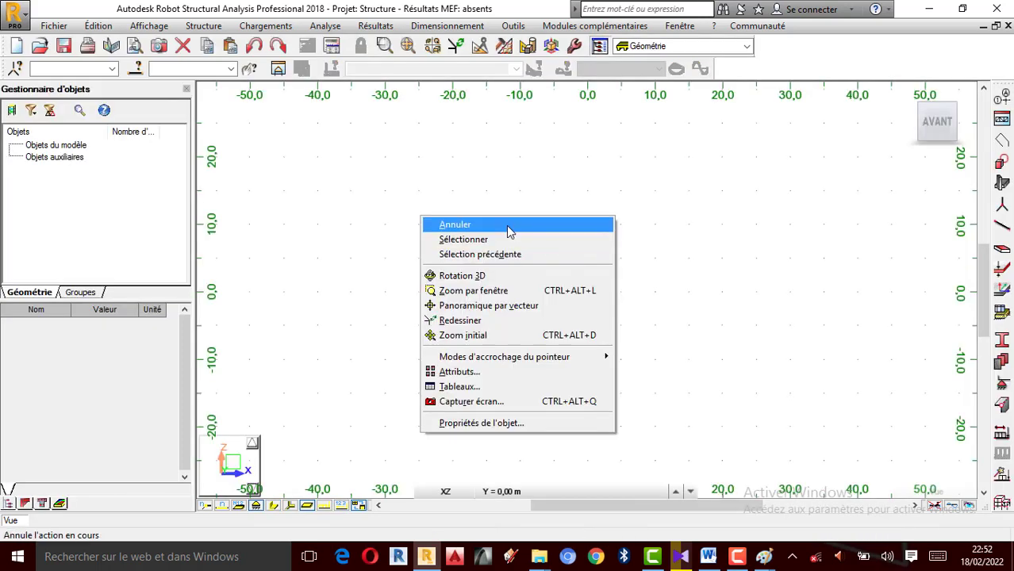
{"action": "left_click", "coordinate": [510, 226]}
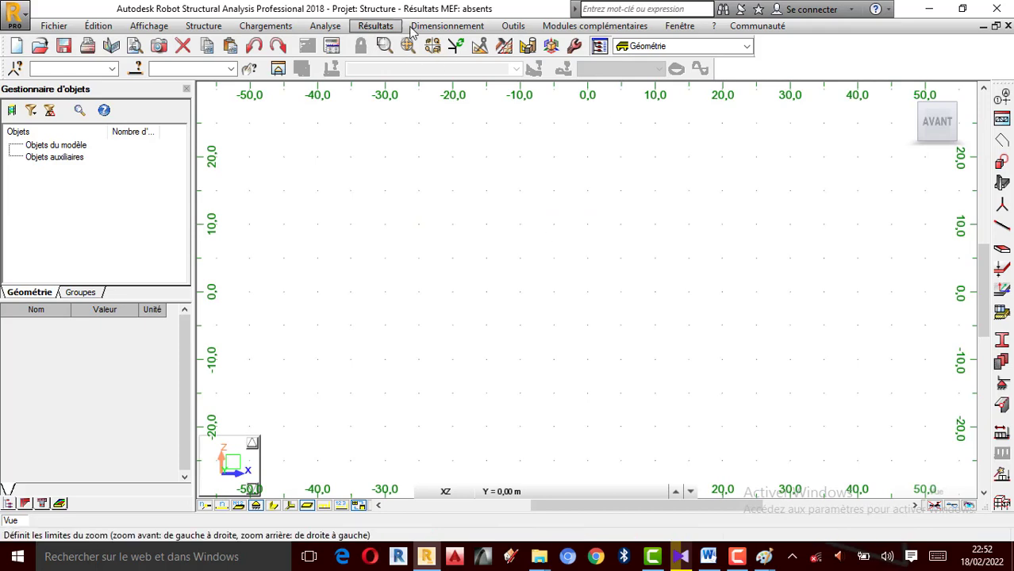
{"action": "left_click", "coordinate": [511, 26]}
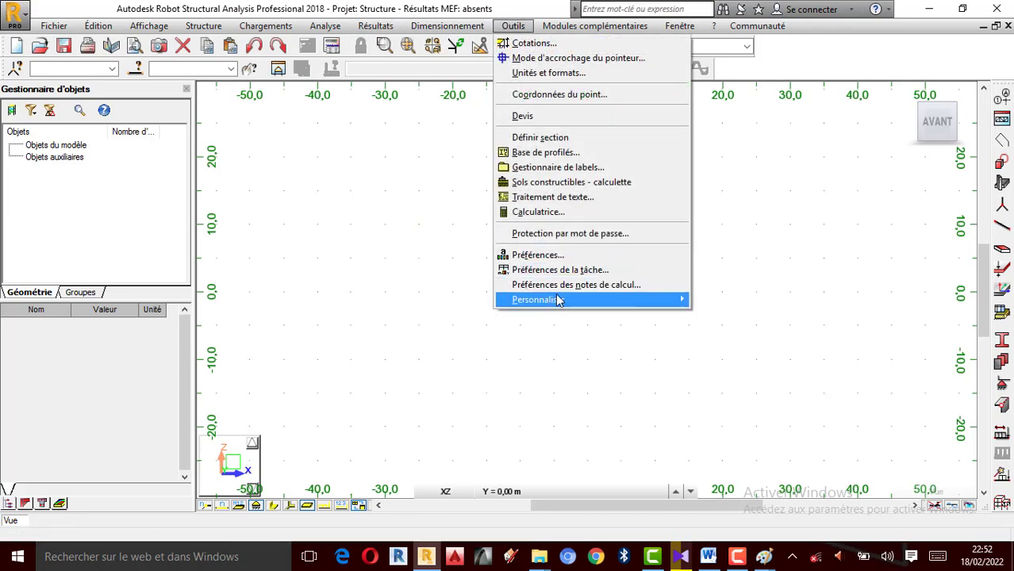
{"action": "left_click", "coordinate": [568, 273]}
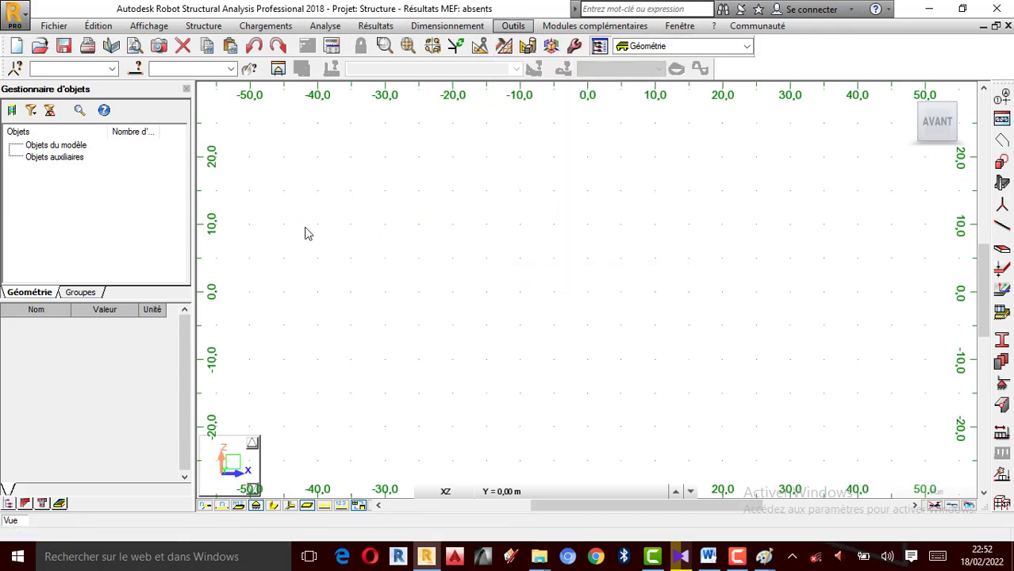
{"action": "double_click", "coordinate": [342, 198]}
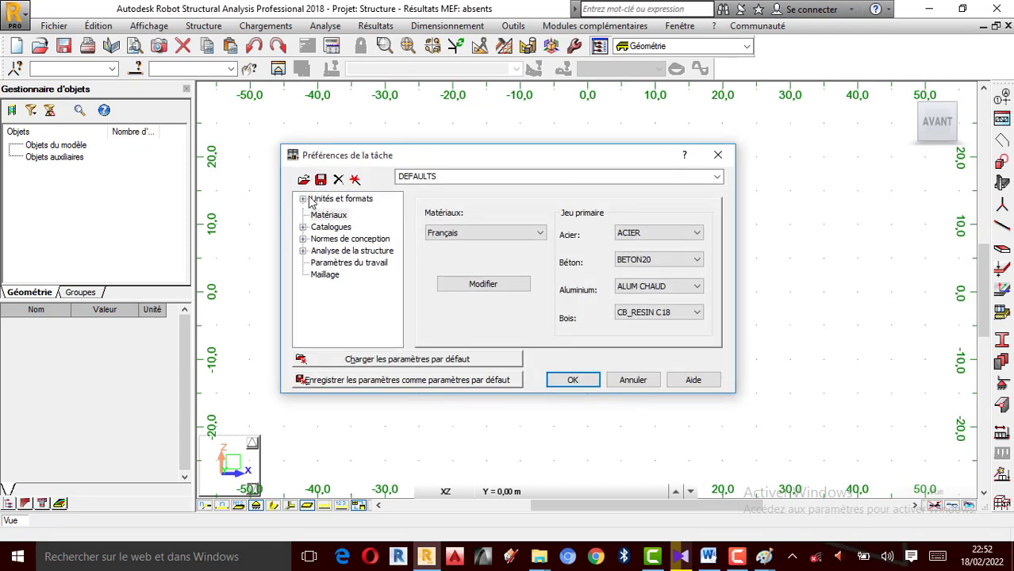
{"action": "left_click", "coordinate": [339, 226]}
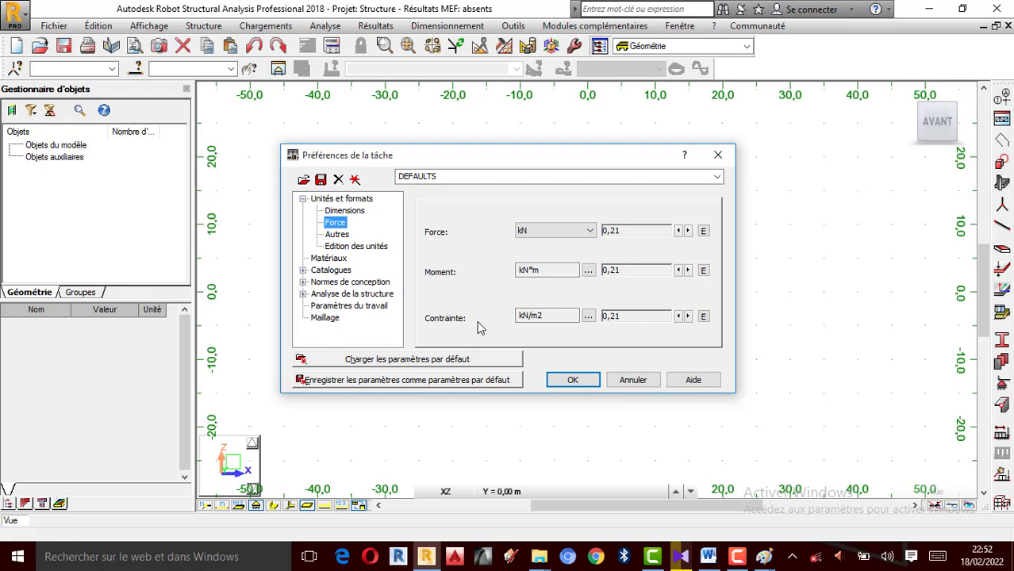
{"action": "left_click", "coordinate": [573, 380]}
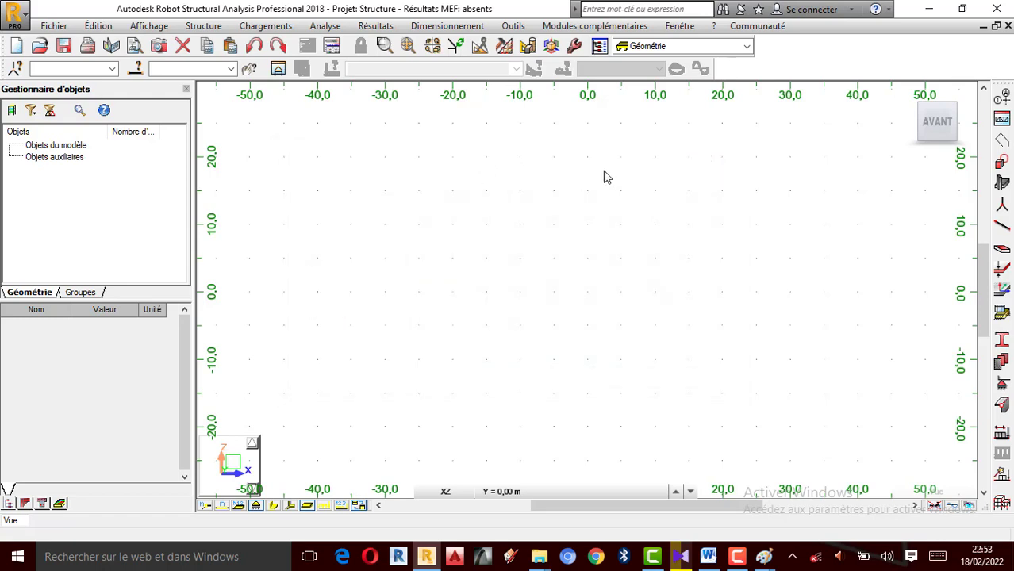
Open the construction lines definition and set the X-axis repeat count to 1.
{"action": "left_click", "coordinate": [1001, 97]}
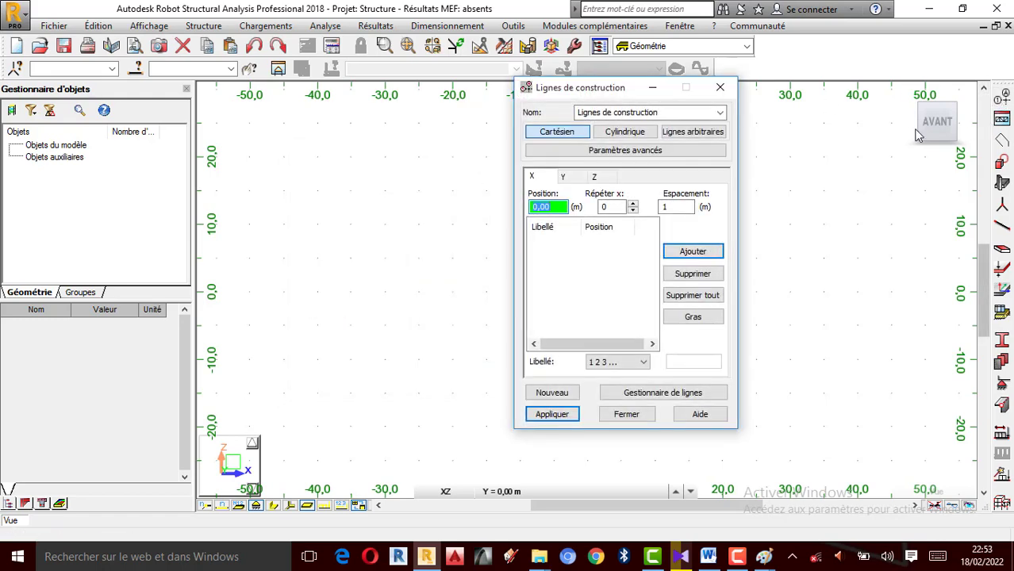
{"action": "left_click", "coordinate": [634, 204]}
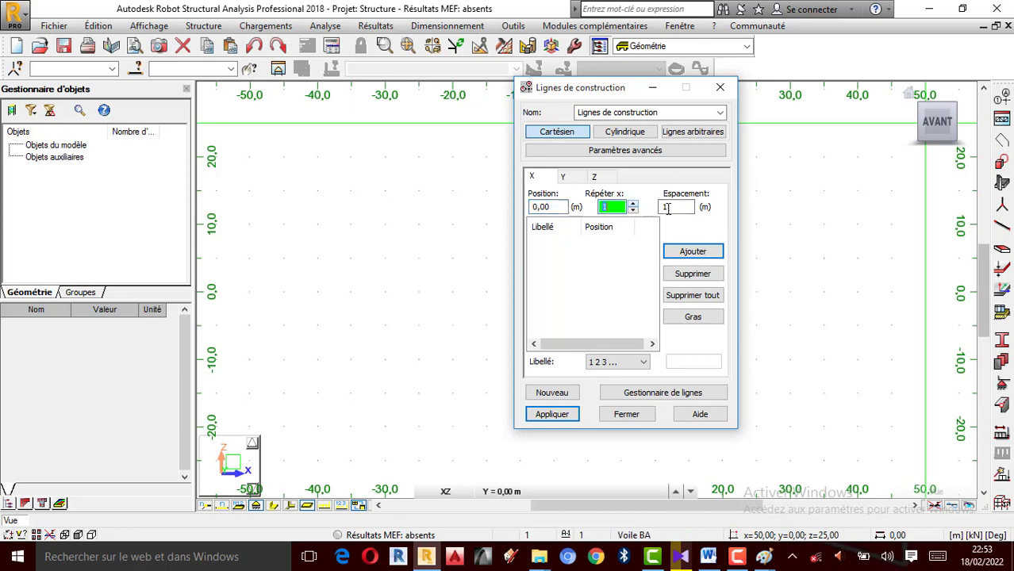
{"action": "double_click", "coordinate": [674, 207]}
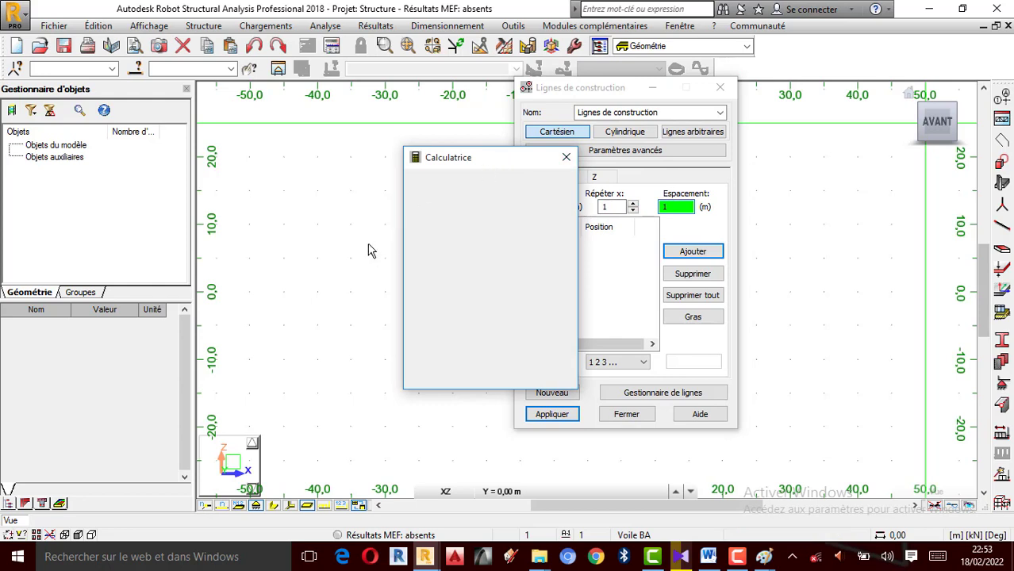
{"action": "left_click", "coordinate": [738, 558]}
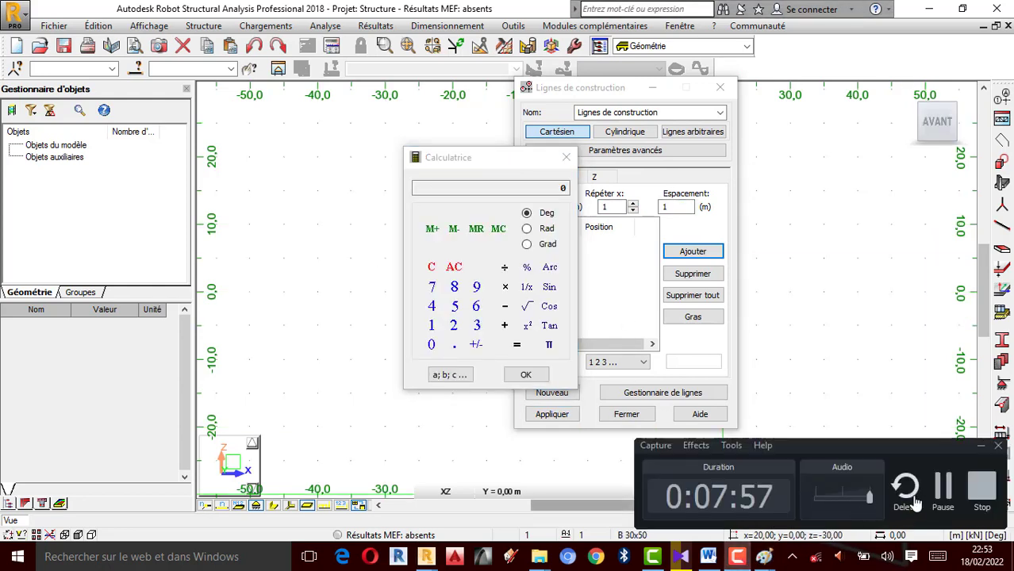
{"action": "left_click", "coordinate": [979, 446]}
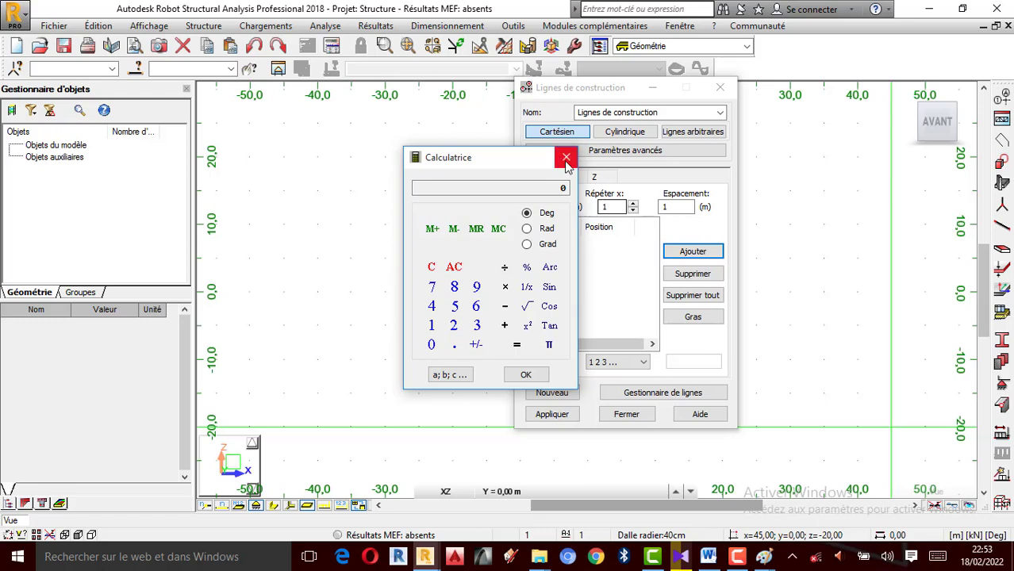
{"action": "left_click", "coordinate": [744, 559]}
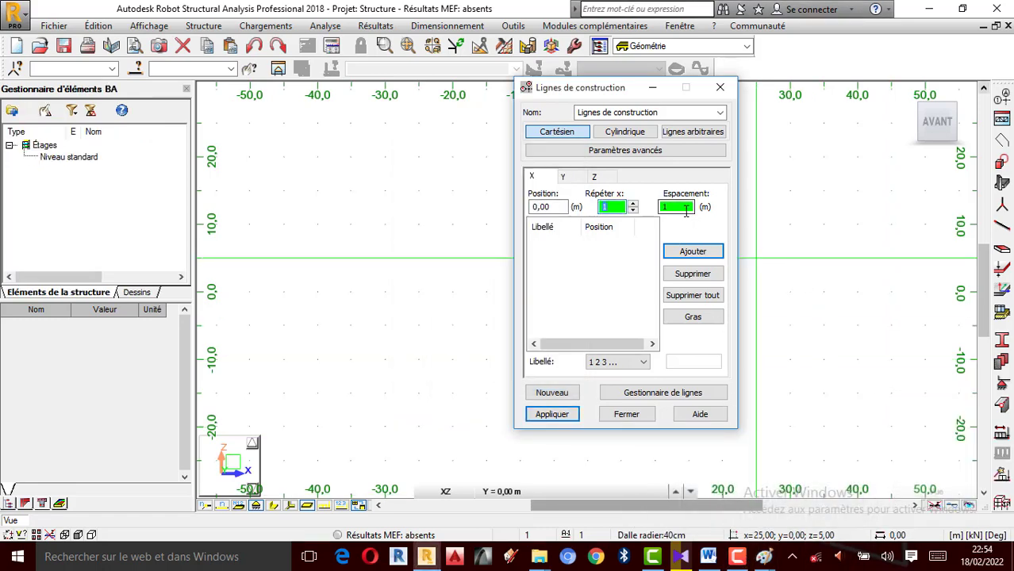
Set the X spacing to 3 m and add the construction lines at positions 0.00 and 3.00.
{"action": "key", "text": "Tab"}
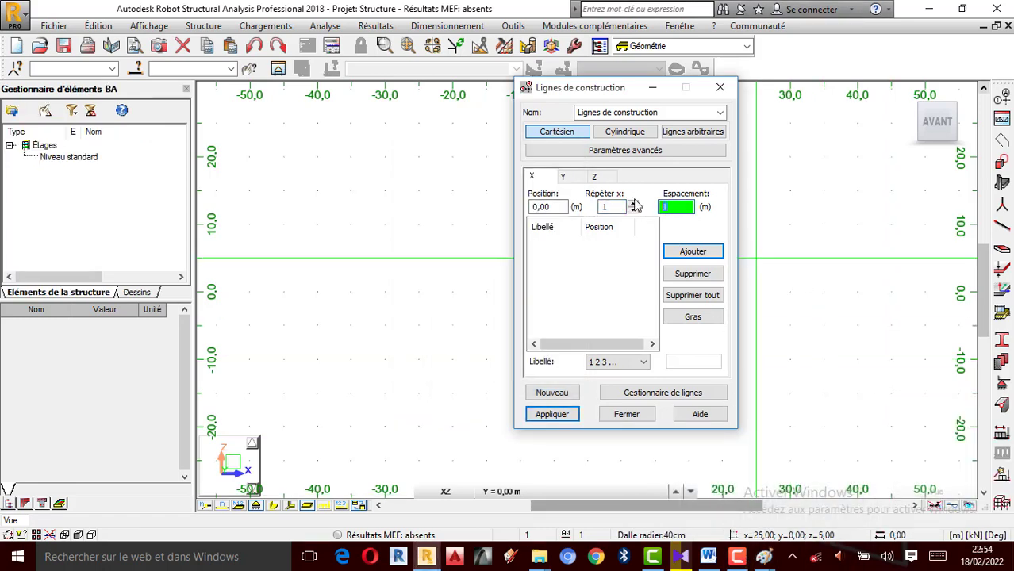
{"action": "type", "text": "3"}
{"action": "left_click", "coordinate": [691, 254]}
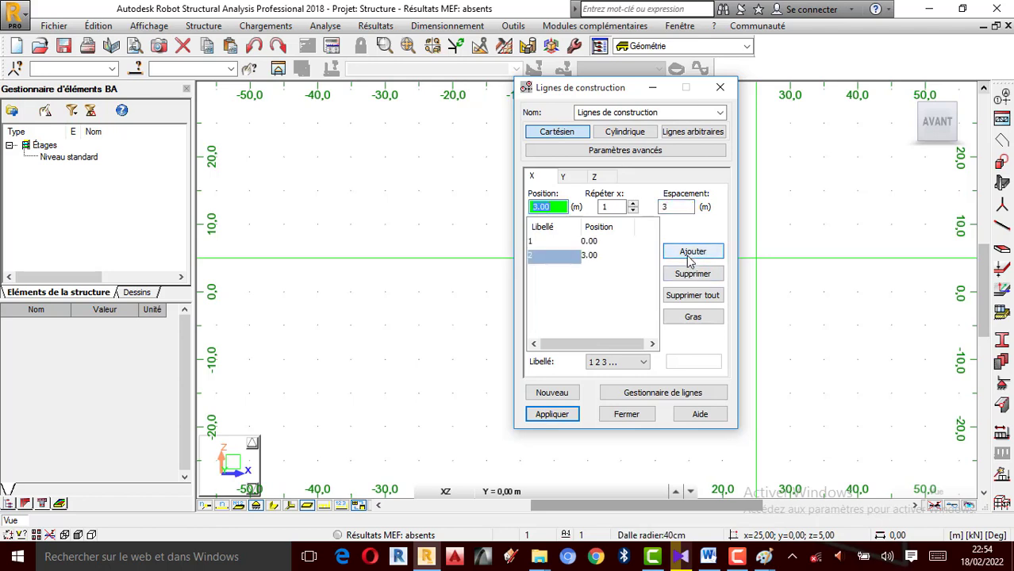
Set the X spacing to 1.5 m and add a third X construction line at position 4.50.
{"action": "left_click_drag", "start_coordinate": [678, 207], "coordinate": [643, 205]}
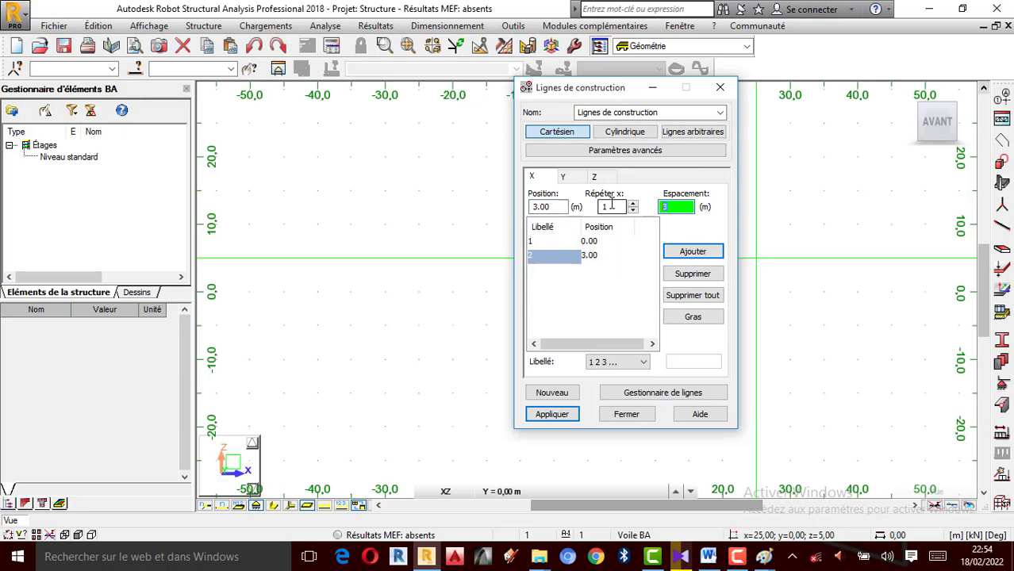
{"action": "left_click", "coordinate": [692, 251]}
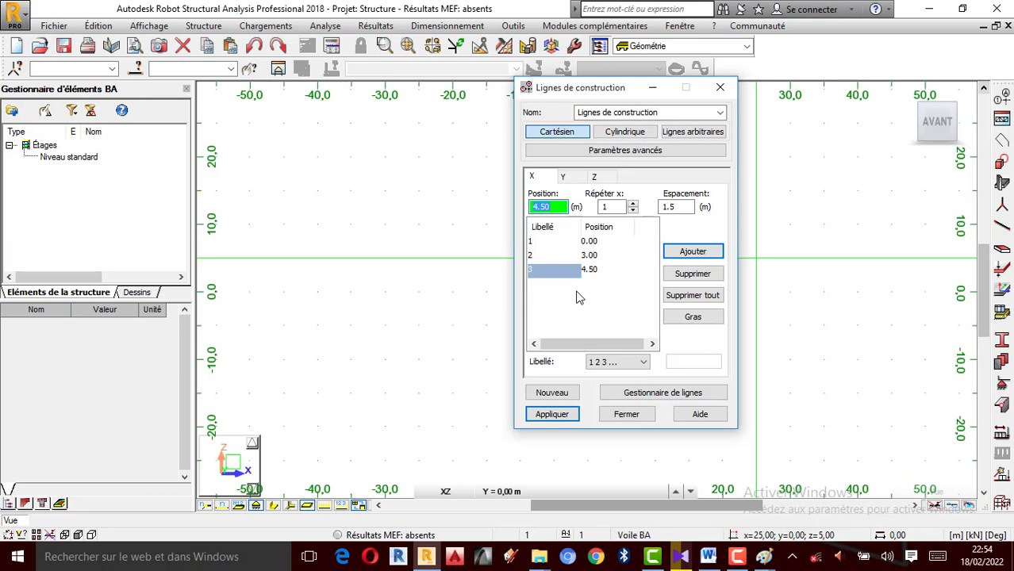
Add Y construction lines at 0.00, 4.00 and 8.00 with two repeats at 4 m spacing, labelled A B C.
{"action": "left_click", "coordinate": [565, 178]}
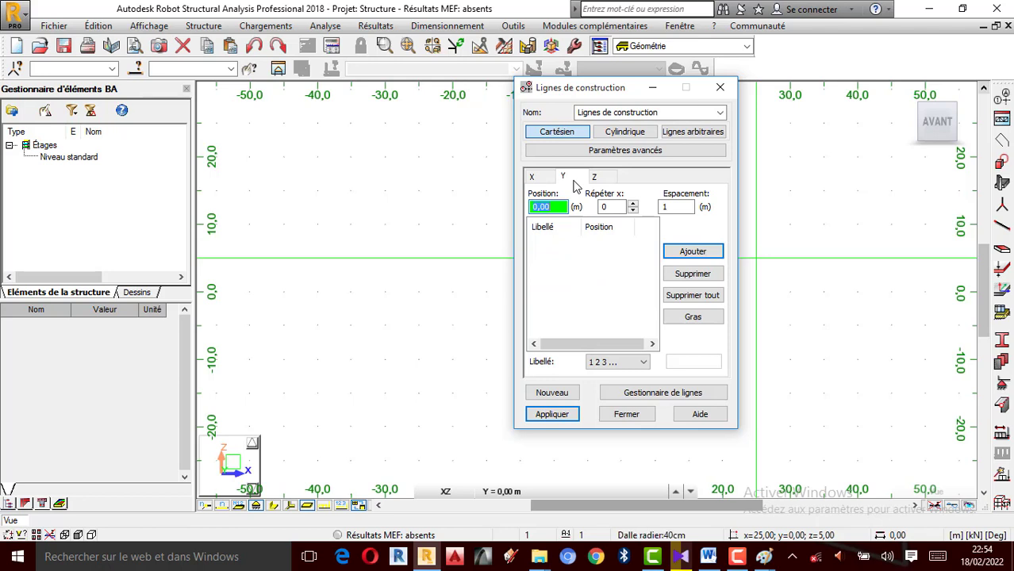
{"action": "left_click", "coordinate": [633, 203]}
{"action": "left_click", "coordinate": [632, 204]}
{"action": "left_click", "coordinate": [681, 206]}
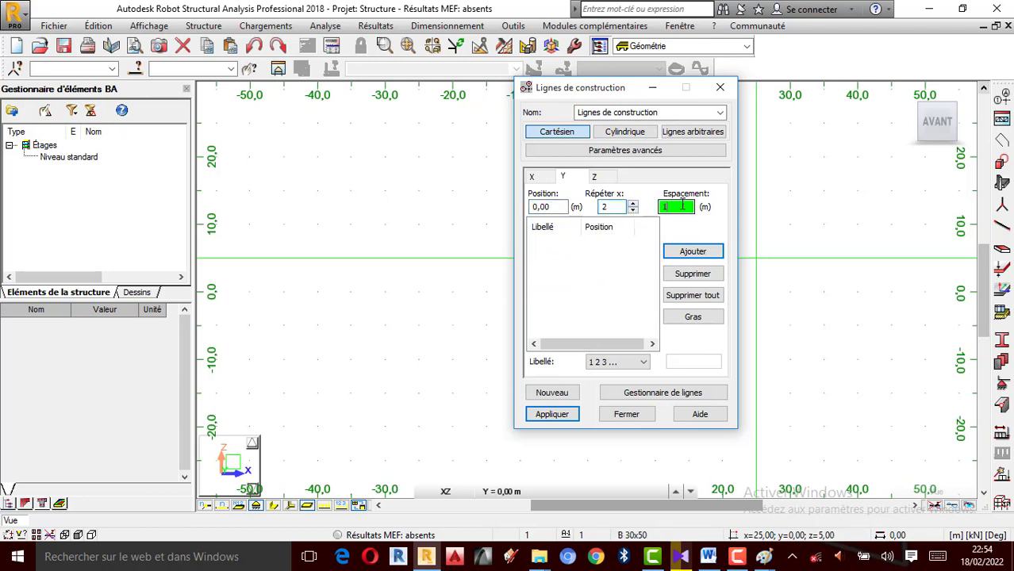
{"action": "left_click_drag", "start_coordinate": [682, 205], "coordinate": [611, 194]}
{"action": "type", "text": "4"}
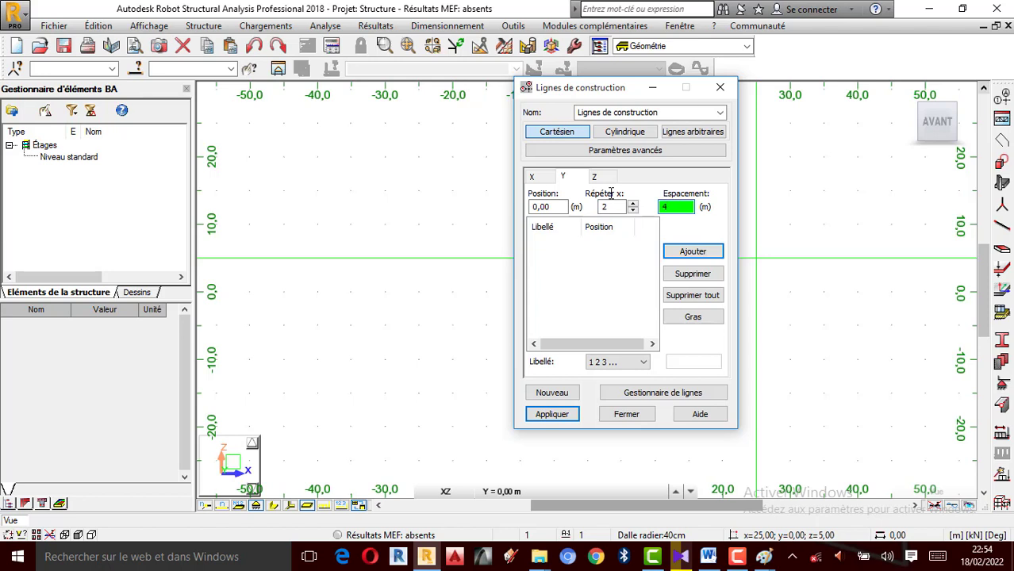
{"action": "left_click", "coordinate": [692, 251]}
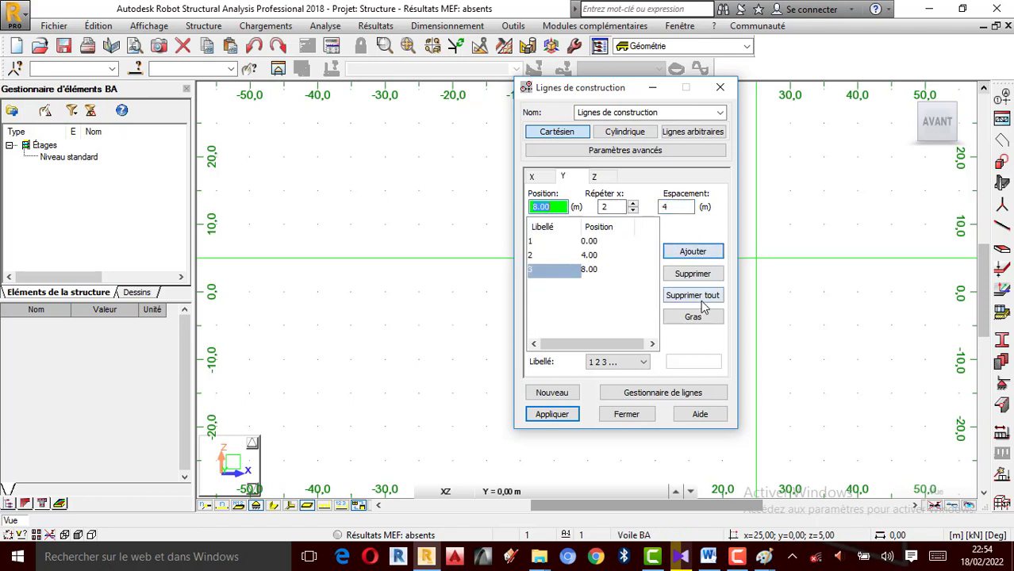
{"action": "left_click", "coordinate": [624, 363]}
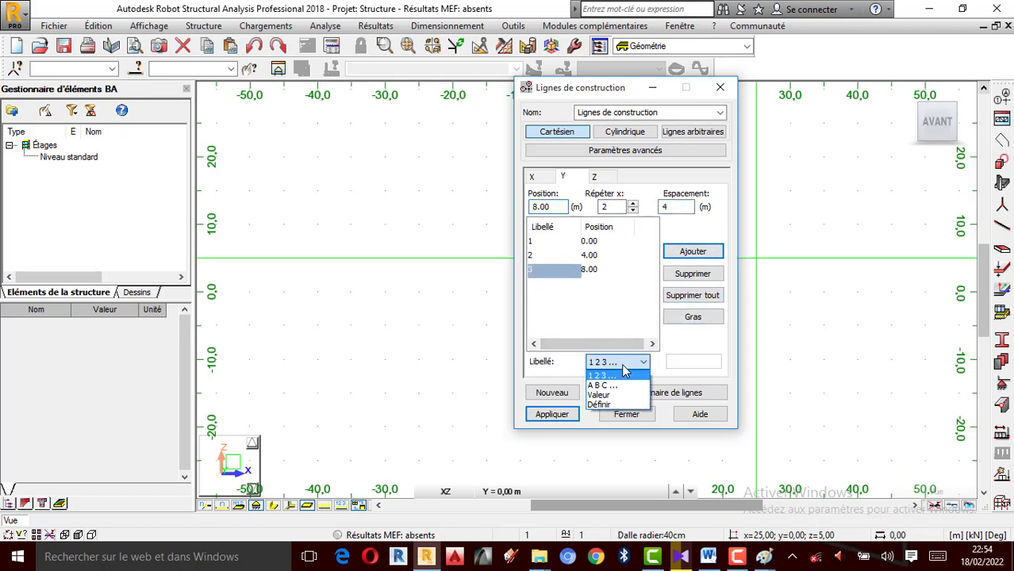
{"action": "left_click", "coordinate": [607, 386]}
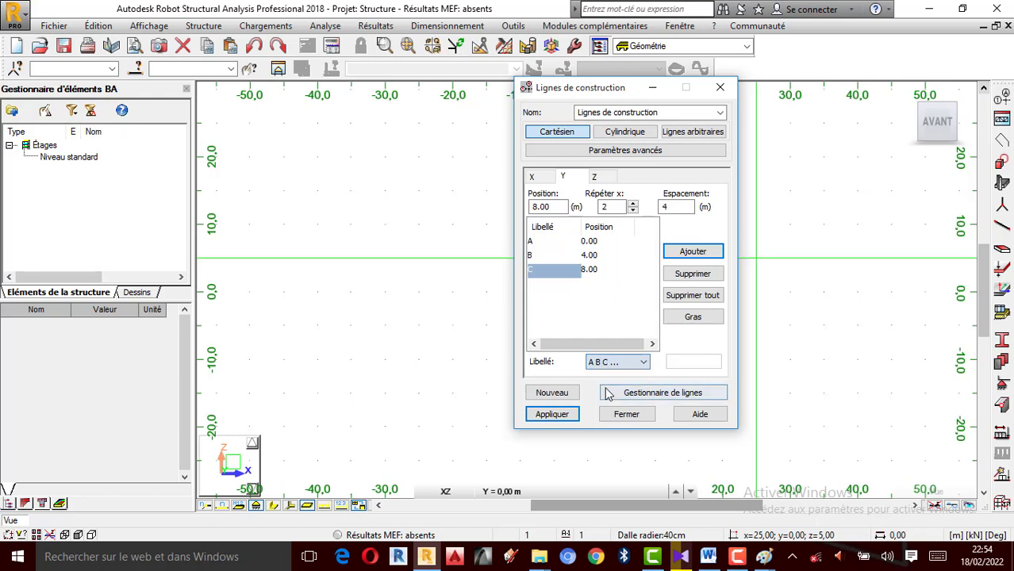
Add Z construction lines at 0.00 and 3.00 using one repeat at 3 m spacing.
{"action": "left_click", "coordinate": [601, 181]}
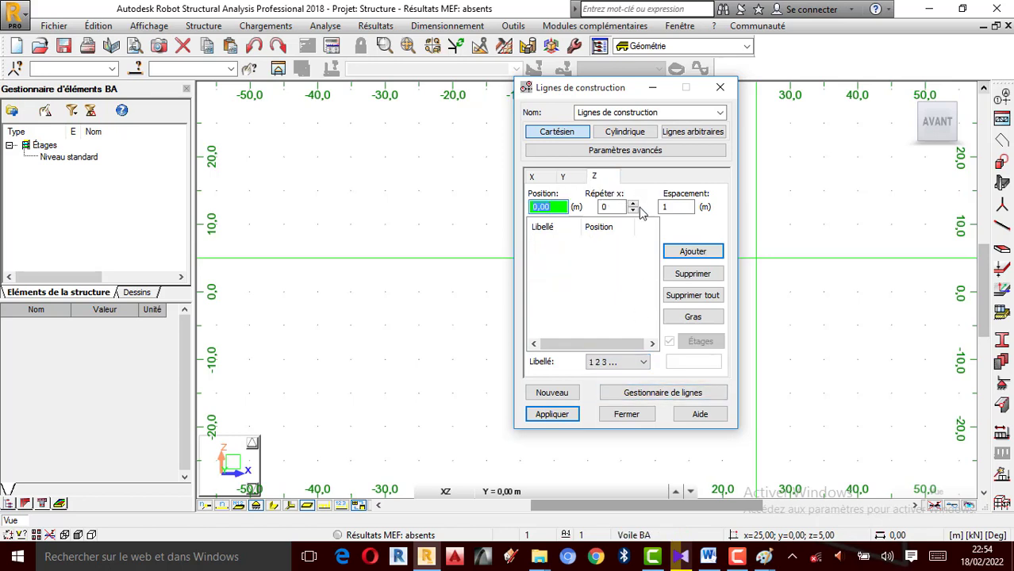
{"action": "key", "text": "Tab"}
{"action": "key", "text": "Tab"}
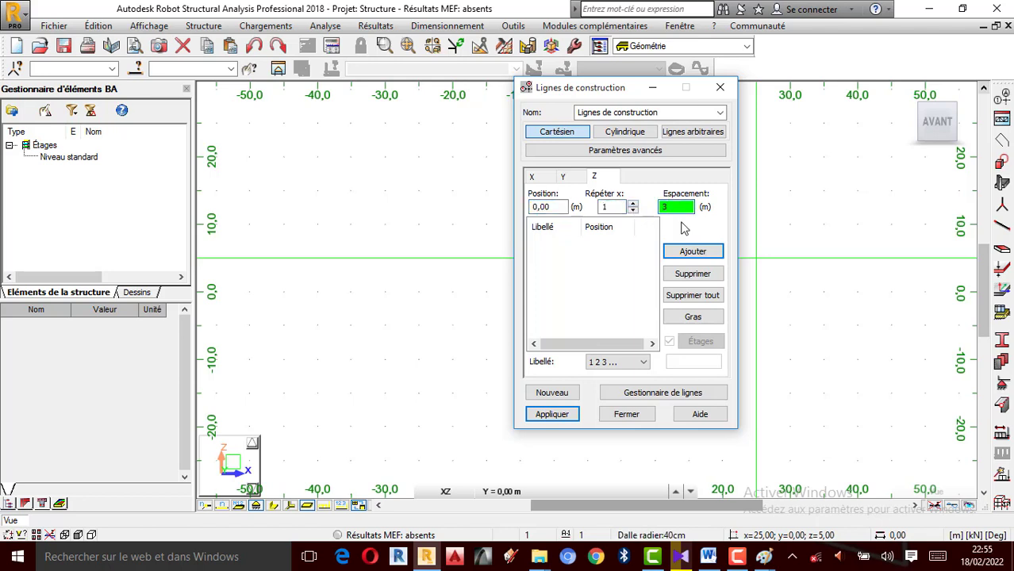
{"action": "left_click", "coordinate": [693, 252]}
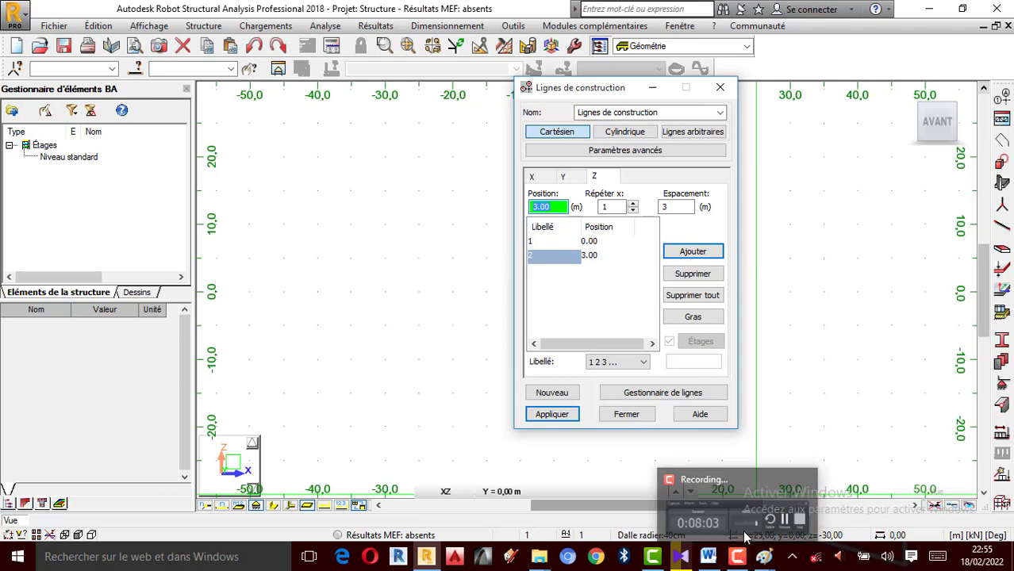
{"action": "left_click", "coordinate": [738, 559]}
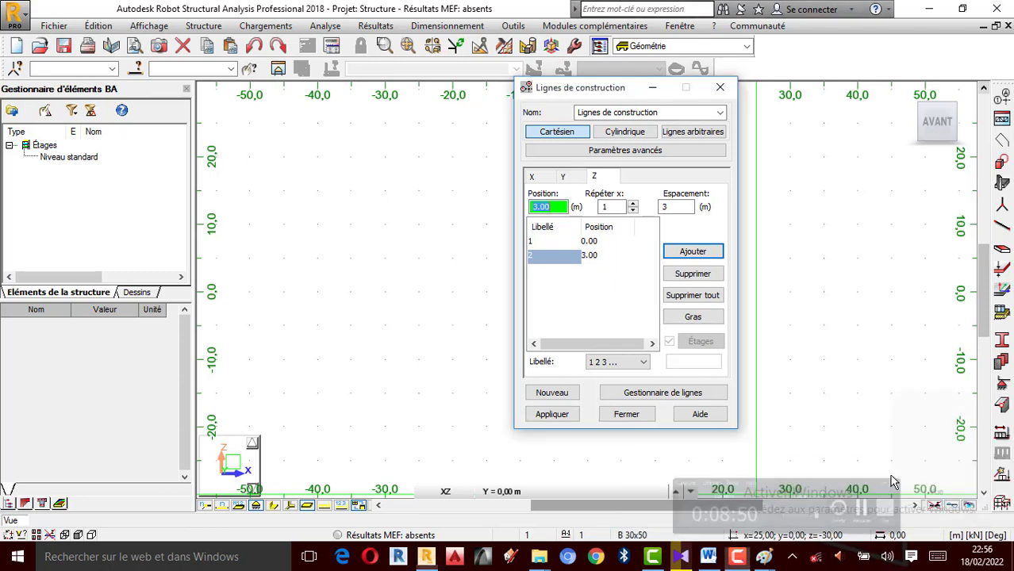
Add a Z construction line at 4.50 with 1.5 m spacing and label the Z lines by value (Valeur).
{"action": "left_click", "coordinate": [678, 207]}
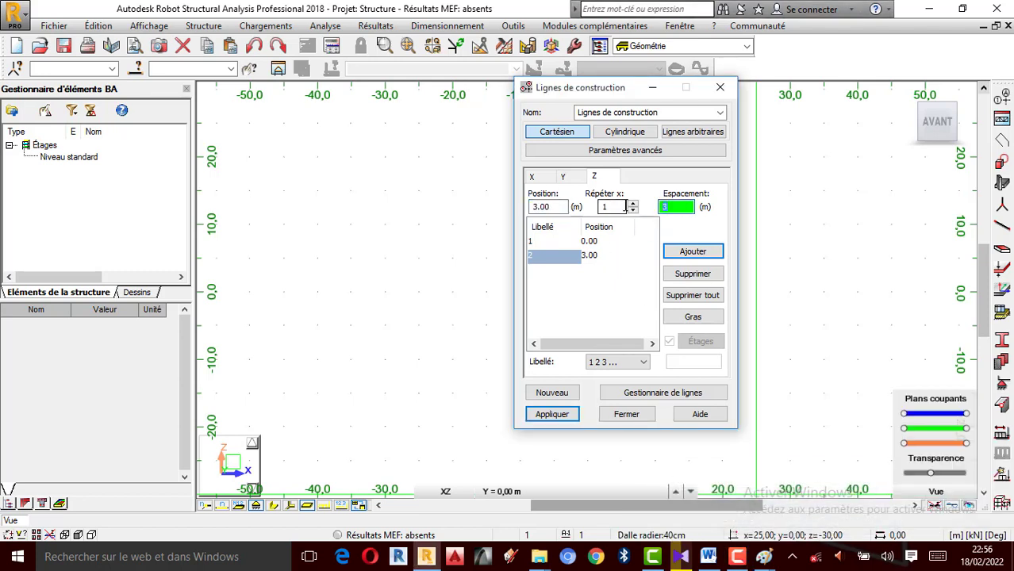
{"action": "type", "text": "1.5"}
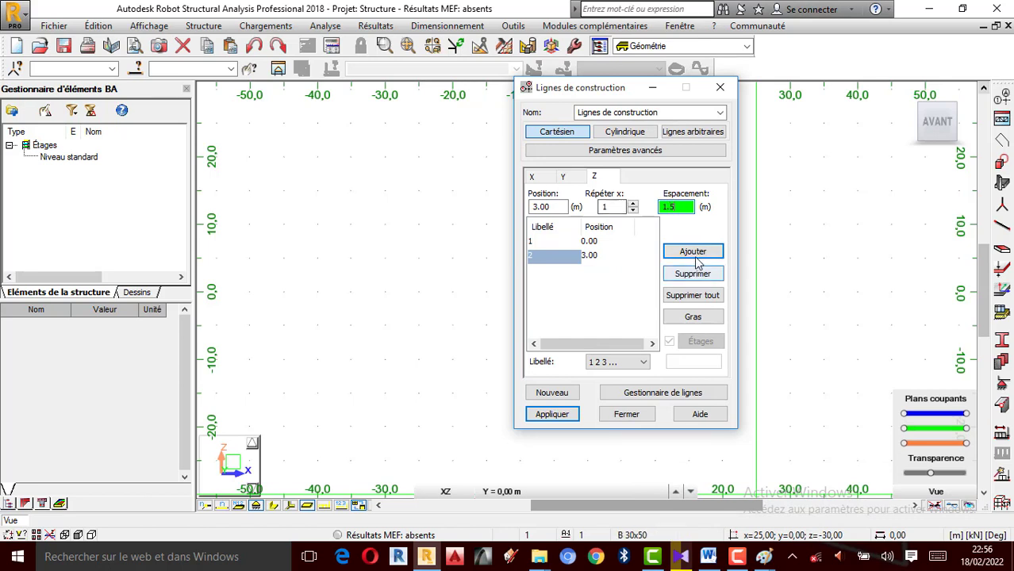
{"action": "left_click", "coordinate": [693, 252]}
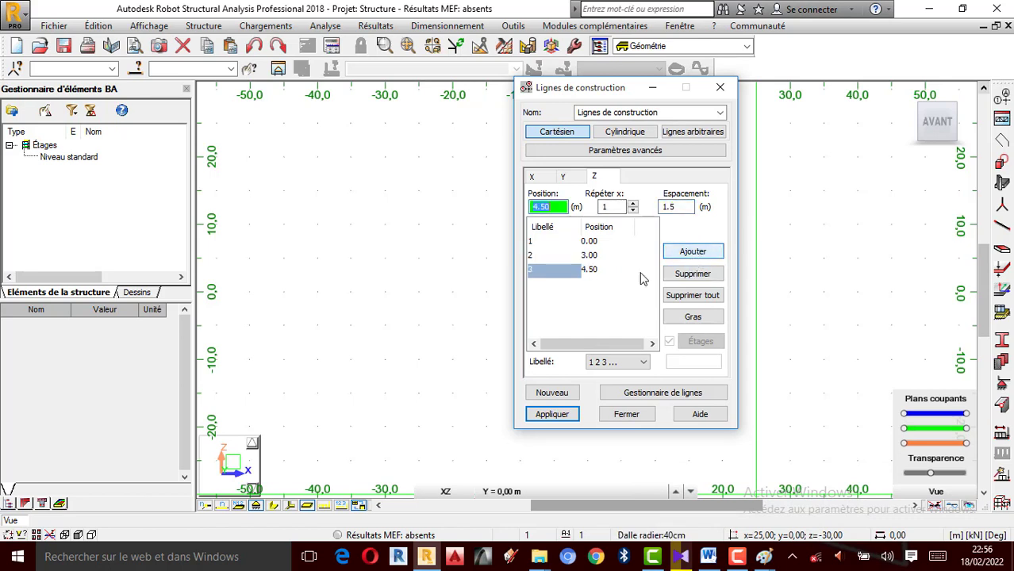
{"action": "left_click", "coordinate": [627, 363]}
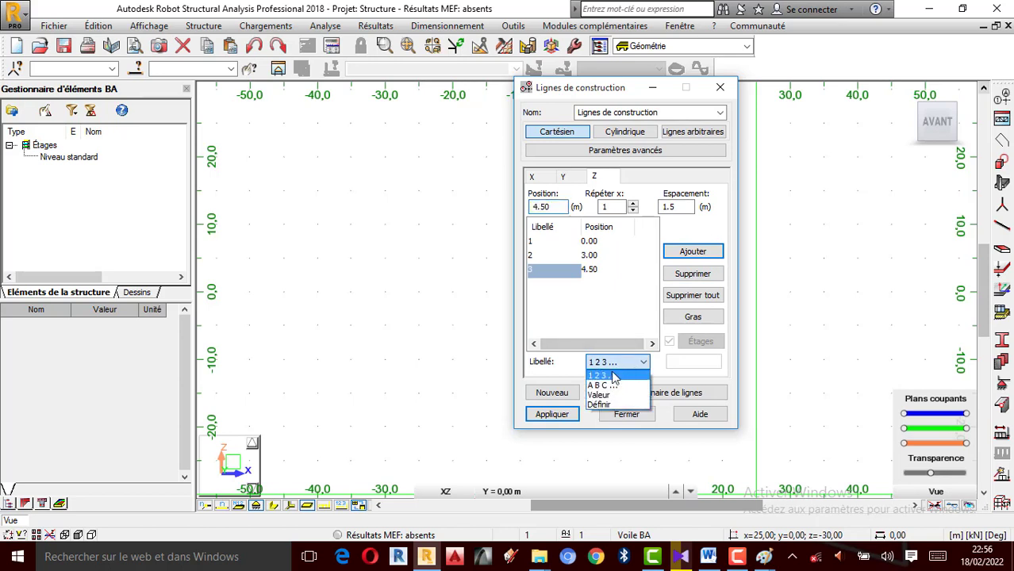
{"action": "left_click", "coordinate": [602, 399]}
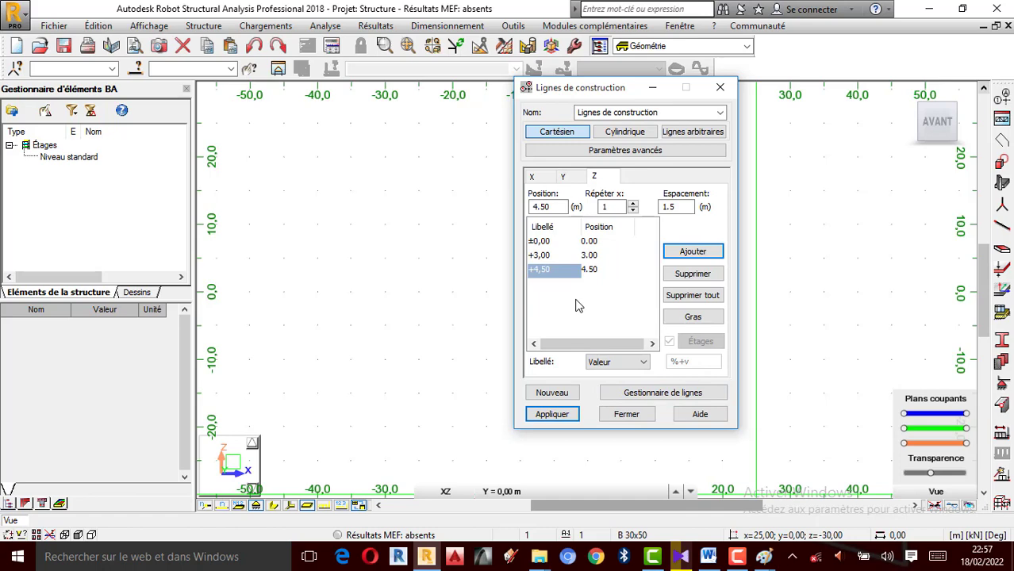
Apply the construction lines, close their definition and check the grid in a 3D view.
{"action": "left_click", "coordinate": [553, 414]}
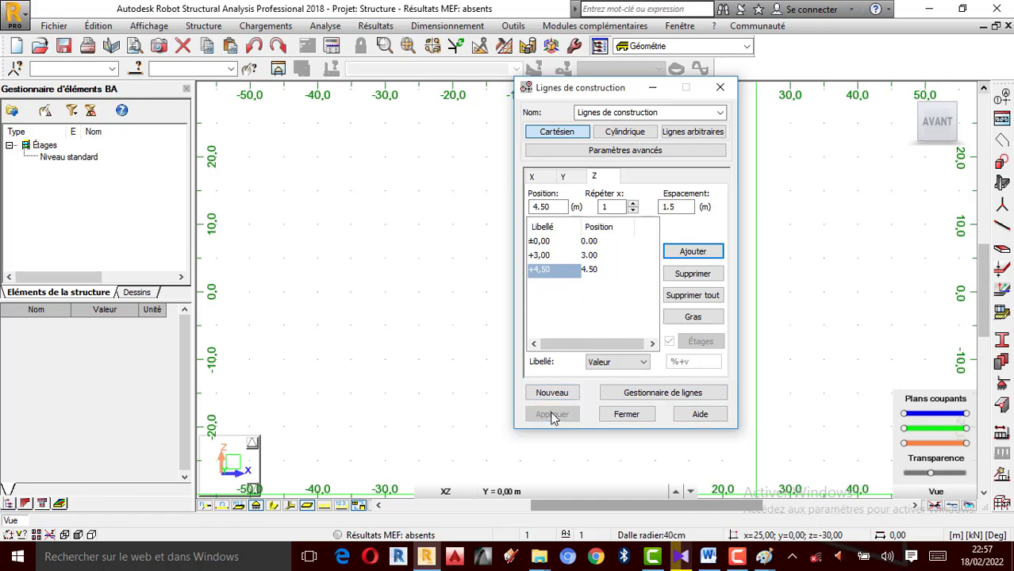
{"action": "left_click", "coordinate": [623, 414]}
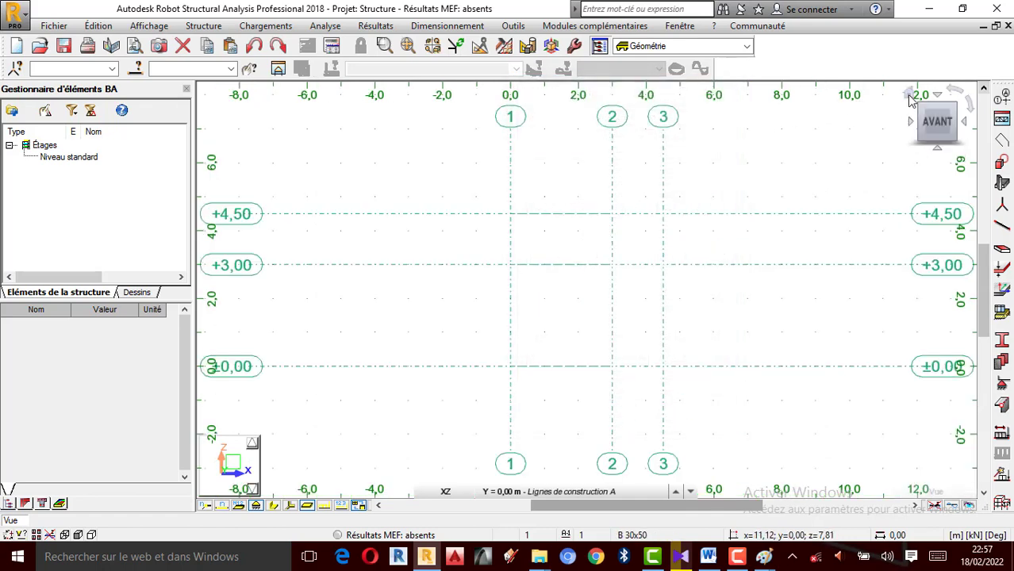
{"action": "left_click_drag", "start_coordinate": [911, 96], "coordinate": [743, 195]}
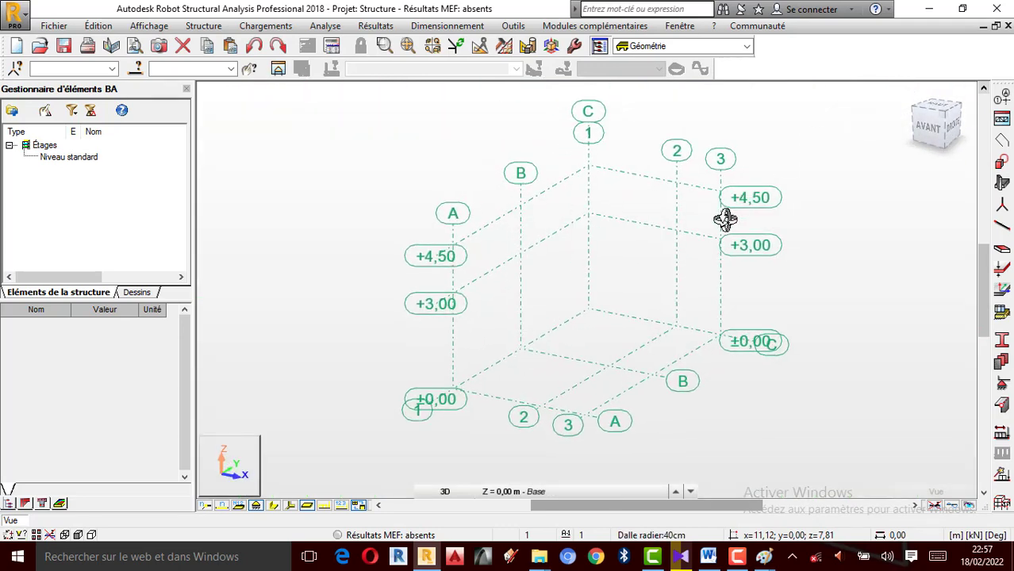
{"action": "left_click_drag", "start_coordinate": [763, 247], "coordinate": [773, 248]}
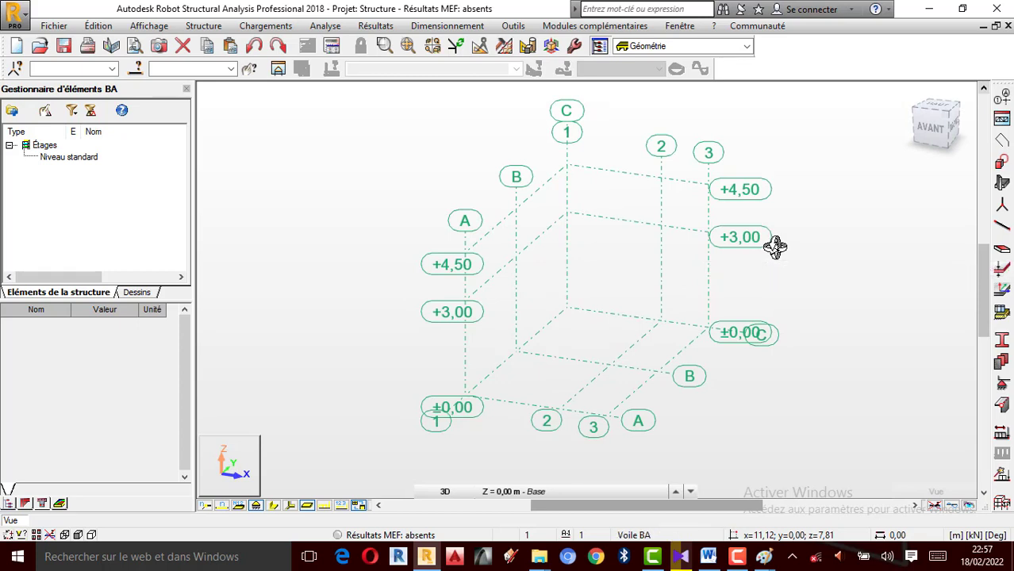
In the XZ view at axis A, set up new bars of type Poteau BA with section Poteau B.A:20x30.
{"action": "left_click", "coordinate": [457, 492]}
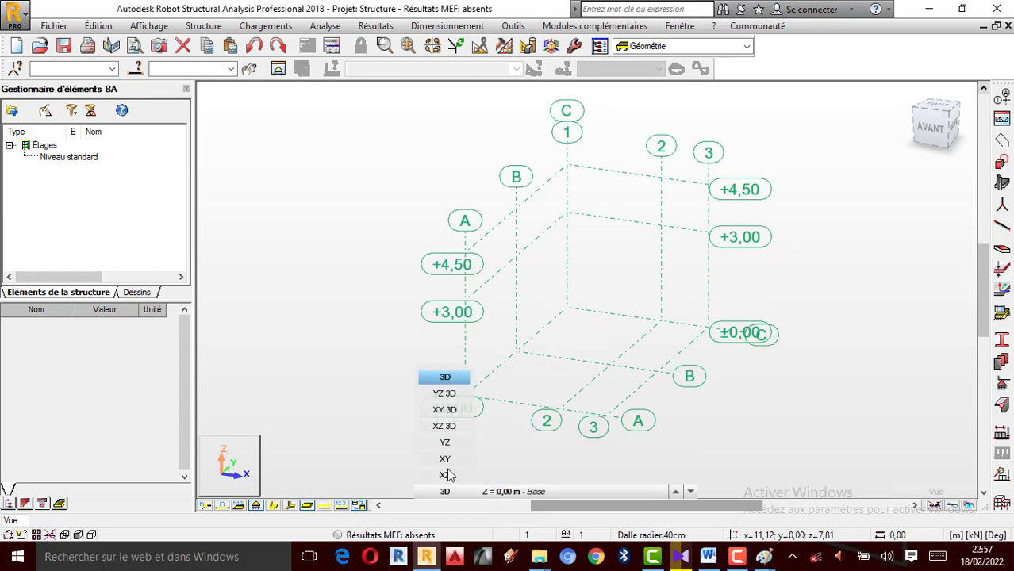
{"action": "left_click", "coordinate": [445, 476]}
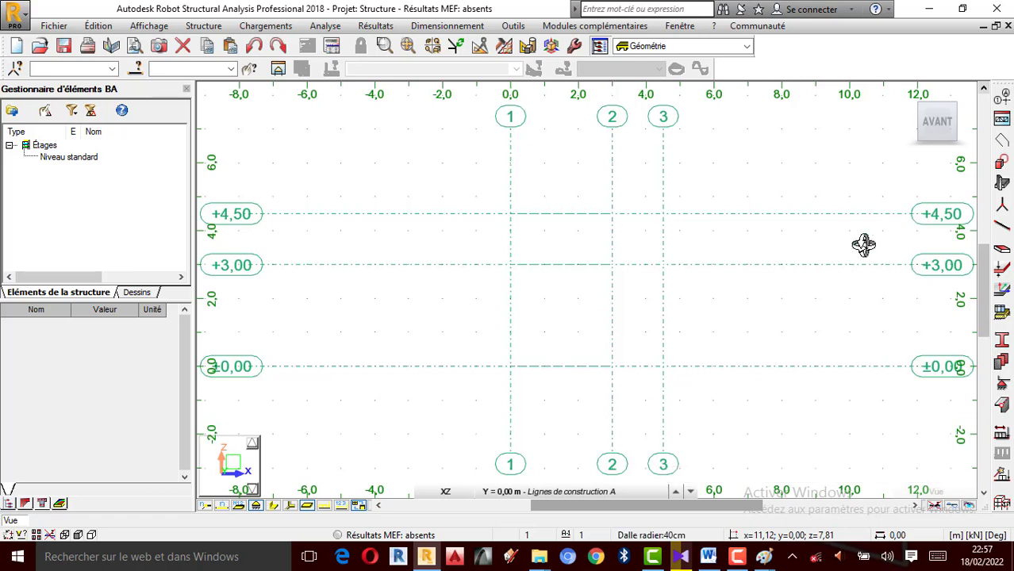
{"action": "left_click", "coordinate": [1002, 230]}
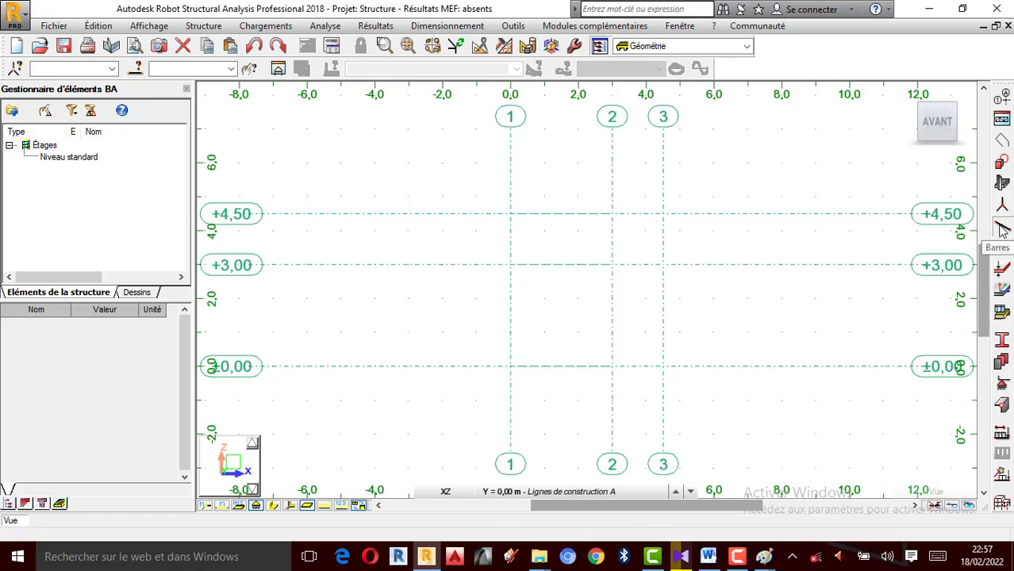
{"action": "left_click_drag", "start_coordinate": [609, 90], "coordinate": [300, 119]}
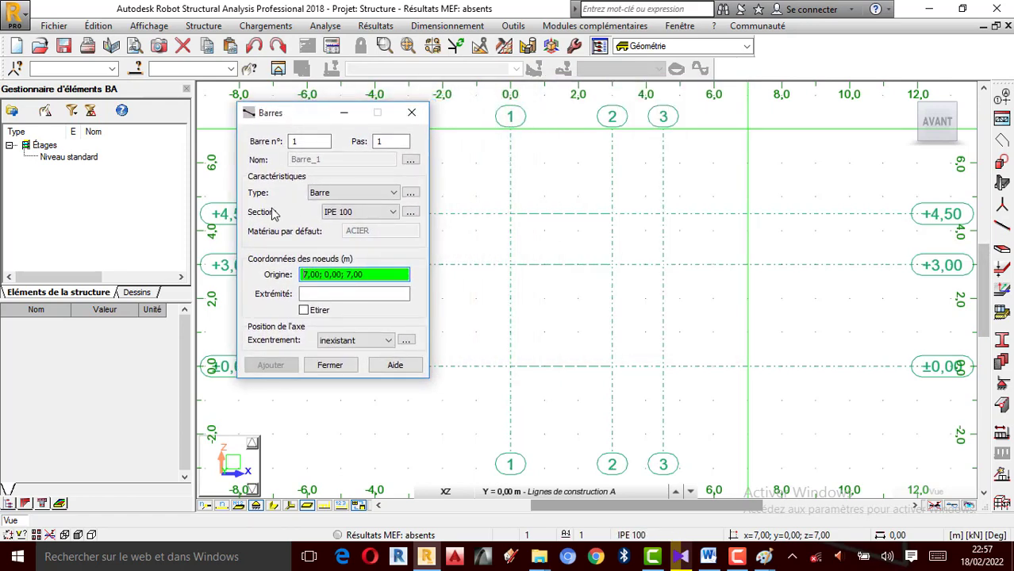
{"action": "left_click", "coordinate": [354, 198]}
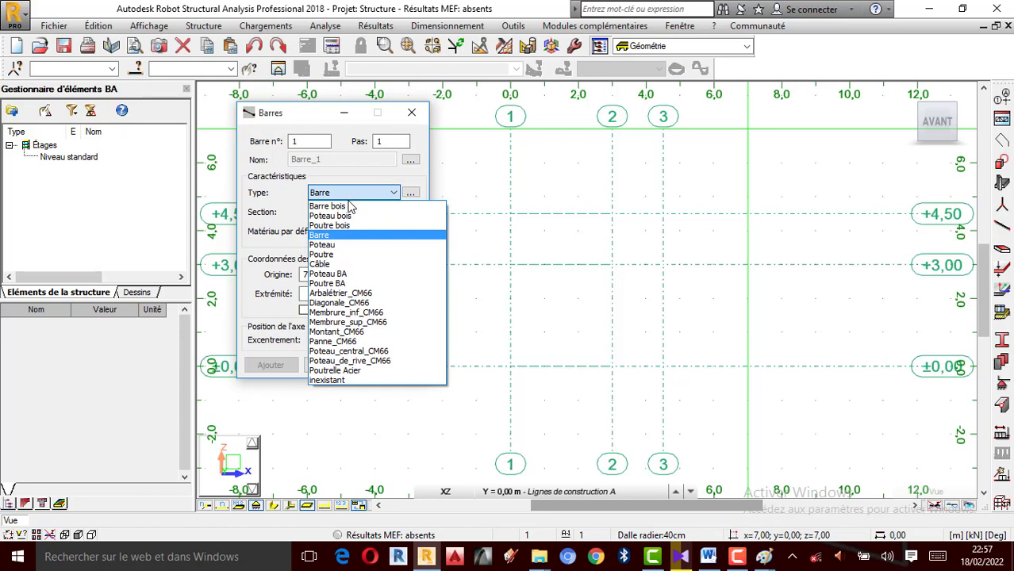
{"action": "left_click", "coordinate": [333, 275]}
{"action": "left_click", "coordinate": [385, 214]}
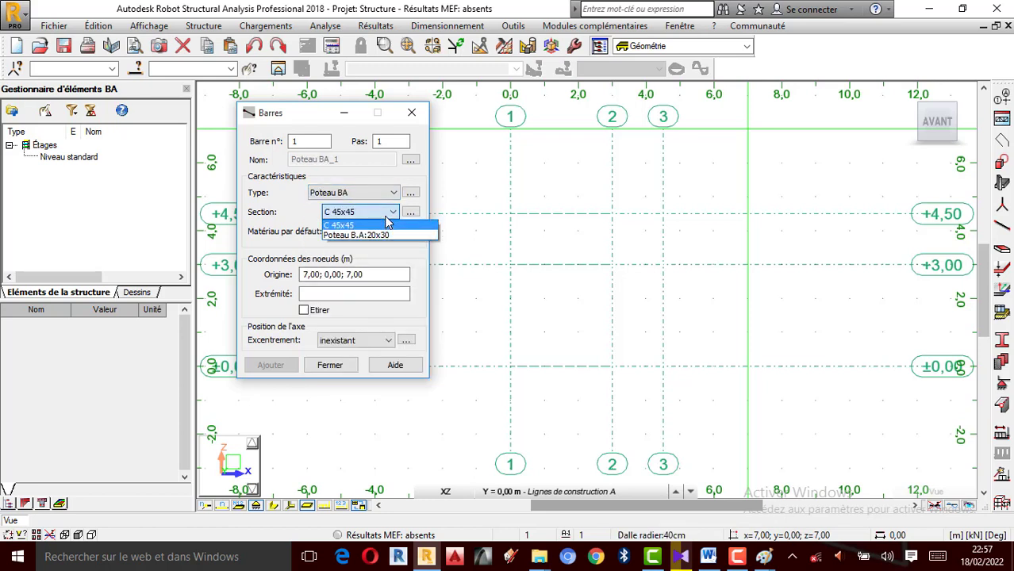
{"action": "left_click", "coordinate": [362, 236]}
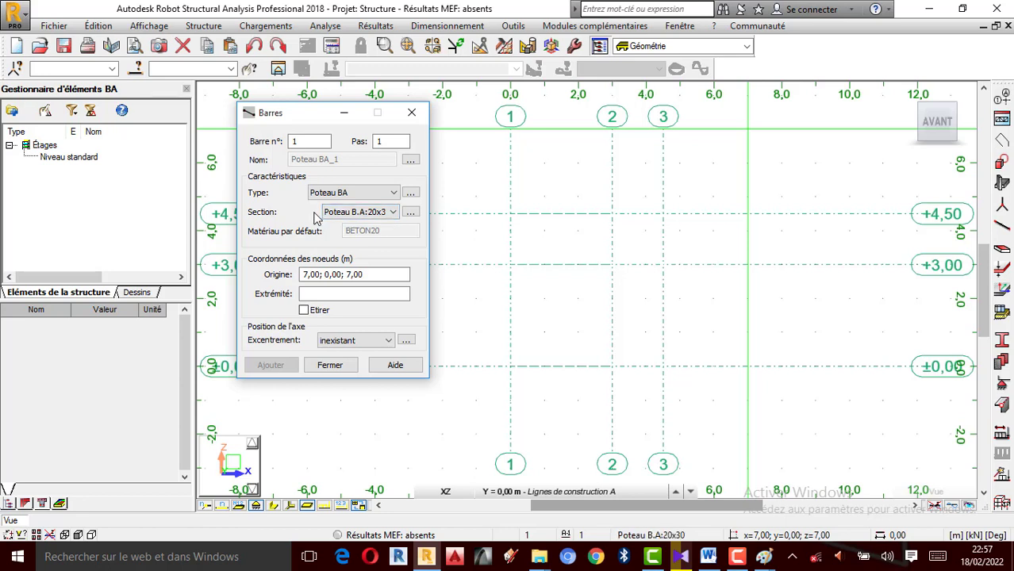
{"action": "left_click", "coordinate": [408, 211]}
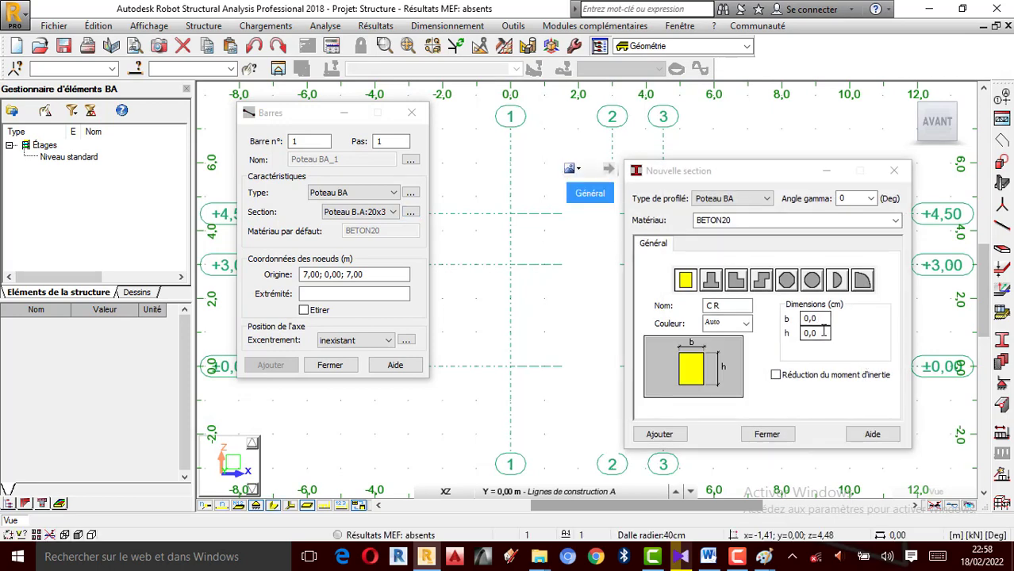
{"action": "left_click", "coordinate": [895, 171]}
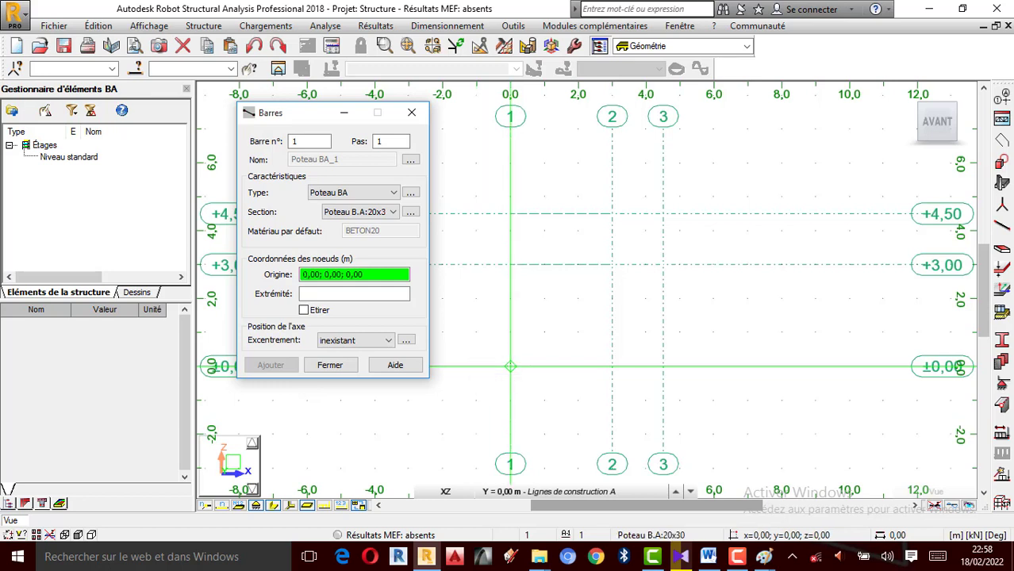
Draw a column on axis 1 from ±0,00 to +3,00 and one on axis 2 from ±0,00 to +4,50, ending bar creation.
{"action": "left_click", "coordinate": [510, 367]}
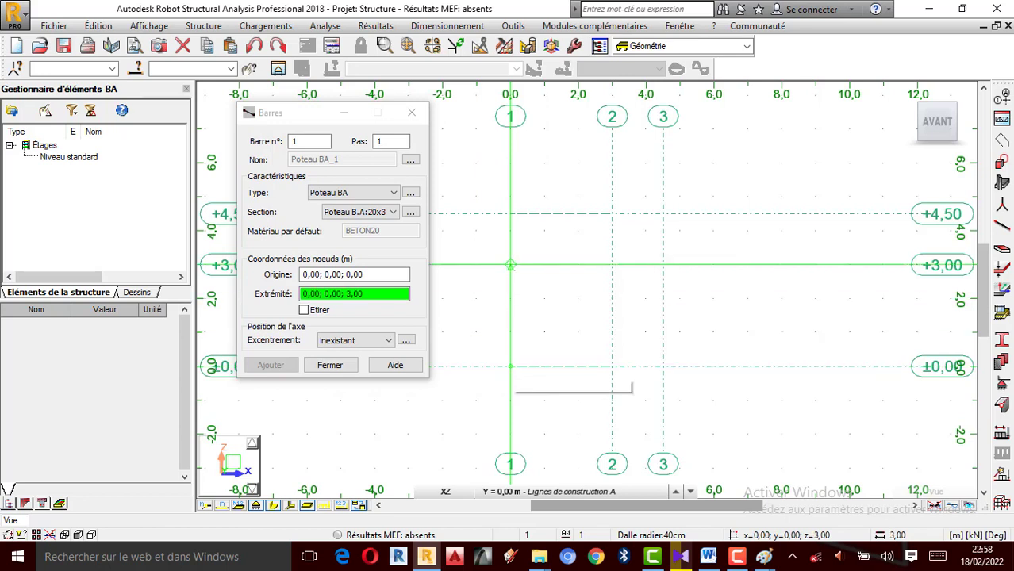
{"action": "left_click", "coordinate": [511, 265]}
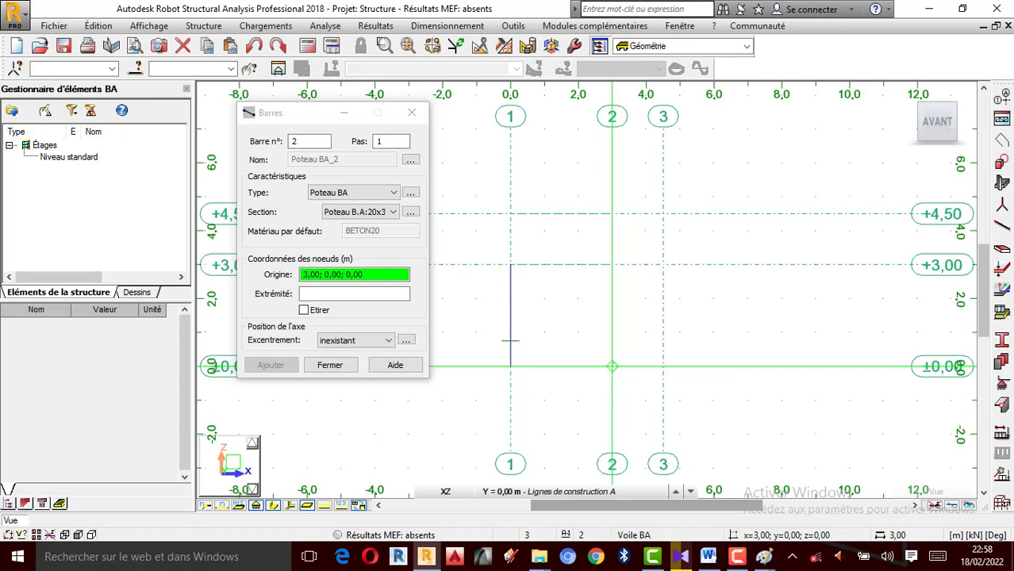
{"action": "left_click", "coordinate": [611, 367]}
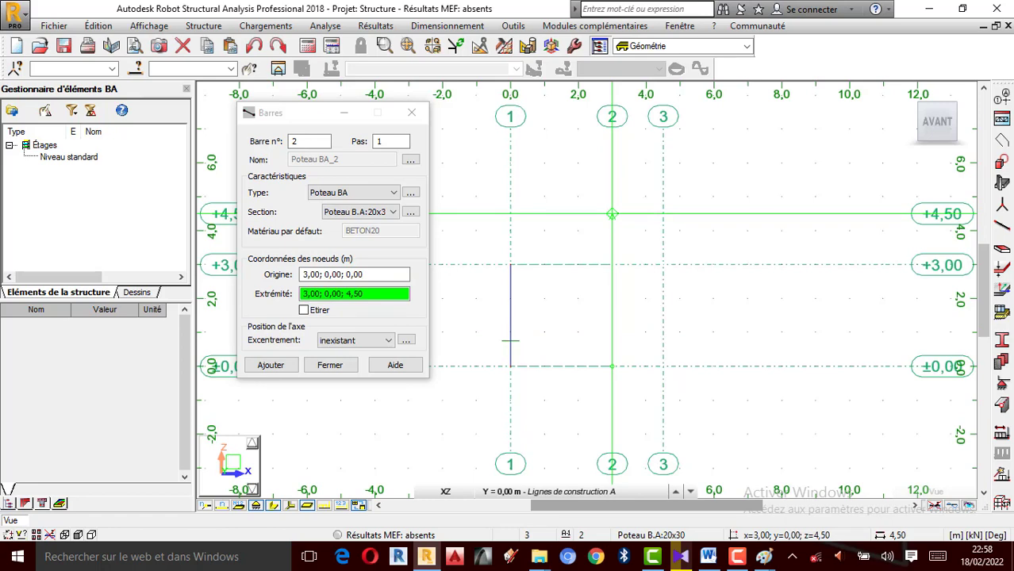
{"action": "left_click", "coordinate": [611, 214]}
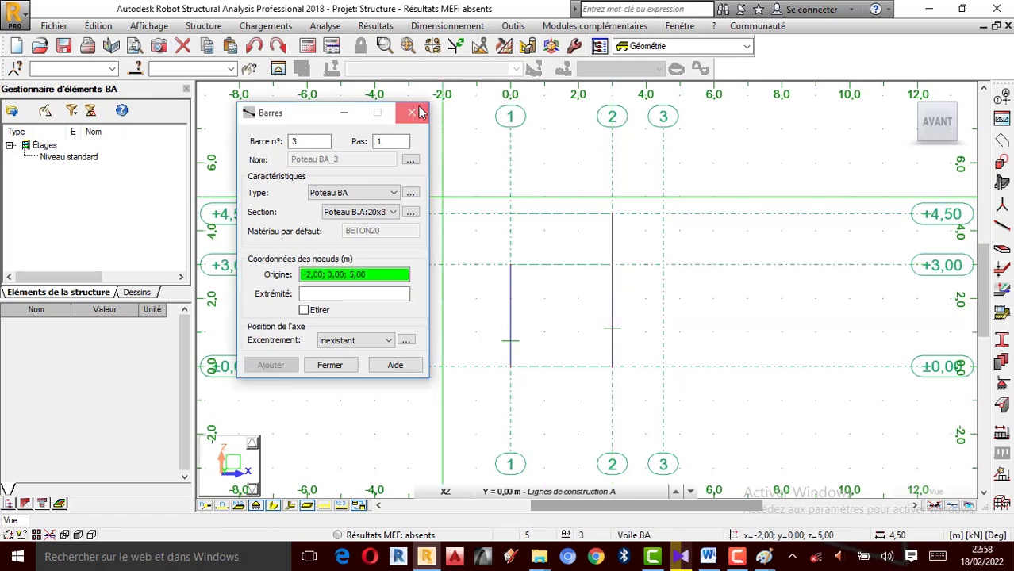
{"action": "left_click", "coordinate": [412, 112]}
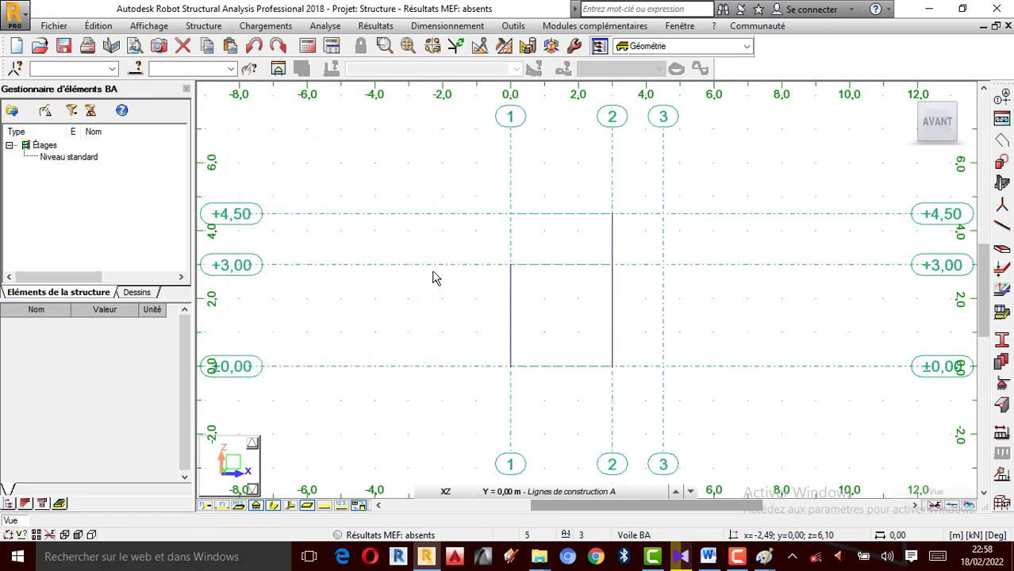
Display the bars' section shapes and undo the two vertical columns on axes 1 and 2.
{"action": "left_click", "coordinate": [273, 506]}
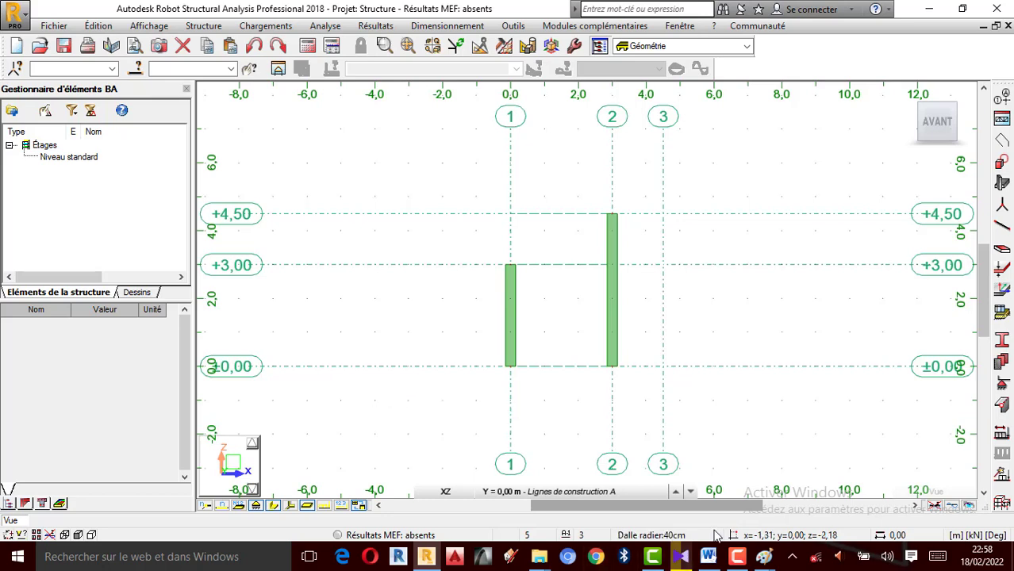
{"action": "mouse_move", "coordinate": [763, 556]}
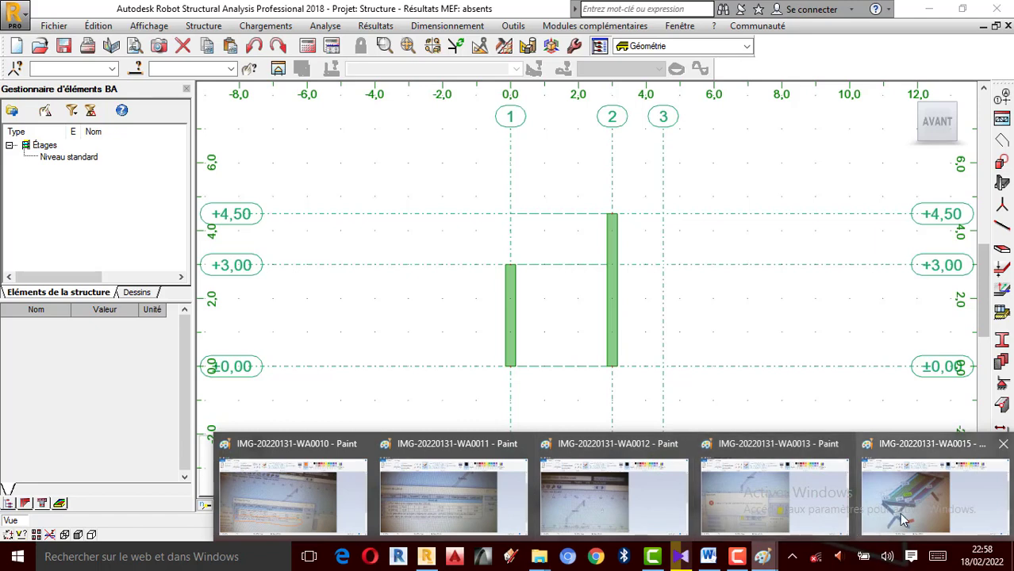
{"action": "mouse_move", "coordinate": [899, 513]}
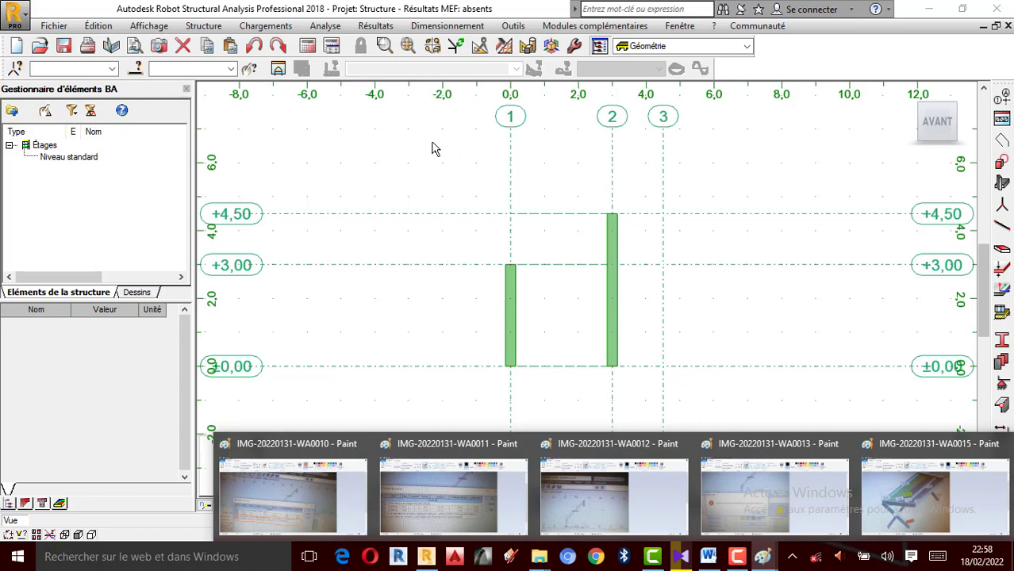
{"action": "left_click", "coordinate": [254, 45]}
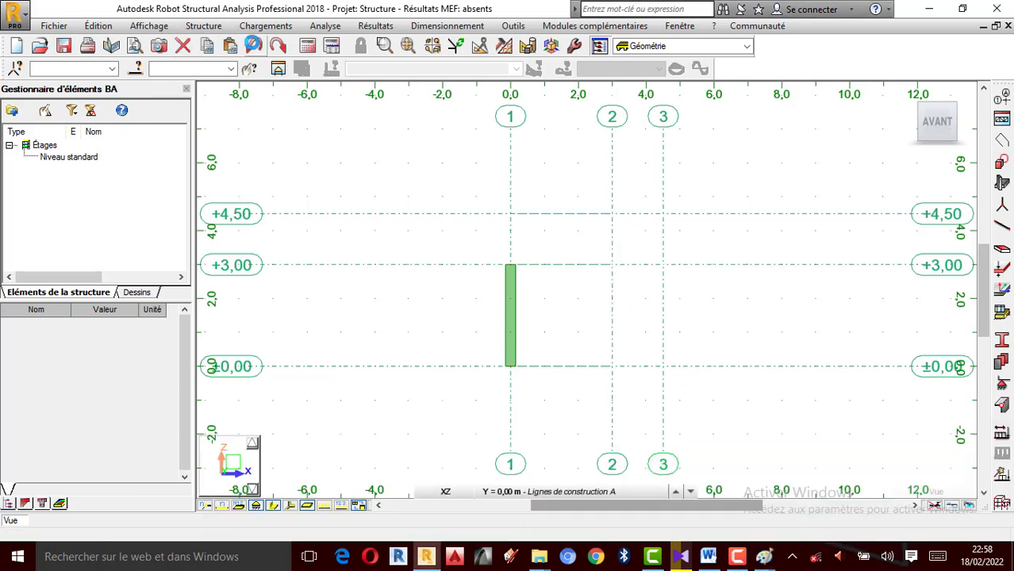
{"action": "left_click", "coordinate": [254, 45]}
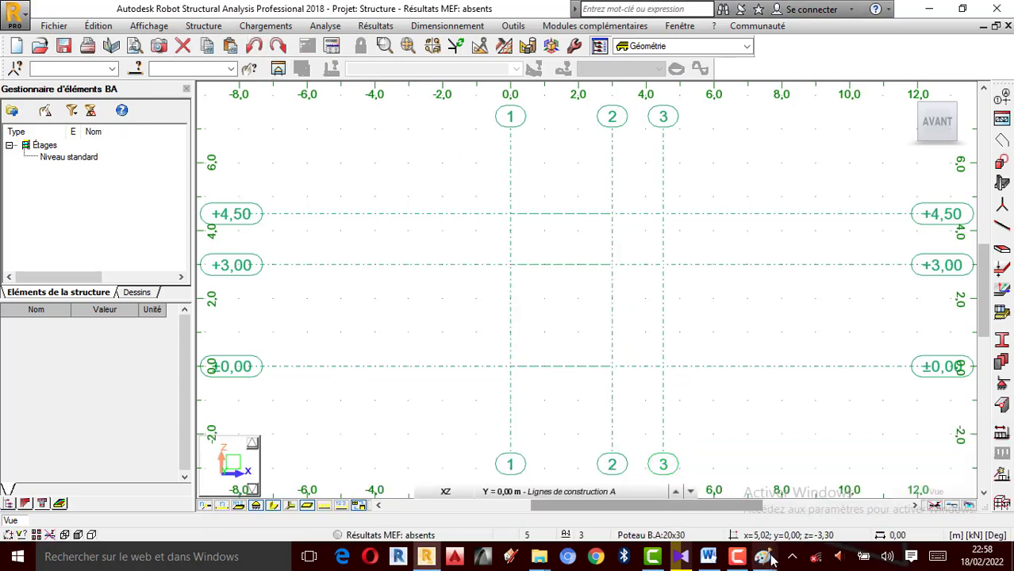
{"action": "mouse_move", "coordinate": [936, 496]}
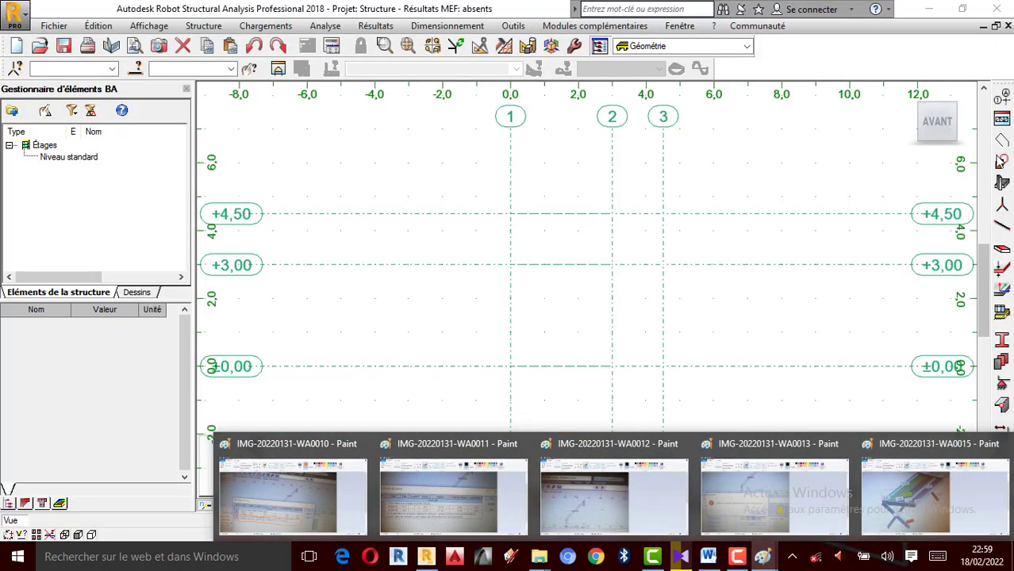
Draw crossed Poteau BA columns from axis 2 at ±0,00 to axis 1 at +3,00 and from axis 1 at ±0,00 to axis 2 at +4,50.
{"action": "left_click", "coordinate": [1003, 248]}
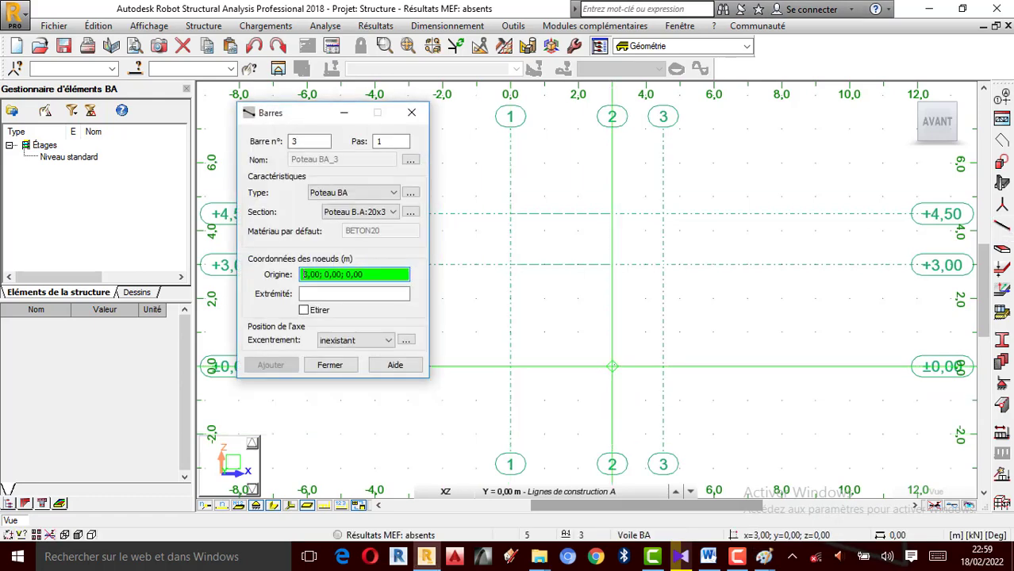
{"action": "left_click", "coordinate": [611, 366]}
{"action": "left_click", "coordinate": [510, 265]}
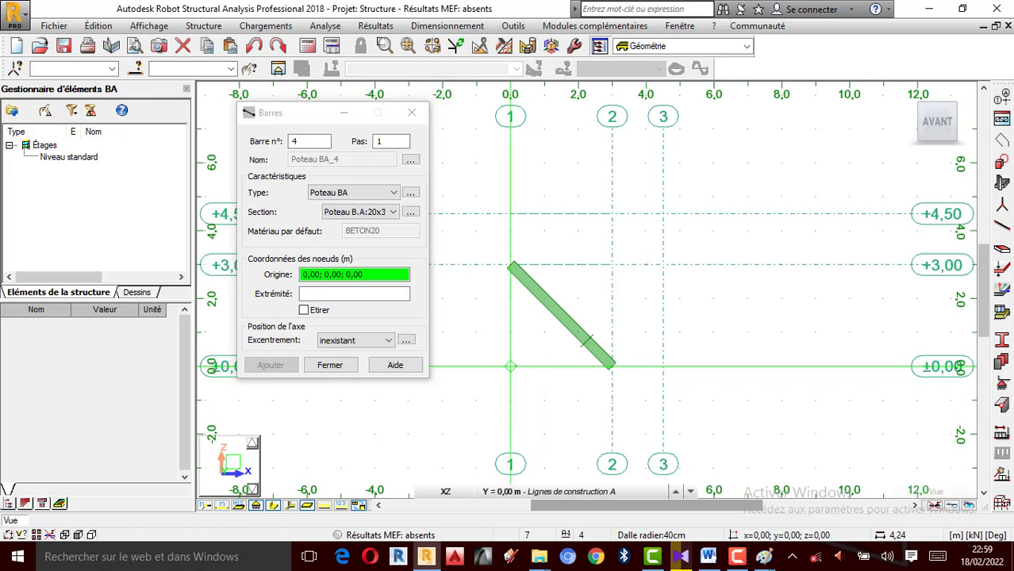
{"action": "left_click", "coordinate": [510, 366]}
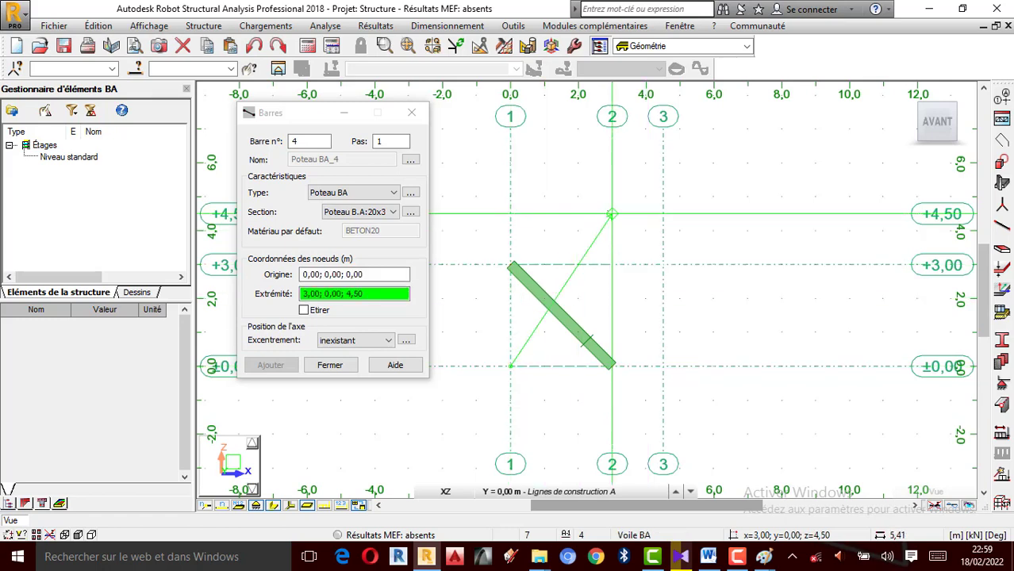
{"action": "left_click", "coordinate": [612, 214]}
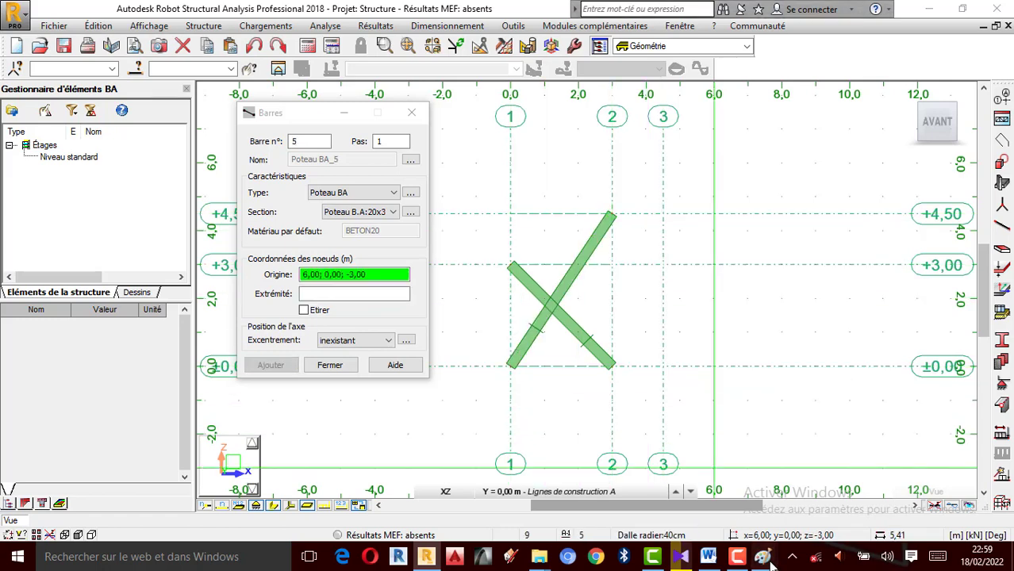
{"action": "mouse_move", "coordinate": [763, 556]}
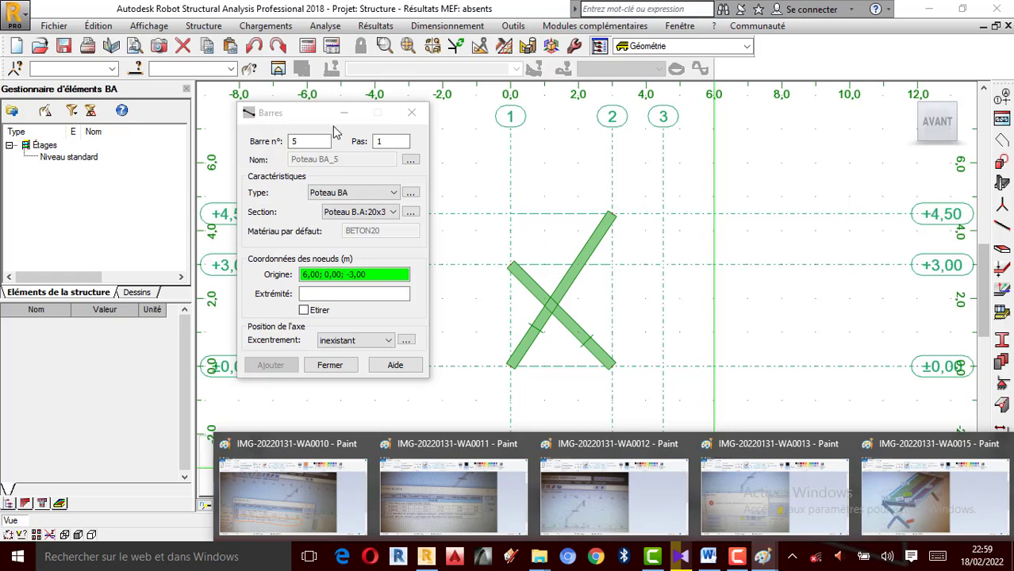
{"action": "left_click", "coordinate": [411, 112]}
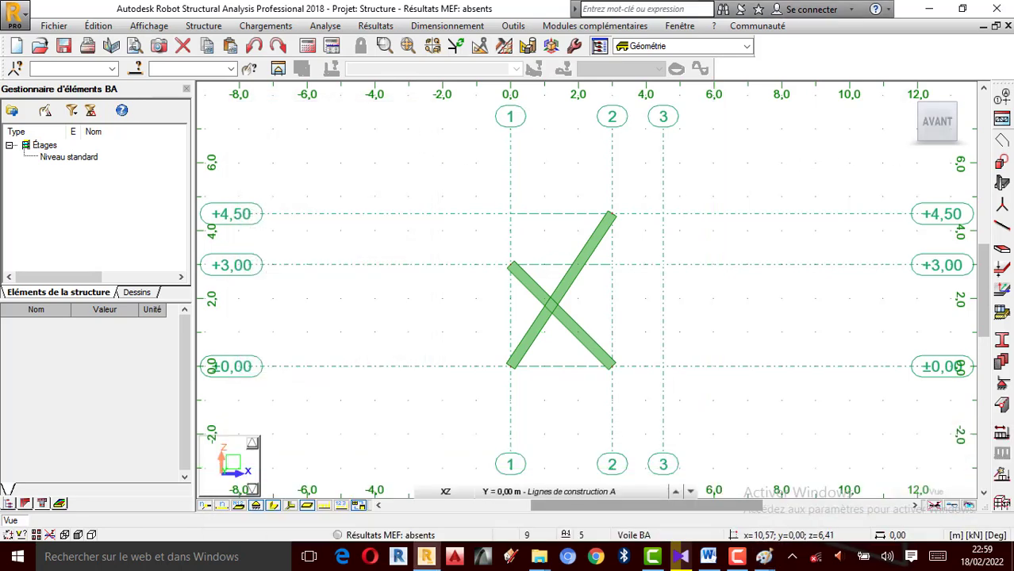
Set up new bars of type Poutre BA with section Poutre B.A:15x30.
{"action": "left_click", "coordinate": [1003, 228]}
{"action": "left_click", "coordinate": [392, 193]}
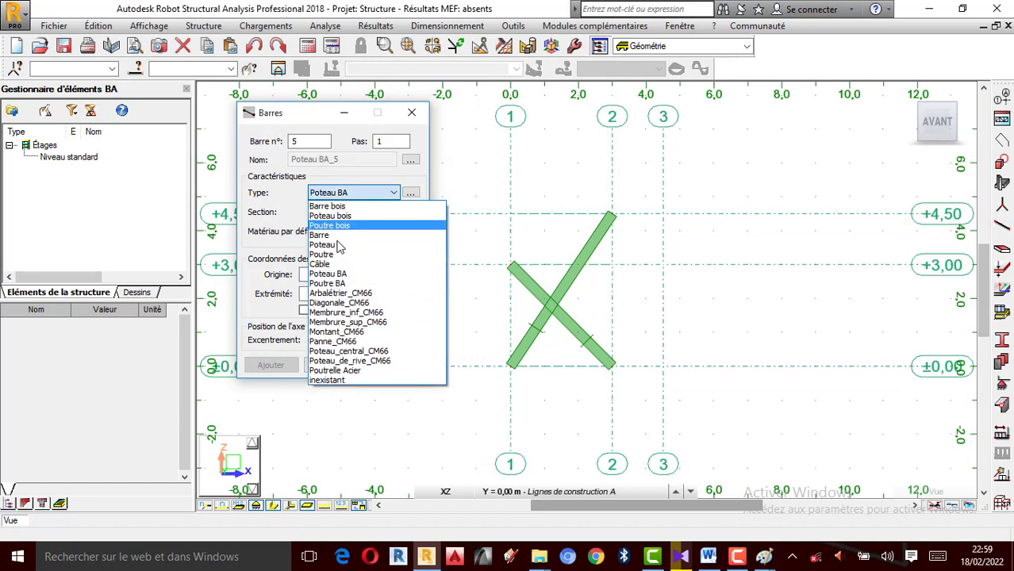
{"action": "left_click", "coordinate": [342, 283]}
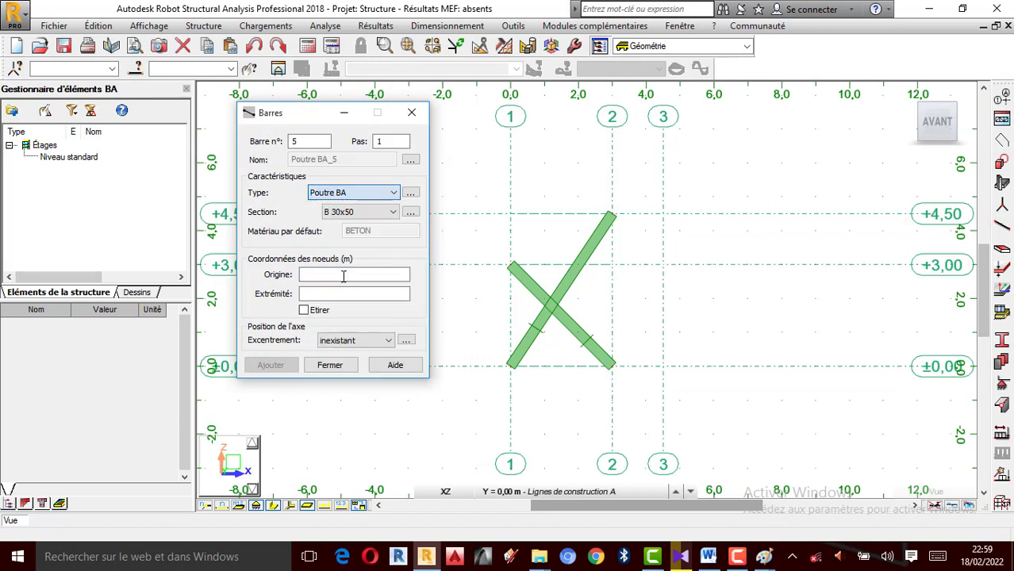
{"action": "left_click", "coordinate": [393, 212]}
{"action": "left_click", "coordinate": [359, 236]}
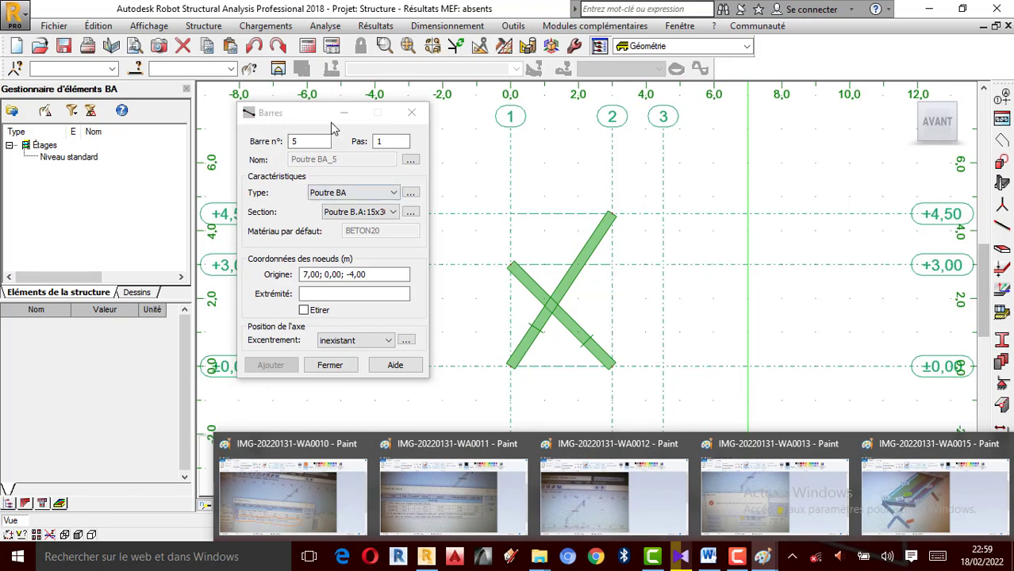
Draw the inclined beam joining the column heads, from axis 1 at +3,00 to axis 2 at +4,50.
{"action": "left_click", "coordinate": [510, 264]}
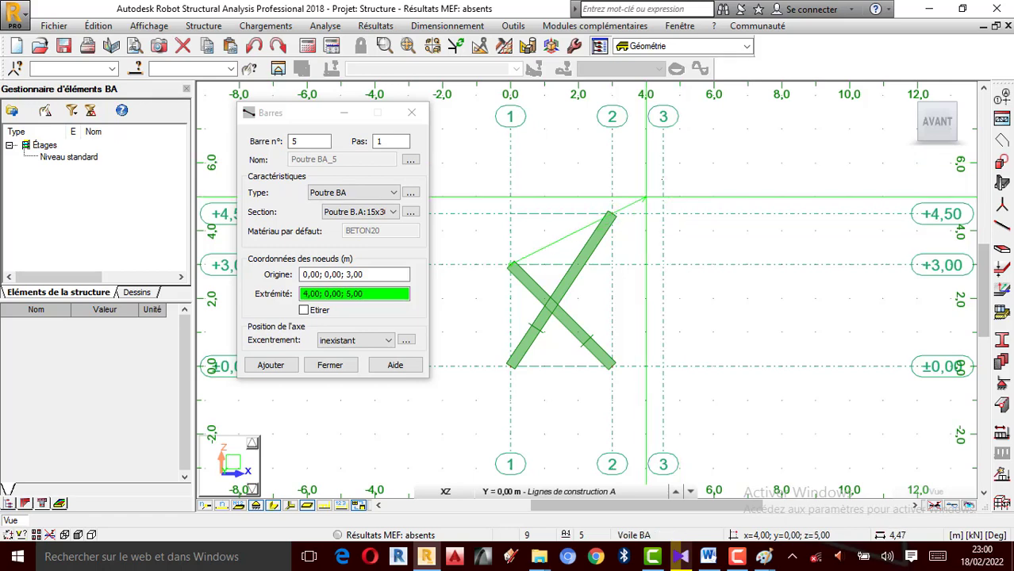
{"action": "scroll", "coordinate": [642, 198], "scroll_direction": "up", "scroll_amount": 1}
{"action": "scroll", "coordinate": [662, 198], "scroll_direction": "up", "scroll_amount": 1}
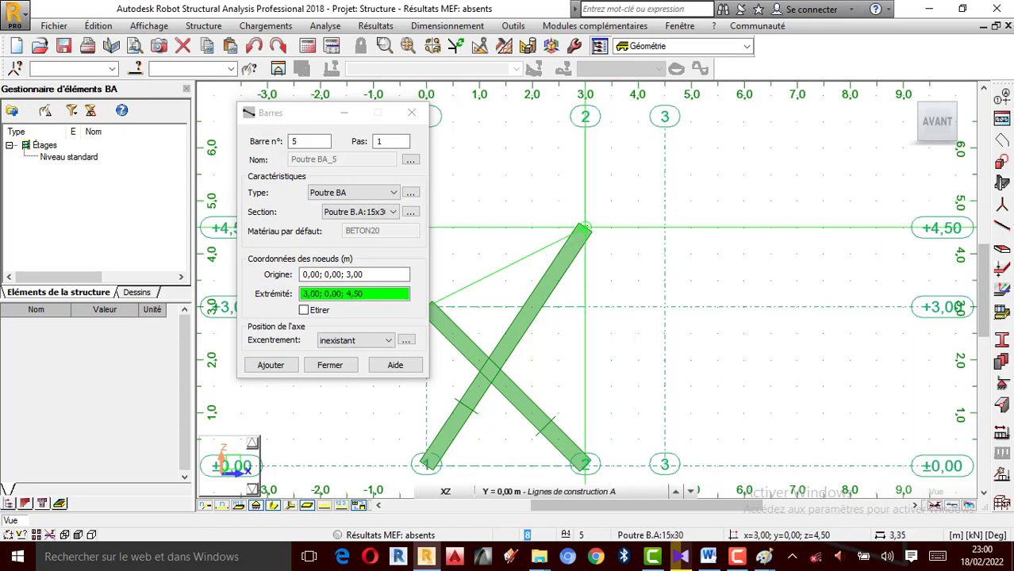
{"action": "left_click", "coordinate": [585, 228]}
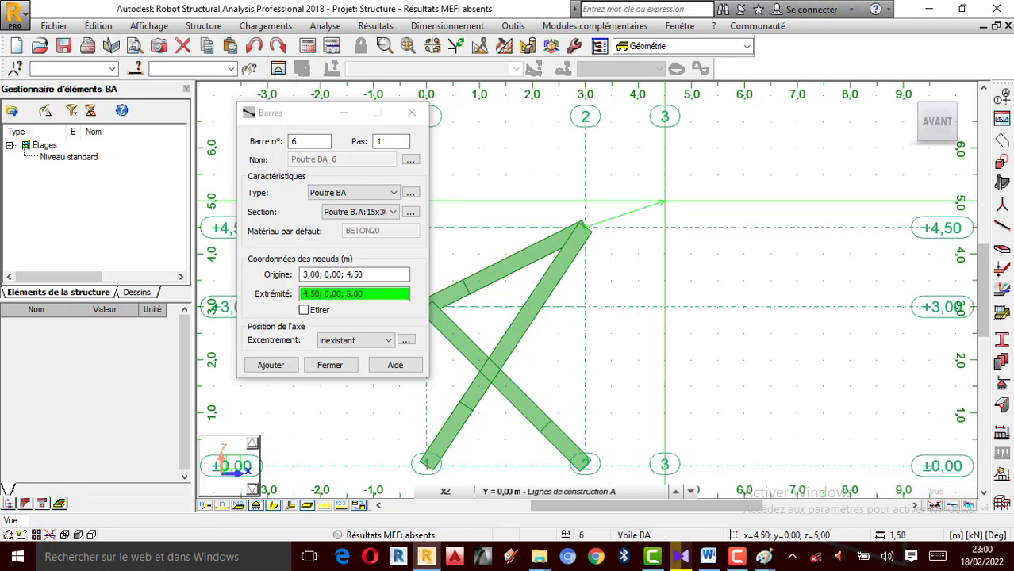
Try an overhang beam from axis 2 at +4,50 to axis 3 at height 5,00, and undo it.
{"action": "left_click", "coordinate": [664, 202]}
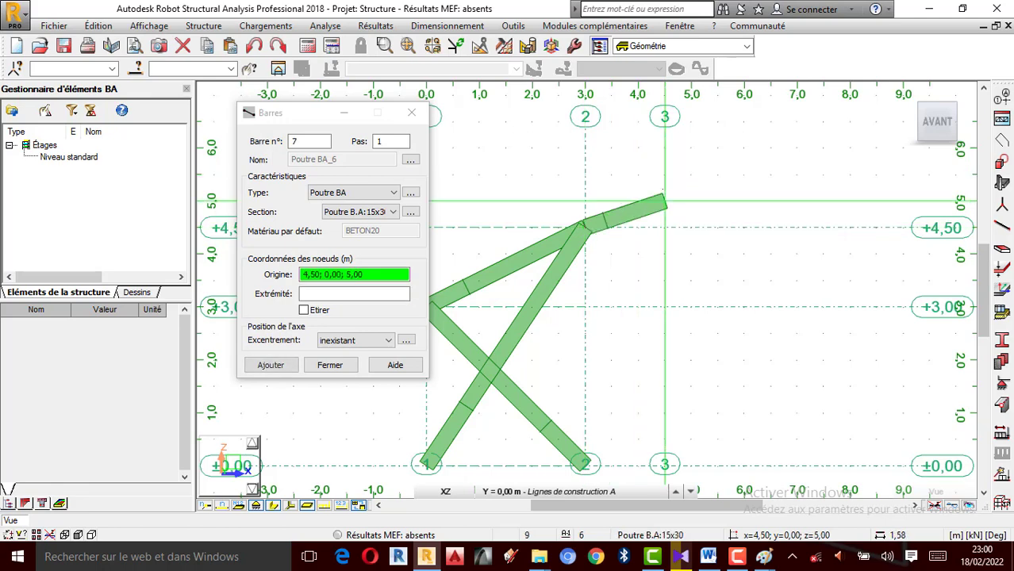
{"action": "left_click", "coordinate": [410, 113]}
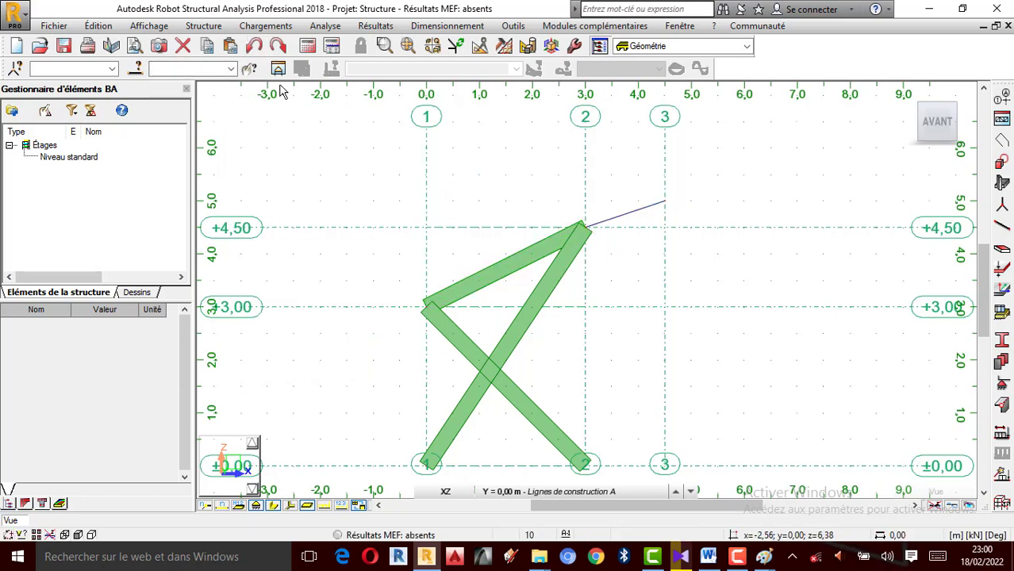
{"action": "left_click", "coordinate": [257, 46]}
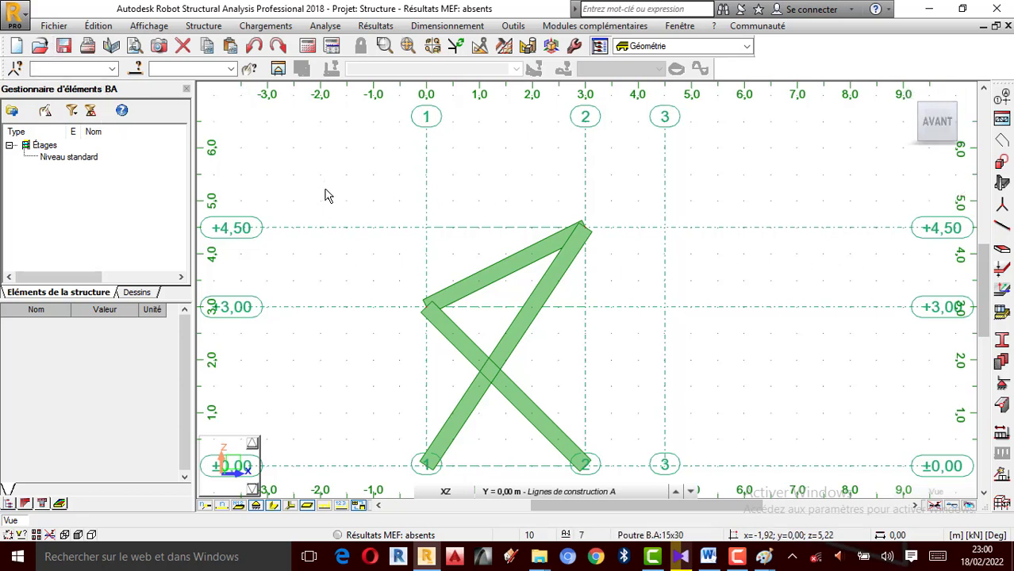
Draw an auxiliary vertical bar on axis 3 from ±0,00 up to height 6,00 and end bar creation.
{"action": "left_click", "coordinate": [1003, 227]}
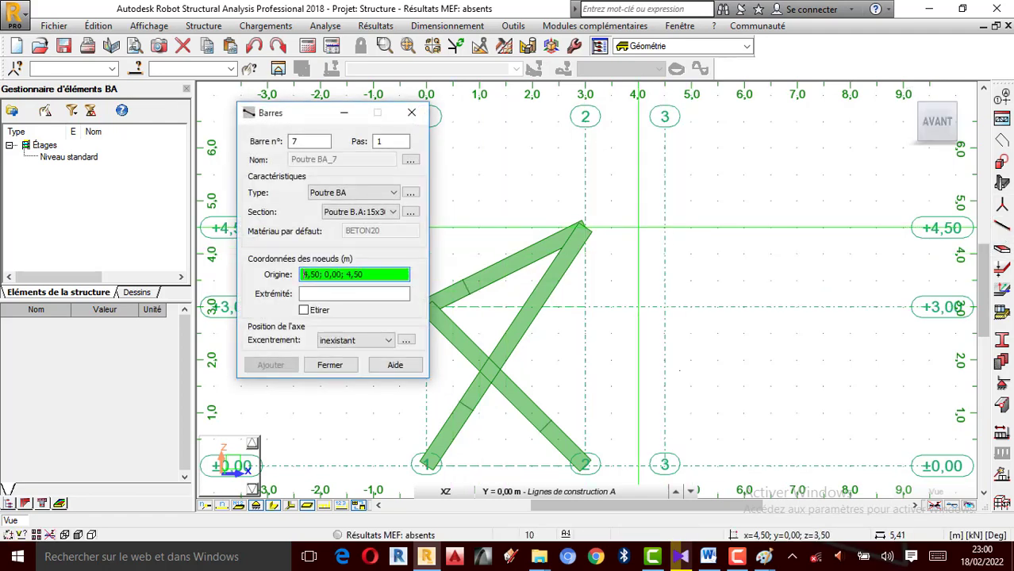
{"action": "left_click", "coordinate": [665, 465]}
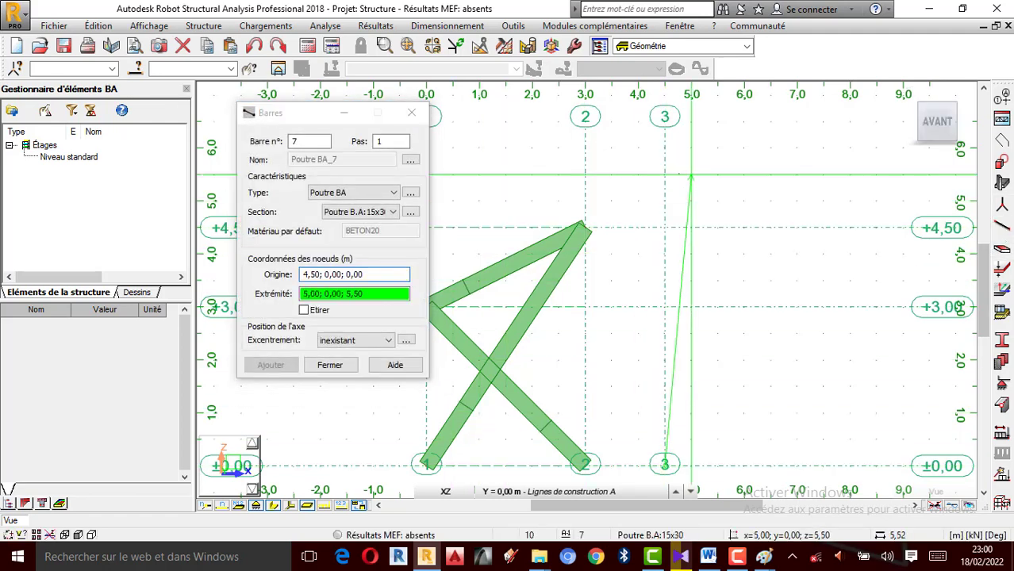
{"action": "left_click", "coordinate": [665, 148]}
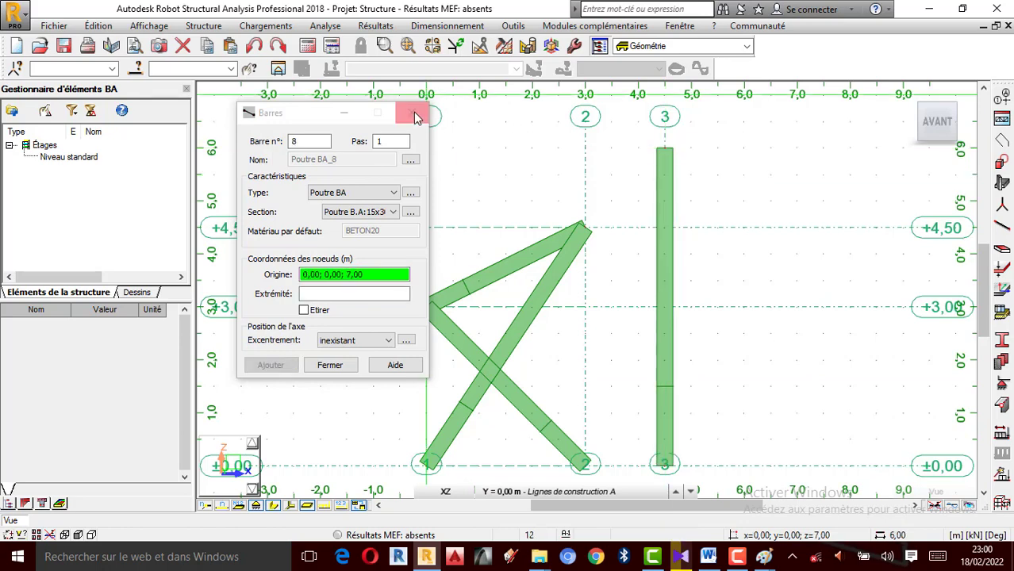
{"action": "left_click", "coordinate": [412, 112]}
Extend the inclined beam to the auxiliary vertical bar on axis 3 with the Prolongement command.
{"action": "left_click", "coordinate": [673, 198]}
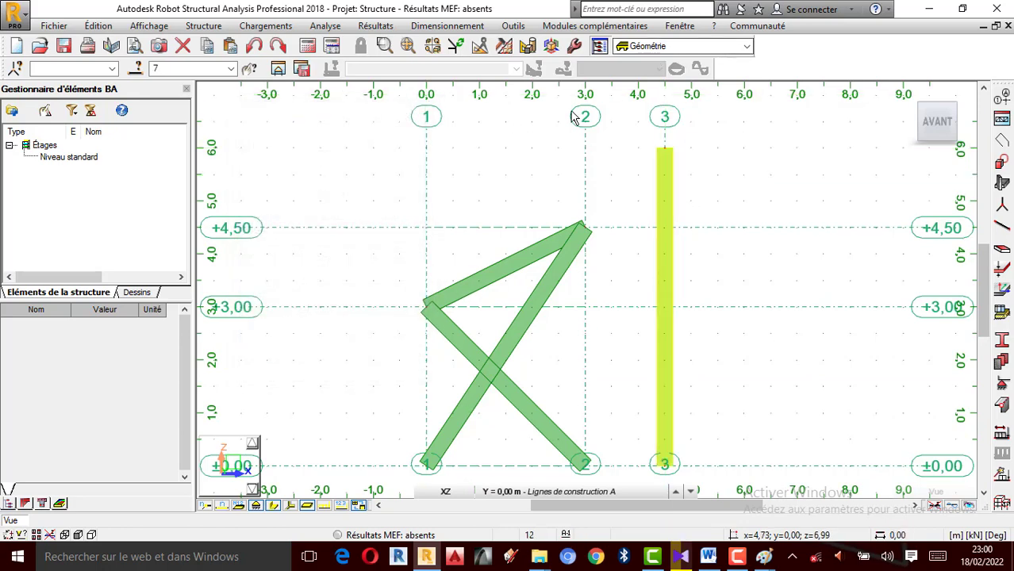
{"action": "left_click", "coordinate": [480, 46]}
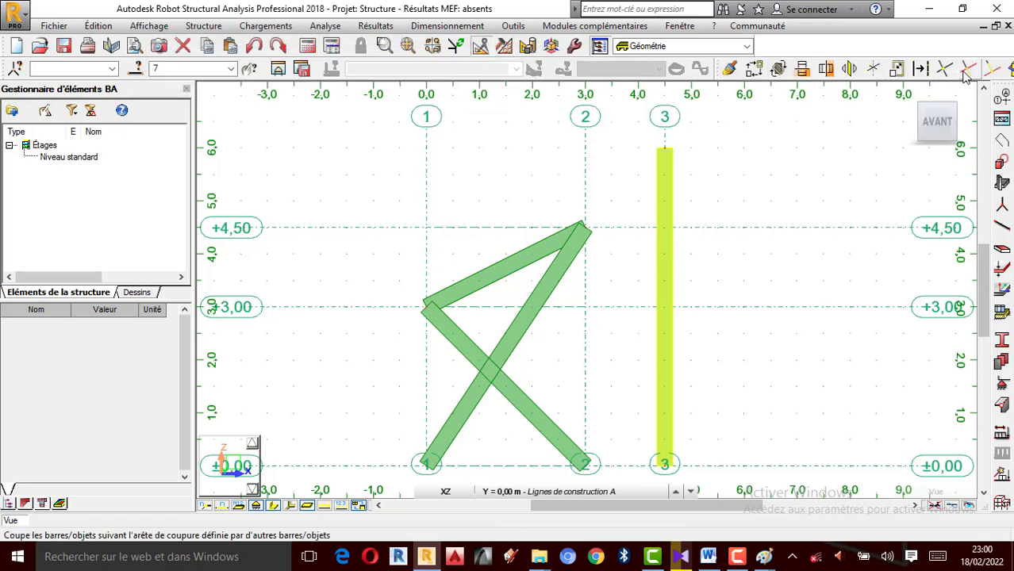
{"action": "left_click", "coordinate": [997, 71]}
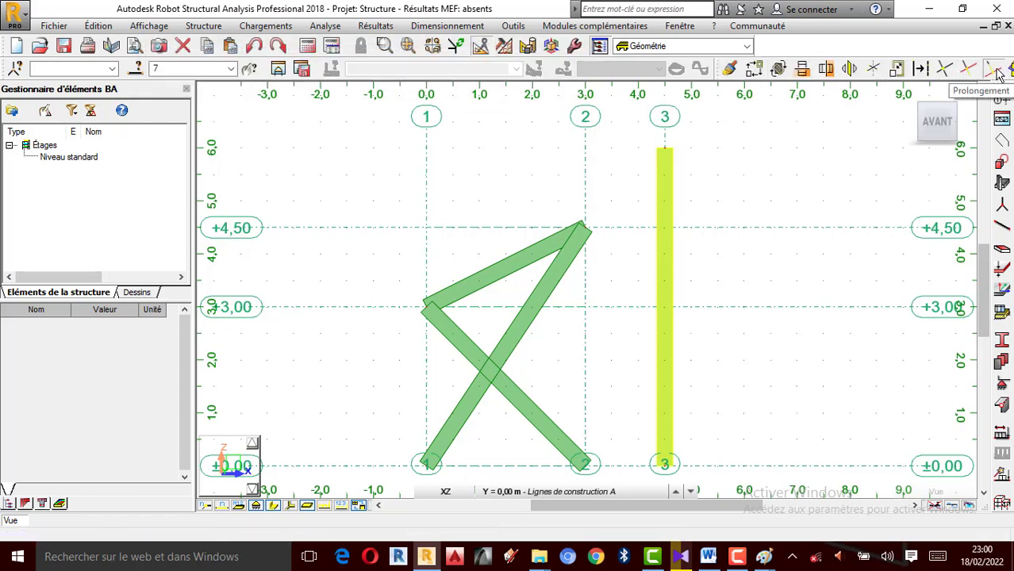
{"action": "left_click", "coordinate": [846, 184]}
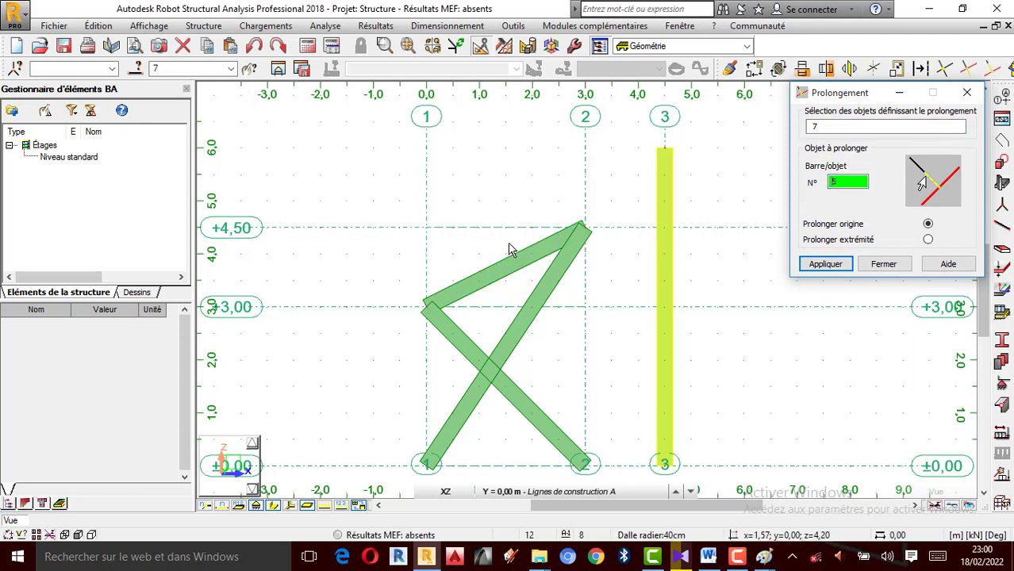
{"action": "left_click", "coordinate": [527, 259]}
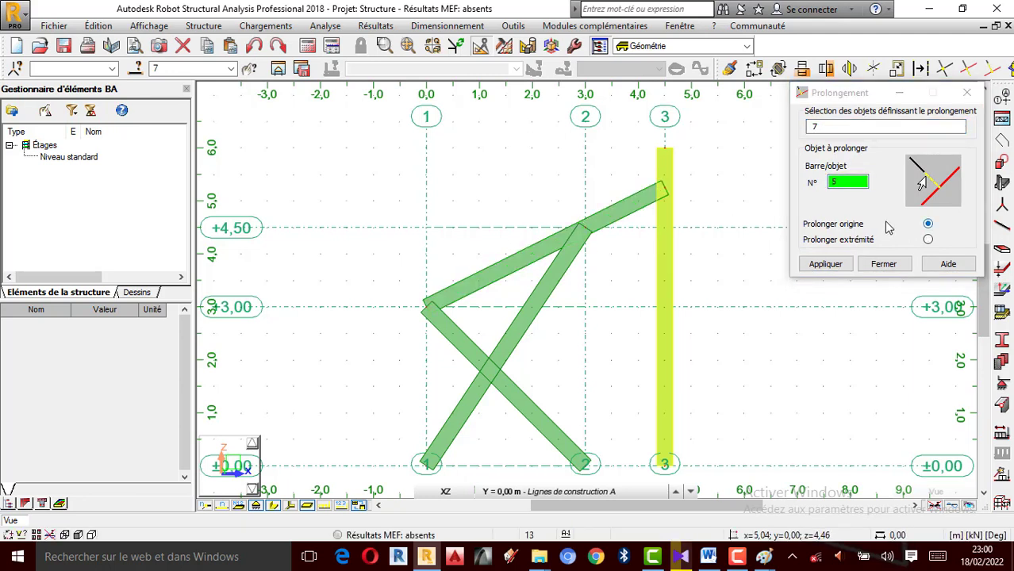
{"action": "left_click", "coordinate": [967, 93]}
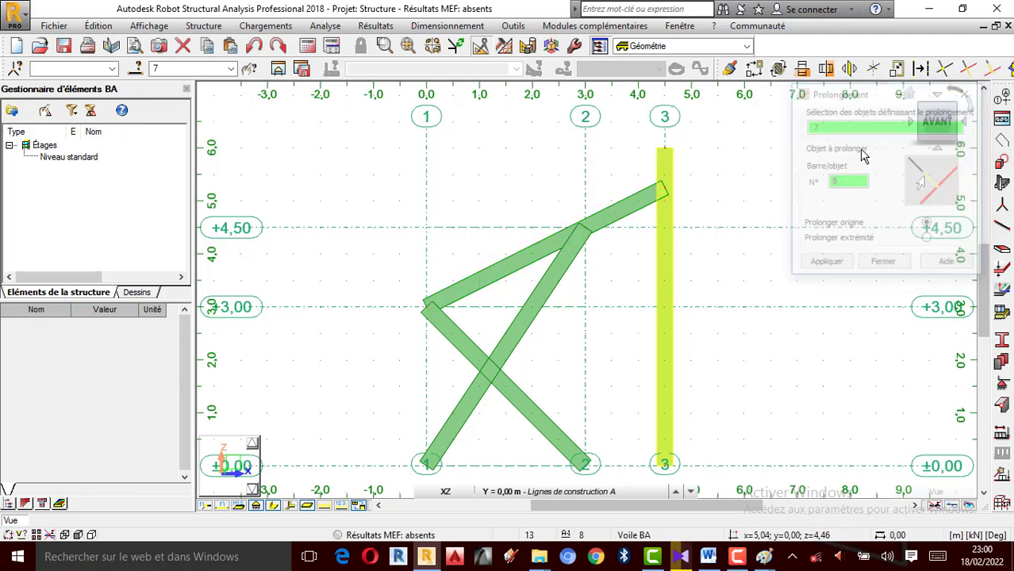
{"action": "left_click", "coordinate": [766, 387]}
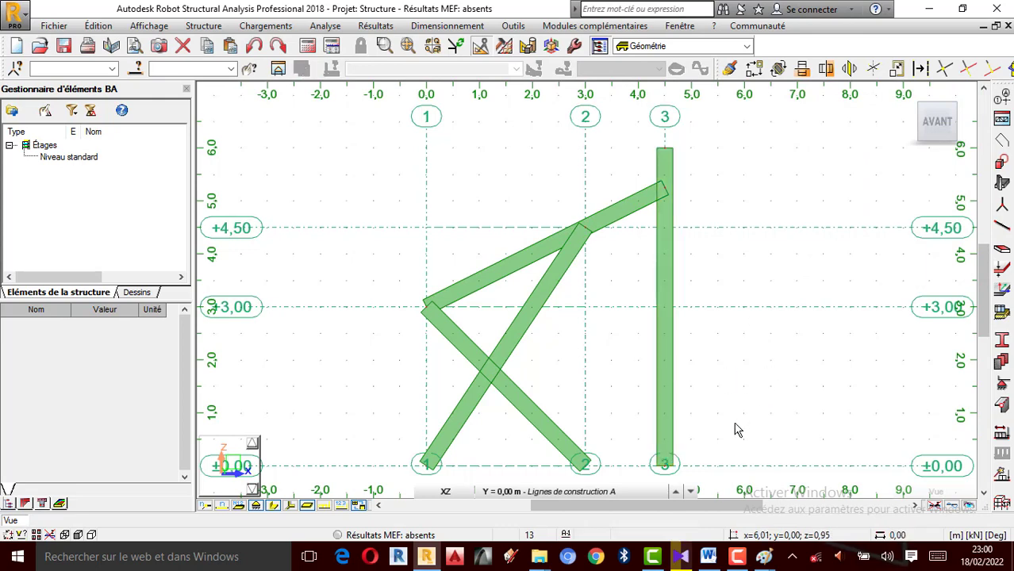
Delete the auxiliary vertical bar on axis 3 with its leftover nodes and show the frame in 3D.
{"action": "scroll", "coordinate": [722, 310], "scroll_direction": "down", "scroll_amount": 1}
{"action": "left_click", "coordinate": [666, 364]}
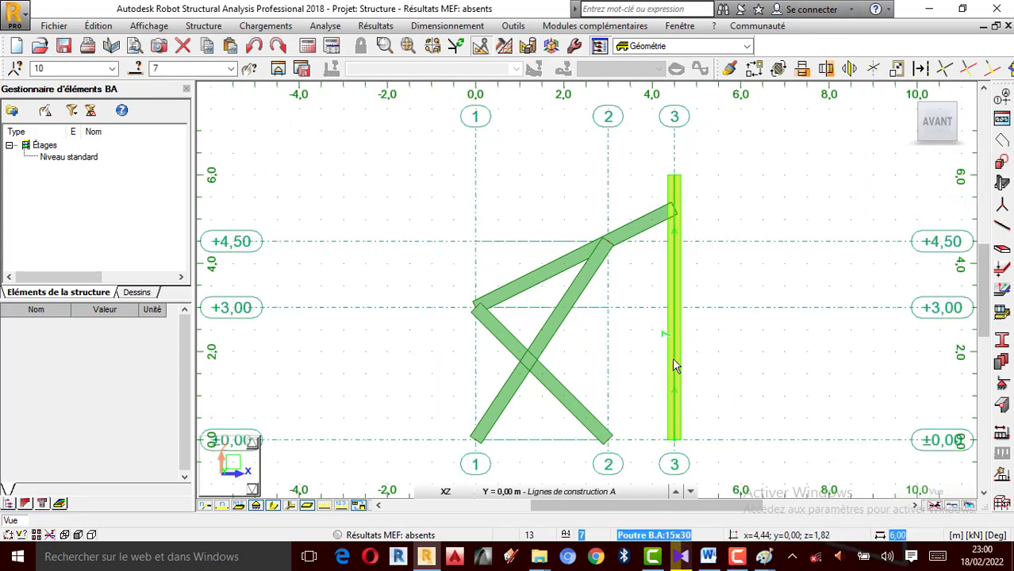
{"action": "key", "text": "Delete"}
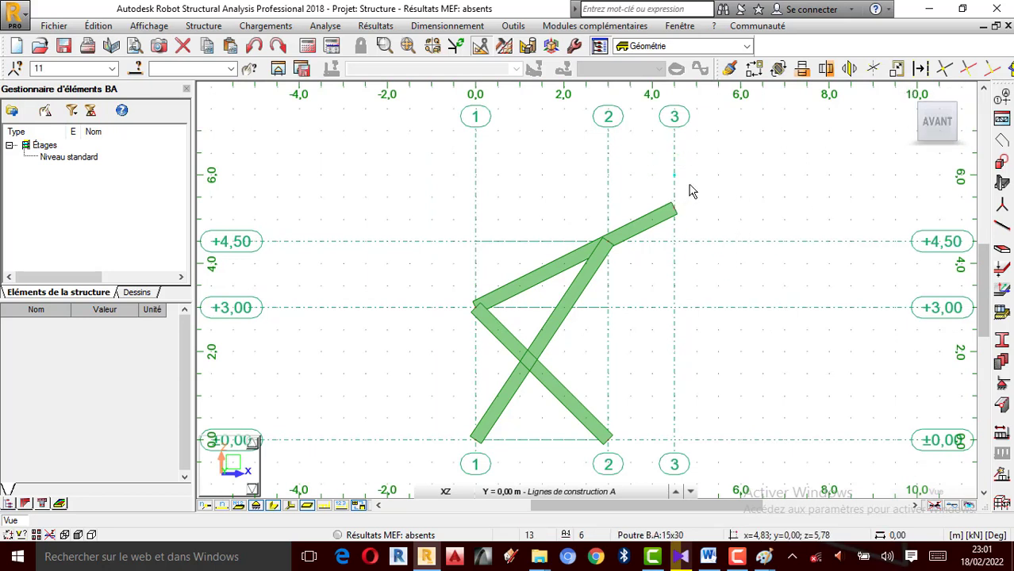
{"action": "key", "text": "Delete"}
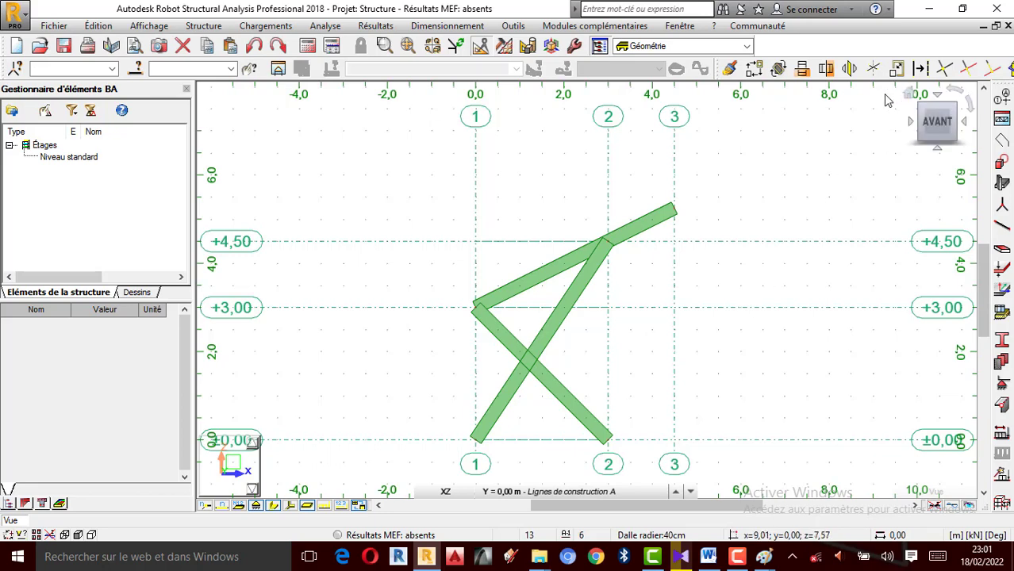
{"action": "left_click", "coordinate": [909, 96]}
{"action": "scroll", "coordinate": [523, 223], "scroll_direction": "down", "scroll_amount": 2}
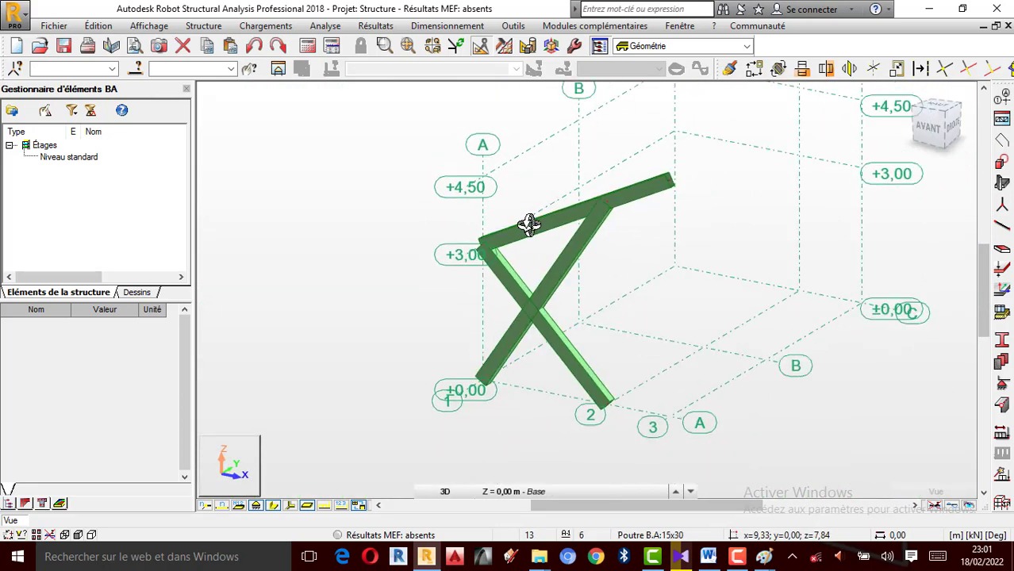
Copy the whole crossed-column frame from axis A to axes B and C with a translation vector of 0,00; 4,00; 0,00.
{"action": "middle_click_drag", "start_coordinate": [508, 247], "coordinate": [334, 202], "text": "shift"}
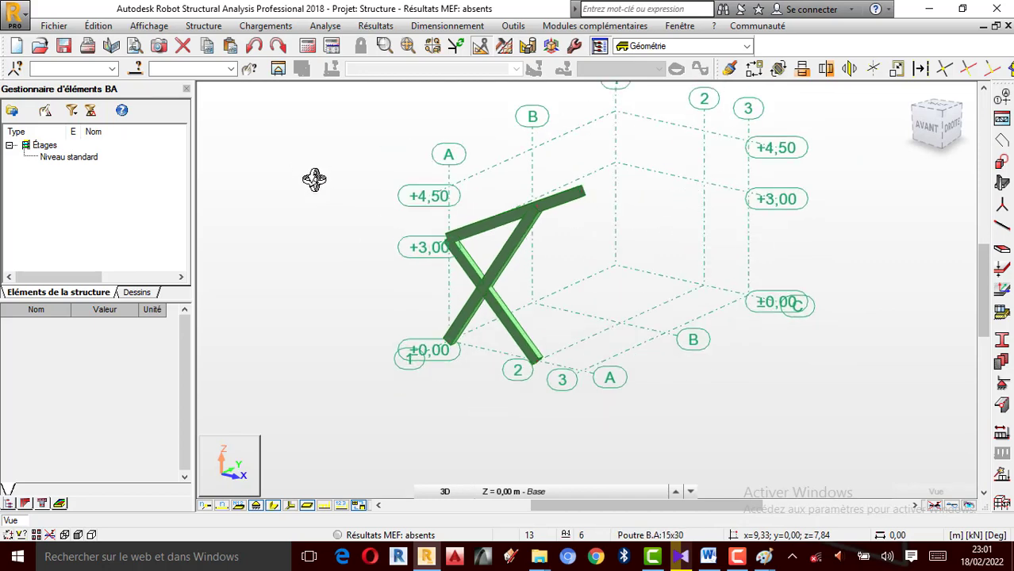
{"action": "right_click", "coordinate": [221, 184]}
{"action": "left_click", "coordinate": [278, 192]}
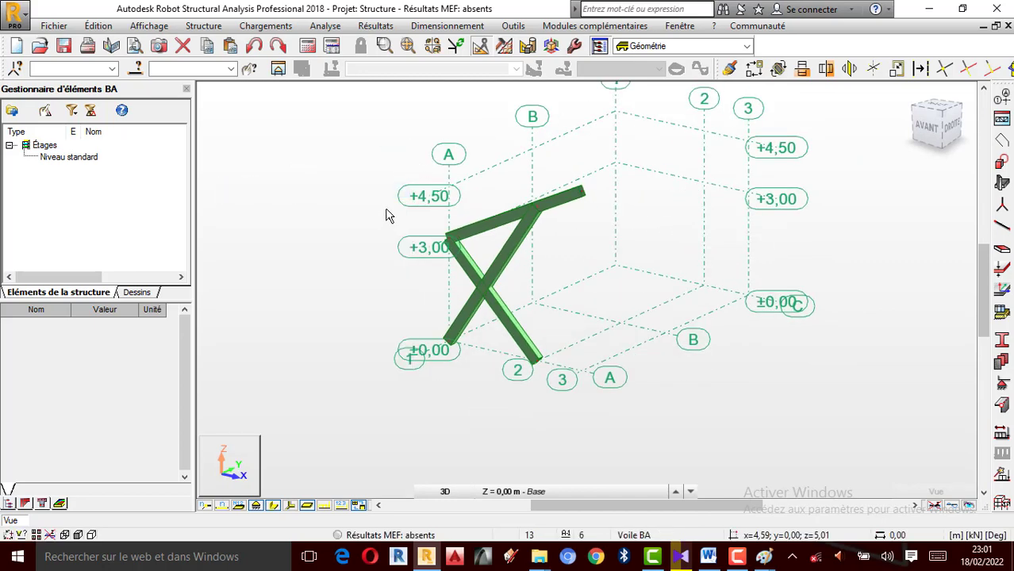
{"action": "key", "text": "ctrl+a"}
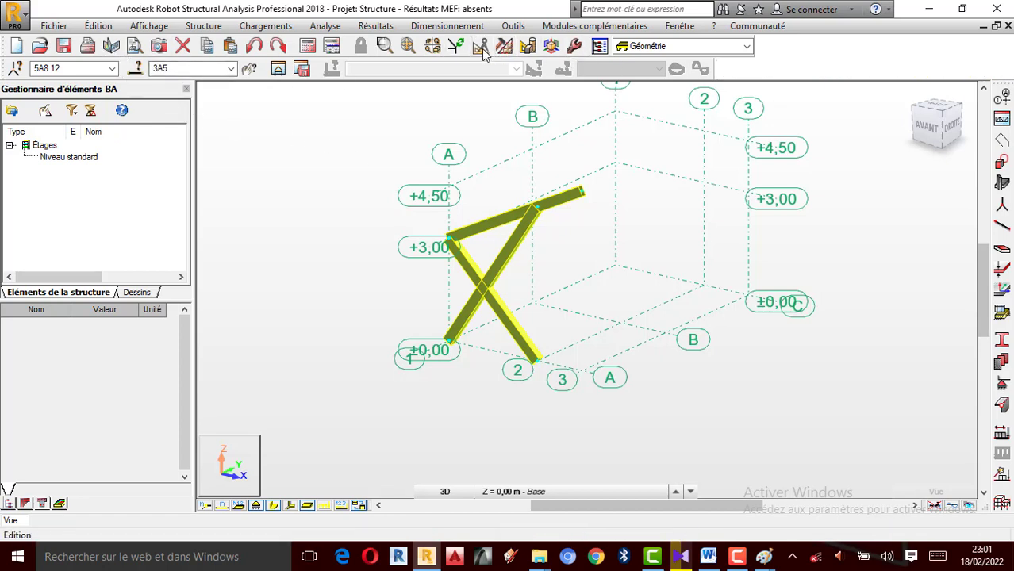
{"action": "left_click", "coordinate": [754, 68]}
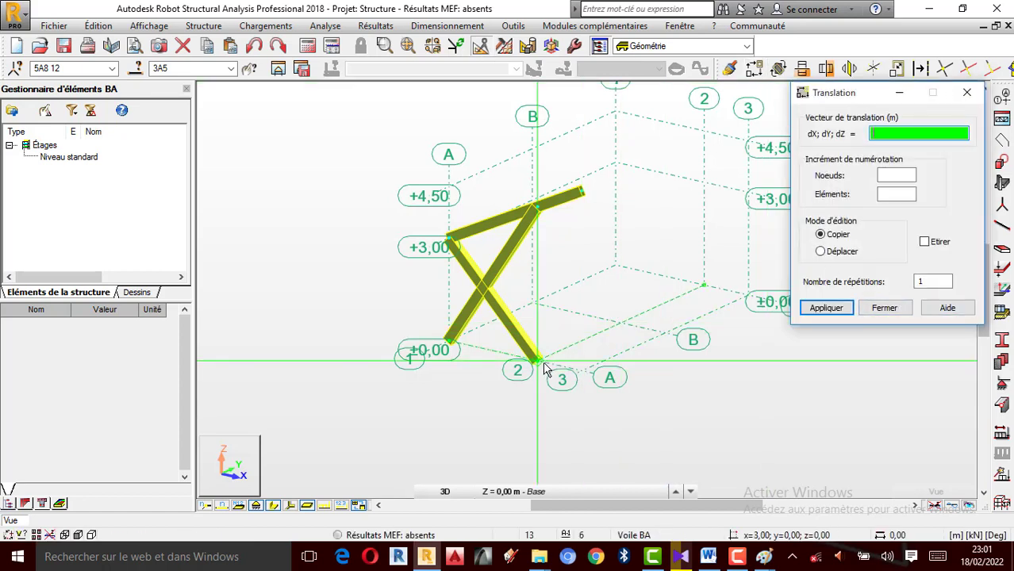
{"action": "left_click", "coordinate": [625, 327]}
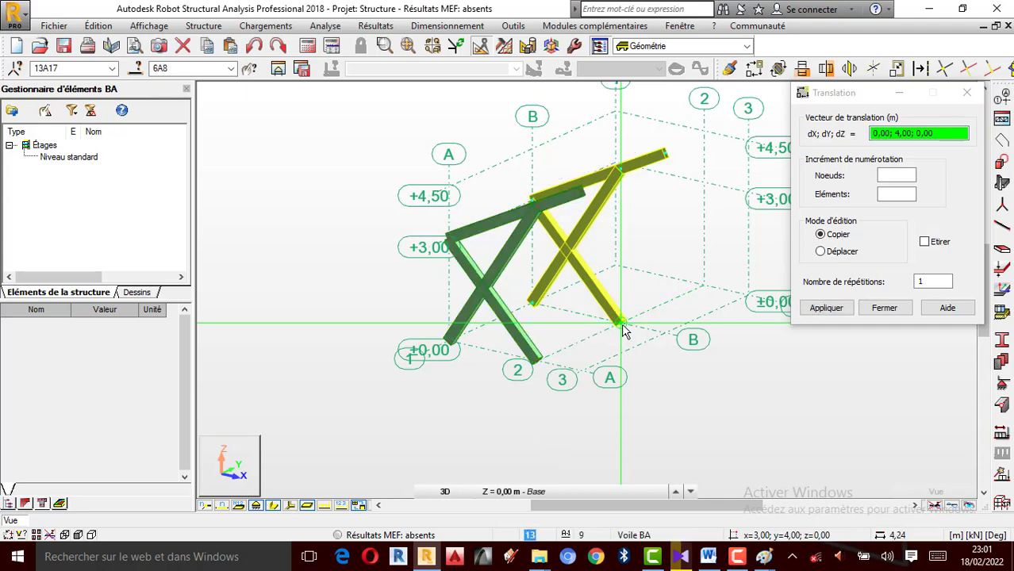
{"action": "left_click", "coordinate": [705, 287]}
{"action": "left_click", "coordinate": [884, 308]}
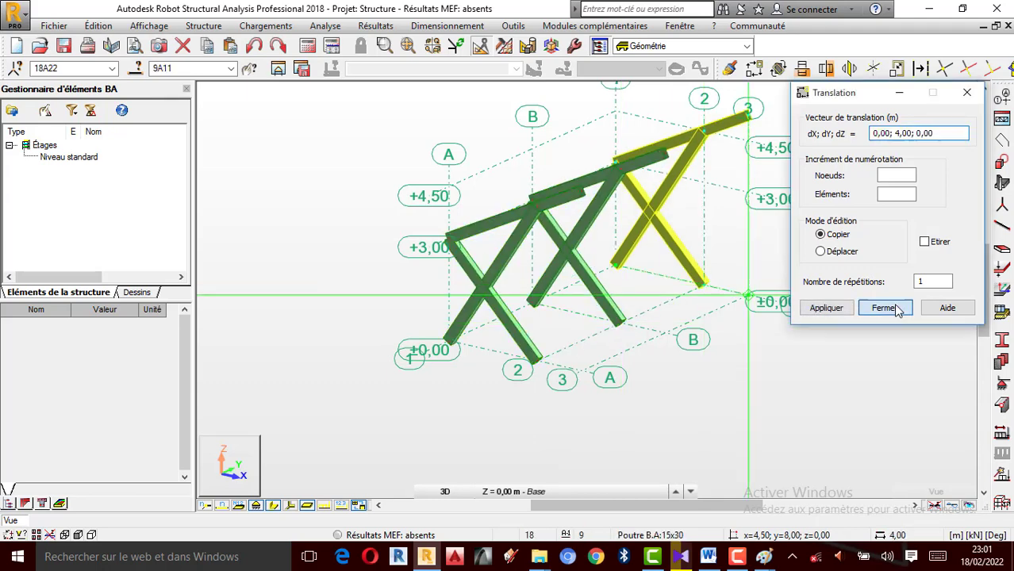
Examine the three frames in 3D and check the reference pictures open in Paint.
{"action": "right_click", "coordinate": [833, 288]}
{"action": "left_click", "coordinate": [786, 339]}
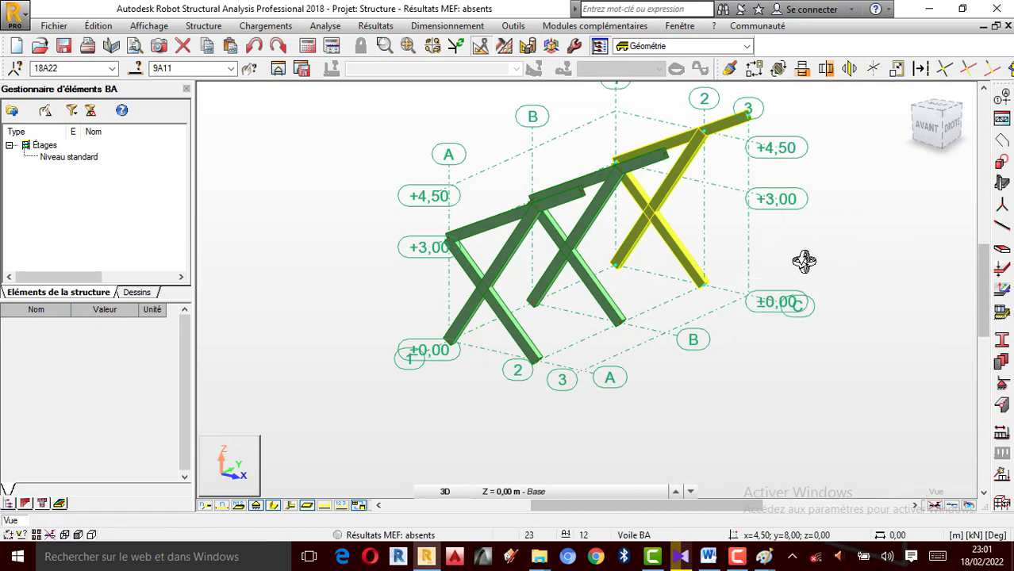
{"action": "left_click_drag", "start_coordinate": [820, 259], "coordinate": [695, 282]}
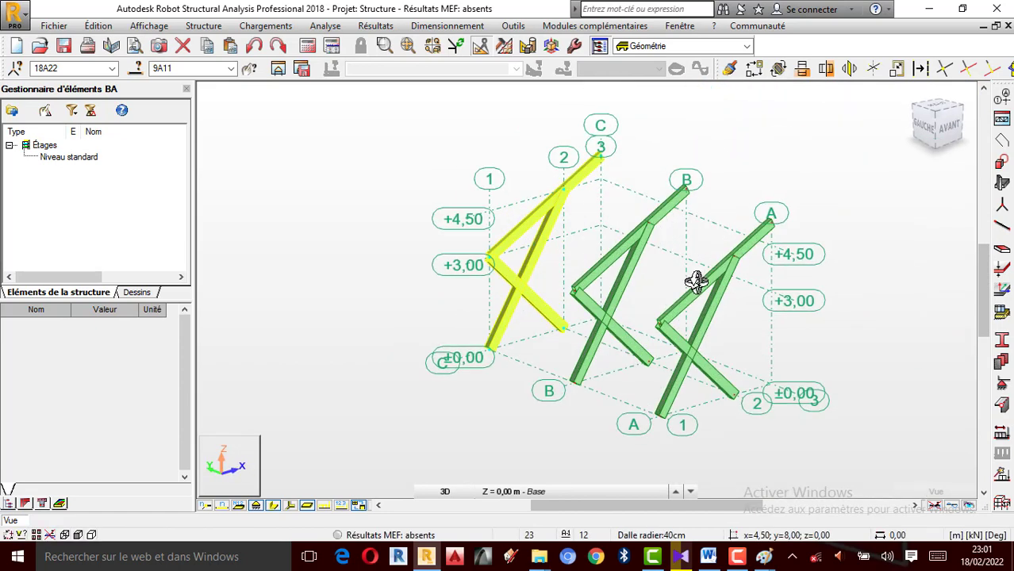
{"action": "left_click", "coordinate": [762, 560]}
{"action": "mouse_move", "coordinate": [895, 520]}
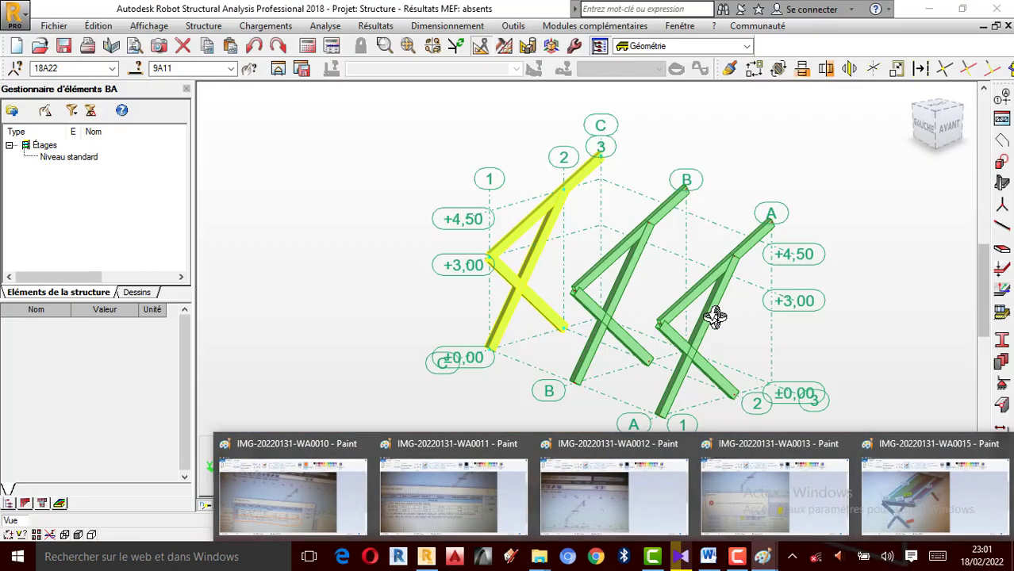
{"action": "left_click", "coordinate": [799, 312]}
{"action": "left_click_drag", "start_coordinate": [768, 319], "coordinate": [772, 316]}
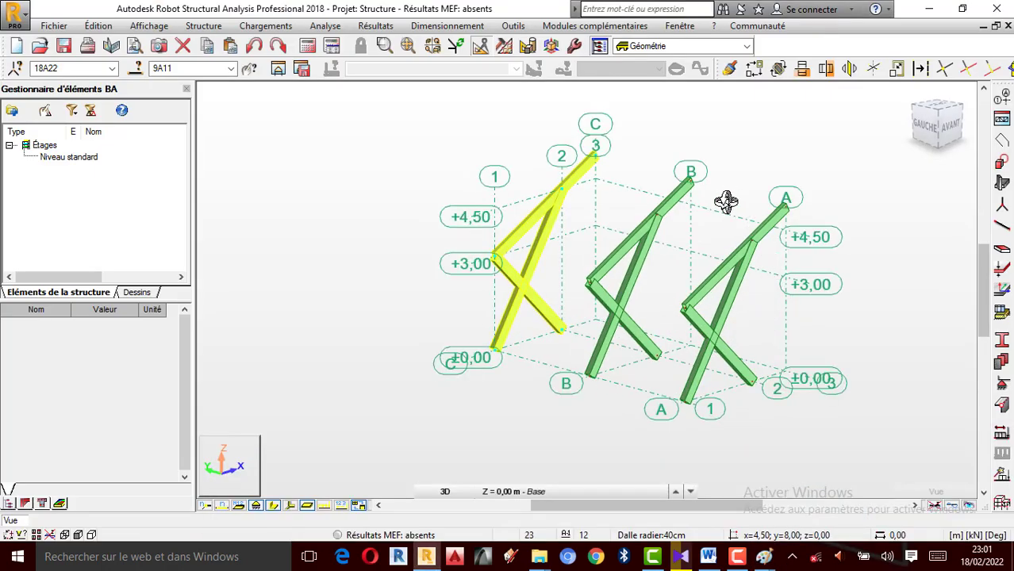
{"action": "right_click", "coordinate": [240, 210]}
{"action": "left_click", "coordinate": [300, 219]}
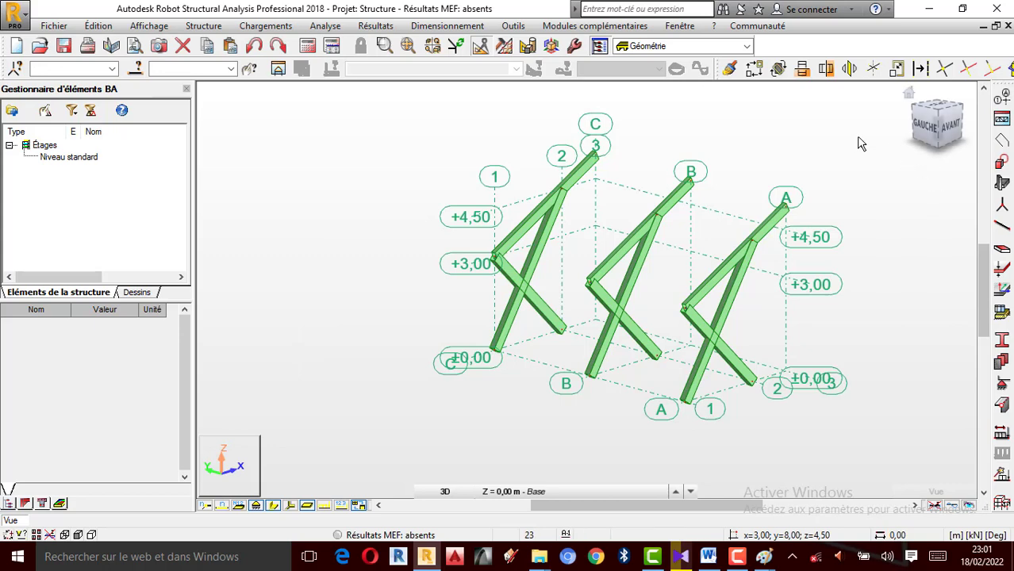
Draw two Poutre B.A:15x30 beams from axis C to axis A, one on axis 1 at +3,00 and one joining the overhang ends on axis 3.
{"action": "scroll", "coordinate": [859, 144], "scroll_direction": "up", "scroll_amount": 1}
{"action": "left_click", "coordinate": [1003, 228]}
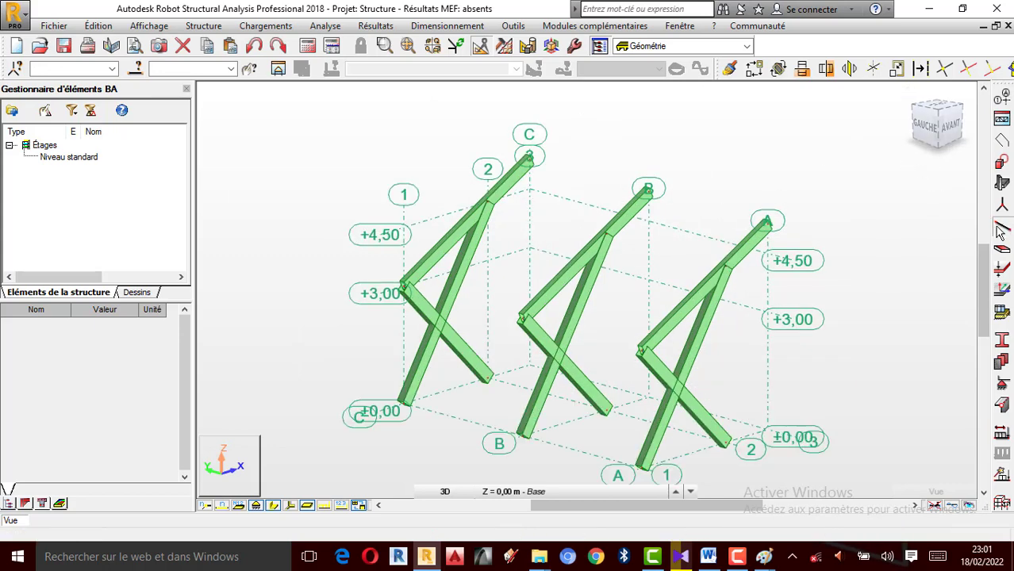
{"action": "left_click_drag", "start_coordinate": [300, 118], "coordinate": [204, 113]}
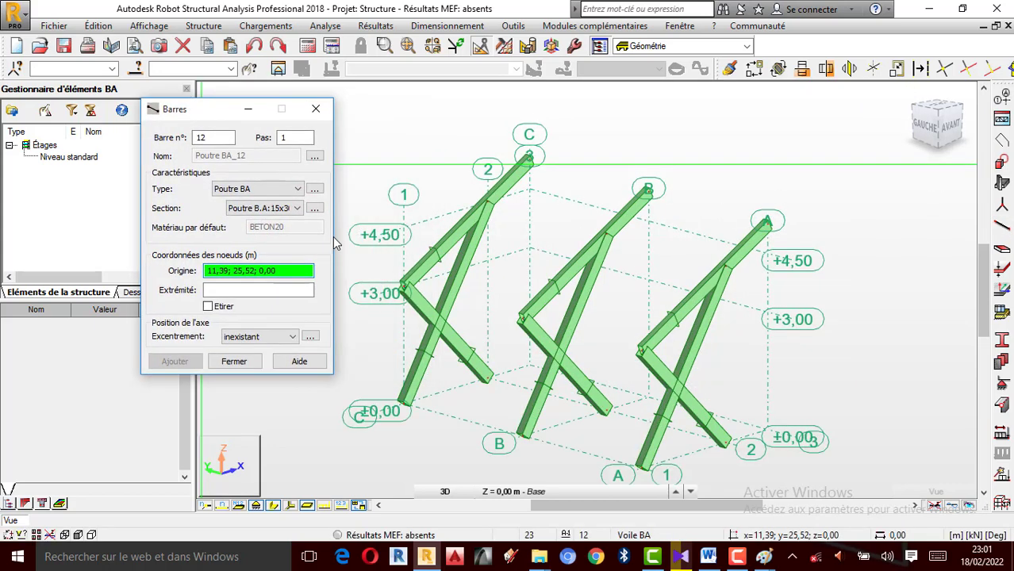
{"action": "left_click", "coordinate": [404, 287]}
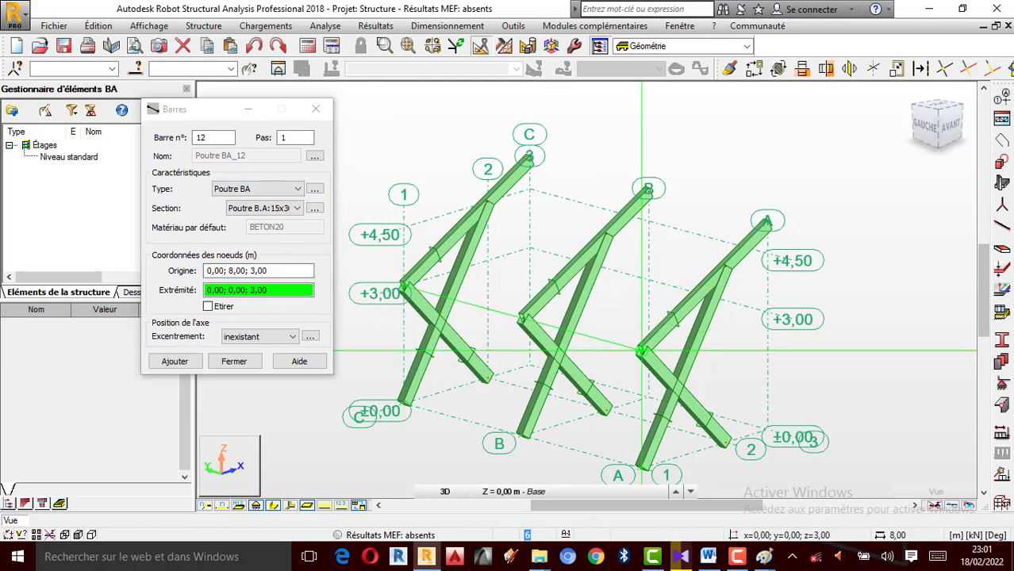
{"action": "left_click", "coordinate": [642, 350]}
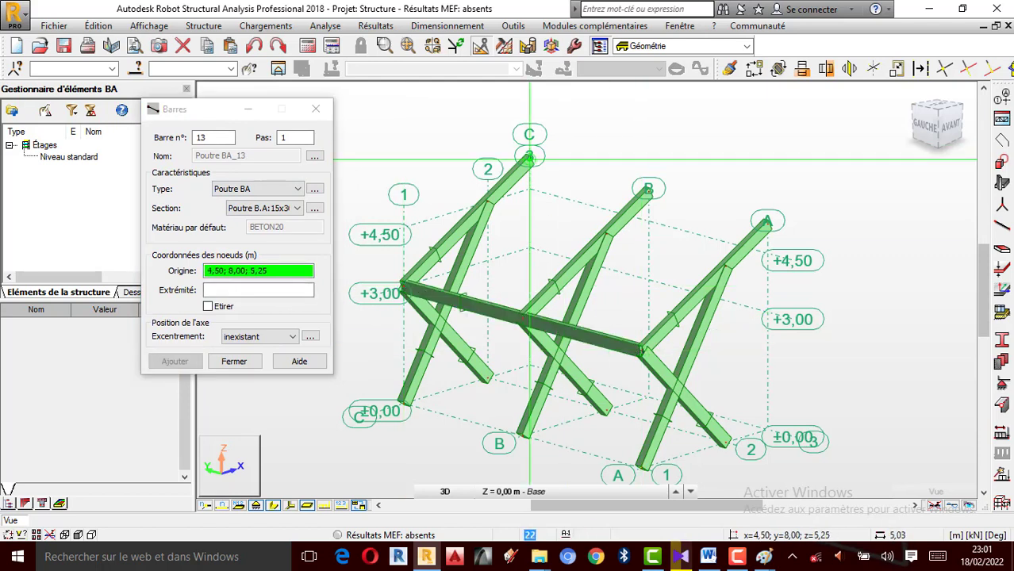
{"action": "left_click", "coordinate": [529, 159]}
{"action": "left_click", "coordinate": [766, 225]}
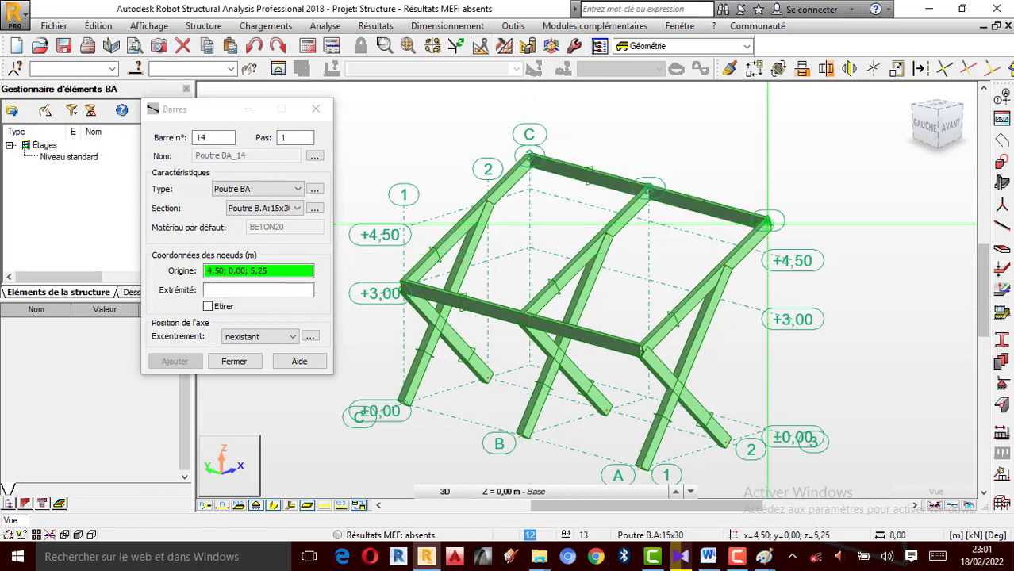
Draw a Poutre B.A:15x30 beam on axis 2 at +4,50 from axis C to axis A and end bar creation.
{"action": "scroll", "coordinate": [510, 216], "scroll_direction": "up", "scroll_amount": 2}
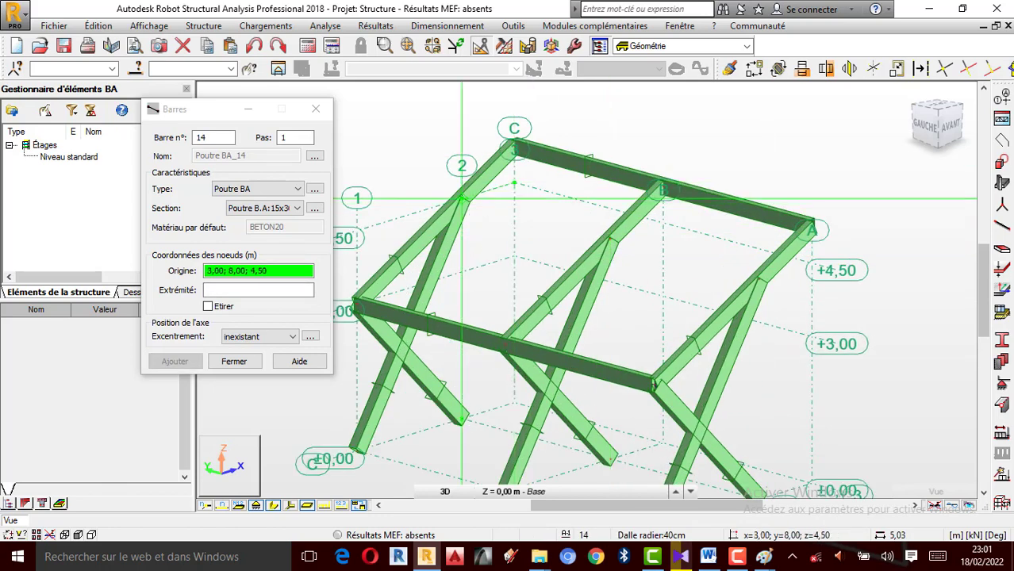
{"action": "left_click", "coordinate": [462, 198]}
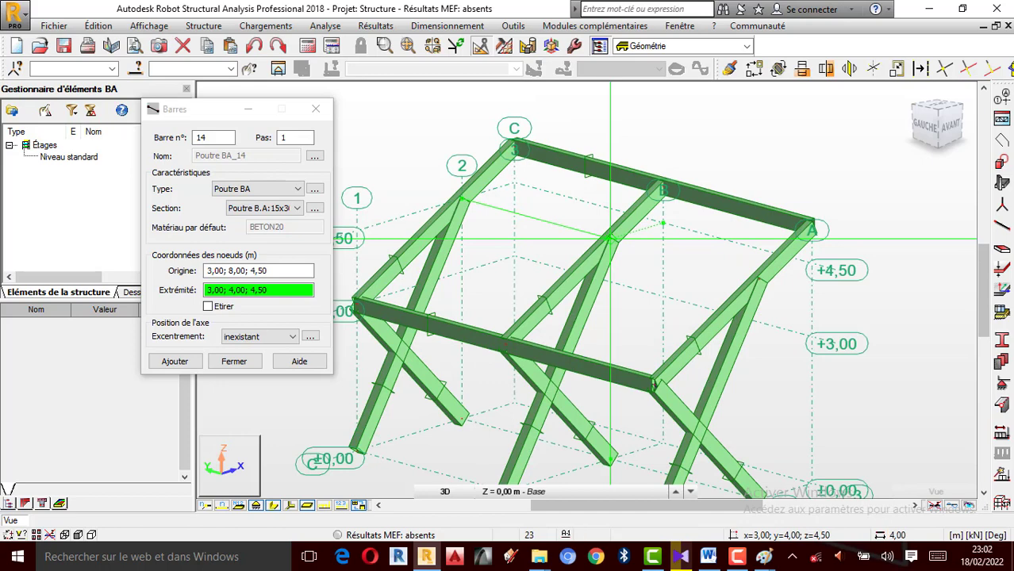
{"action": "left_click", "coordinate": [758, 276]}
{"action": "left_click", "coordinate": [315, 109]}
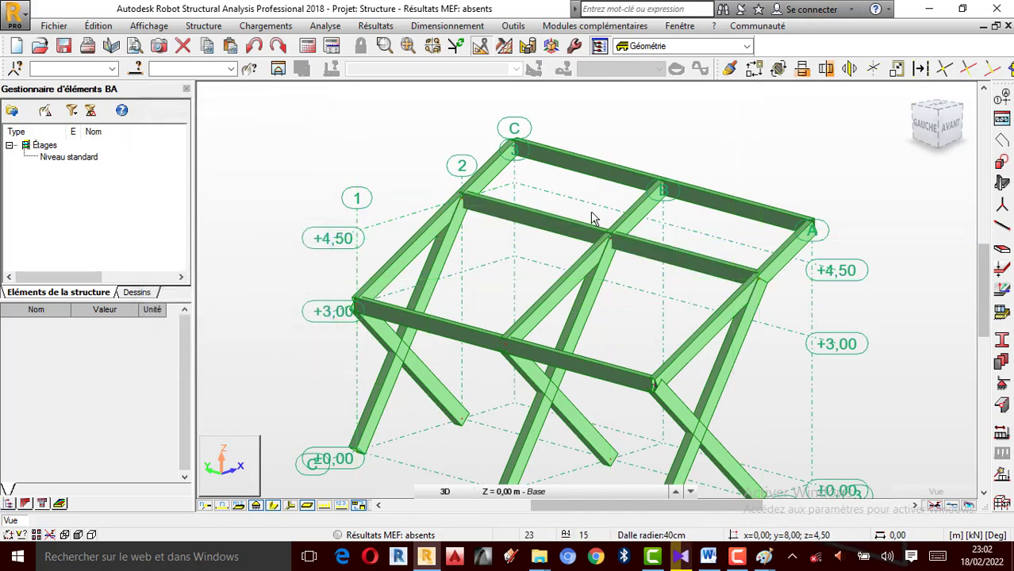
Assign fixed supports (Encastrement) to all column base nodes at level ±0,00.
{"action": "scroll", "coordinate": [595, 222], "scroll_direction": "down", "scroll_amount": 3}
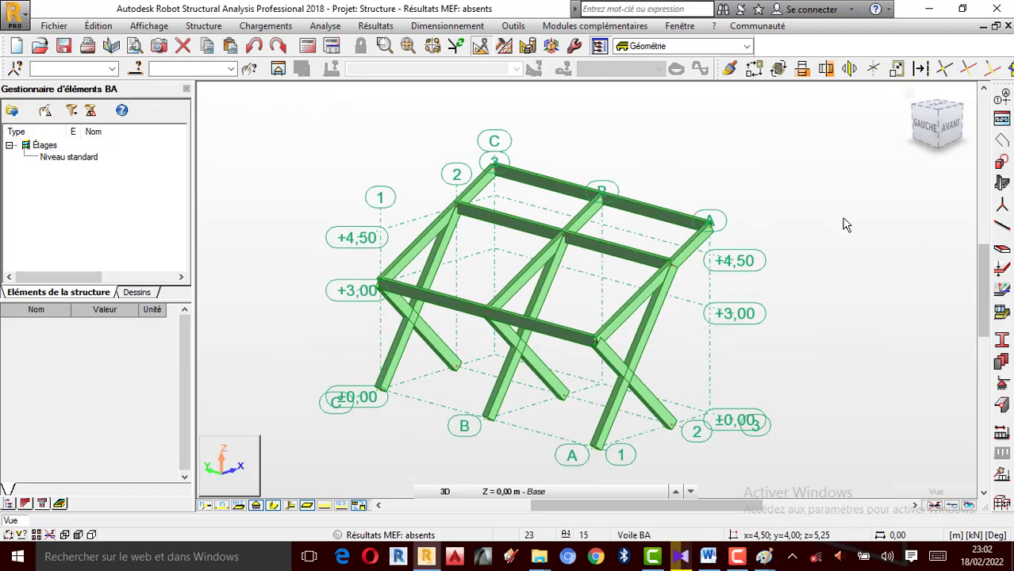
{"action": "right_click", "coordinate": [847, 224]}
{"action": "left_click", "coordinate": [791, 278]}
{"action": "left_click_drag", "start_coordinate": [791, 278], "coordinate": [765, 236]}
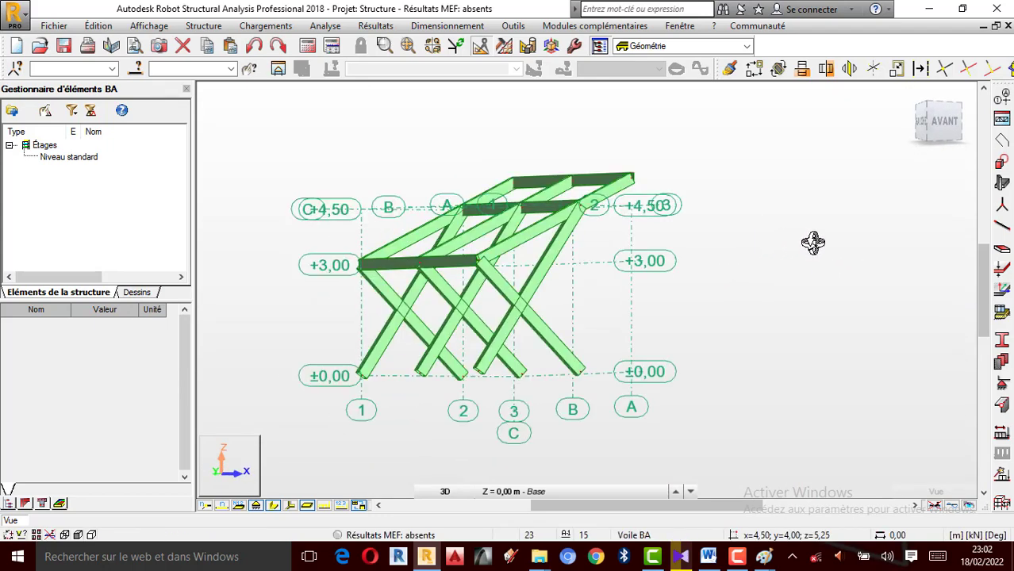
{"action": "right_click", "coordinate": [718, 246]}
{"action": "left_click", "coordinate": [749, 255]}
{"action": "left_click_drag", "start_coordinate": [327, 347], "coordinate": [656, 442]}
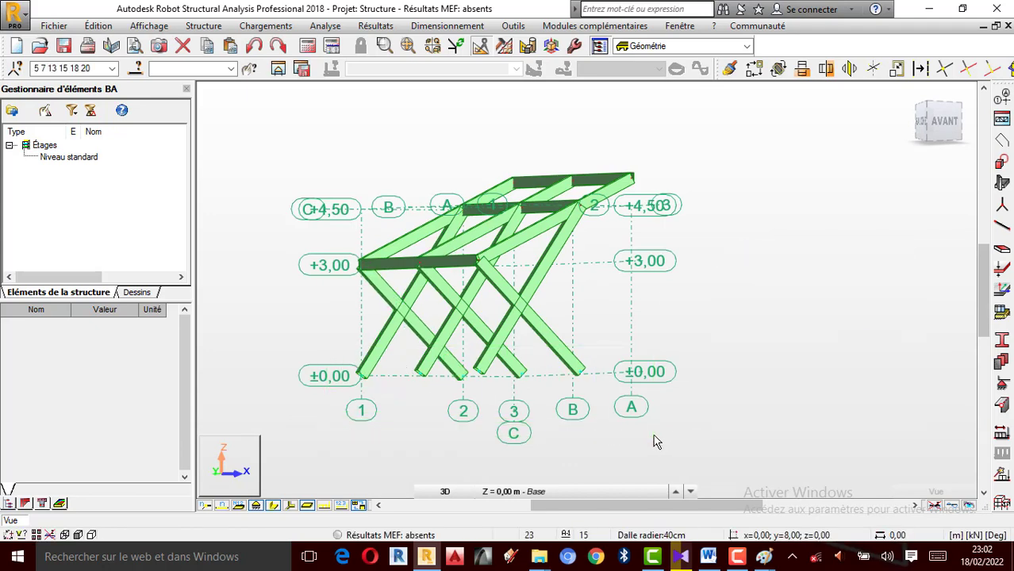
{"action": "left_click", "coordinate": [1002, 384]}
{"action": "left_click", "coordinate": [600, 176]}
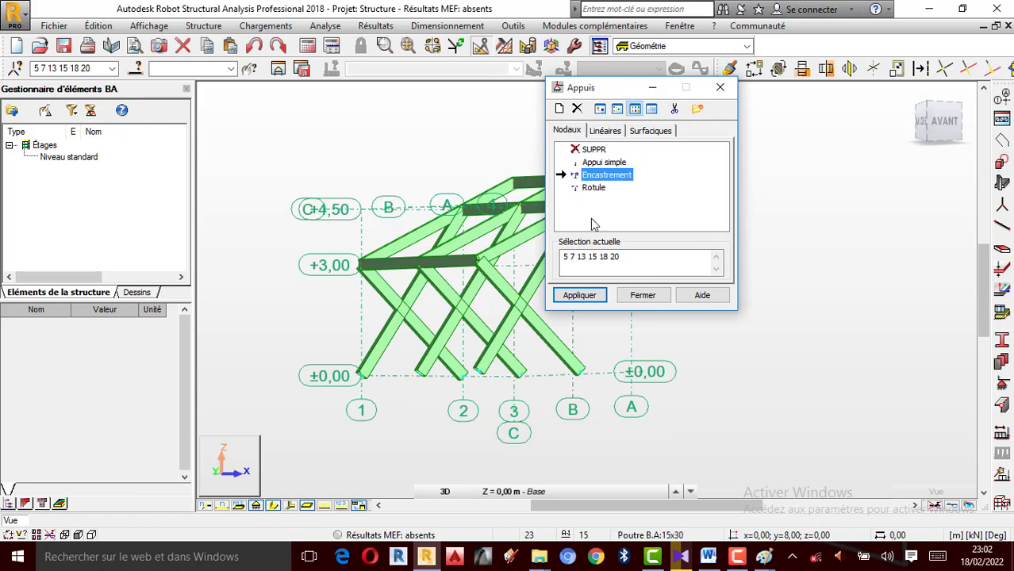
{"action": "left_click", "coordinate": [583, 294]}
{"action": "left_click", "coordinate": [647, 295]}
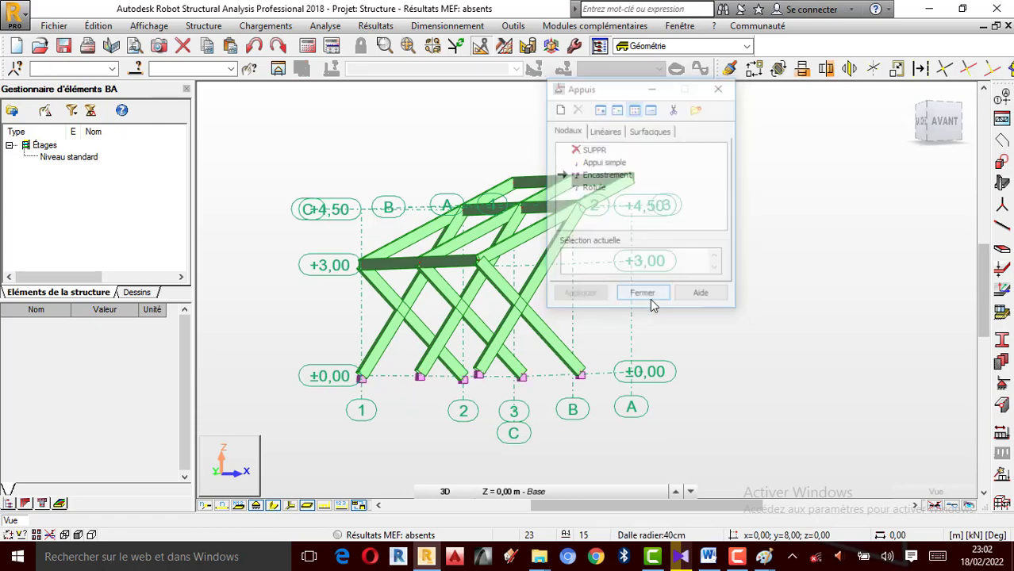
Display the bars coloured by section with the Profilés colour legend.
{"action": "right_click", "coordinate": [765, 243]}
{"action": "left_click", "coordinate": [718, 299]}
{"action": "left_click_drag", "start_coordinate": [720, 294], "coordinate": [730, 268]}
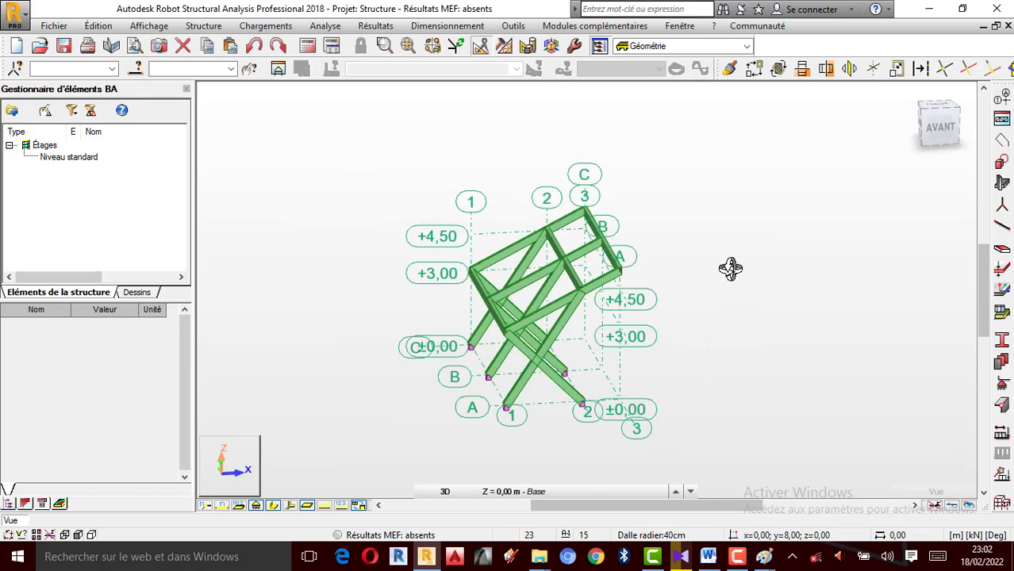
{"action": "left_click_drag", "start_coordinate": [579, 323], "coordinate": [860, 239]}
{"action": "right_click", "coordinate": [860, 241]}
{"action": "left_click", "coordinate": [833, 264]}
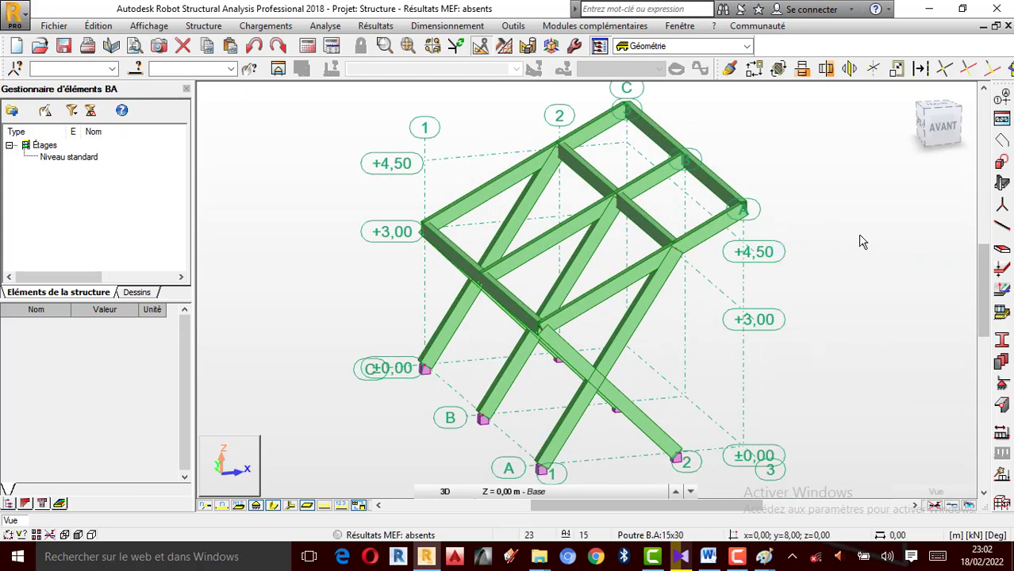
{"action": "right_click", "coordinate": [246, 134]}
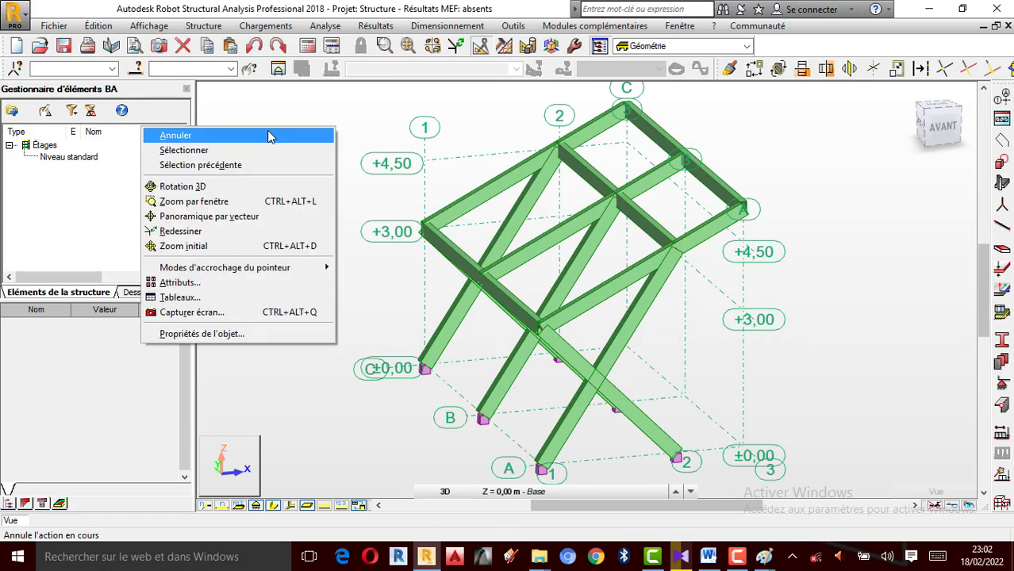
{"action": "left_click", "coordinate": [188, 313]}
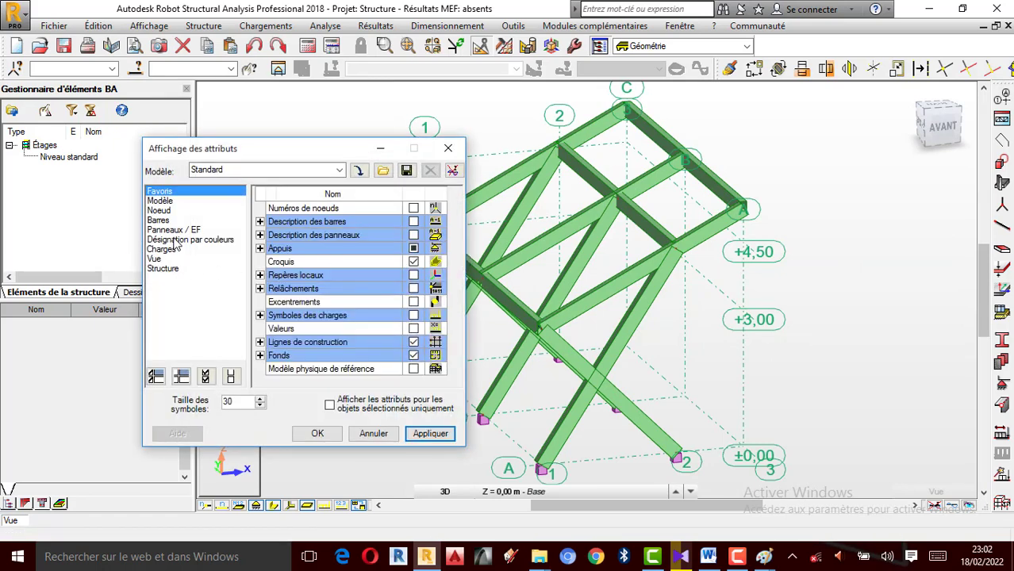
{"action": "left_click", "coordinate": [177, 239]}
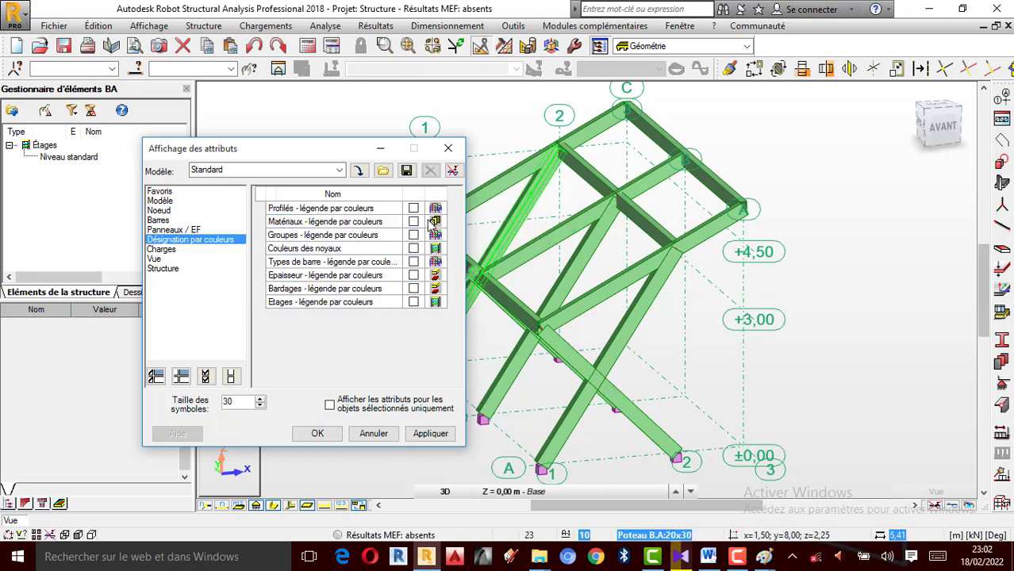
{"action": "left_click", "coordinate": [432, 433]}
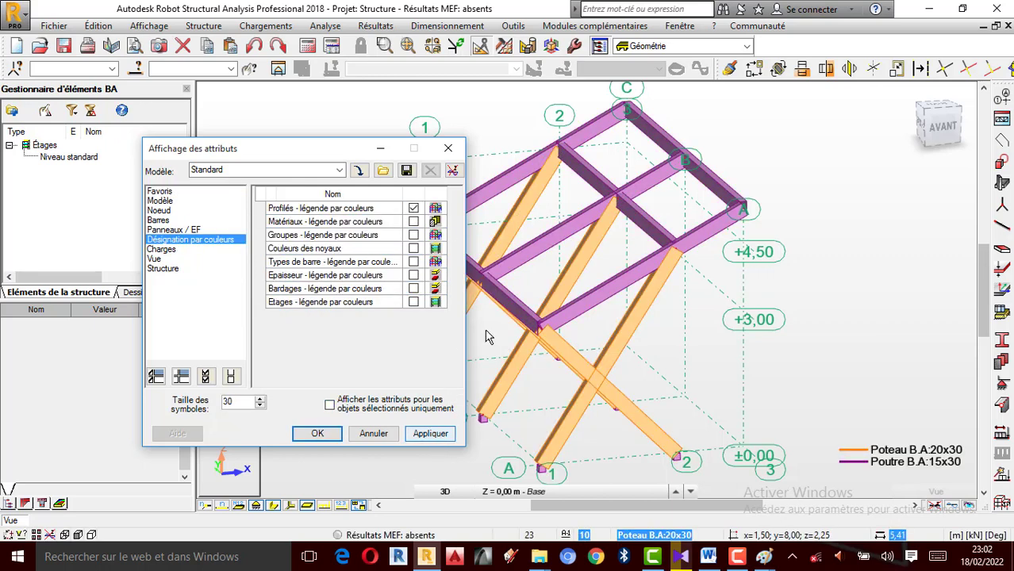
{"action": "left_click", "coordinate": [448, 148]}
Examine the inclined roof beams and their joints with the columns in 3D.
{"action": "right_click", "coordinate": [743, 344]}
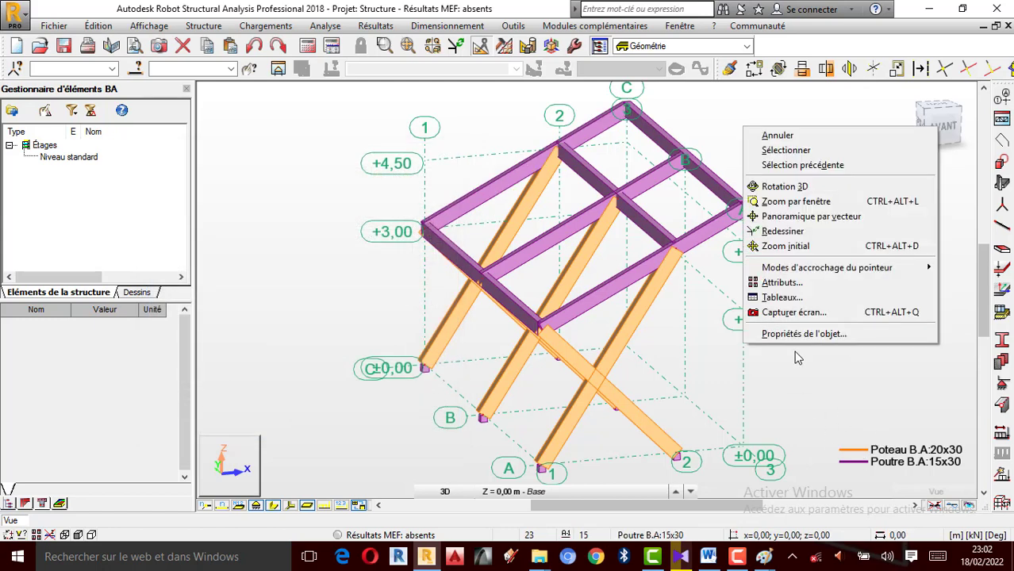
{"action": "left_click", "coordinate": [784, 186]}
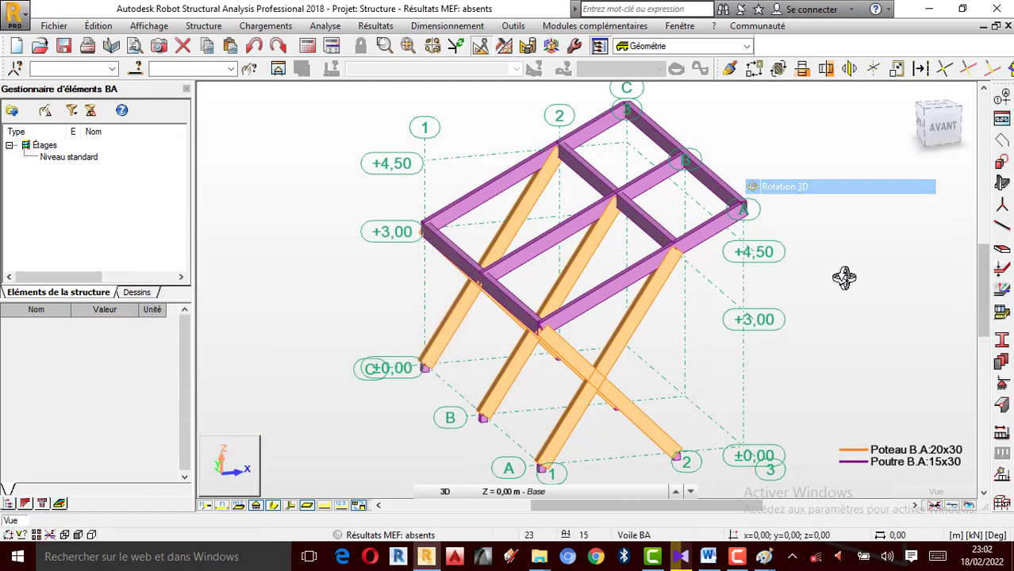
{"action": "left_click_drag", "start_coordinate": [844, 276], "coordinate": [636, 387]}
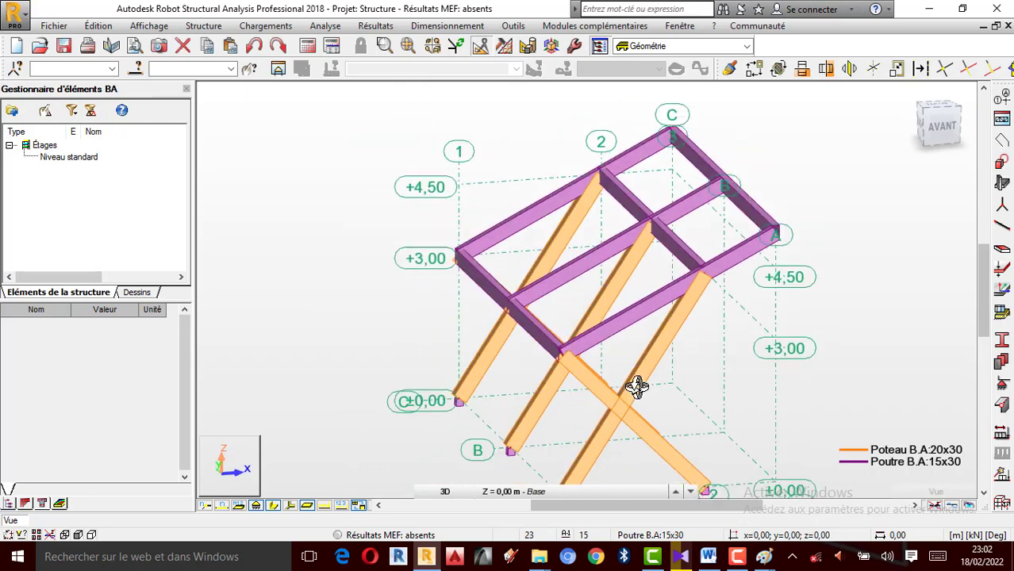
{"action": "left_click_drag", "start_coordinate": [671, 140], "coordinate": [538, 209]}
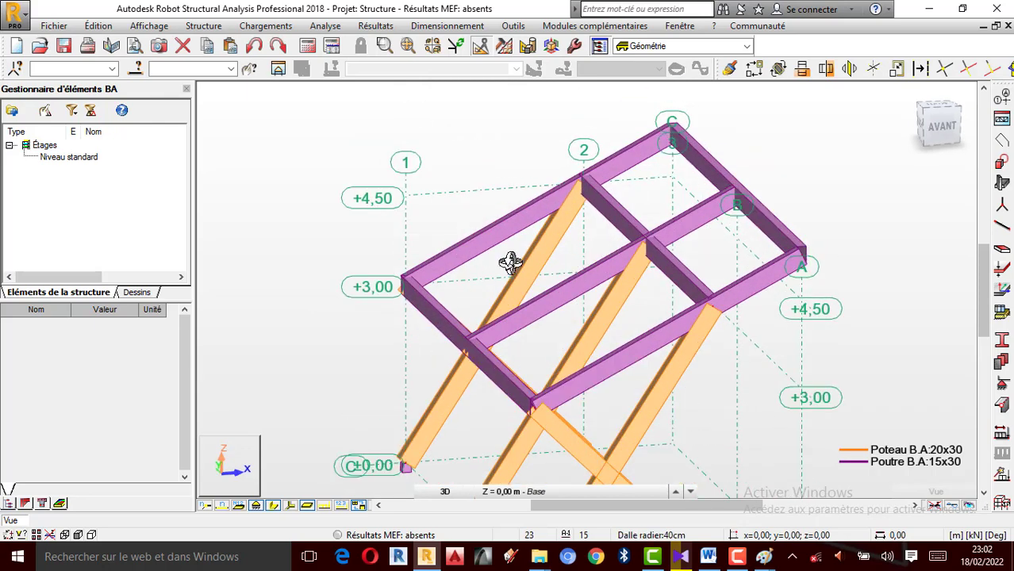
{"action": "left_click_drag", "start_coordinate": [525, 254], "coordinate": [469, 265]}
{"action": "left_click_drag", "start_coordinate": [573, 257], "coordinate": [591, 260]}
{"action": "scroll", "coordinate": [650, 220], "scroll_direction": "up", "scroll_amount": 1}
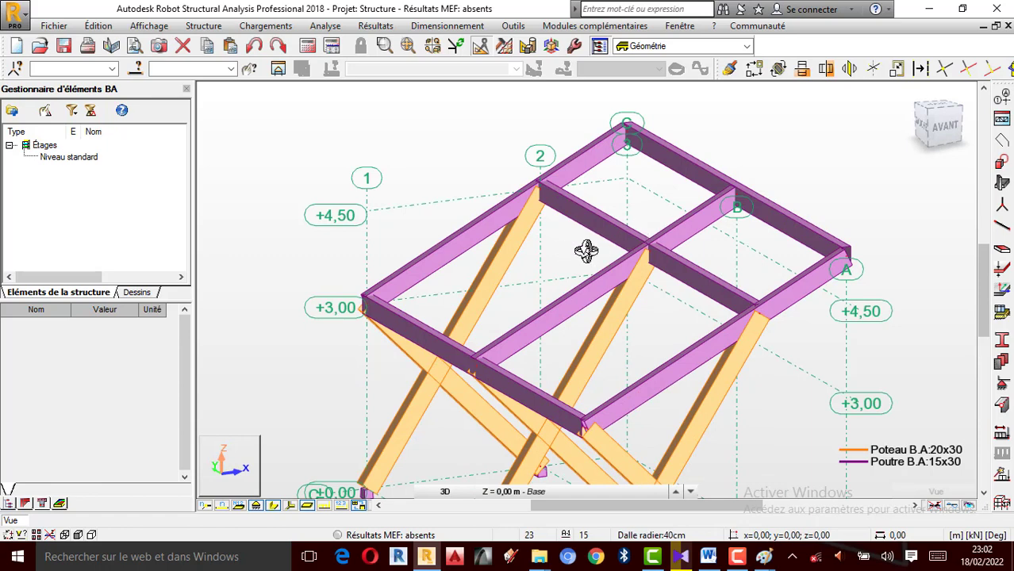
Select the whole structure and split the crossing bars at their intersection points.
{"action": "scroll", "coordinate": [496, 214], "scroll_direction": "down", "scroll_amount": 1}
{"action": "right_click", "coordinate": [399, 190]}
{"action": "left_click", "coordinate": [440, 196]}
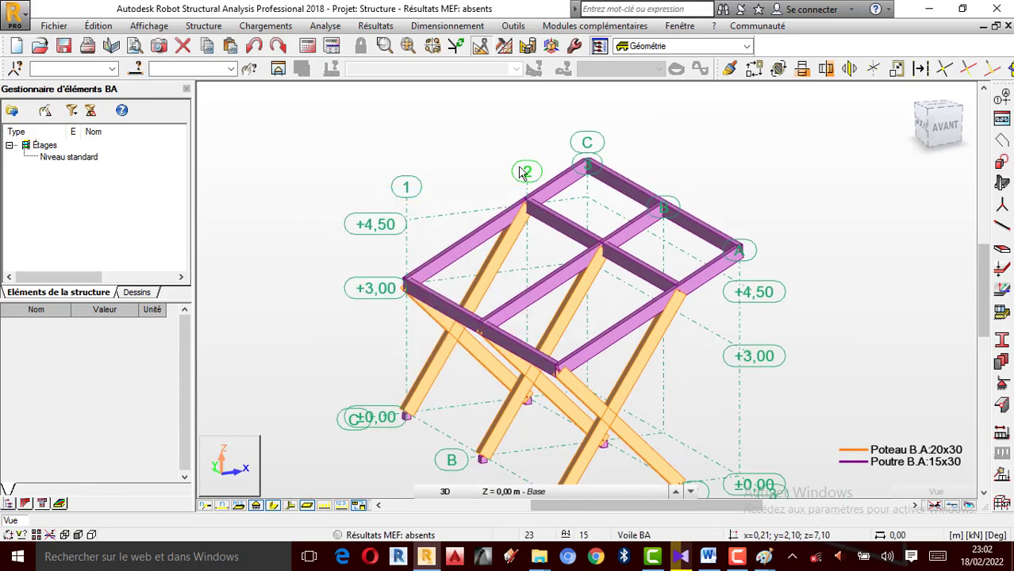
{"action": "key", "text": "ctrl+a"}
{"action": "left_click", "coordinate": [99, 26]}
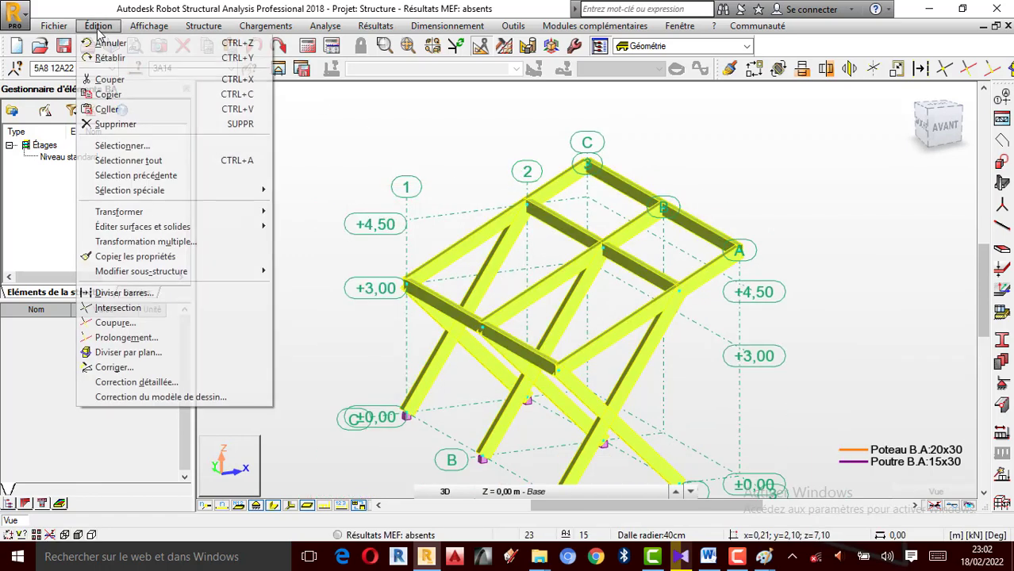
{"action": "left_click", "coordinate": [147, 308]}
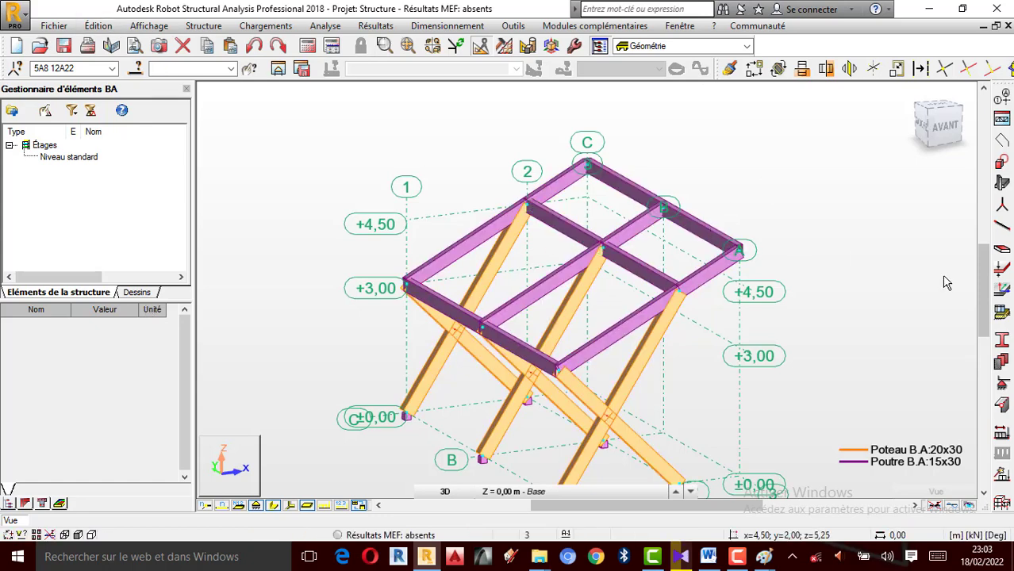
{"action": "left_click", "coordinate": [1004, 252]}
{"action": "left_click_drag", "start_coordinate": [548, 75], "coordinate": [163, 87]}
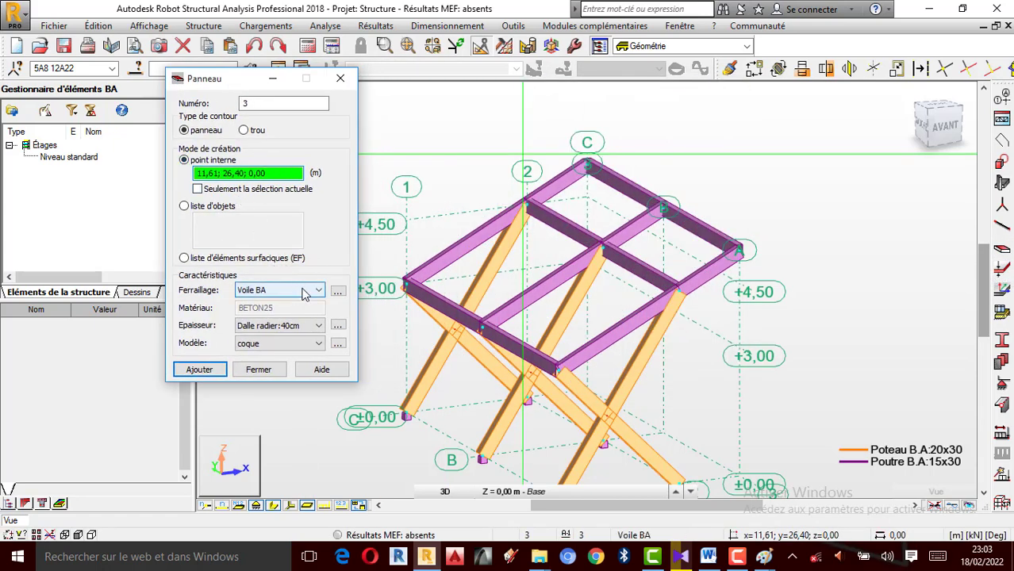
{"action": "left_click", "coordinate": [340, 78]}
{"action": "left_click", "coordinate": [1002, 184]}
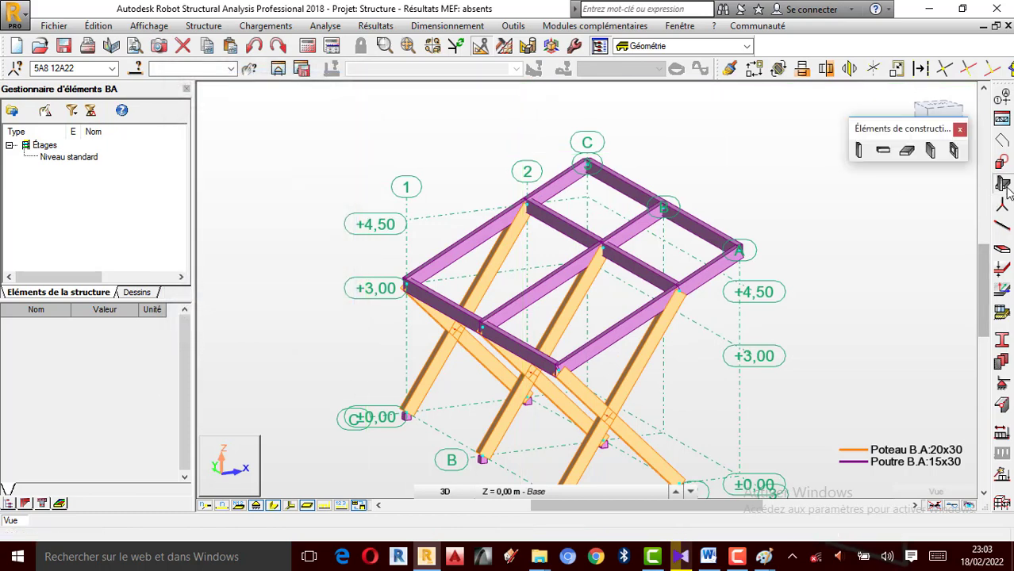
{"action": "left_click", "coordinate": [907, 151]}
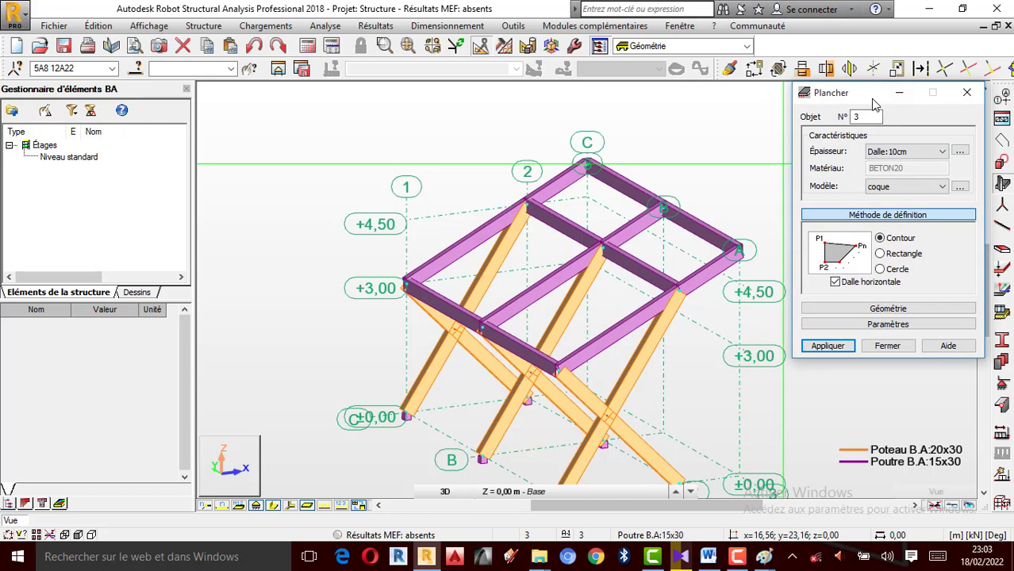
{"action": "left_click_drag", "start_coordinate": [872, 103], "coordinate": [250, 115]}
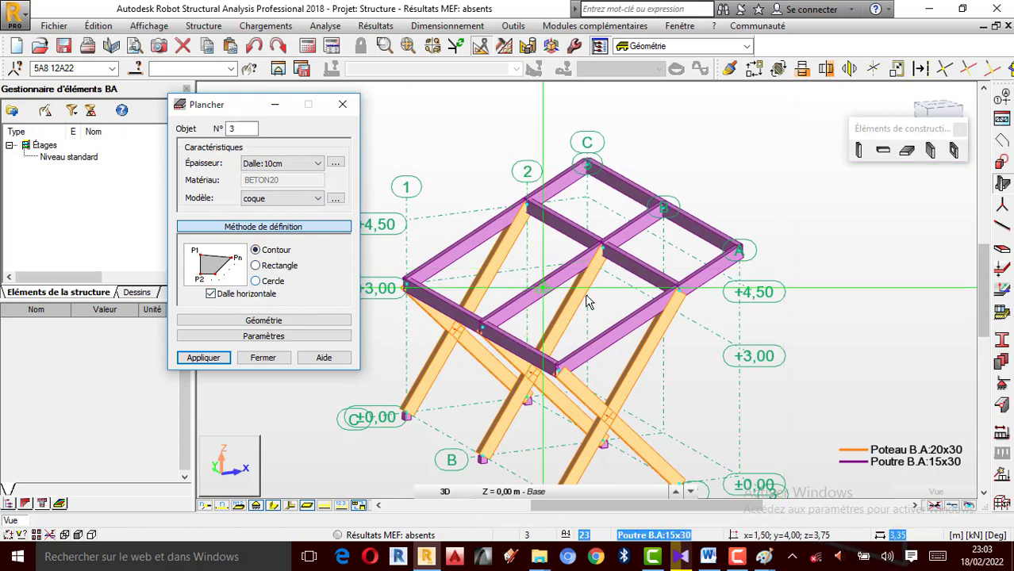
{"action": "left_click", "coordinate": [409, 293]}
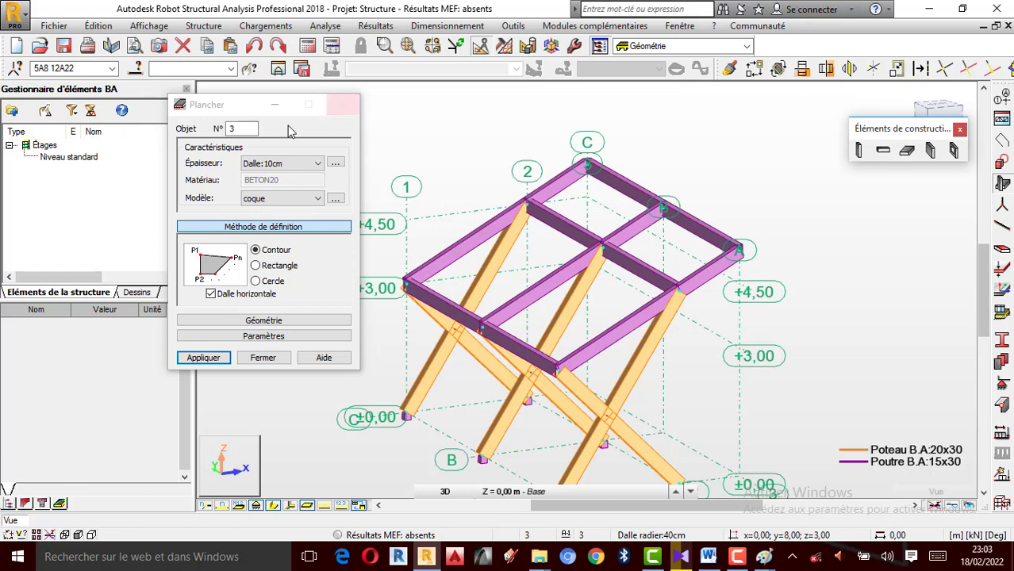
{"action": "left_click", "coordinate": [342, 104]}
{"action": "left_click", "coordinate": [960, 128]}
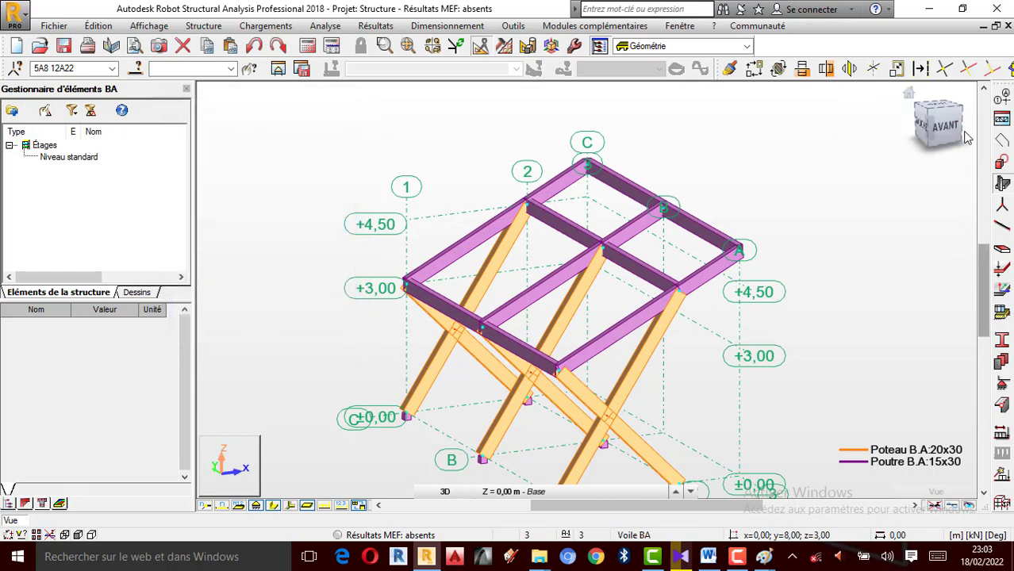
Draw a closed panel contour over the inclined roof bay between axes 1 and 2 and axes C and B.
{"action": "left_click", "coordinate": [1003, 142]}
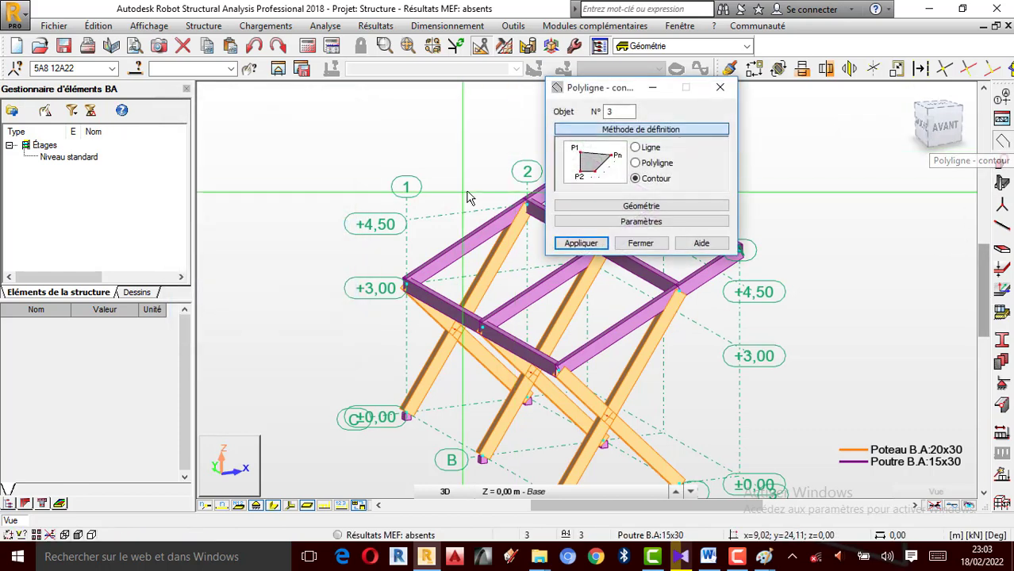
{"action": "left_click_drag", "start_coordinate": [329, 123], "coordinate": [207, 122]}
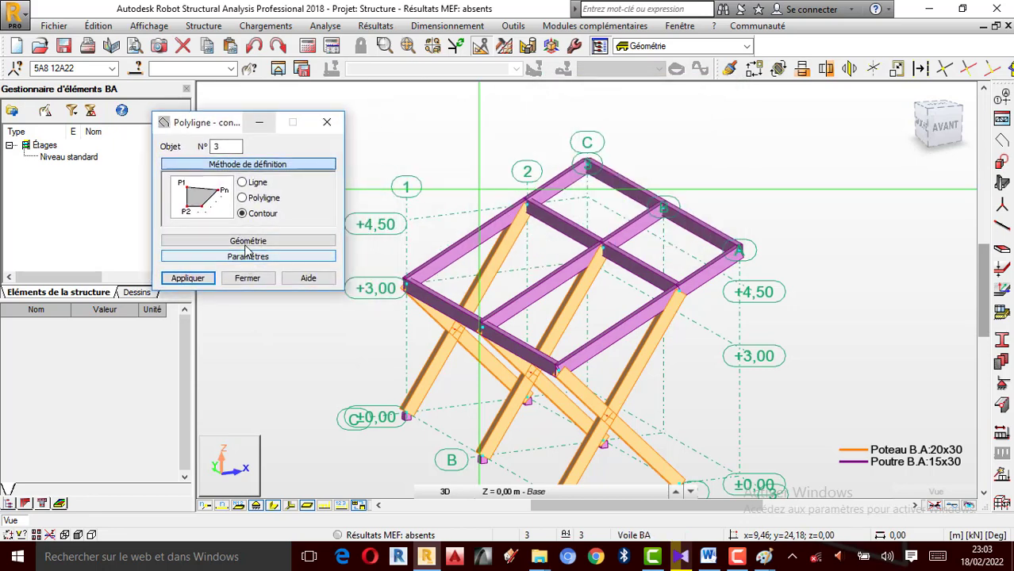
{"action": "left_click", "coordinate": [247, 242]}
{"action": "left_click", "coordinate": [247, 242]}
{"action": "left_click", "coordinate": [248, 256]}
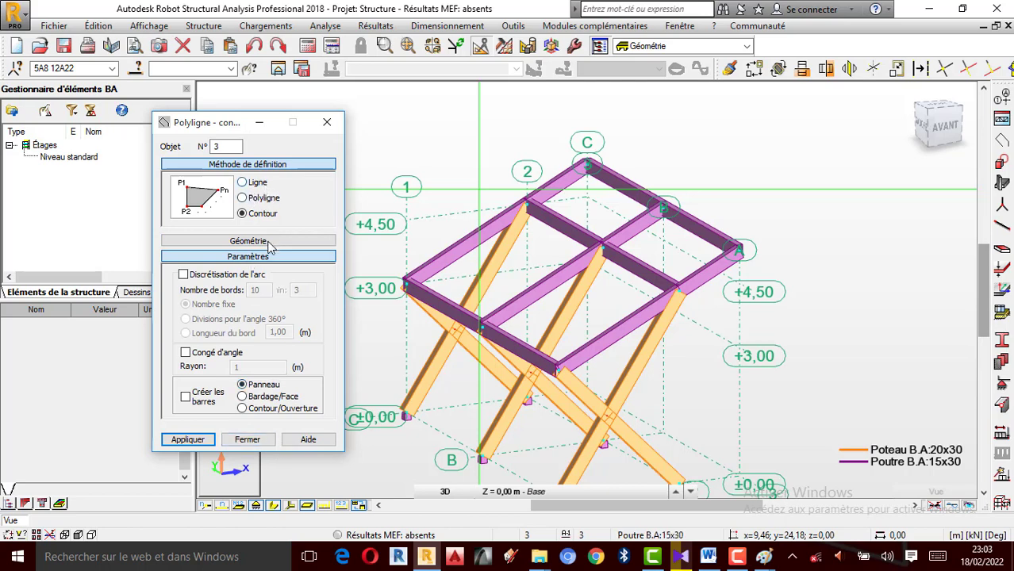
{"action": "left_click", "coordinate": [409, 289]}
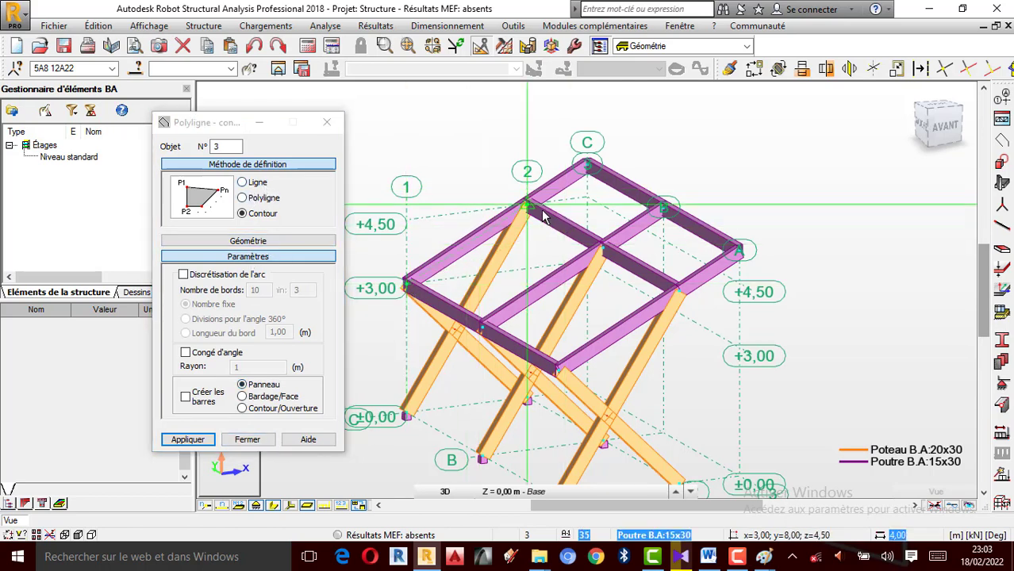
{"action": "left_click", "coordinate": [531, 209]}
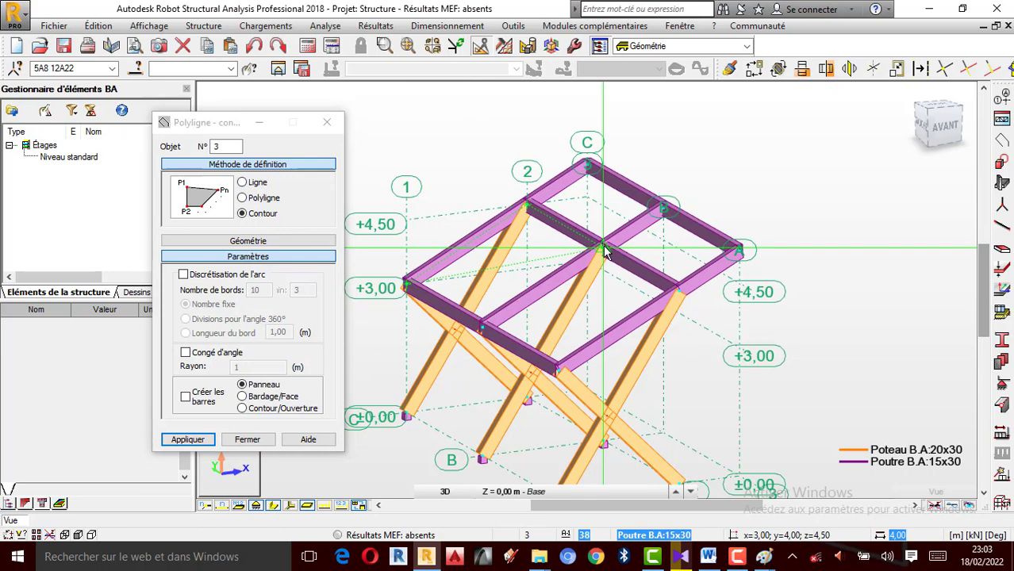
{"action": "left_click", "coordinate": [603, 249]}
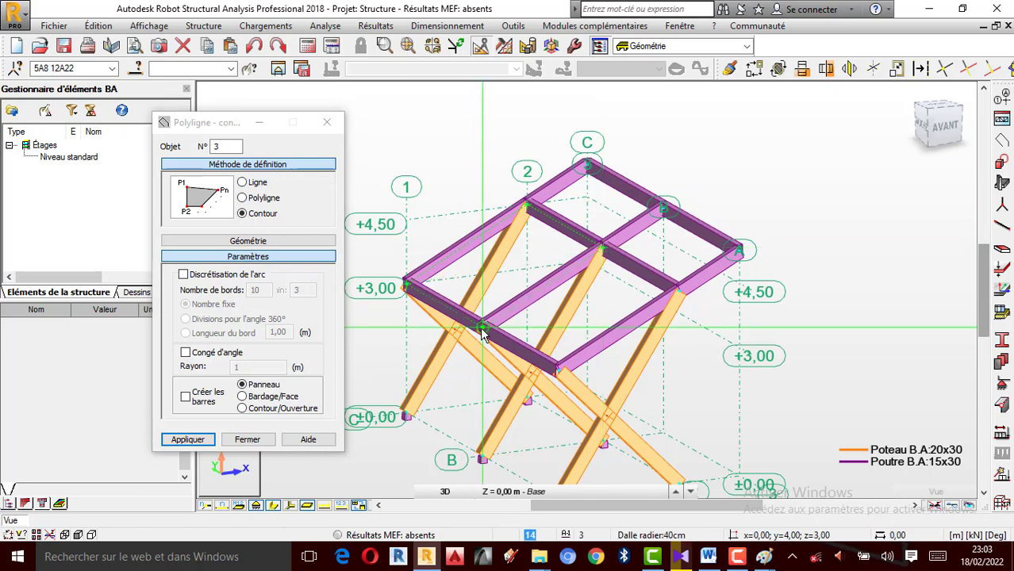
{"action": "left_click", "coordinate": [481, 328]}
{"action": "left_click", "coordinate": [406, 287]}
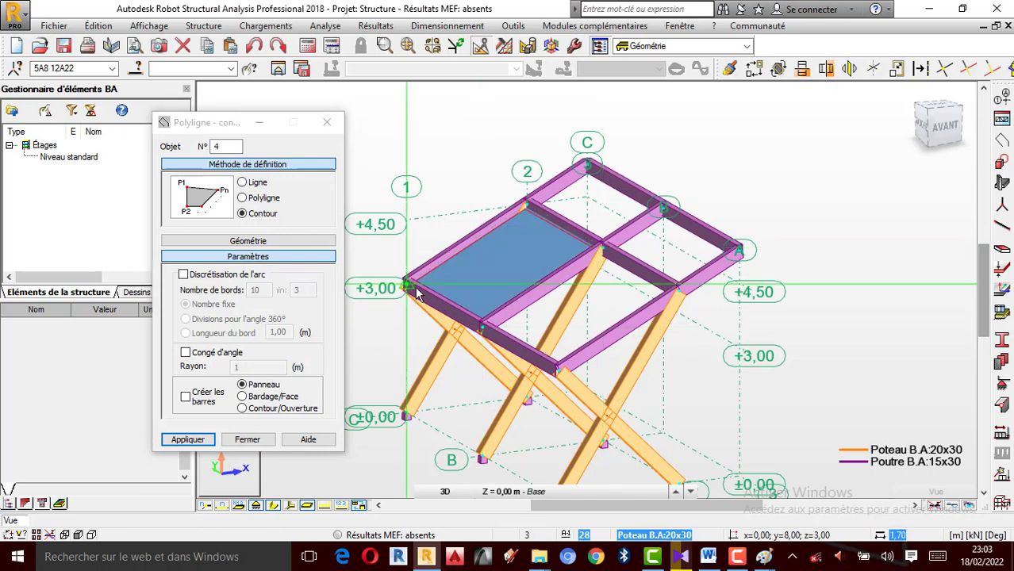
Draw a closed panel contour over the upper roof bay between axes 2 and 3 and axes C and B, and end contour creation.
{"action": "left_click", "coordinate": [588, 165]}
{"action": "left_click", "coordinate": [665, 209]}
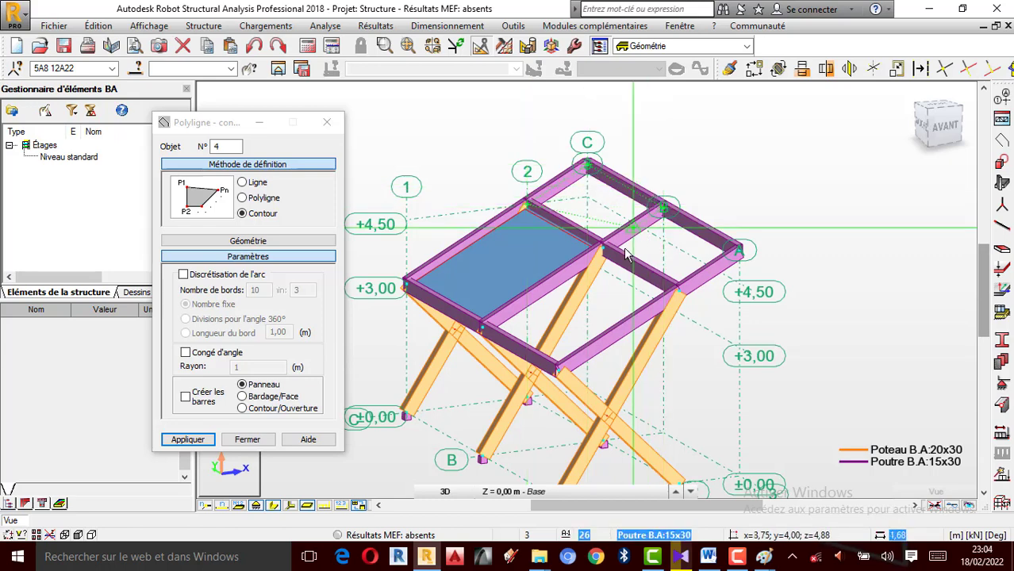
{"action": "left_click", "coordinate": [602, 250]}
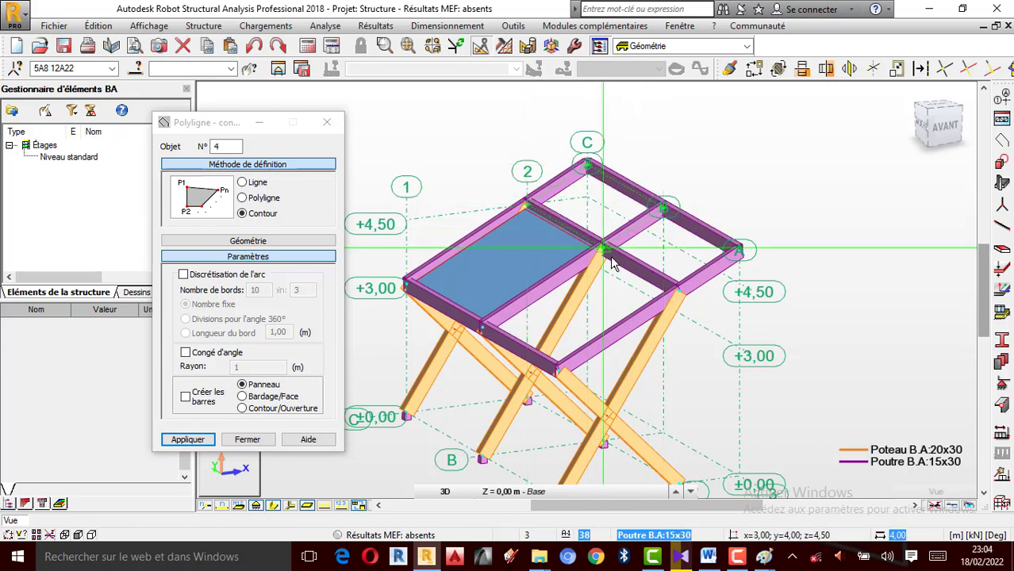
{"action": "left_click", "coordinate": [530, 210]}
{"action": "left_click", "coordinate": [326, 121]}
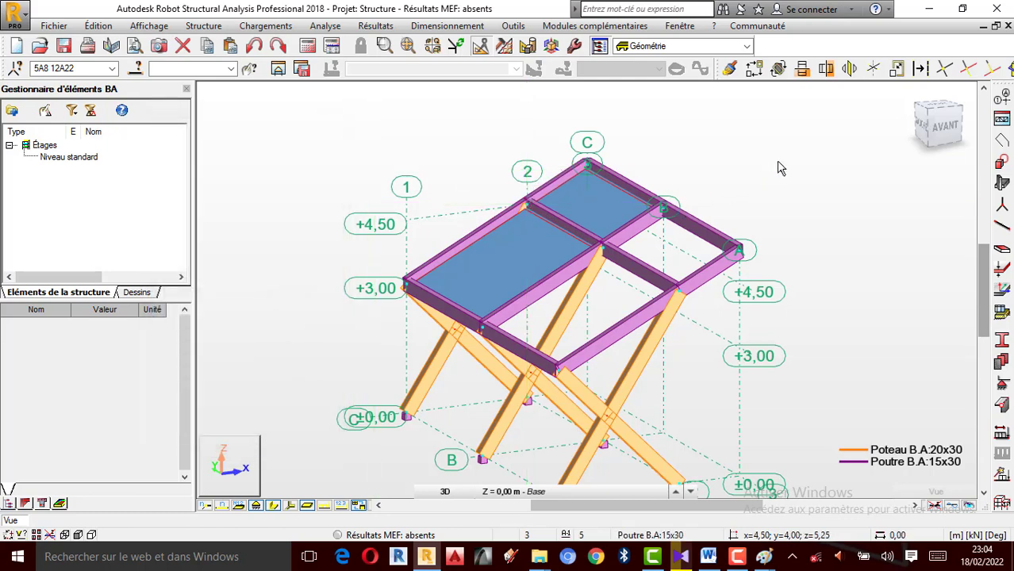
Copy both inclined roof panels once into the bays between axes B and A with the translation vector 0,00; -4,00; 0,00.
{"action": "left_click", "coordinate": [552, 238]}
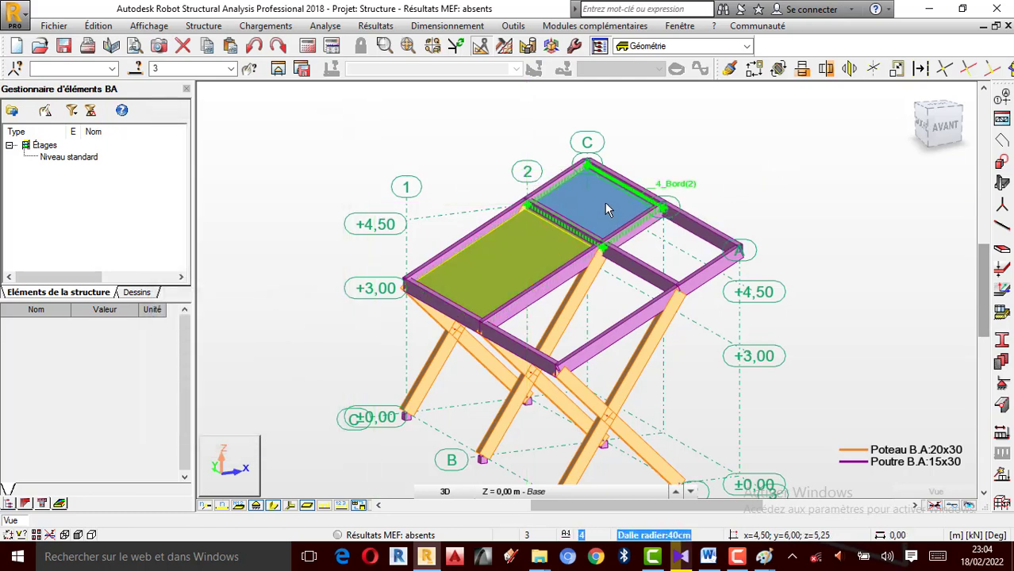
{"action": "left_click", "coordinate": [595, 203], "text": "ctrl"}
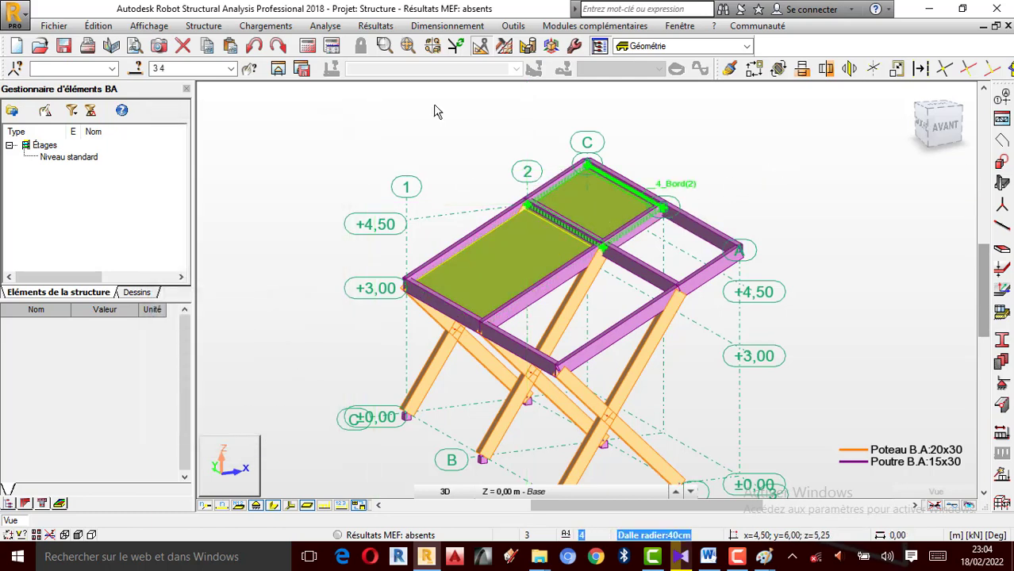
{"action": "left_click", "coordinate": [150, 27]}
{"action": "mouse_move", "coordinate": [101, 26]}
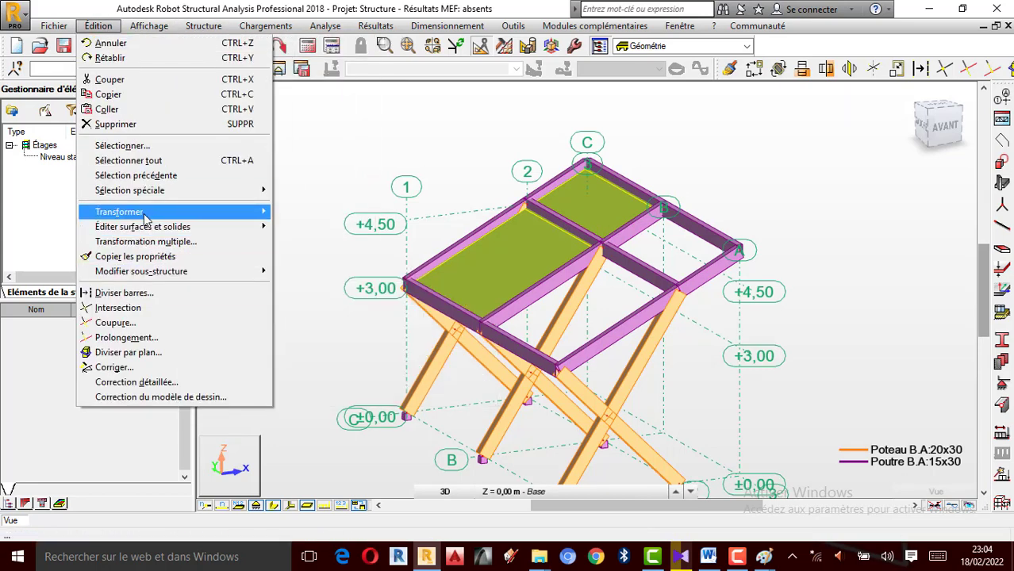
{"action": "mouse_move", "coordinate": [145, 214]}
{"action": "left_click", "coordinate": [314, 212]}
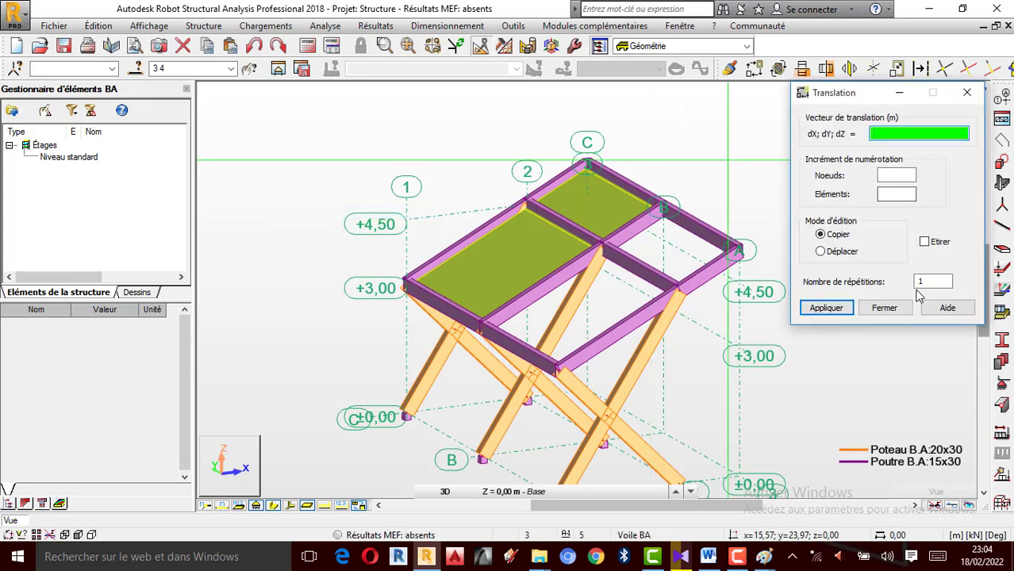
{"action": "left_click", "coordinate": [481, 328]}
{"action": "left_click", "coordinate": [557, 368]}
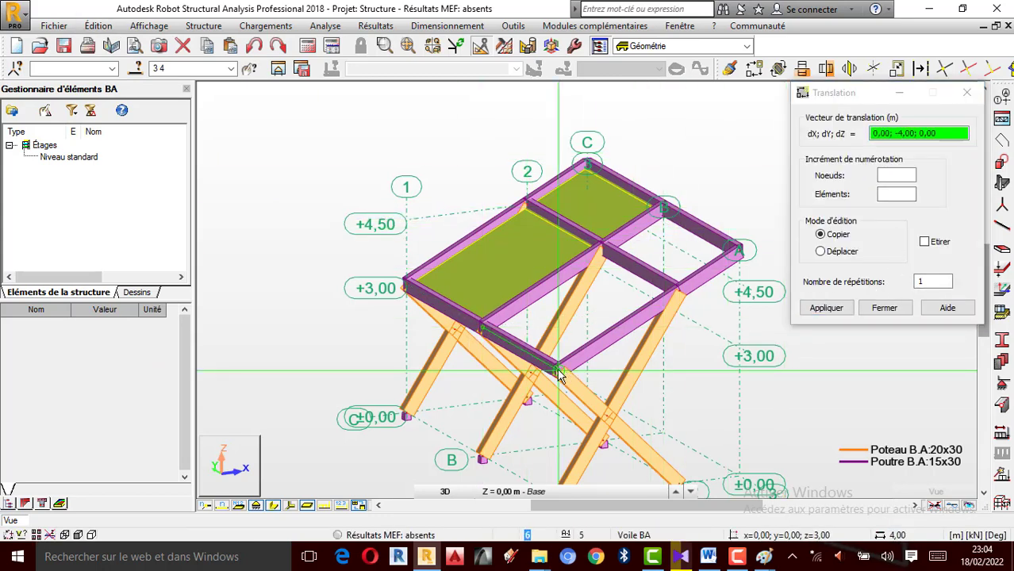
{"action": "left_click", "coordinate": [884, 307]}
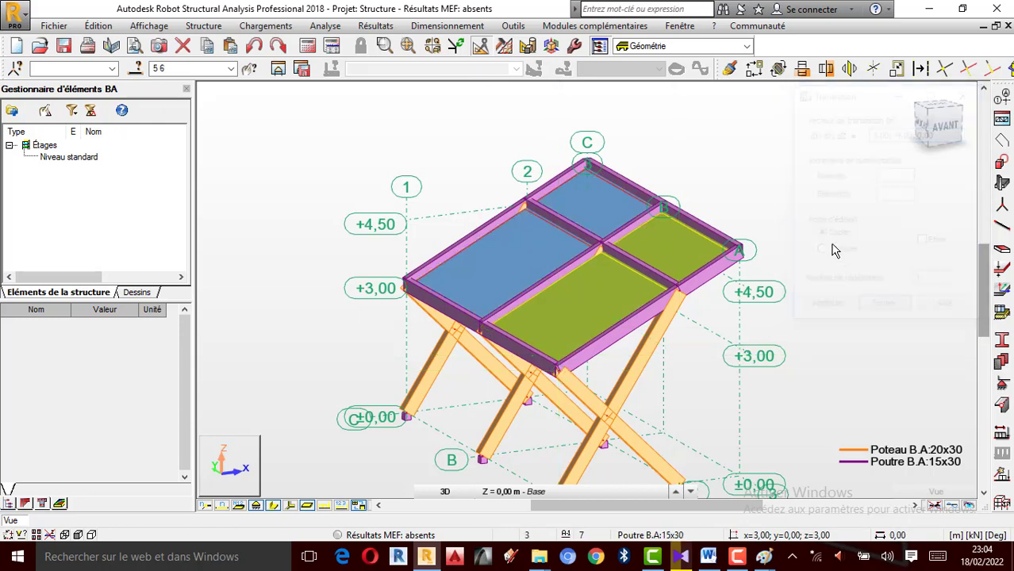
Display the panel thickness (Epaisseur des panneaux) in the 3D view.
{"action": "right_click", "coordinate": [811, 139]}
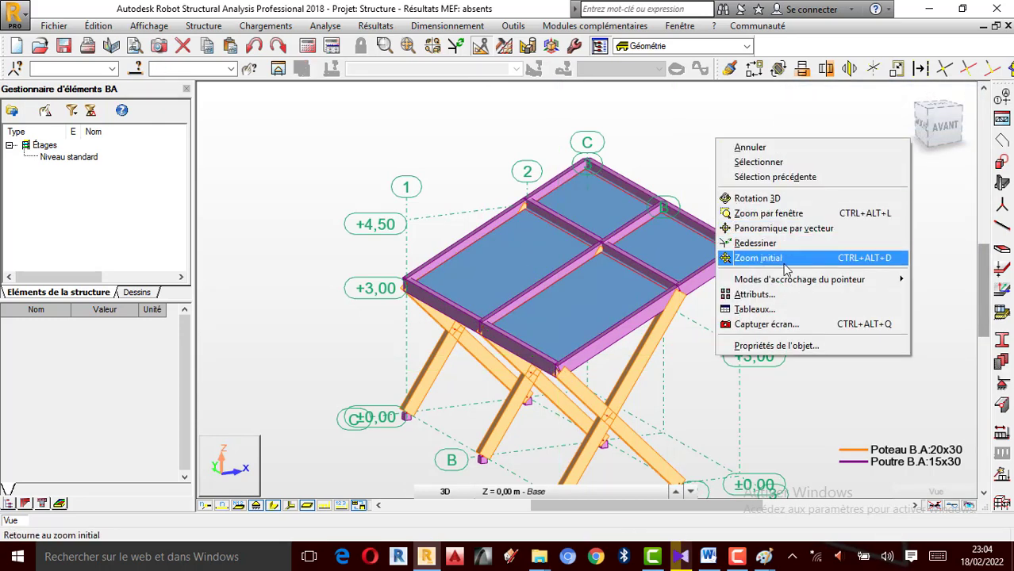
{"action": "left_click", "coordinate": [749, 295]}
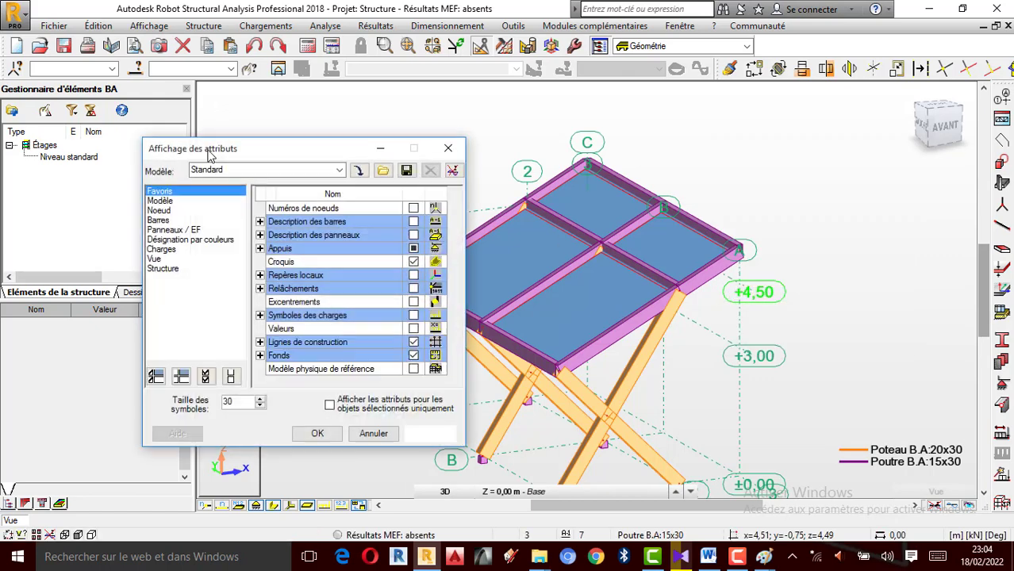
{"action": "left_click", "coordinate": [175, 229]}
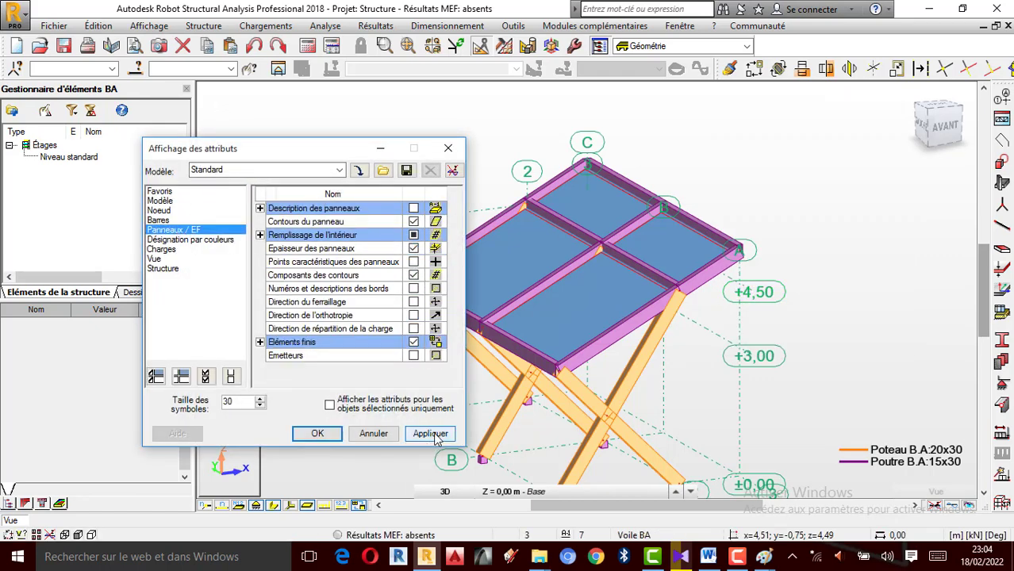
{"action": "left_click", "coordinate": [430, 434]}
{"action": "left_click", "coordinate": [448, 148]}
Examine the inclined slab panels and how they sit on the edge beams and columns in 3D.
{"action": "right_click", "coordinate": [734, 185]}
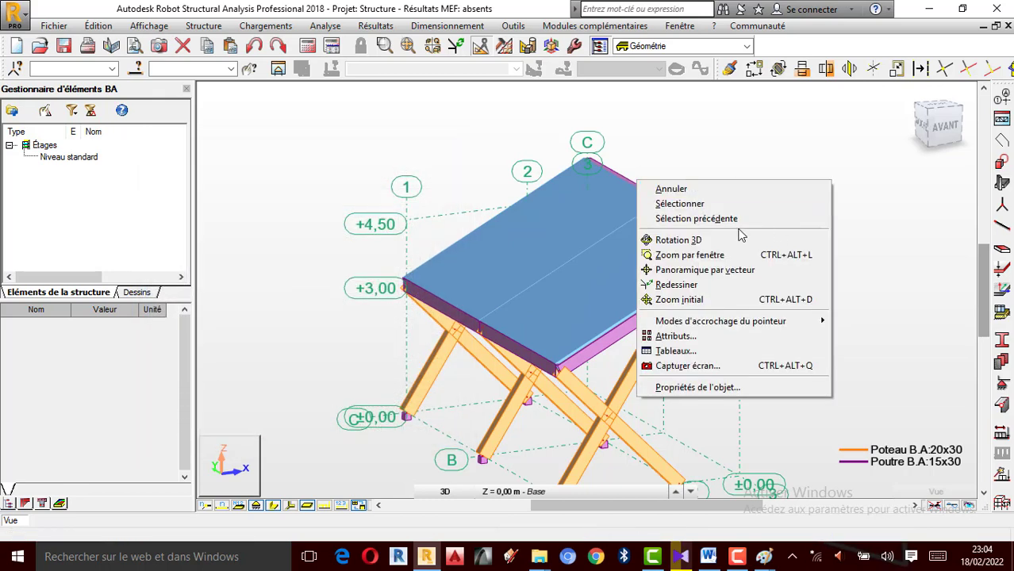
{"action": "left_click", "coordinate": [702, 240]}
{"action": "mouse_move", "coordinate": [701, 254]}
{"action": "left_mouse_down"}
{"action": "mouse_move", "coordinate": [679, 319]}
{"action": "mouse_move", "coordinate": [511, 294]}
{"action": "mouse_move", "coordinate": [453, 308]}
{"action": "mouse_move", "coordinate": [378, 295]}
{"action": "mouse_move", "coordinate": [376, 313]}
{"action": "mouse_move", "coordinate": [457, 344]}
{"action": "mouse_move", "coordinate": [521, 317]}
{"action": "mouse_move", "coordinate": [650, 339]}
{"action": "mouse_move", "coordinate": [503, 340]}
{"action": "left_mouse_up"}
{"action": "scroll", "coordinate": [517, 333], "scroll_direction": "up", "scroll_amount": 3}
{"action": "scroll", "coordinate": [577, 319], "scroll_direction": "down", "scroll_amount": 3}
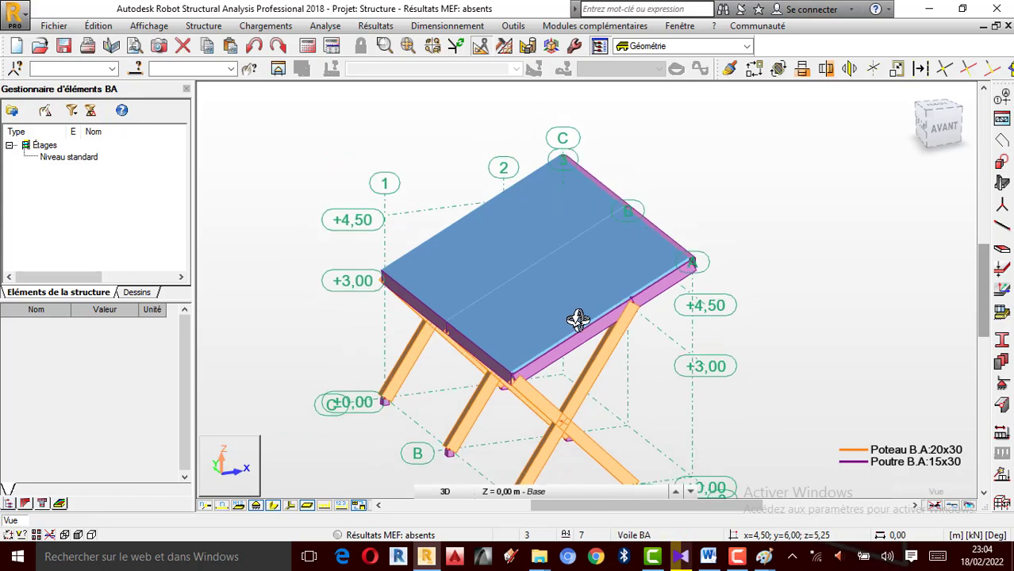
{"action": "scroll", "coordinate": [493, 346], "scroll_direction": "up", "scroll_amount": 3}
{"action": "scroll", "coordinate": [616, 335], "scroll_direction": "down", "scroll_amount": 2}
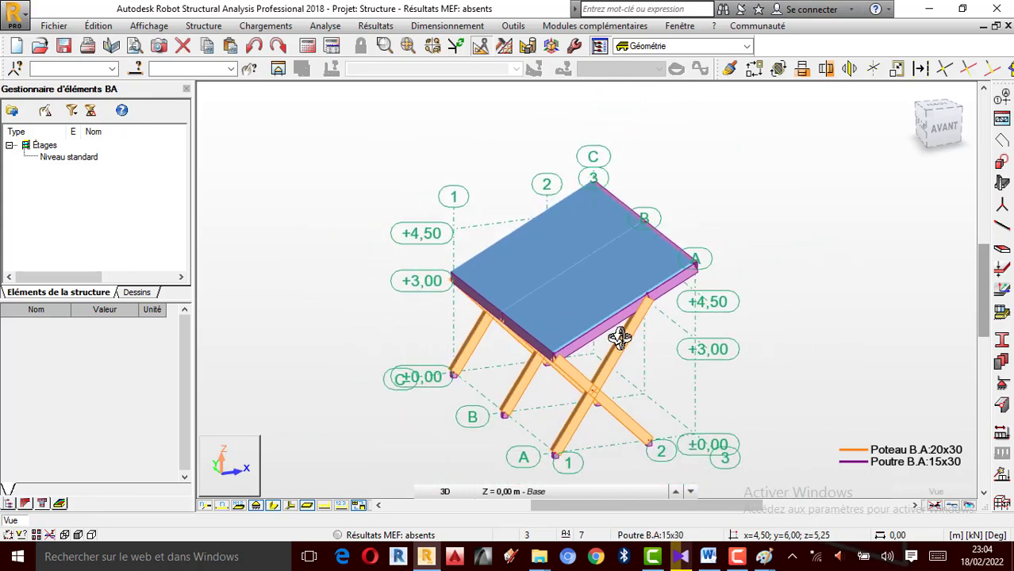
{"action": "scroll", "coordinate": [550, 337], "scroll_direction": "up", "scroll_amount": 5}
{"action": "scroll", "coordinate": [556, 347], "scroll_direction": "down", "scroll_amount": 5}
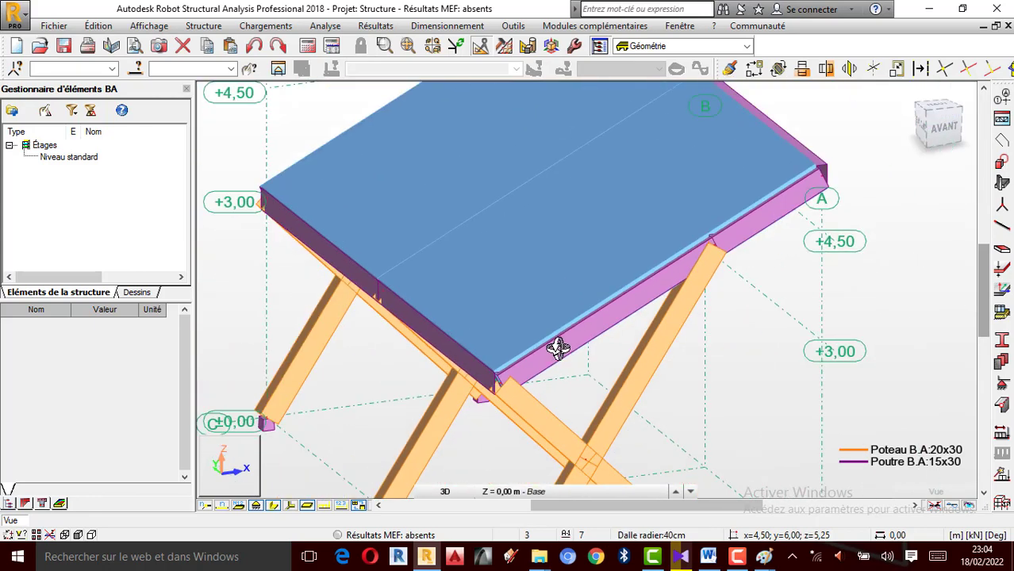
{"action": "scroll", "coordinate": [518, 281], "scroll_direction": "up", "scroll_amount": 1}
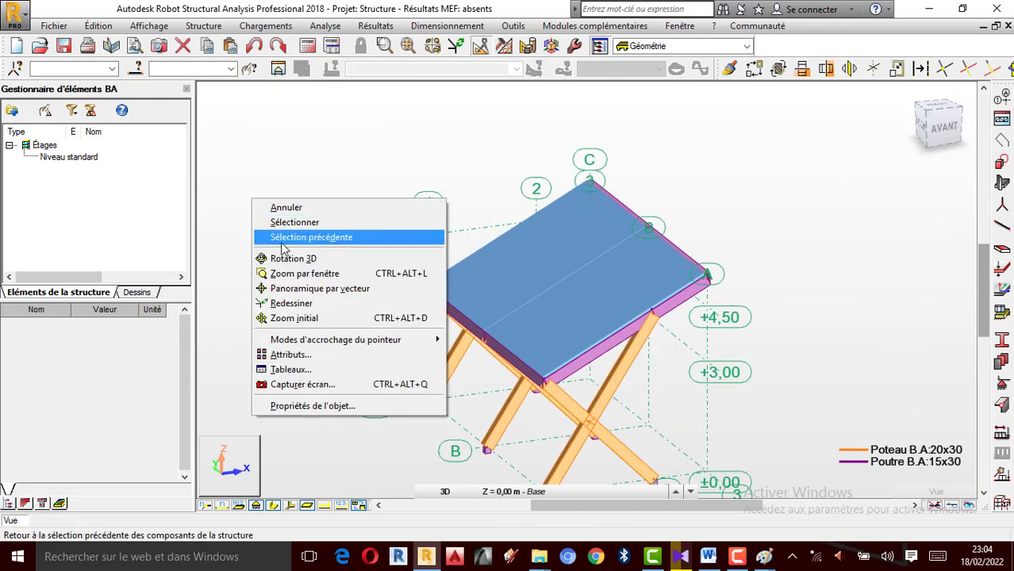
Hide the panel thickness (Epaisseur des panneaux) in the 3D view through the panel display attributes.
{"action": "right_click", "coordinate": [346, 190]}
{"action": "left_click", "coordinate": [290, 353]}
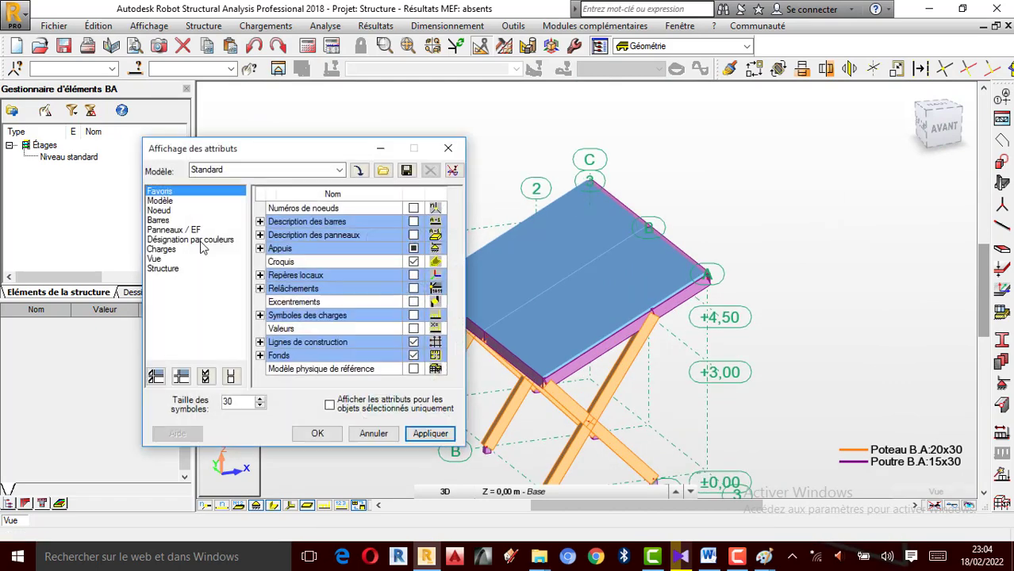
{"action": "left_click", "coordinate": [181, 231]}
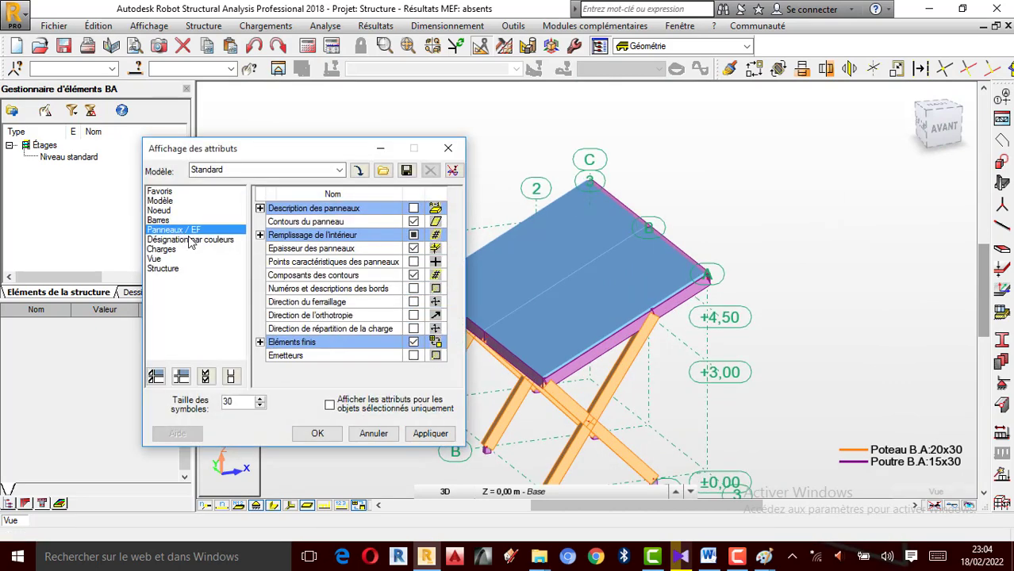
{"action": "left_click", "coordinate": [414, 249]}
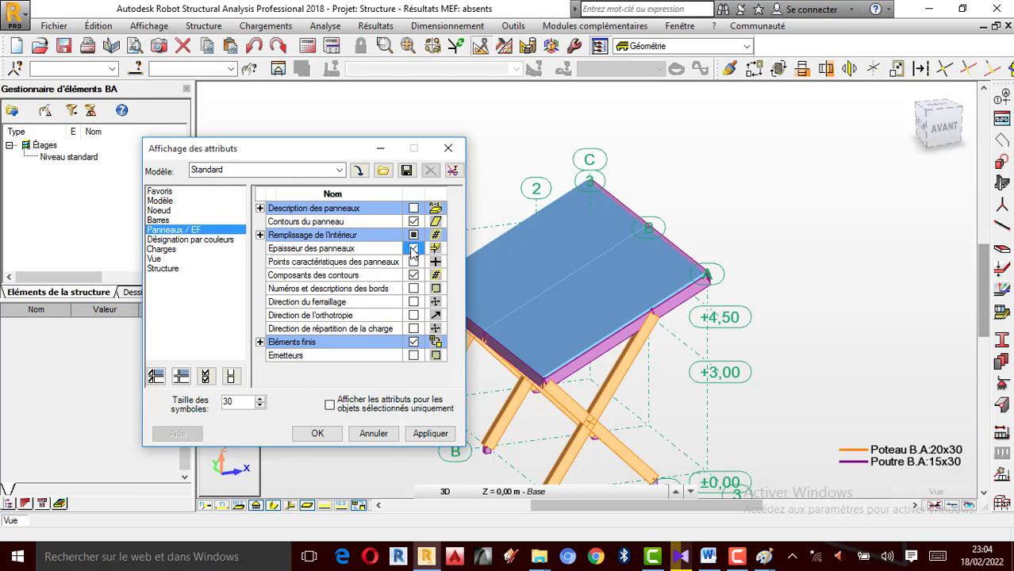
{"action": "left_click", "coordinate": [430, 434]}
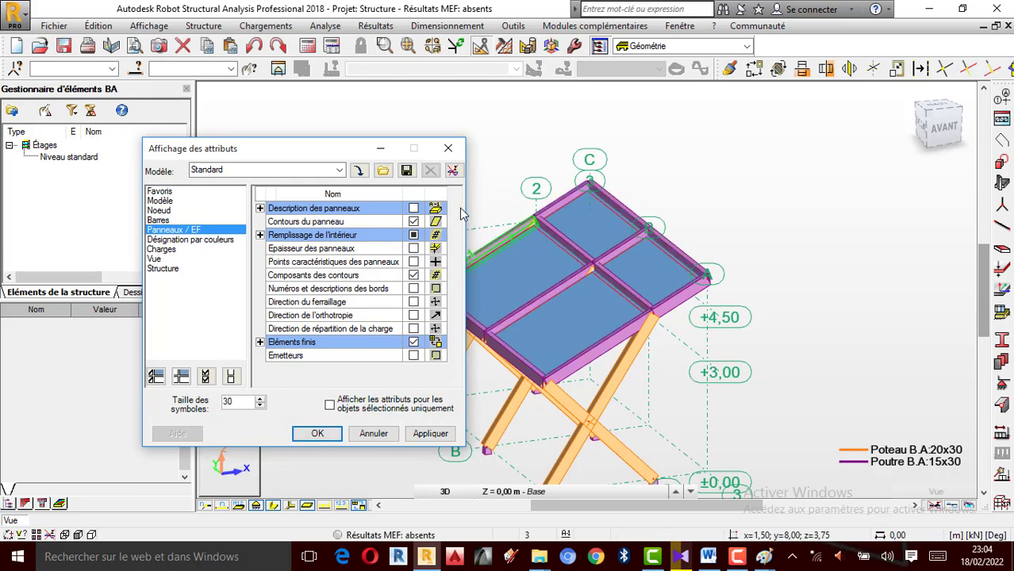
{"action": "left_click", "coordinate": [447, 149]}
Examine the beam grid, the four inclined slab panels and the crossed columns from several angles in 3D.
{"action": "scroll", "coordinate": [554, 321], "scroll_direction": "up", "scroll_amount": 5}
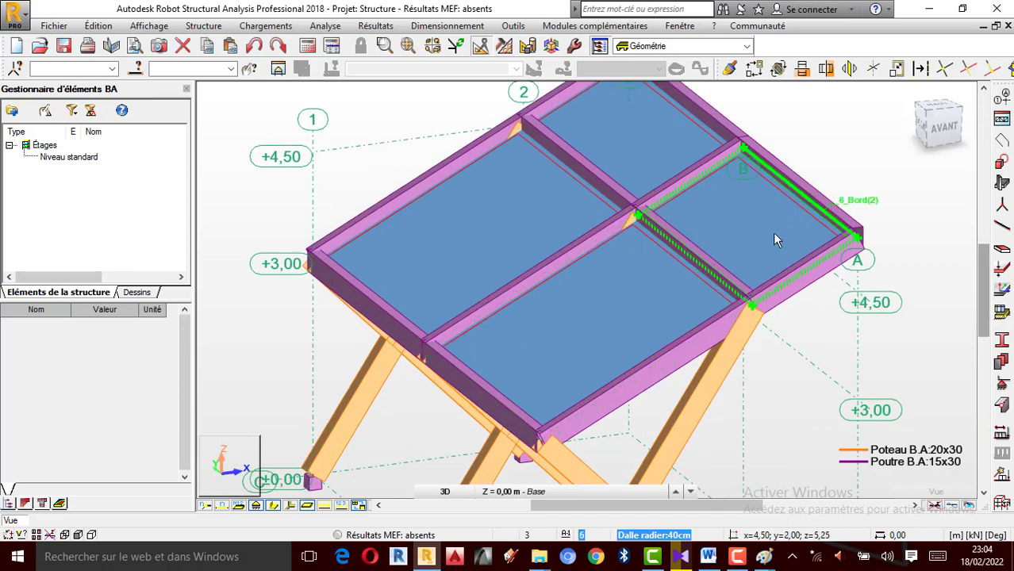
{"action": "scroll", "coordinate": [776, 241], "scroll_direction": "down", "scroll_amount": 5}
{"action": "right_click", "coordinate": [719, 175]}
{"action": "left_click", "coordinate": [742, 230]}
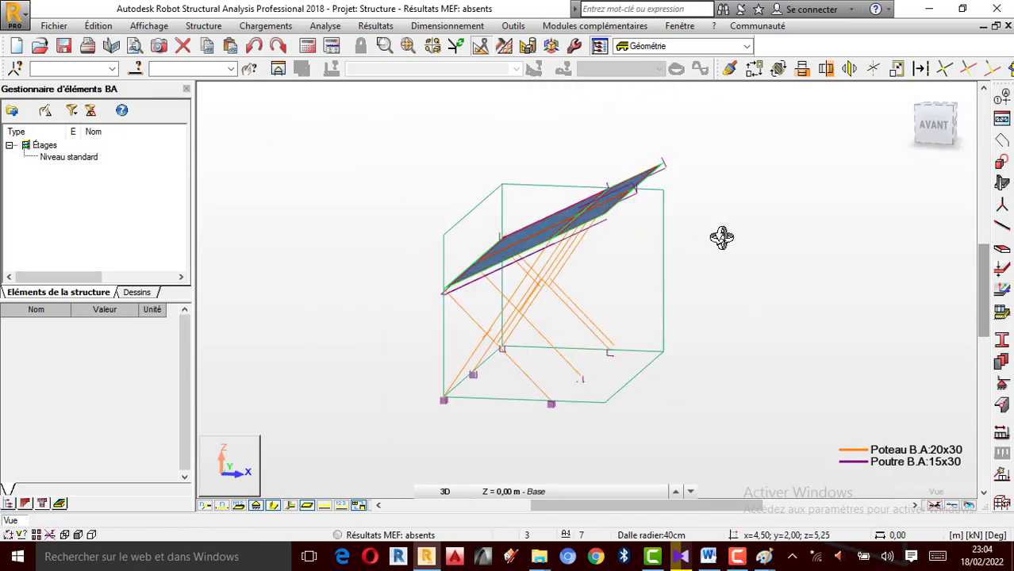
{"action": "left_click_drag", "start_coordinate": [721, 237], "coordinate": [443, 226]}
{"action": "left_click_drag", "start_coordinate": [544, 295], "coordinate": [703, 275]}
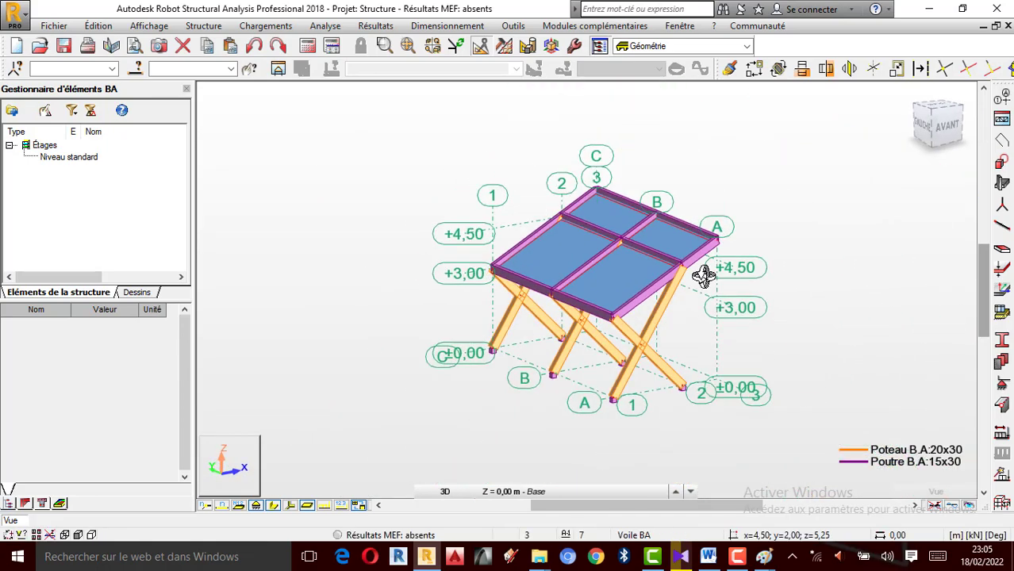
{"action": "scroll", "coordinate": [593, 238], "scroll_direction": "up", "scroll_amount": 4}
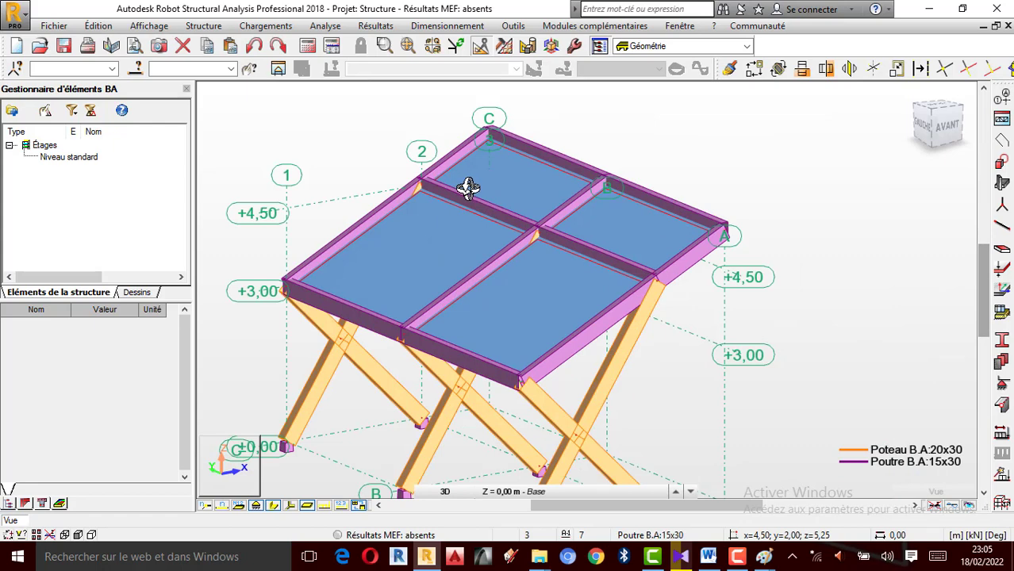
{"action": "left_click_drag", "start_coordinate": [699, 159], "coordinate": [676, 178]}
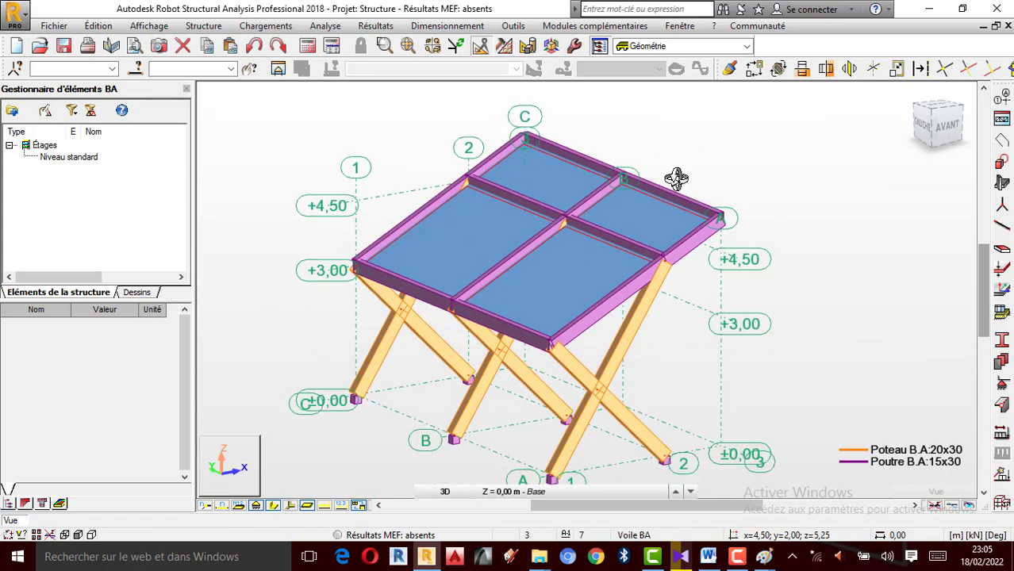
{"action": "scroll", "coordinate": [508, 257], "scroll_direction": "up", "scroll_amount": 3}
{"action": "scroll", "coordinate": [503, 249], "scroll_direction": "down", "scroll_amount": 3}
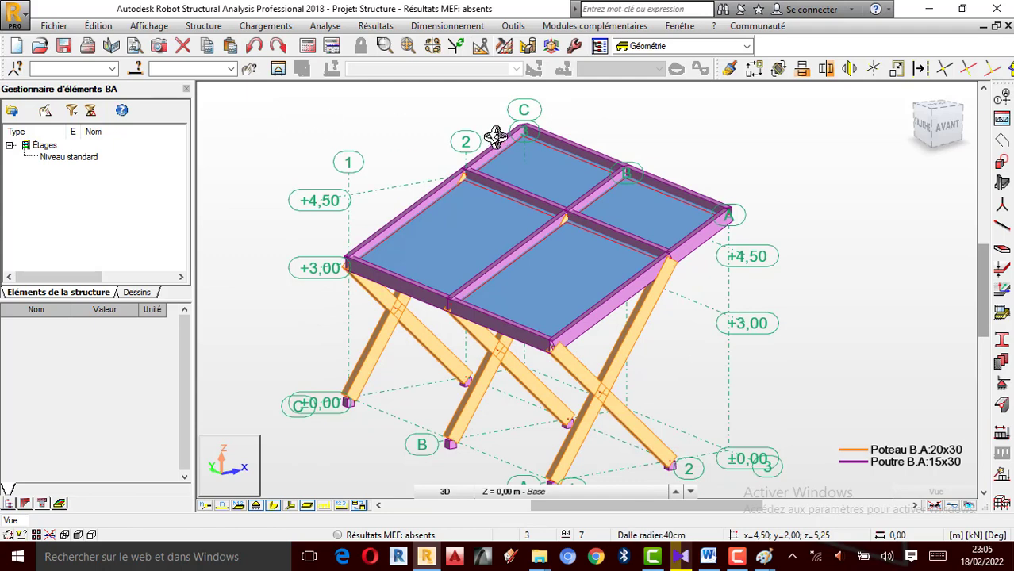
Switch to the Paint image IMG-20220131-WA0015 to compare the model with the photographed original structure.
{"action": "mouse_move", "coordinate": [765, 559]}
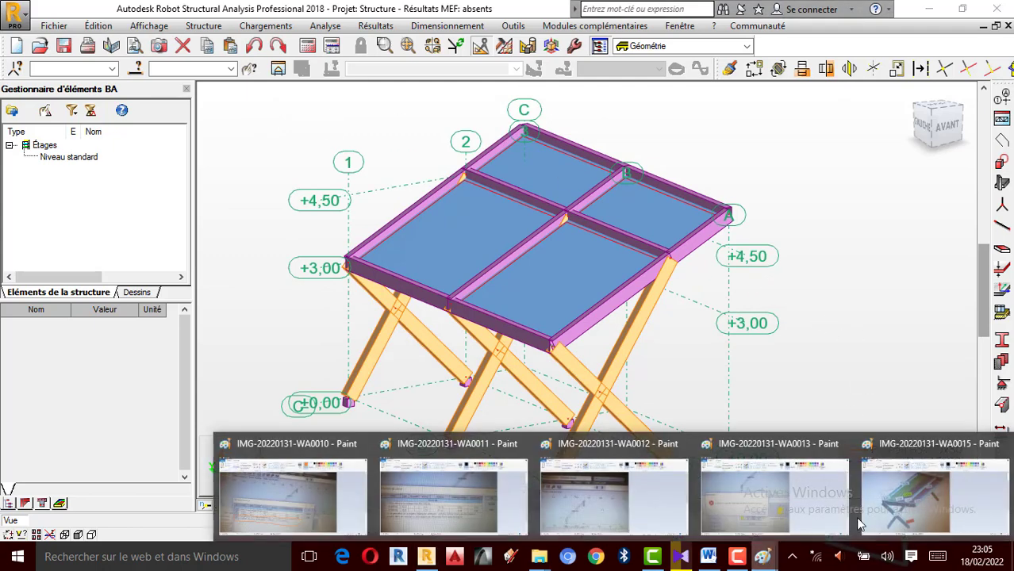
{"action": "left_click", "coordinate": [906, 505]}
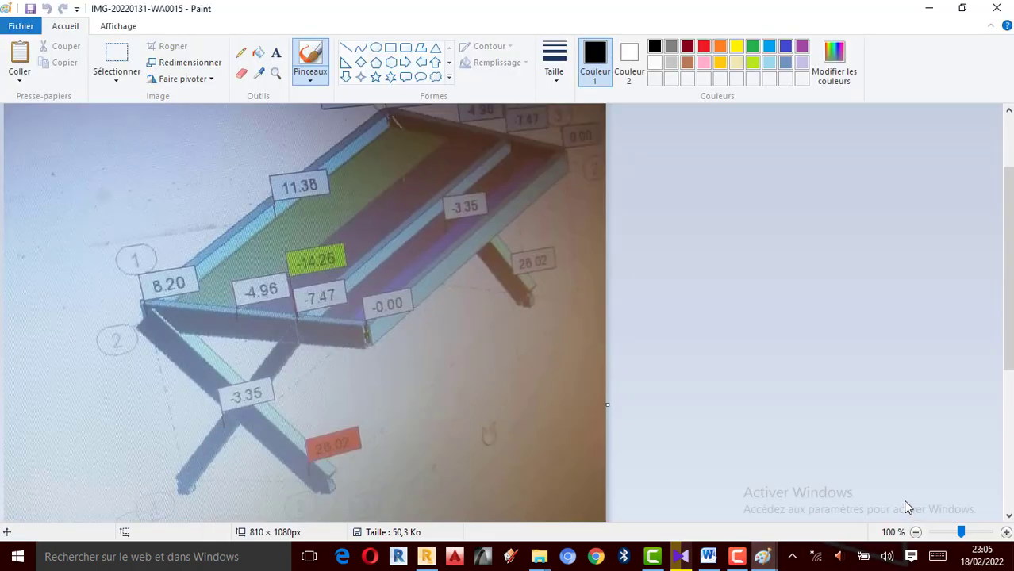
Switch to Robot Structural Analysis and add a permanent self-weight load case named "Poids propre".
{"action": "left_click", "coordinate": [929, 7]}
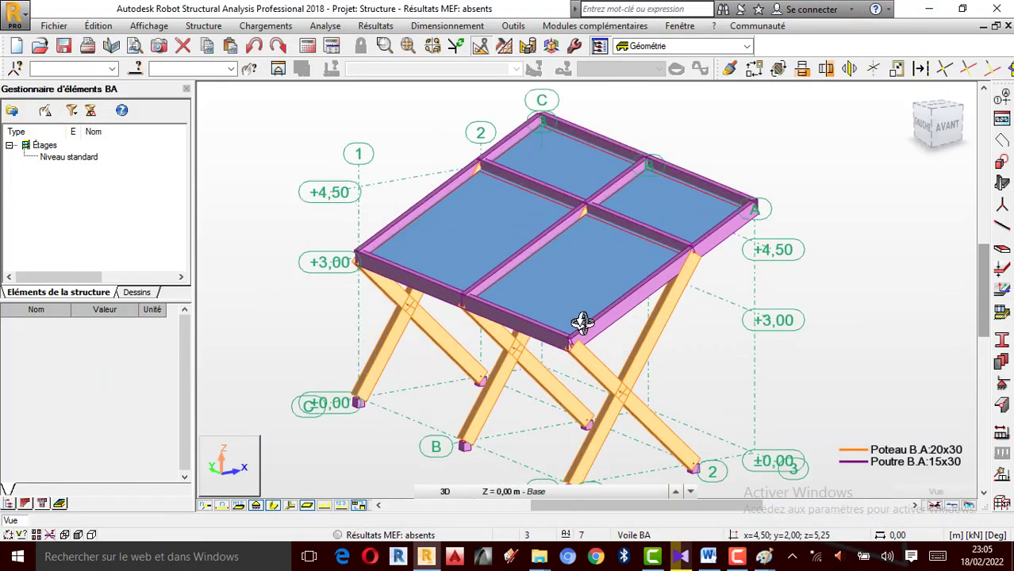
{"action": "scroll", "coordinate": [634, 321], "scroll_direction": "down", "scroll_amount": 1}
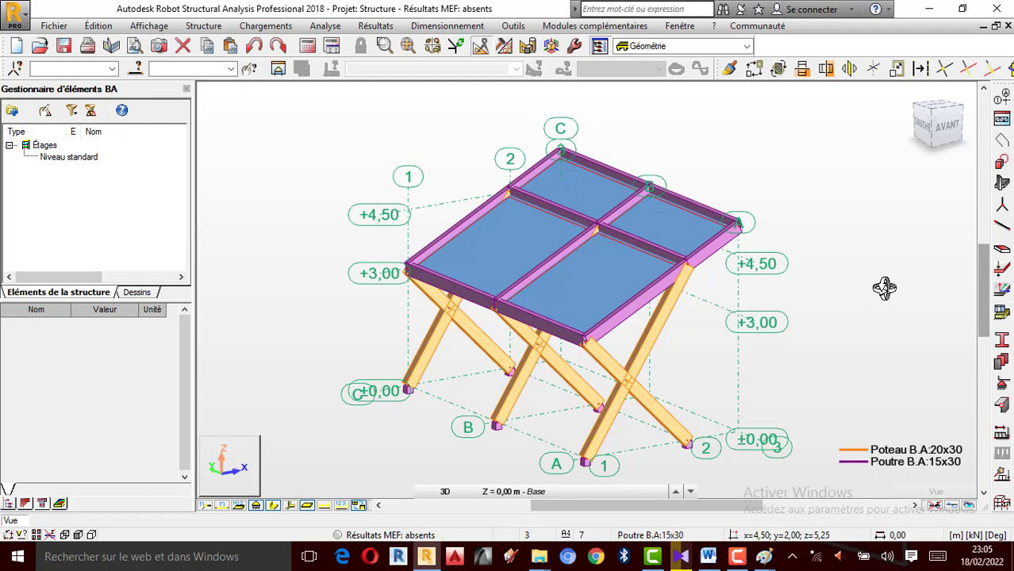
{"action": "left_click", "coordinate": [1003, 433]}
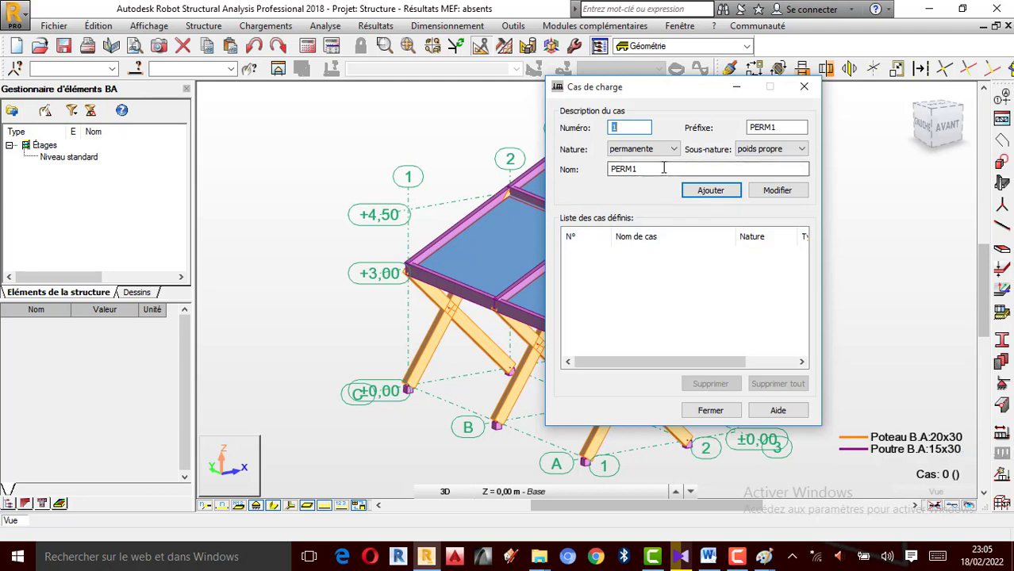
{"action": "left_click_drag", "start_coordinate": [664, 168], "coordinate": [552, 172]}
{"action": "type", "text": "Poids "}
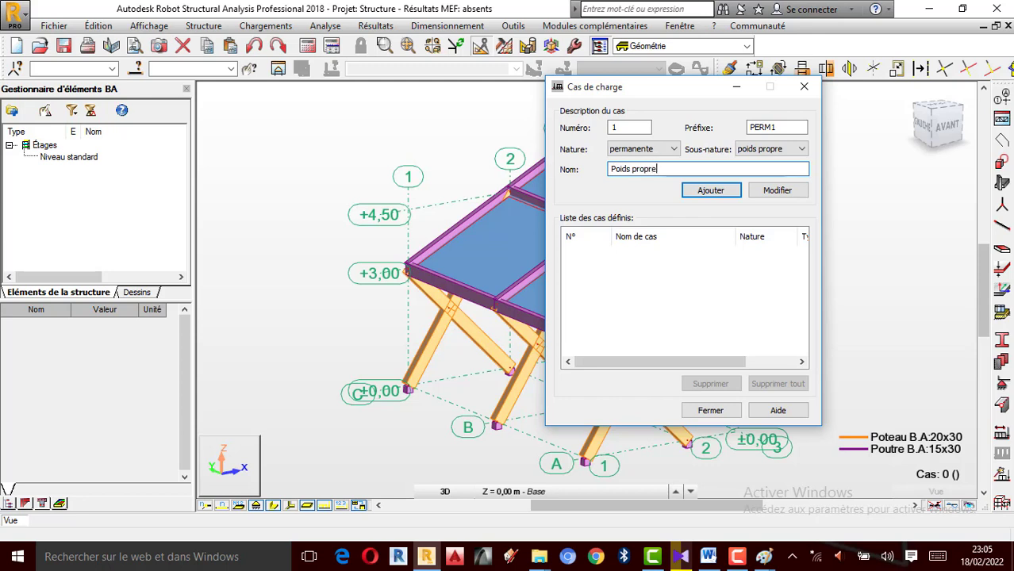
{"action": "type", "text": "propre"}
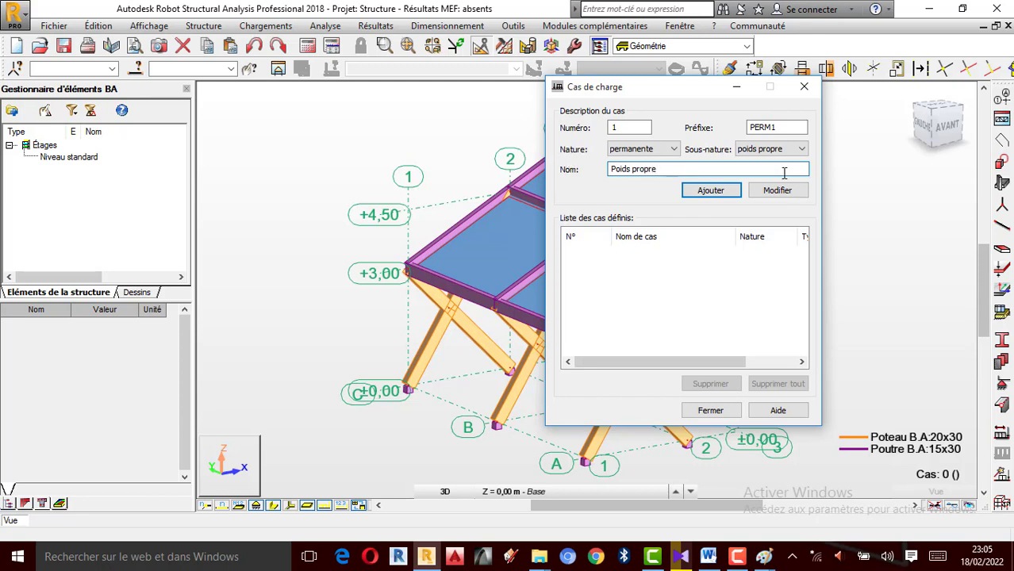
{"action": "left_click", "coordinate": [711, 191]}
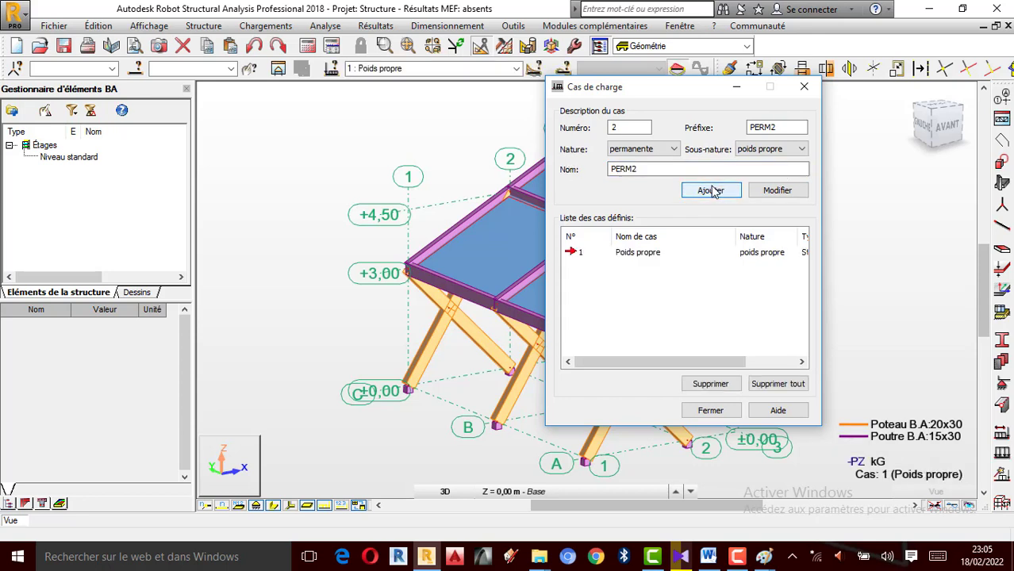
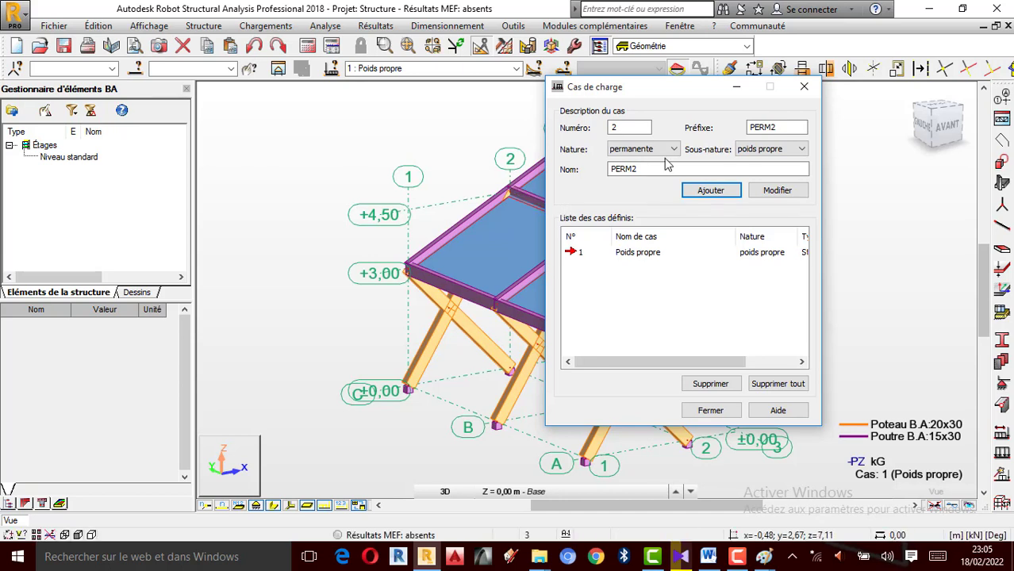
Add a second permanent load case named "Revetement".
{"action": "left_click_drag", "start_coordinate": [668, 167], "coordinate": [561, 168]}
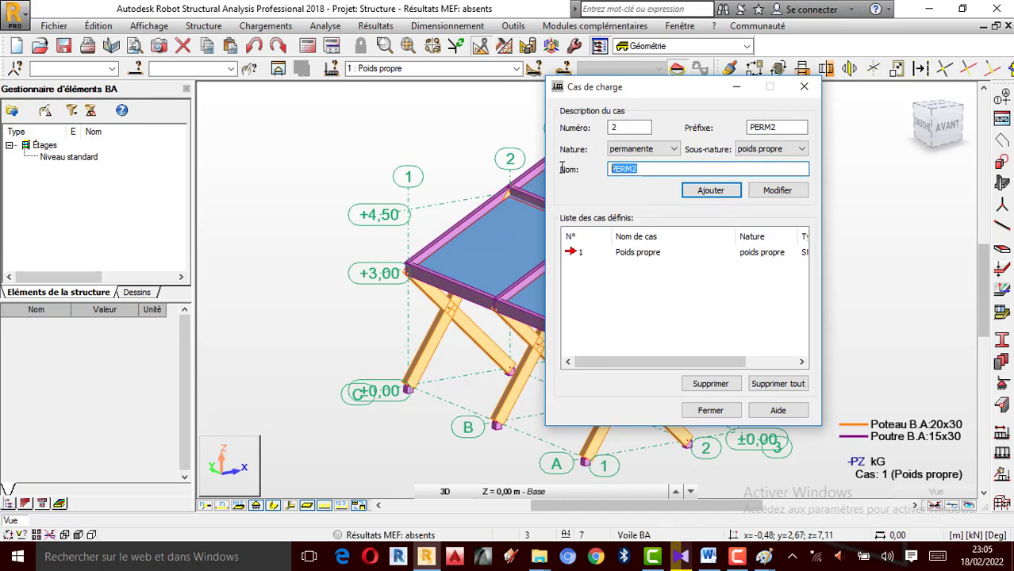
{"action": "type", "text": "Reveteme"}
{"action": "type", "text": "nt"}
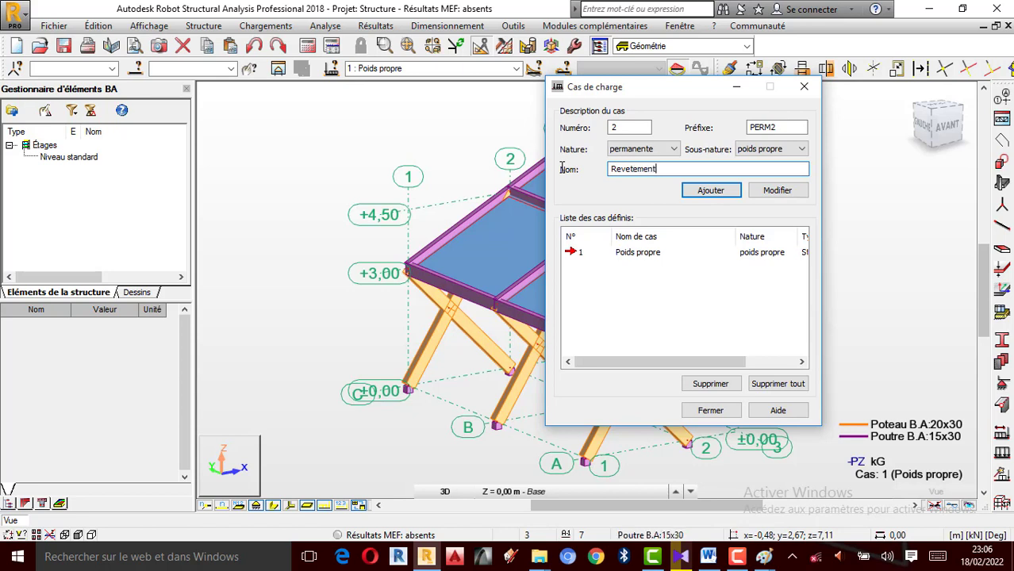
{"action": "left_click", "coordinate": [724, 199]}
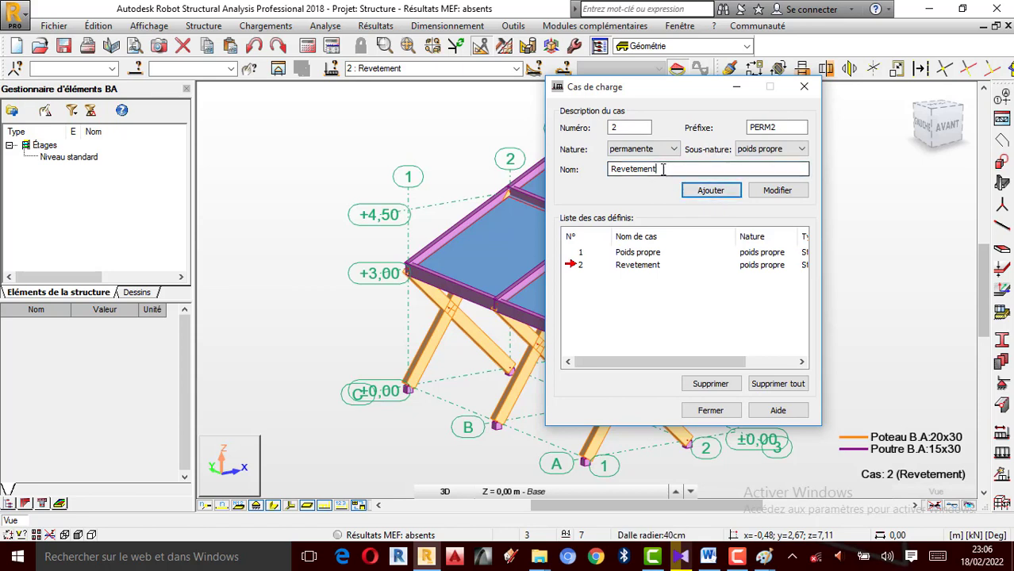
Add a third permanent load case named "Etancheité".
{"action": "left_click_drag", "start_coordinate": [662, 168], "coordinate": [587, 157]}
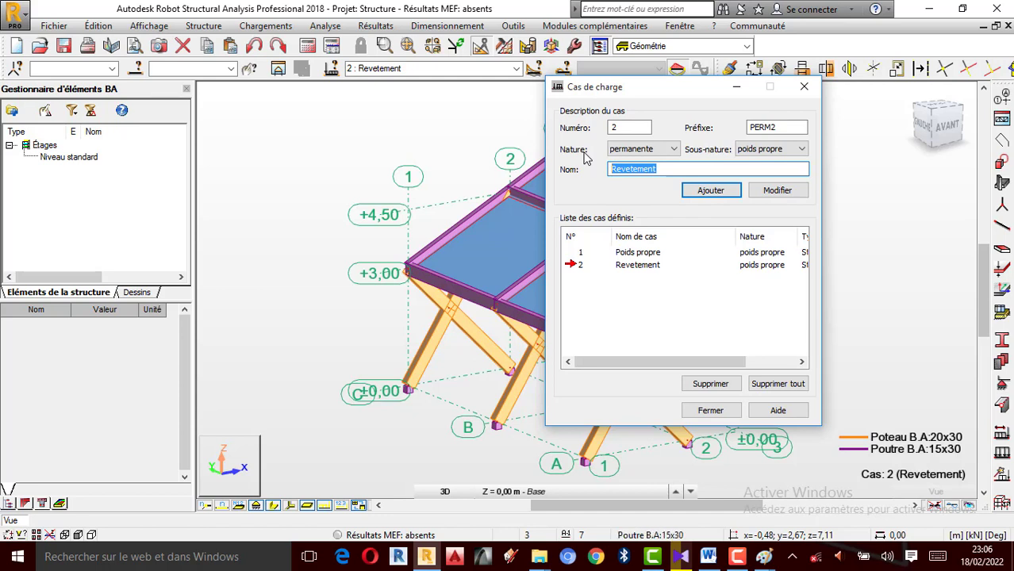
{"action": "type", "text": "E"}
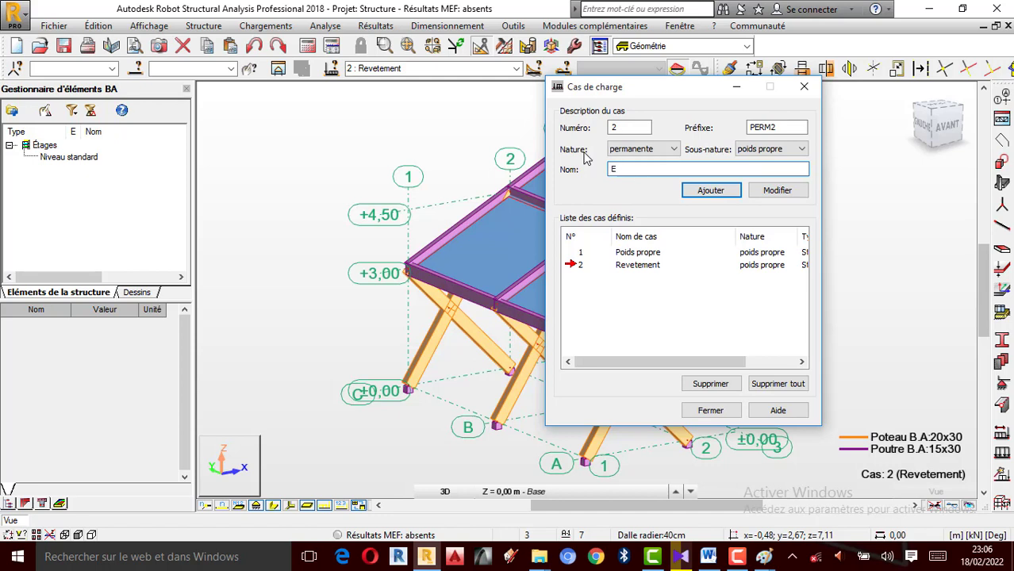
{"action": "type", "text": "t"}
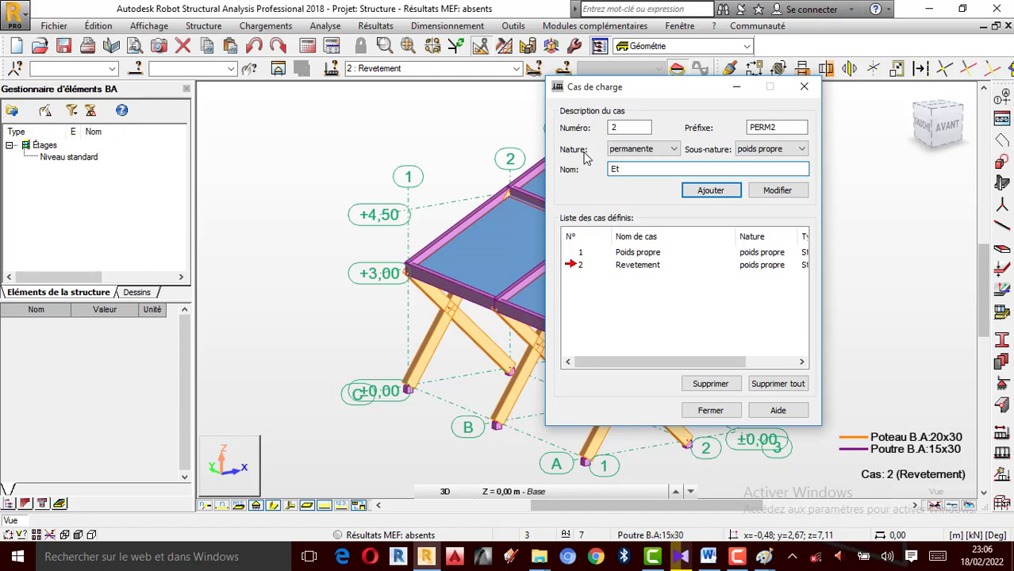
{"action": "type", "text": "anch"}
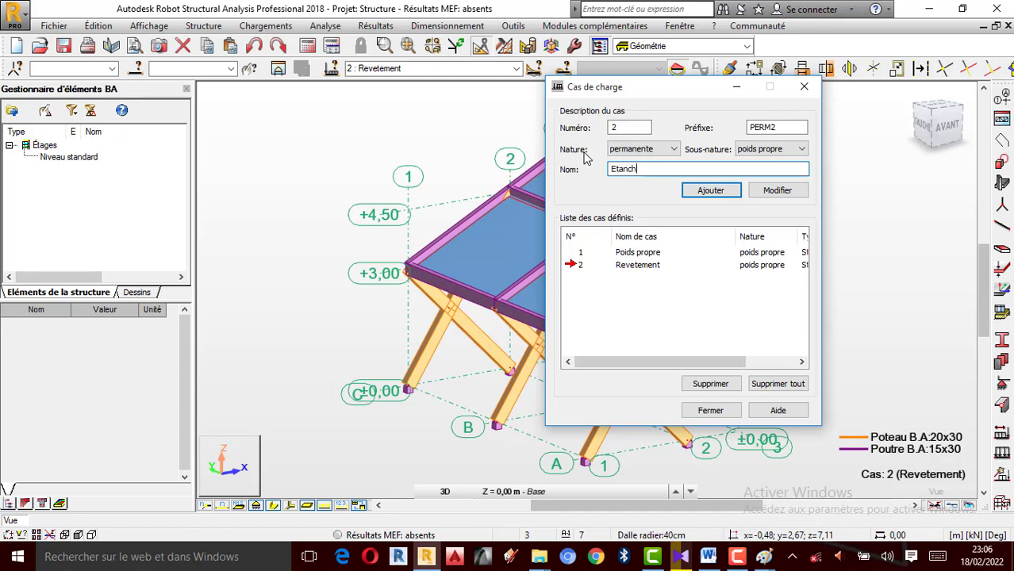
{"action": "type", "text": "eit"}
{"action": "key", "text": "BackSpace"}
{"action": "type", "text": "é"}
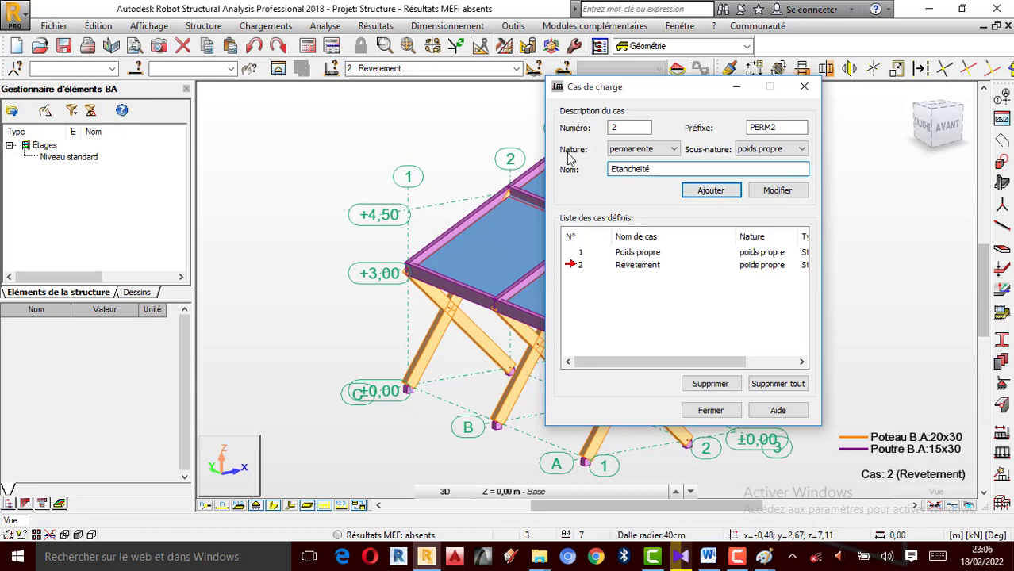
{"action": "left_click", "coordinate": [712, 193]}
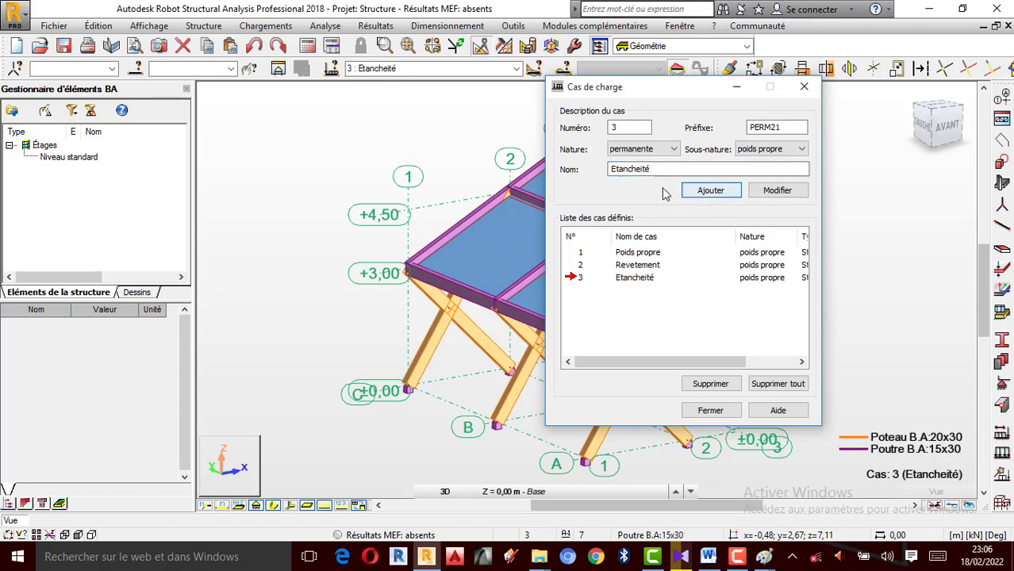
Add a load case of nature d'exploitation named "Q D'exploitation" and finish defining the load cases.
{"action": "left_click", "coordinate": [668, 149]}
{"action": "left_click", "coordinate": [635, 167]}
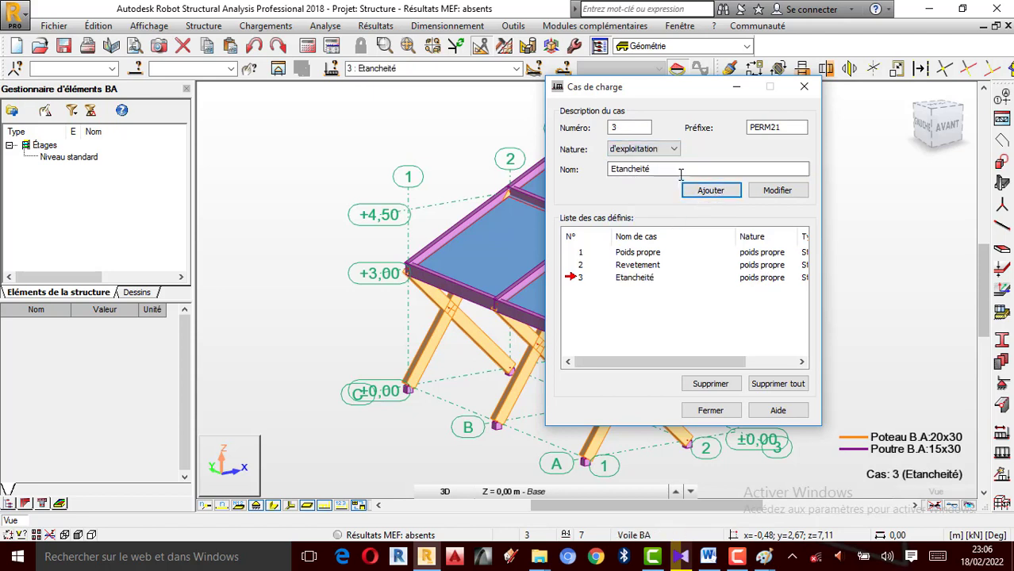
{"action": "type", "text": "q"}
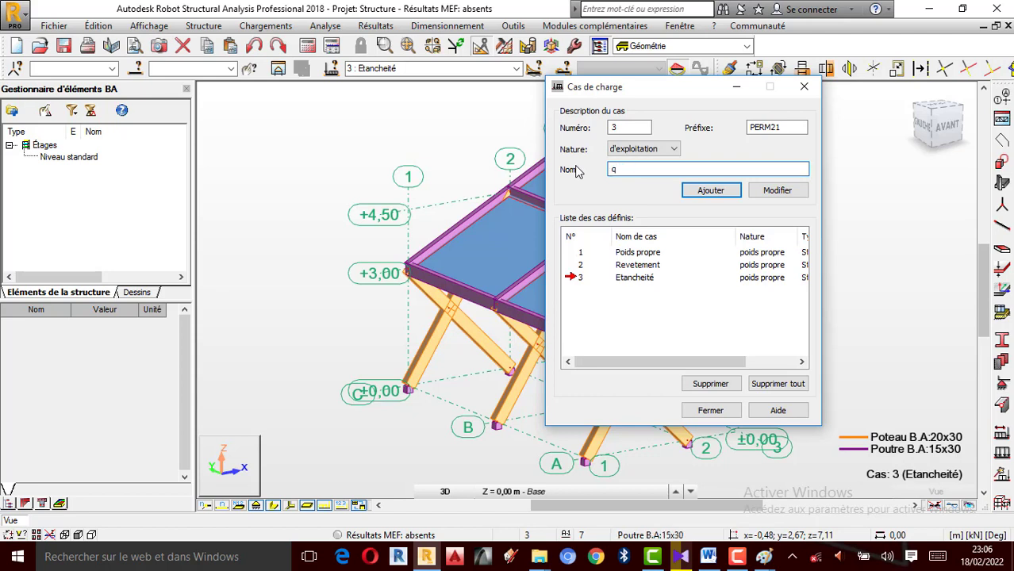
{"action": "type", "text": "Q"}
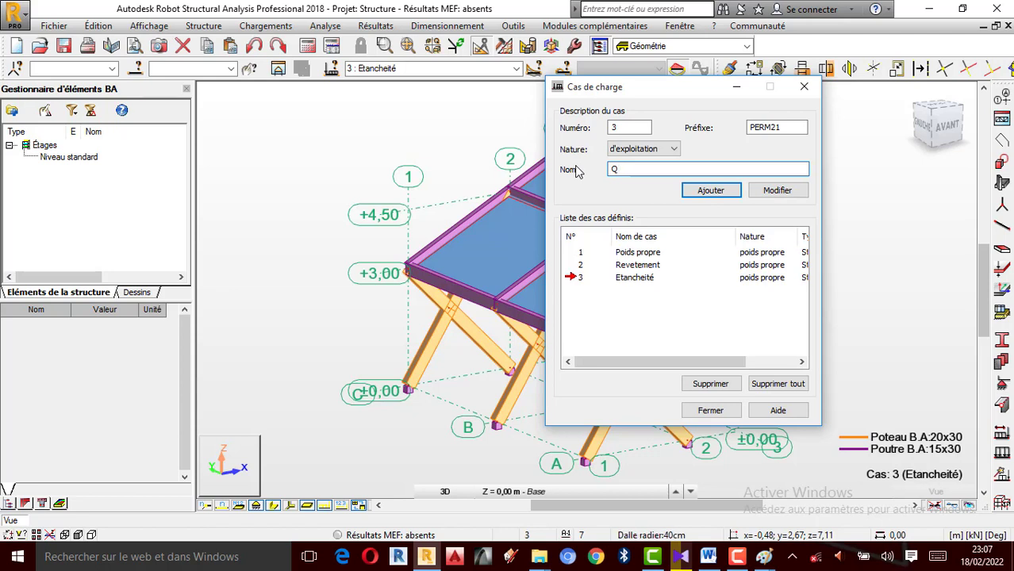
{"action": "type", "text": " D'exploitation"}
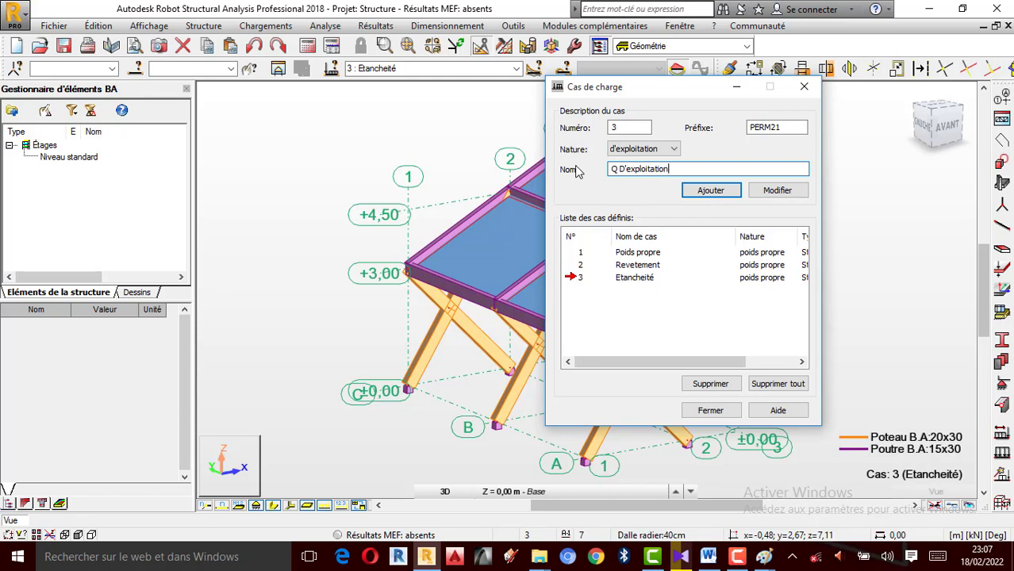
{"action": "left_click", "coordinate": [710, 198]}
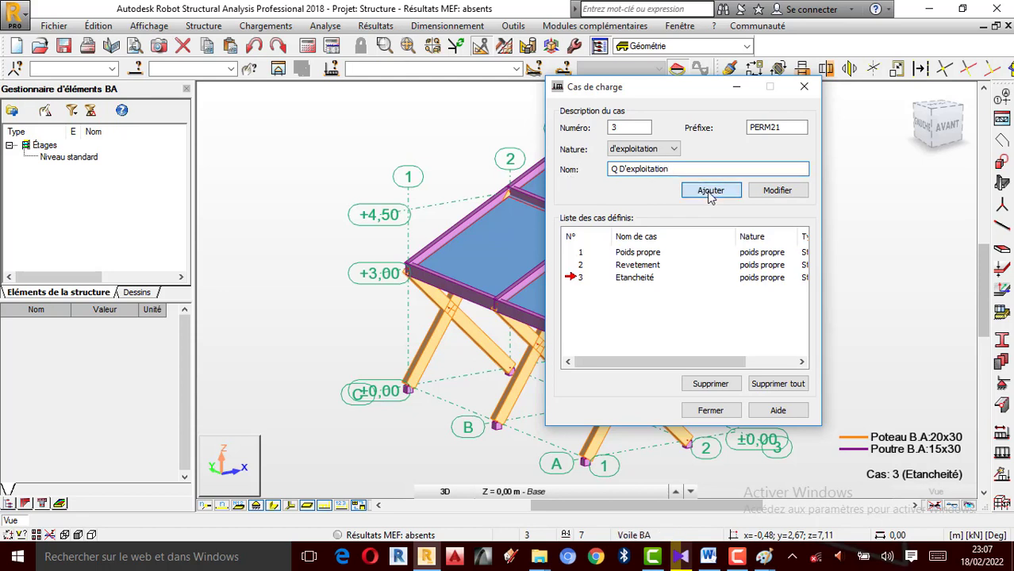
{"action": "left_click", "coordinate": [719, 413]}
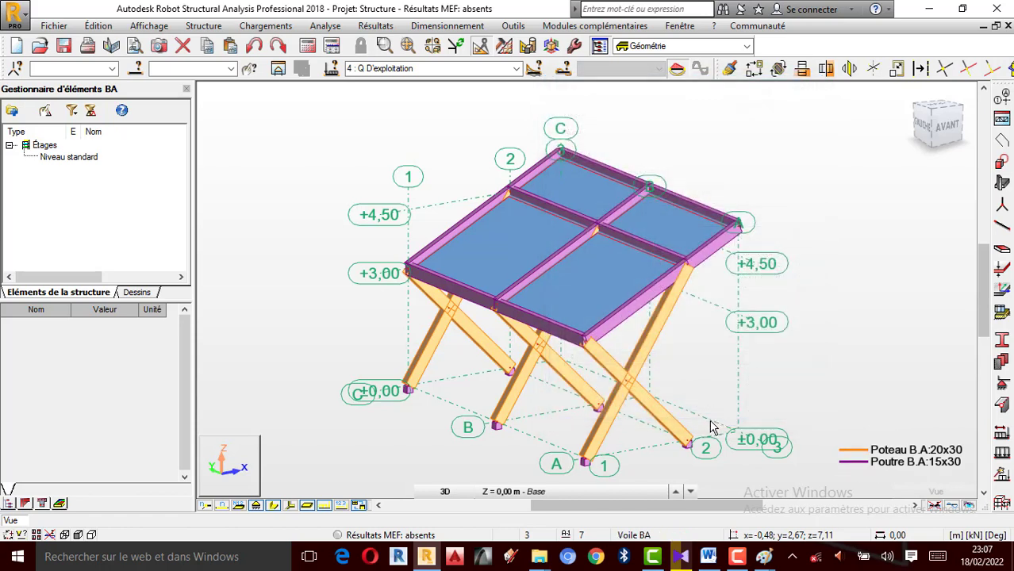
Examine the inclined slab and its supporting beams from a rotated 3D view, and return to selection mode.
{"action": "right_click", "coordinate": [826, 199]}
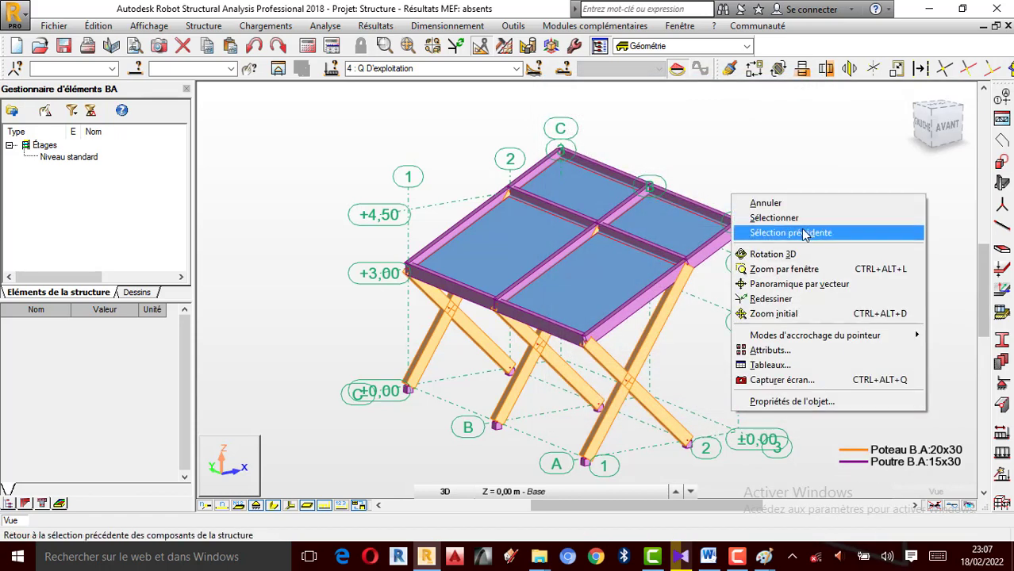
{"action": "left_click", "coordinate": [790, 255]}
{"action": "left_click_drag", "start_coordinate": [769, 295], "coordinate": [751, 285]}
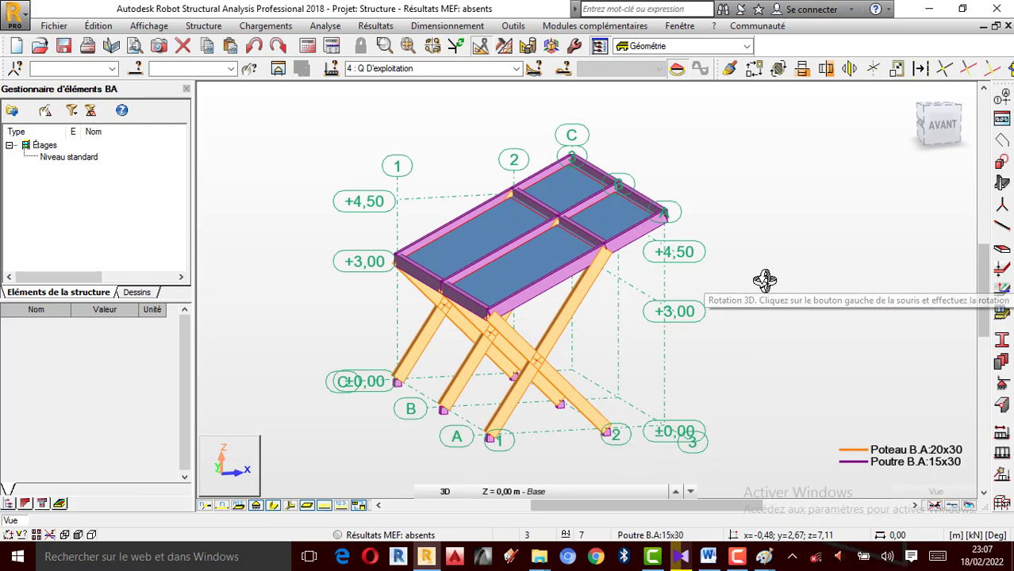
{"action": "left_click_drag", "start_coordinate": [507, 215], "coordinate": [539, 216]}
{"action": "scroll", "coordinate": [539, 216], "scroll_direction": "down", "scroll_amount": 1}
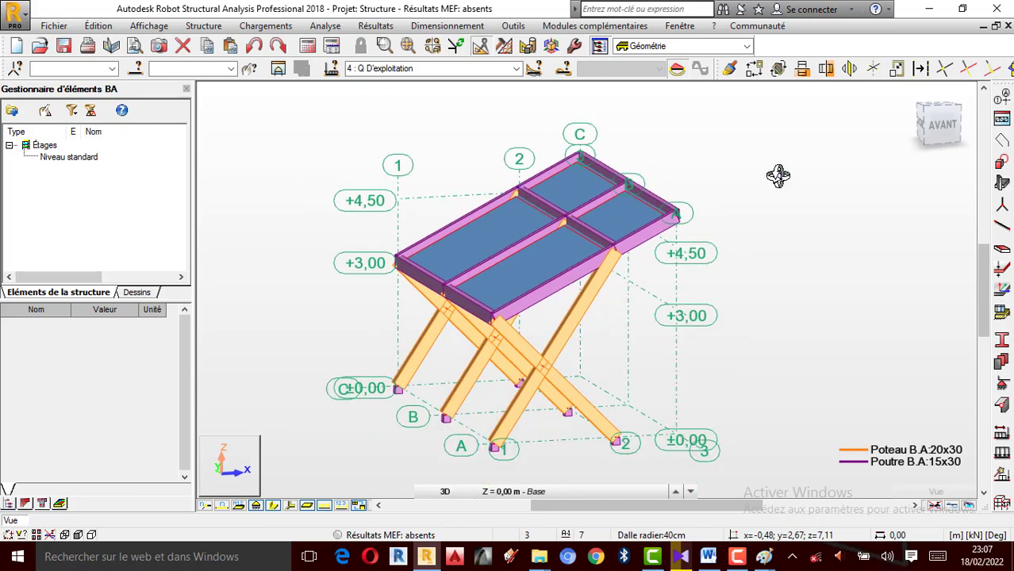
{"action": "right_click", "coordinate": [778, 174]}
{"action": "left_click", "coordinate": [750, 190]}
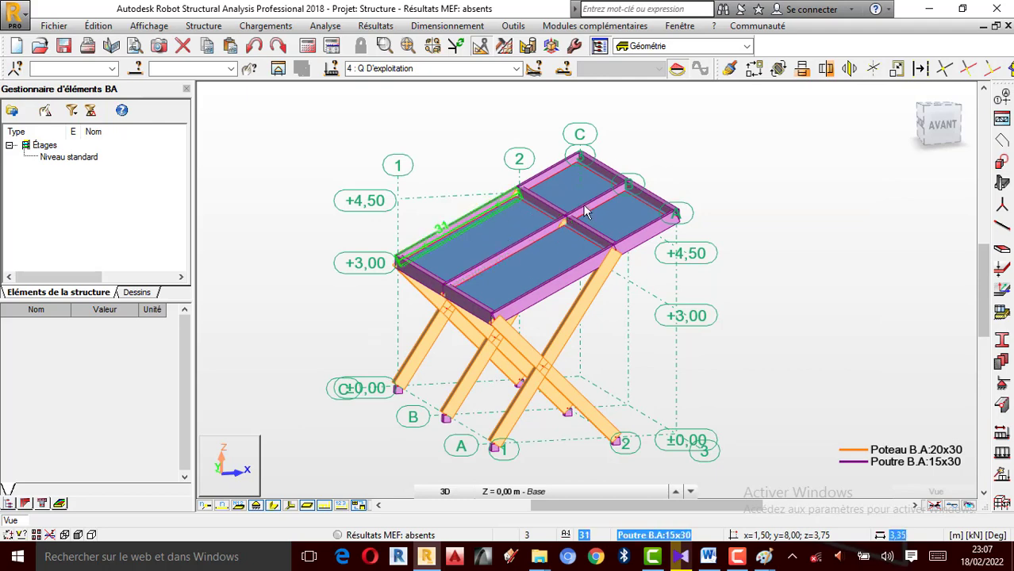
{"action": "right_click", "coordinate": [831, 200]}
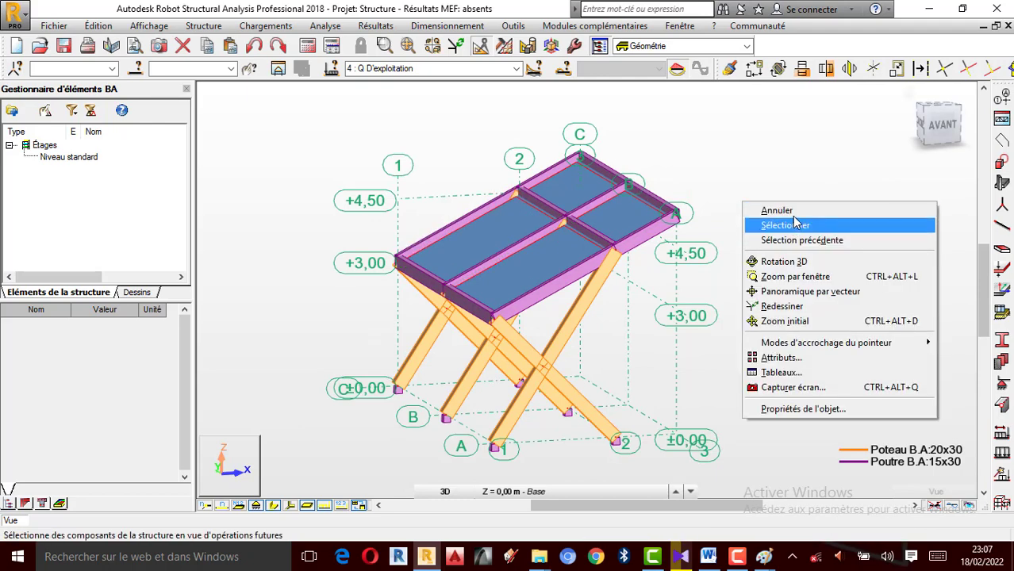
{"action": "left_click", "coordinate": [795, 223]}
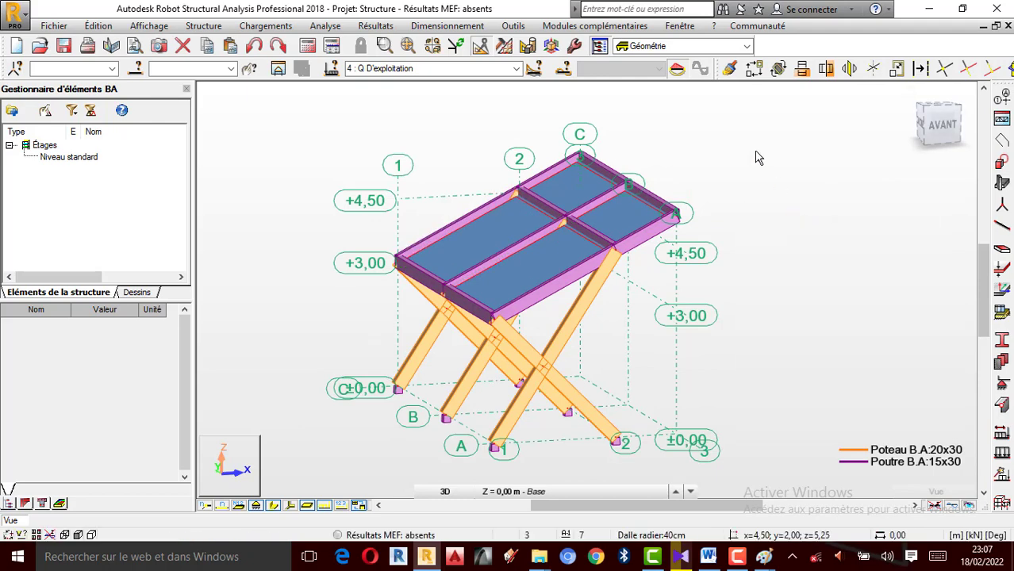
Display the selection tools toolbar and dock it beside the Géométrie layout selector.
{"action": "left_click", "coordinate": [270, 69]}
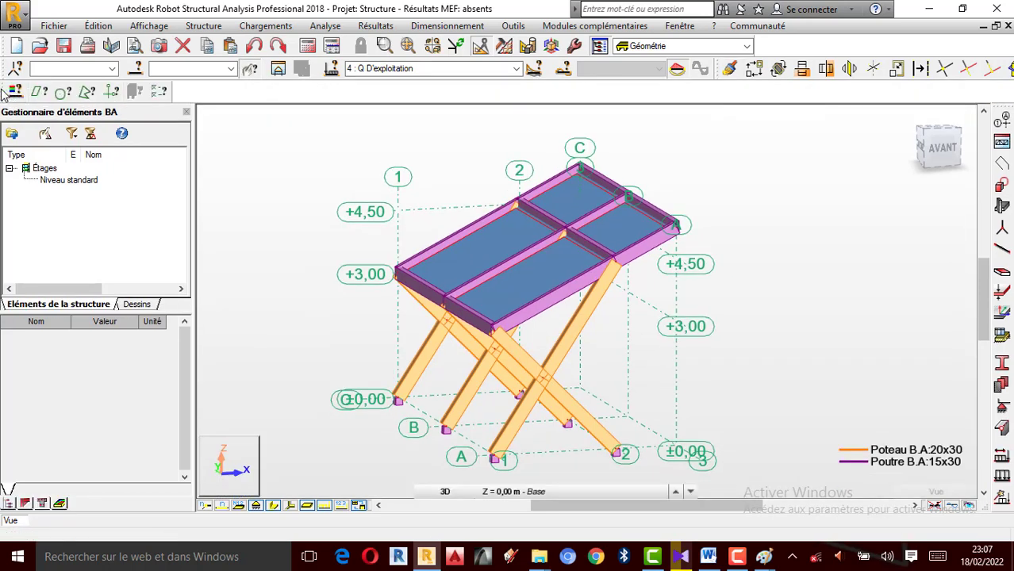
{"action": "left_click_drag", "start_coordinate": [4, 93], "coordinate": [755, 49]}
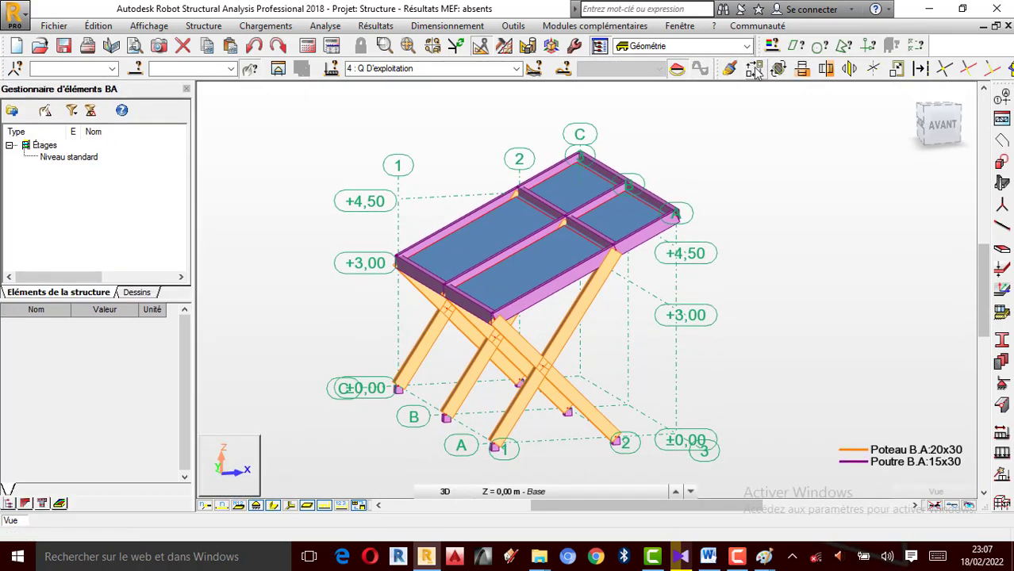
{"action": "left_click", "coordinate": [753, 69]}
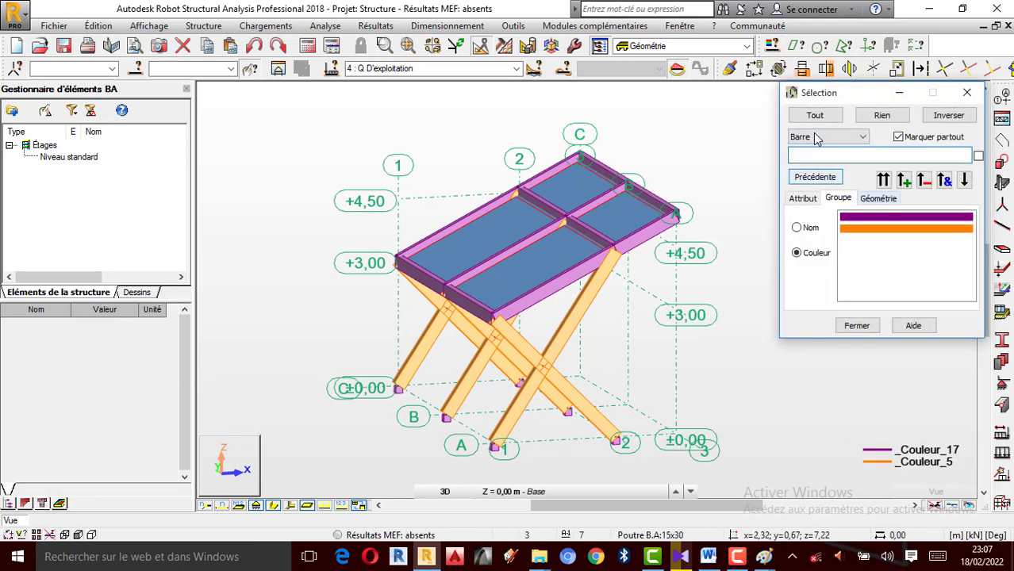
{"action": "left_click", "coordinate": [817, 139]}
{"action": "left_click", "coordinate": [813, 185]}
{"action": "left_click", "coordinate": [802, 199]}
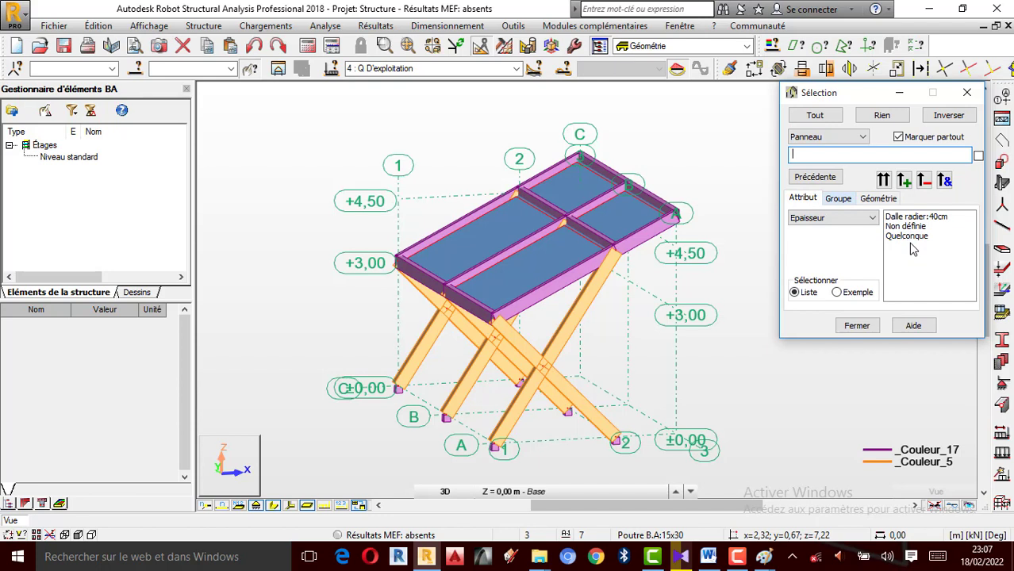
{"action": "left_click", "coordinate": [873, 200]}
{"action": "left_click", "coordinate": [840, 200]}
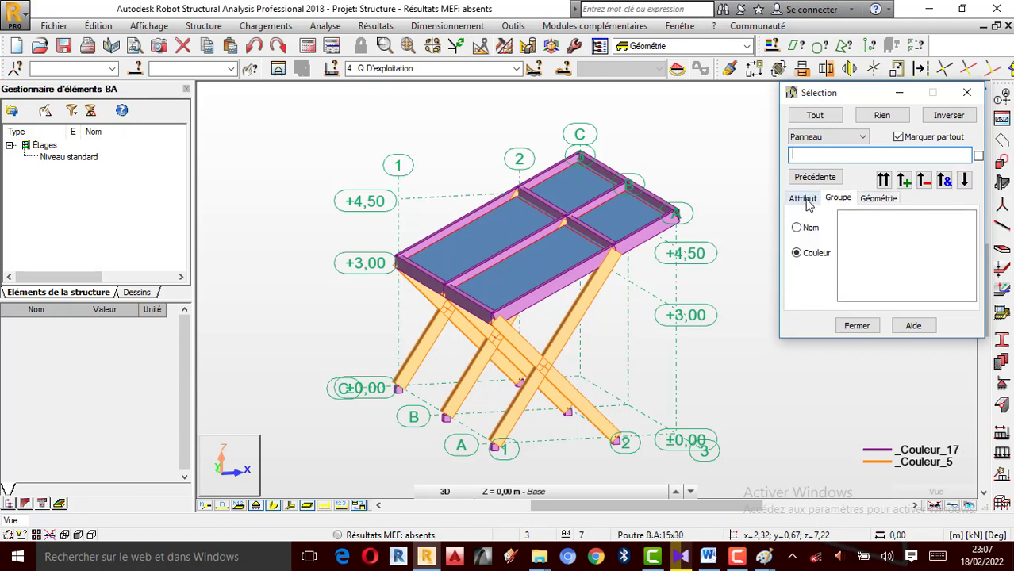
{"action": "left_click", "coordinate": [805, 200]}
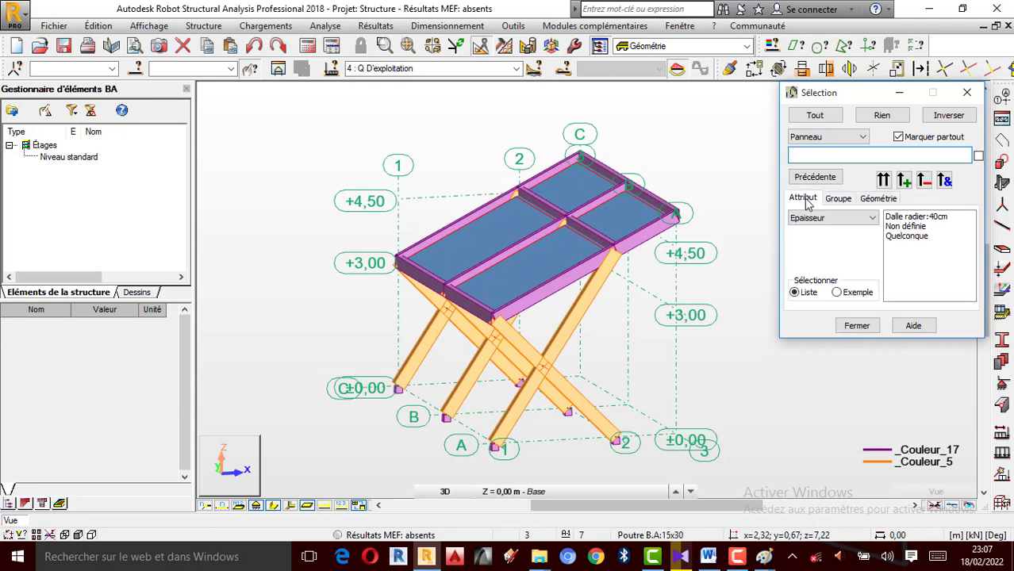
{"action": "left_click", "coordinate": [967, 93]}
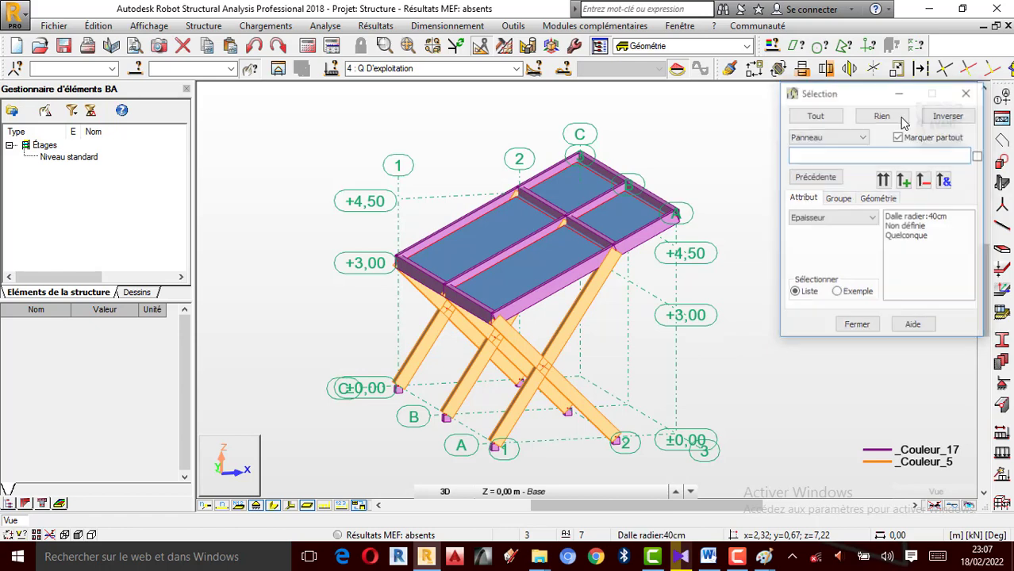
Select the four inclined slab panels and assign them the thickness Dalle:10cm.
{"action": "left_click", "coordinate": [578, 204], "text": "ctrl"}
{"action": "left_click", "coordinate": [603, 230], "text": "ctrl"}
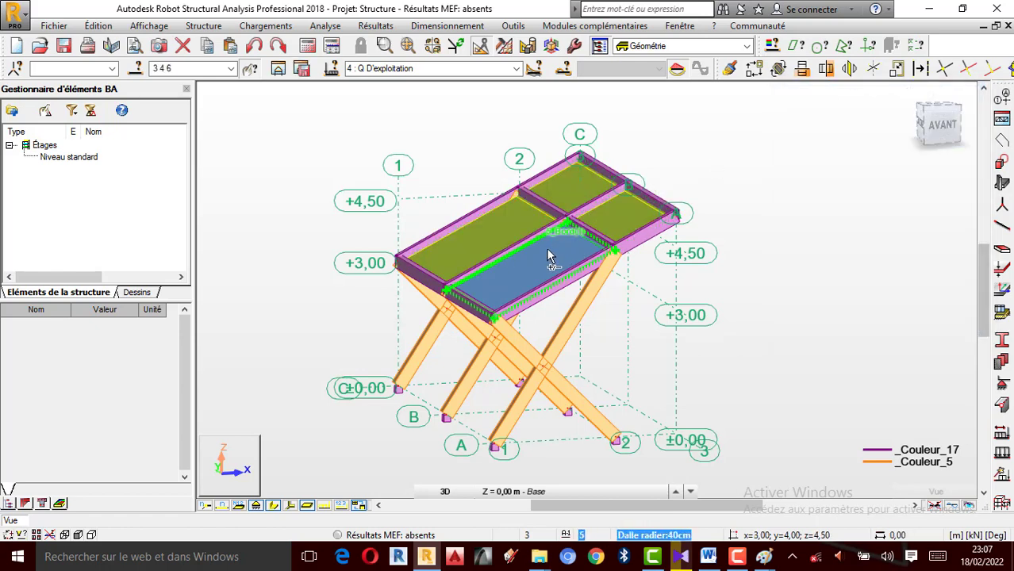
{"action": "left_click", "coordinate": [546, 248], "text": "ctrl"}
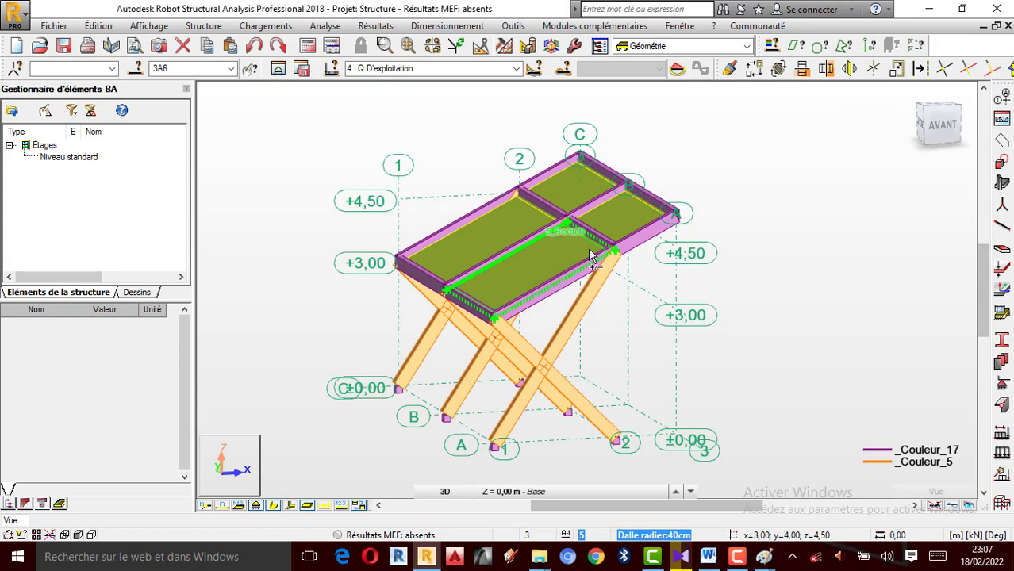
{"action": "left_click", "coordinate": [1002, 270]}
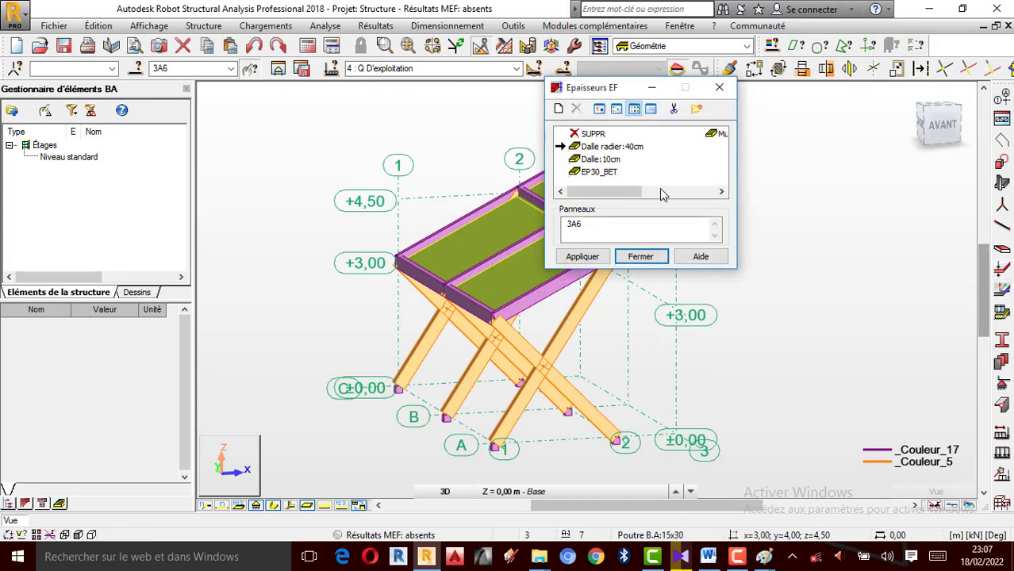
{"action": "left_click", "coordinate": [600, 159]}
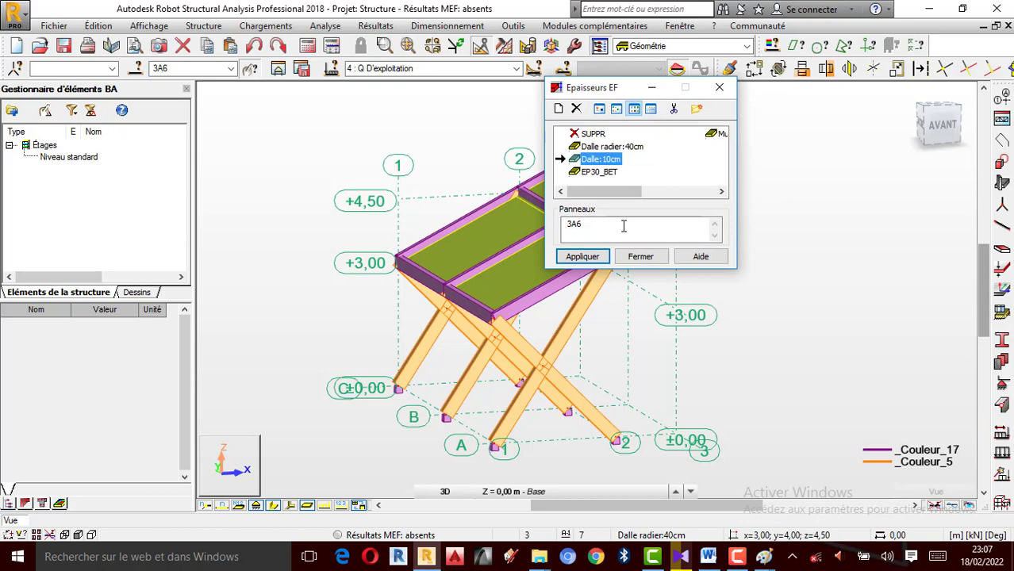
{"action": "left_click", "coordinate": [593, 259]}
{"action": "left_click", "coordinate": [641, 257]}
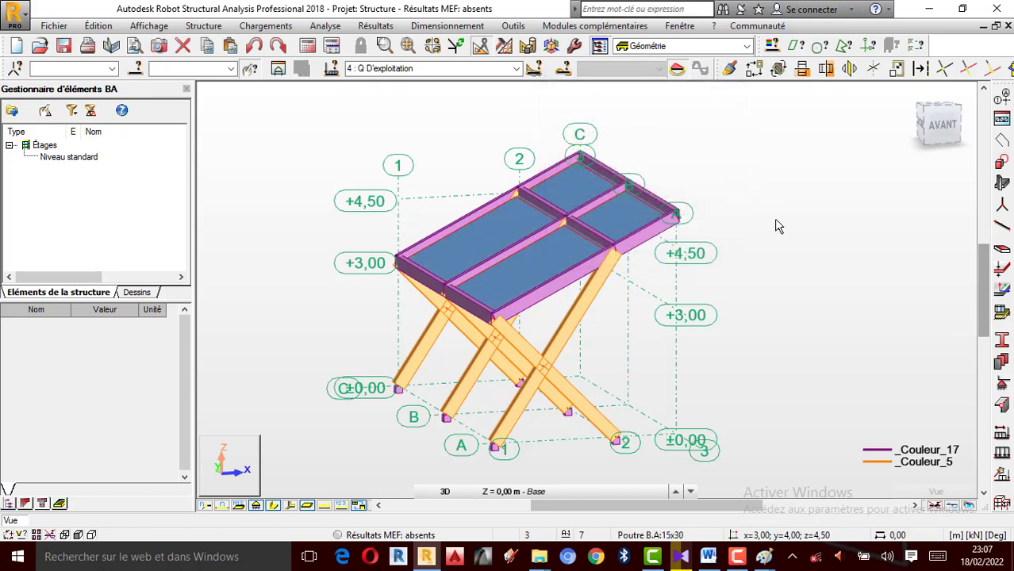
Check the thickness assigned to the slab panels, and return to selection mode.
{"action": "left_click", "coordinate": [526, 223]}
{"action": "left_click", "coordinate": [576, 194], "text": "ctrl"}
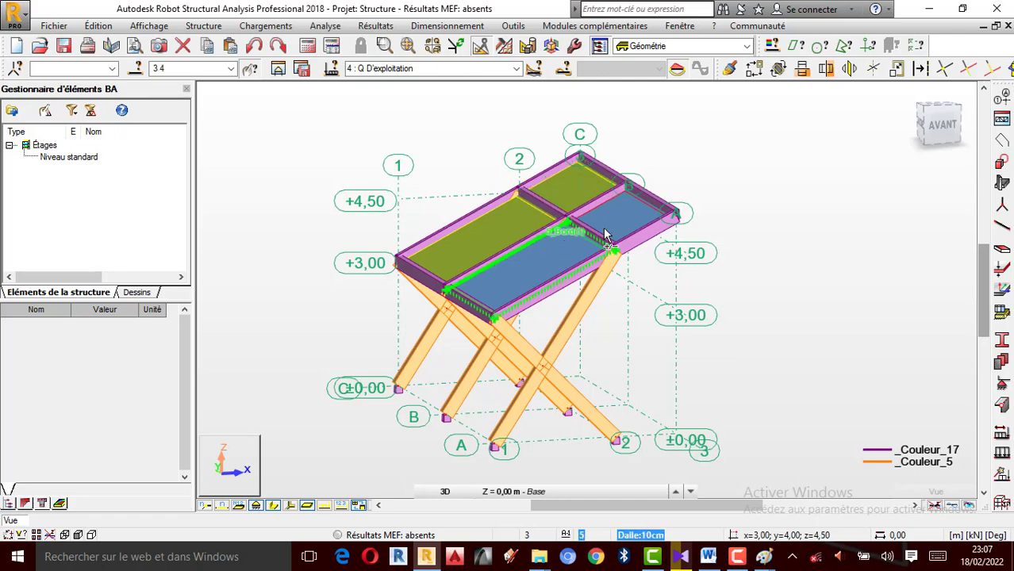
{"action": "right_click", "coordinate": [818, 199]}
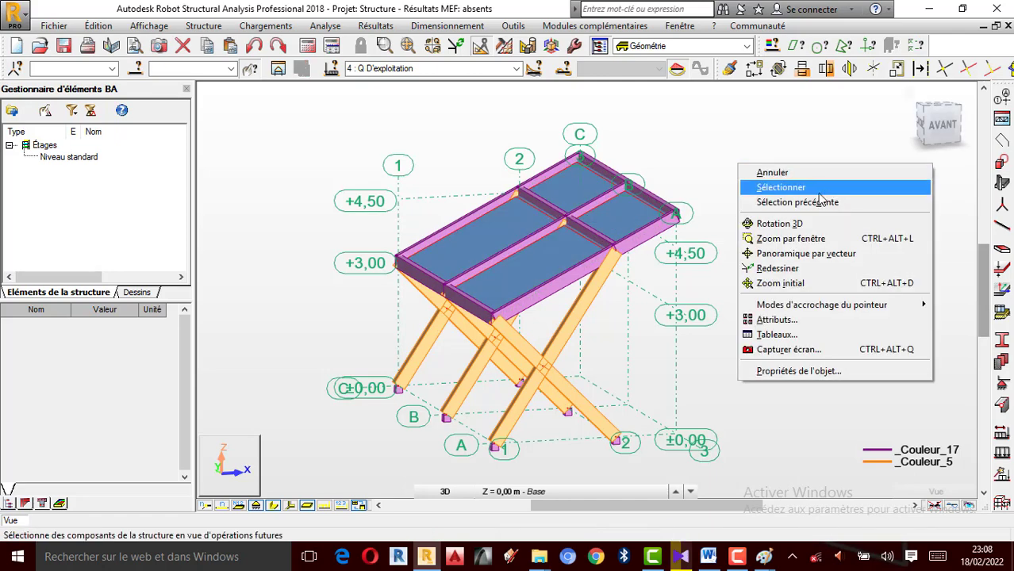
{"action": "left_click", "coordinate": [791, 188]}
{"action": "right_click", "coordinate": [706, 173]}
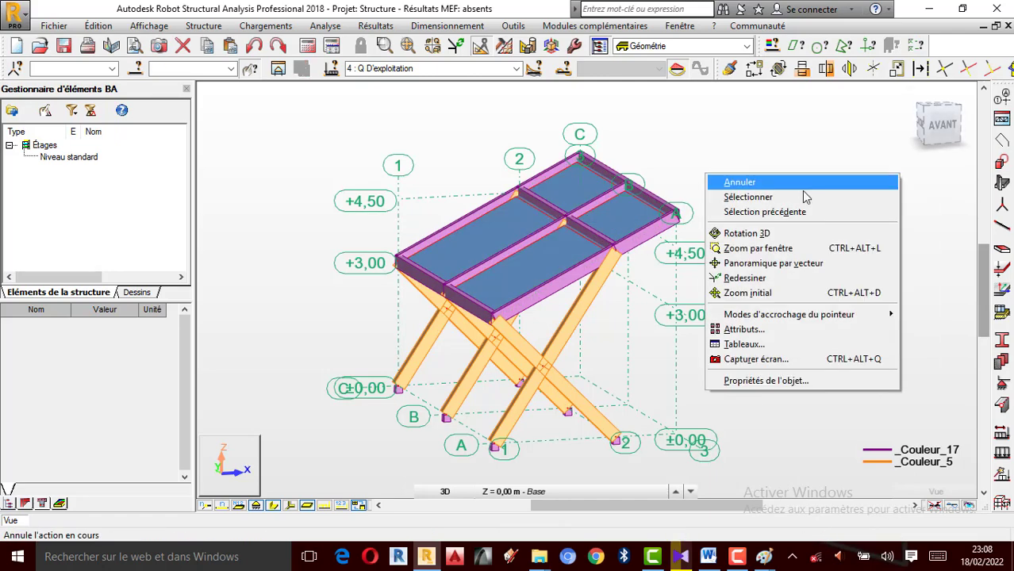
{"action": "left_click", "coordinate": [760, 199]}
Enable the Epaisseur des panneaux display attribute for panels and apply it to the 3D view.
{"action": "right_click", "coordinate": [691, 193]}
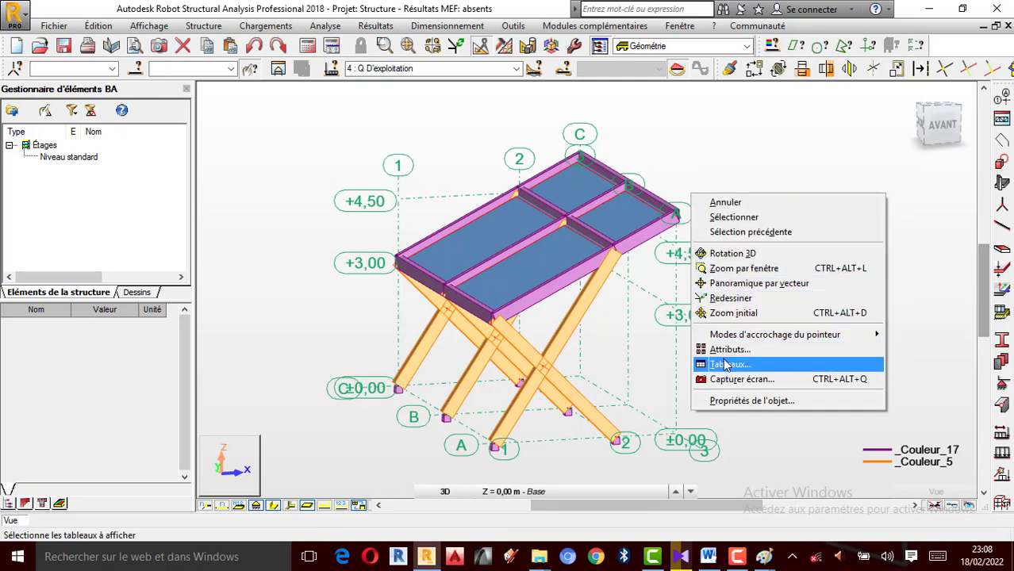
{"action": "left_click", "coordinate": [728, 349]}
{"action": "left_click", "coordinate": [173, 229]}
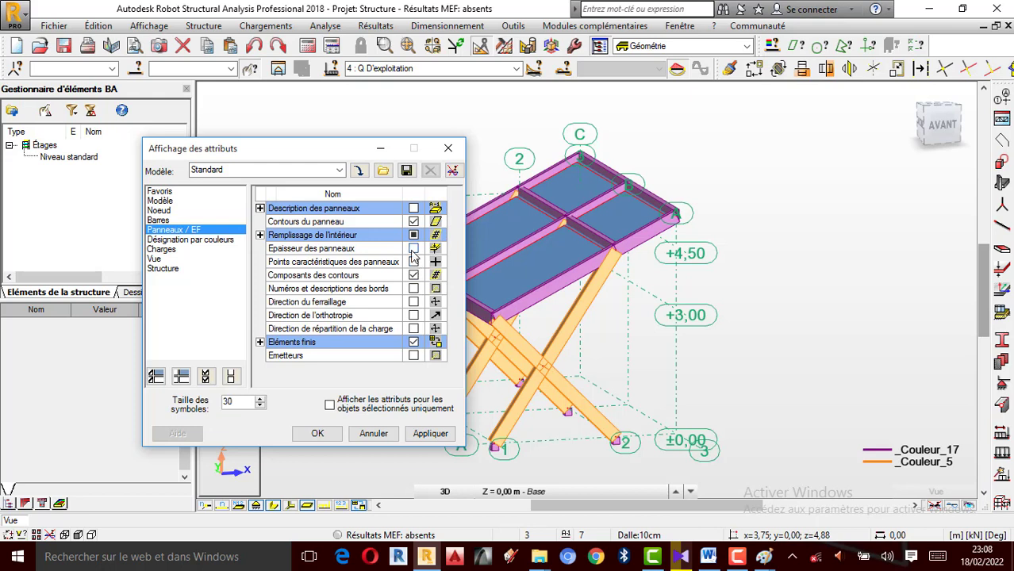
{"action": "left_click", "coordinate": [413, 248]}
{"action": "left_click", "coordinate": [432, 436]}
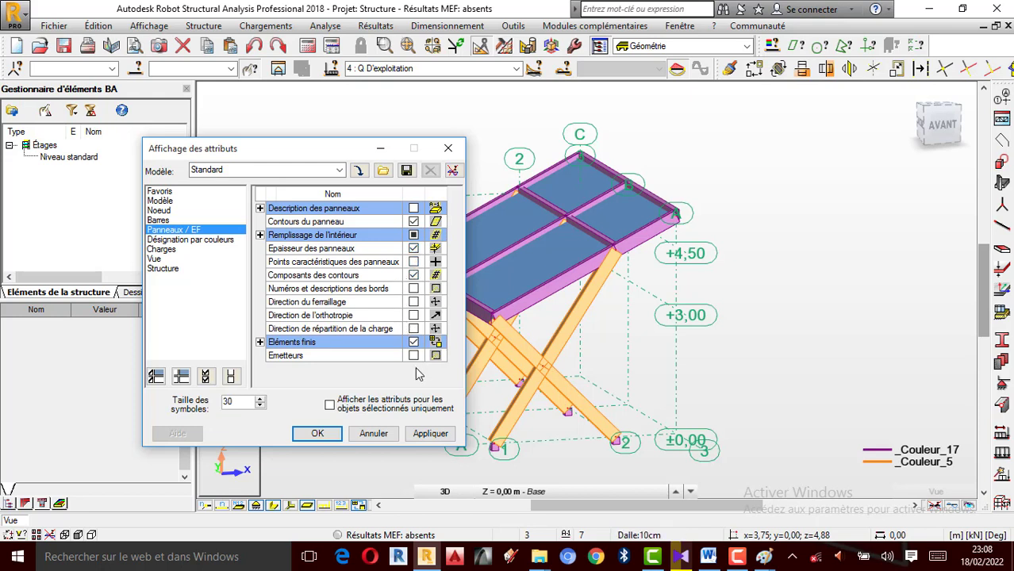
{"action": "left_click", "coordinate": [430, 433]}
{"action": "left_click", "coordinate": [448, 148]}
{"action": "right_click", "coordinate": [831, 217]}
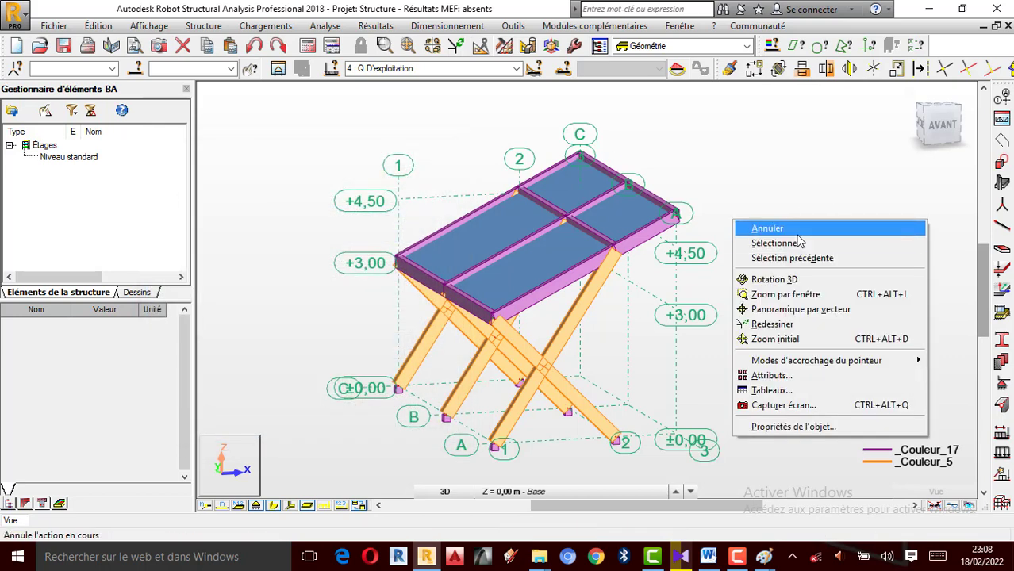
{"action": "left_click", "coordinate": [807, 233]}
Define a uniform surface load of -1,32 kPa along global Z in load case 2, Revetement.
{"action": "left_click", "coordinate": [515, 69]}
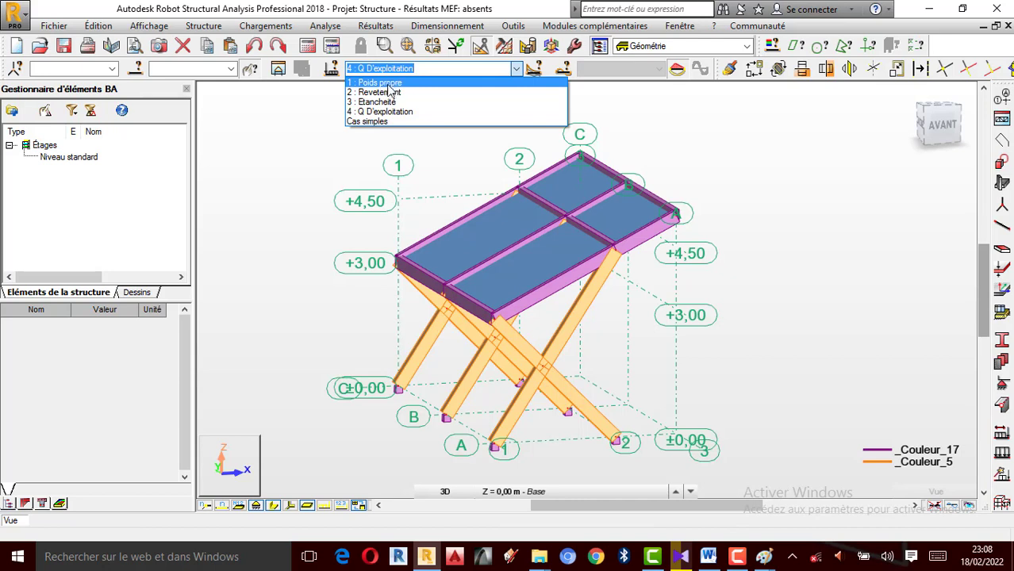
{"action": "left_click", "coordinate": [380, 83]}
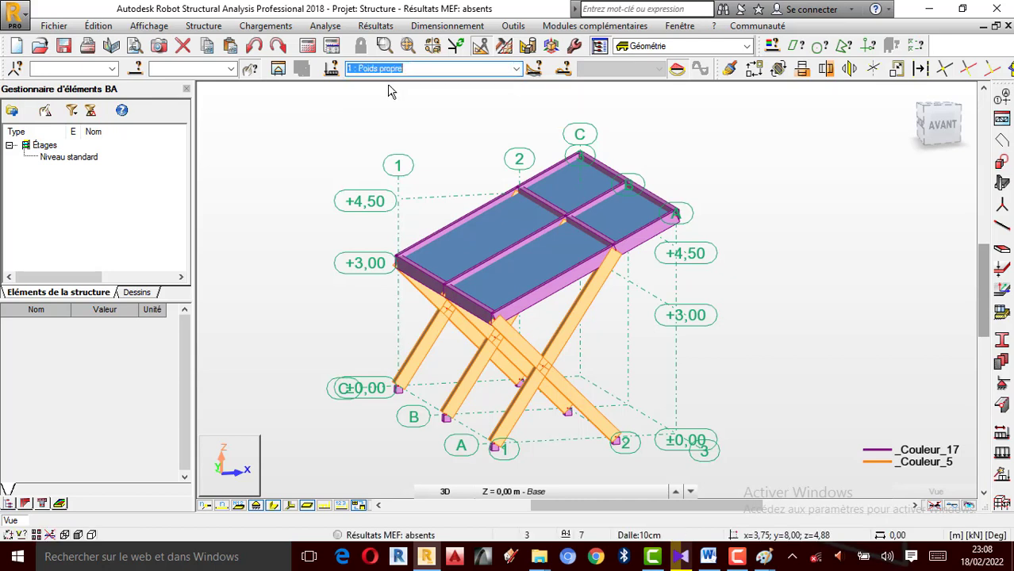
{"action": "left_click", "coordinate": [516, 68]}
{"action": "left_click", "coordinate": [389, 95]}
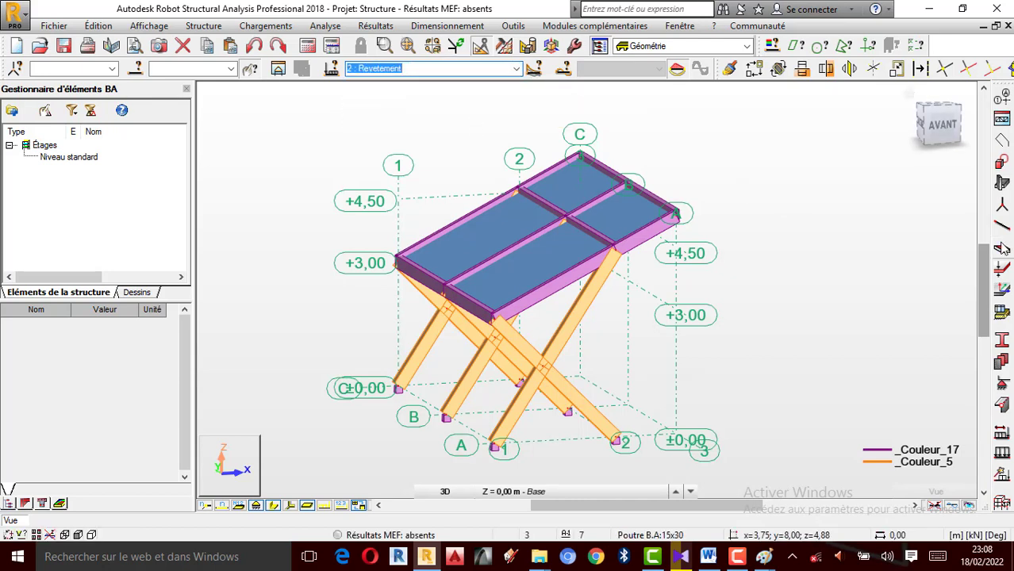
{"action": "left_click", "coordinate": [1005, 453]}
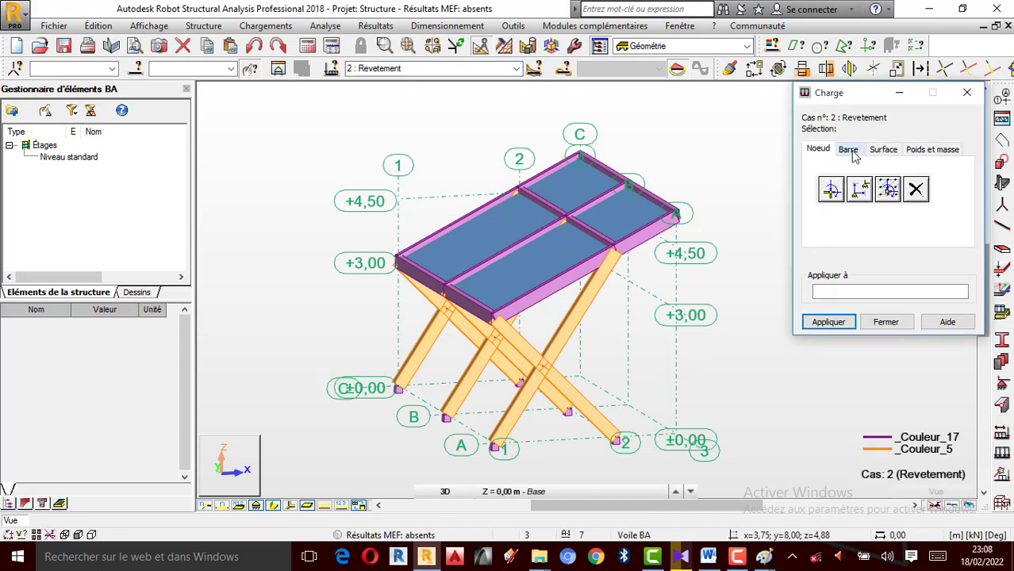
{"action": "left_click", "coordinate": [880, 153]}
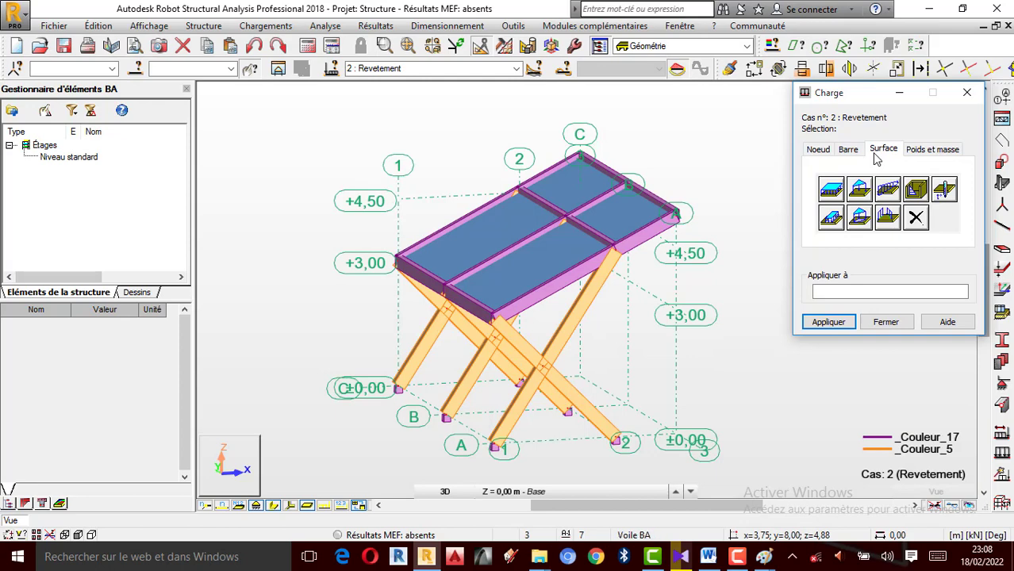
{"action": "left_click", "coordinate": [830, 192]}
{"action": "double_click", "coordinate": [897, 284]}
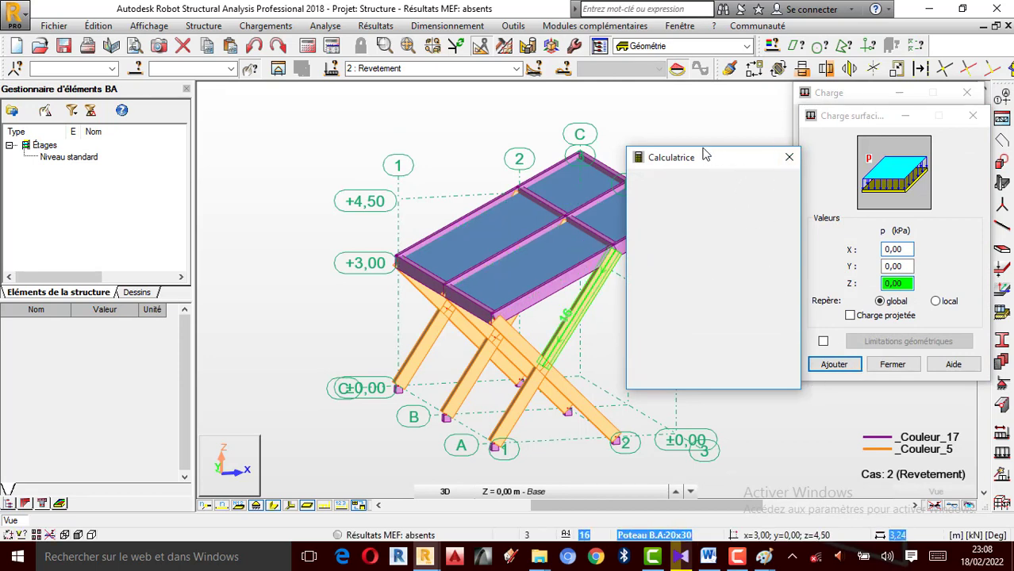
{"action": "left_click", "coordinate": [738, 557]}
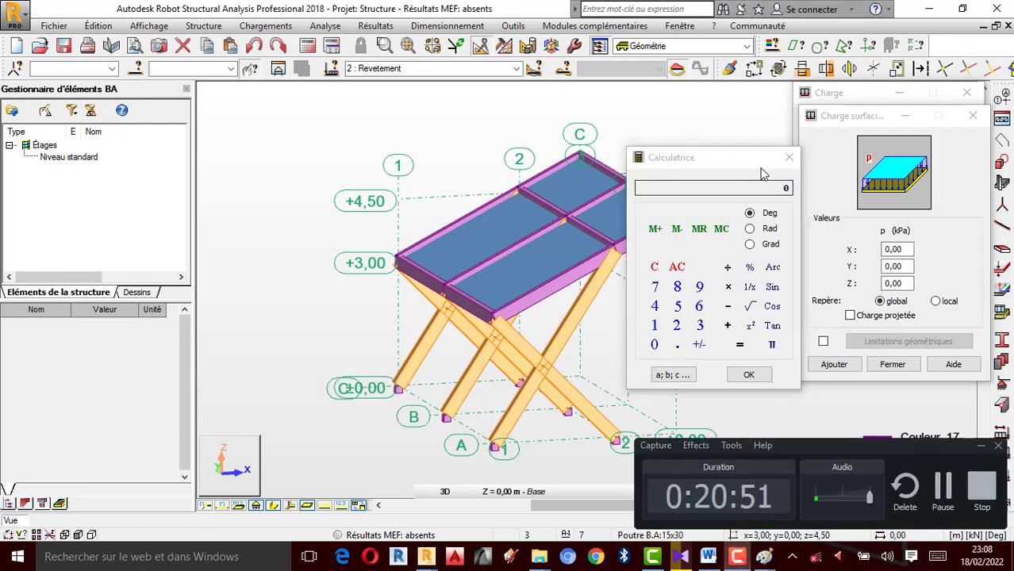
{"action": "left_click", "coordinate": [943, 484]}
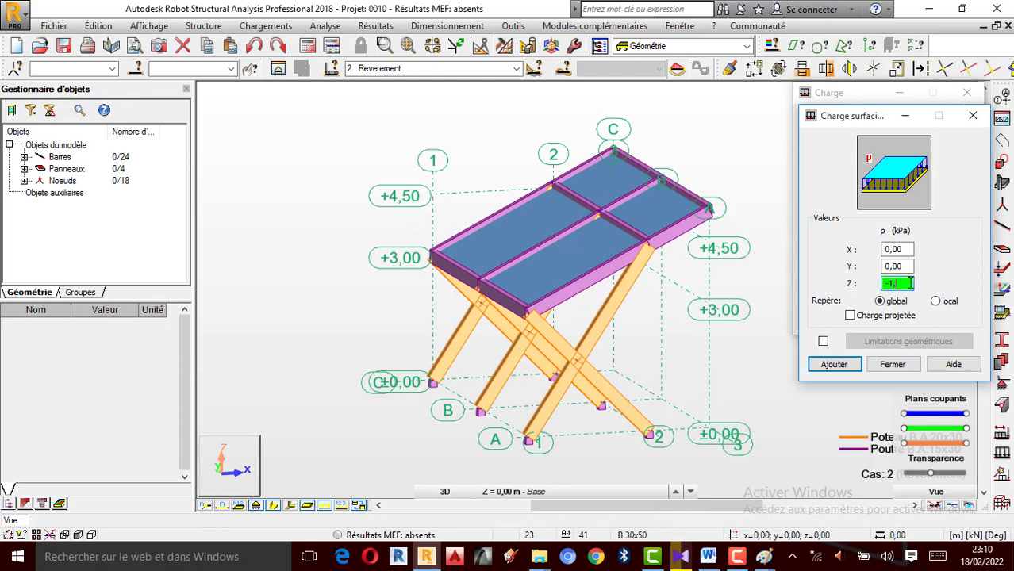
{"action": "type", "text": "2"}
{"action": "left_click", "coordinate": [834, 364]}
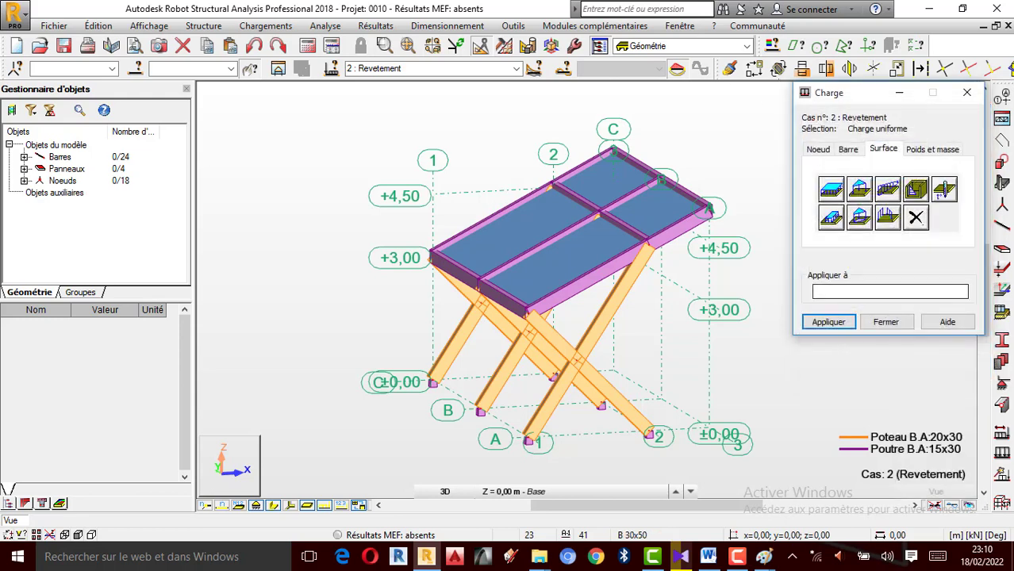
Select all panels with thickness Dalle:10cm and apply the uniform Revetement load to them.
{"action": "left_click", "coordinate": [773, 46]}
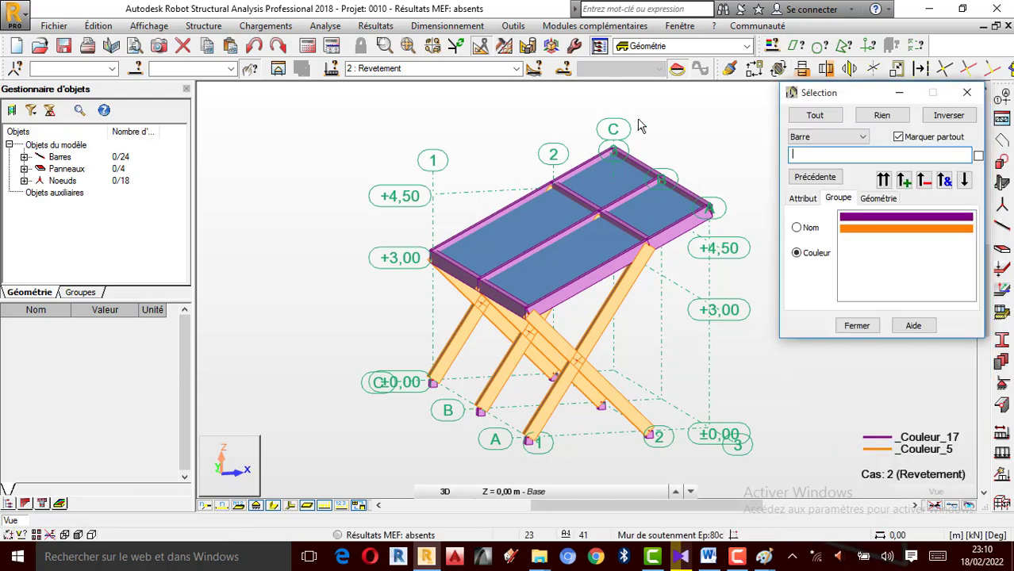
{"action": "left_click_drag", "start_coordinate": [843, 94], "coordinate": [198, 138]}
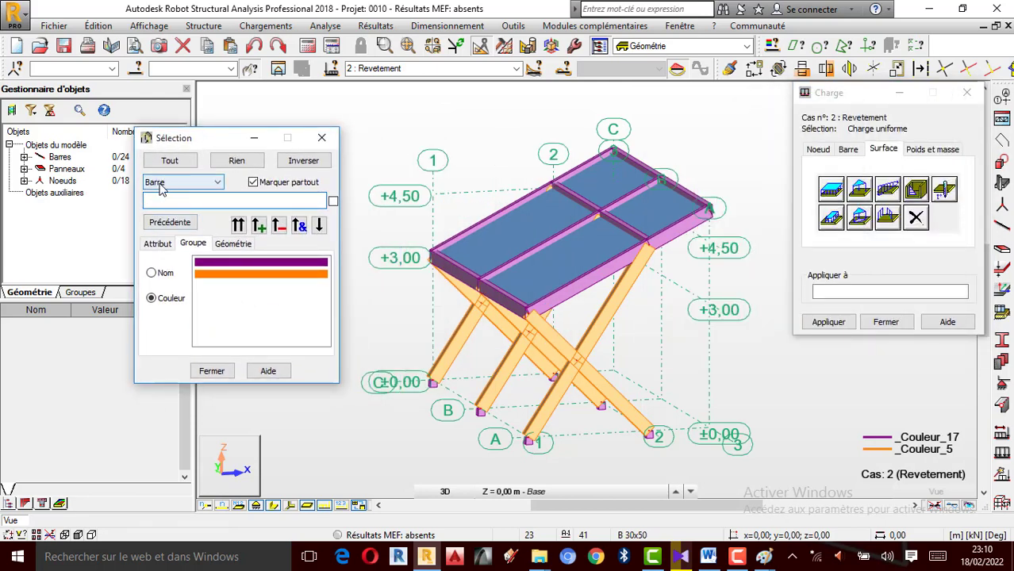
{"action": "left_click", "coordinate": [158, 244]}
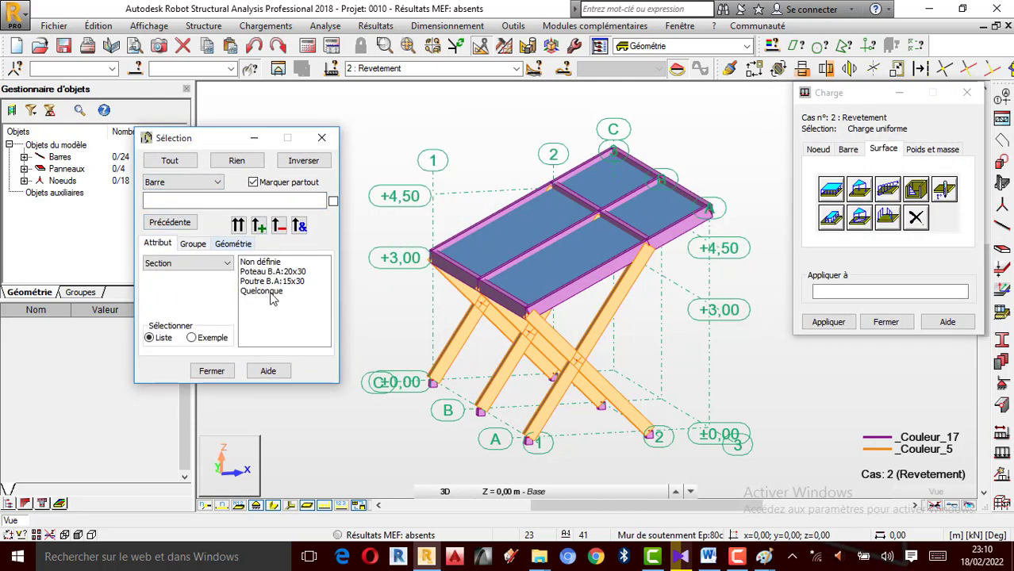
{"action": "left_click", "coordinate": [190, 181]}
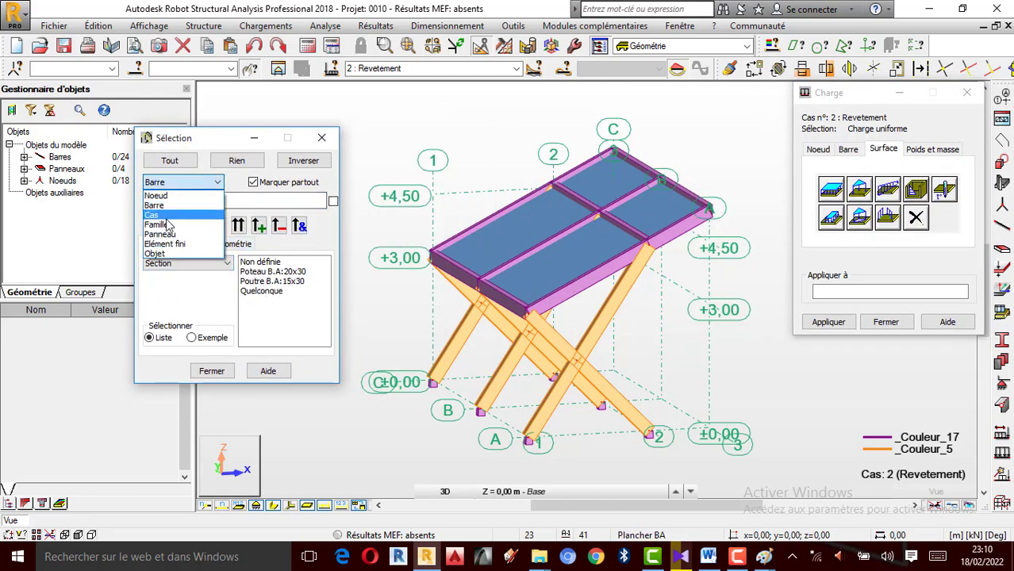
{"action": "left_click", "coordinate": [168, 236]}
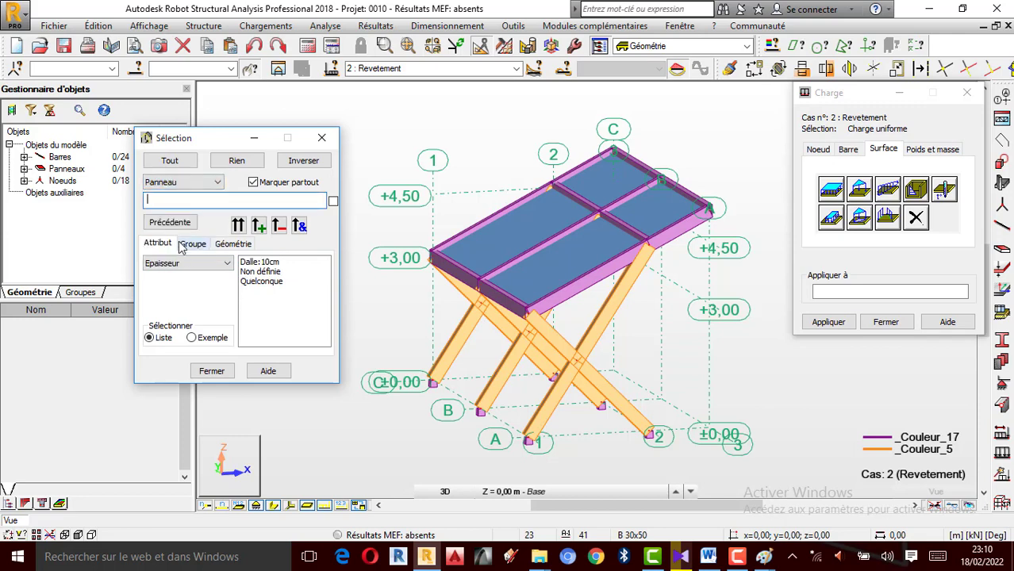
{"action": "left_click", "coordinate": [259, 261]}
{"action": "left_click", "coordinate": [259, 228]}
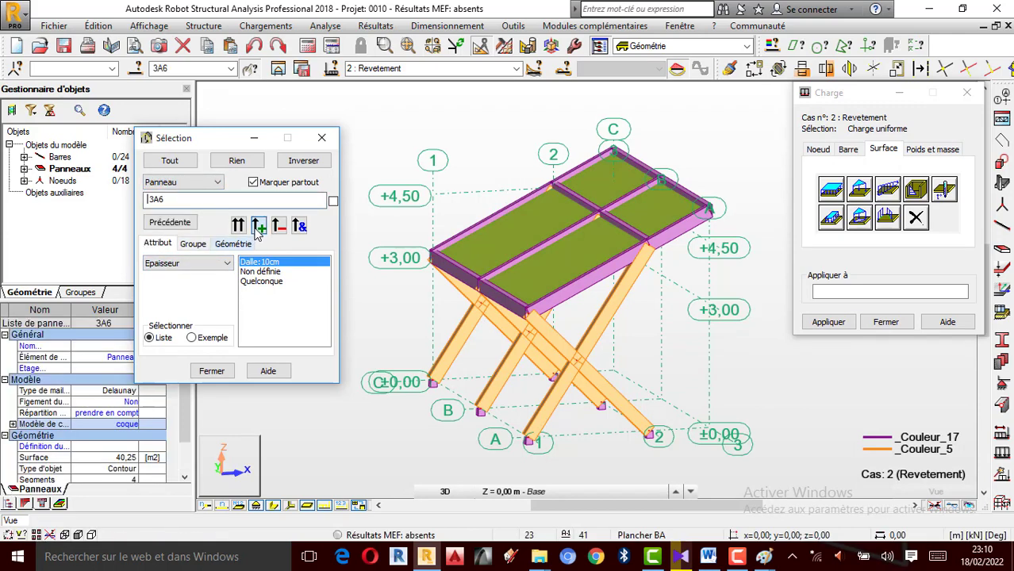
{"action": "left_click", "coordinate": [829, 321]}
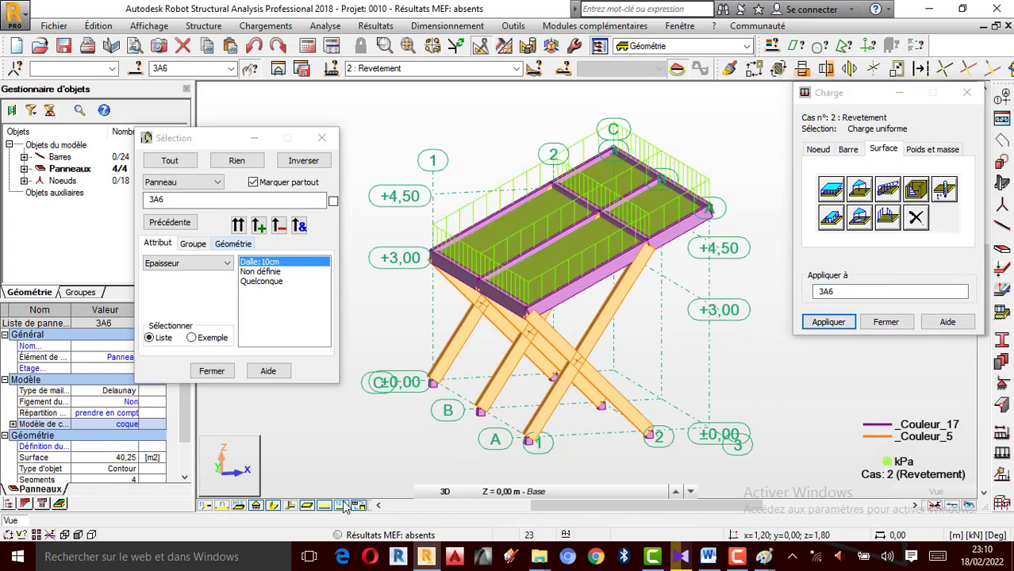
{"action": "left_click", "coordinate": [887, 322]}
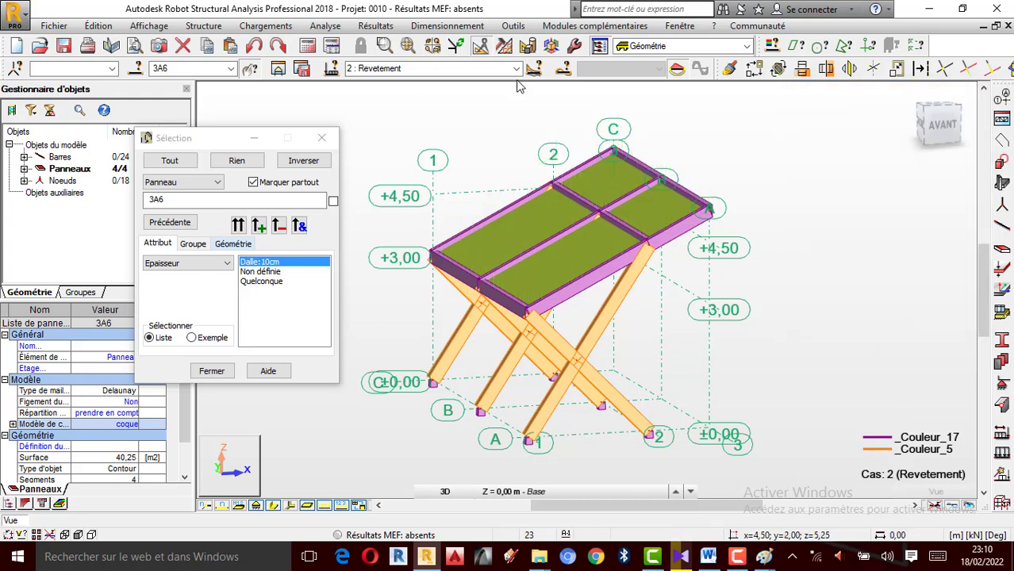
Apply a uniform surface load of -0,30 kPa along global Z to the selected panels in load case 3, Etancheité.
{"action": "left_click", "coordinate": [421, 68]}
{"action": "left_click", "coordinate": [396, 103]}
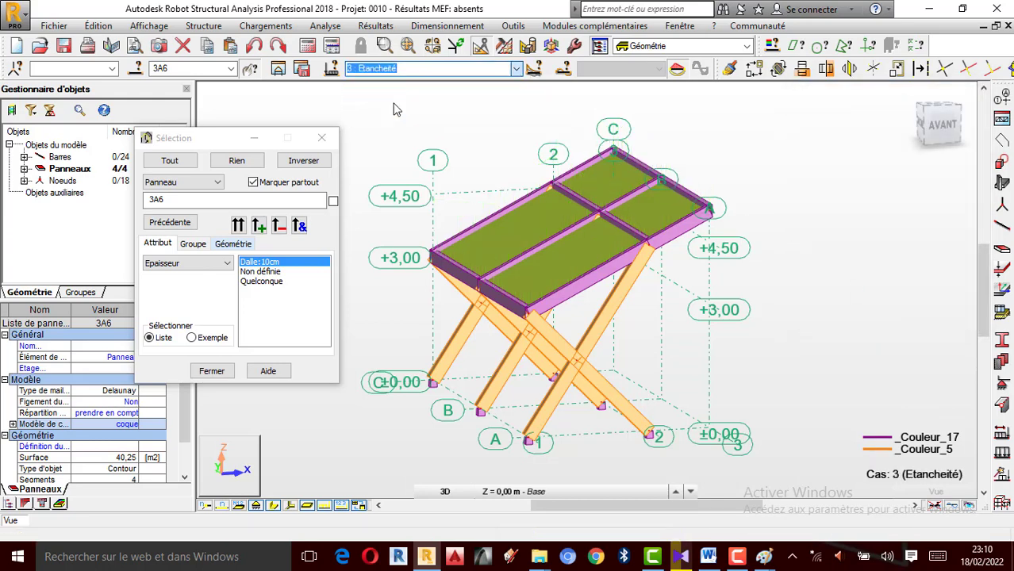
{"action": "left_click", "coordinate": [1002, 454]}
{"action": "left_click", "coordinate": [881, 150]}
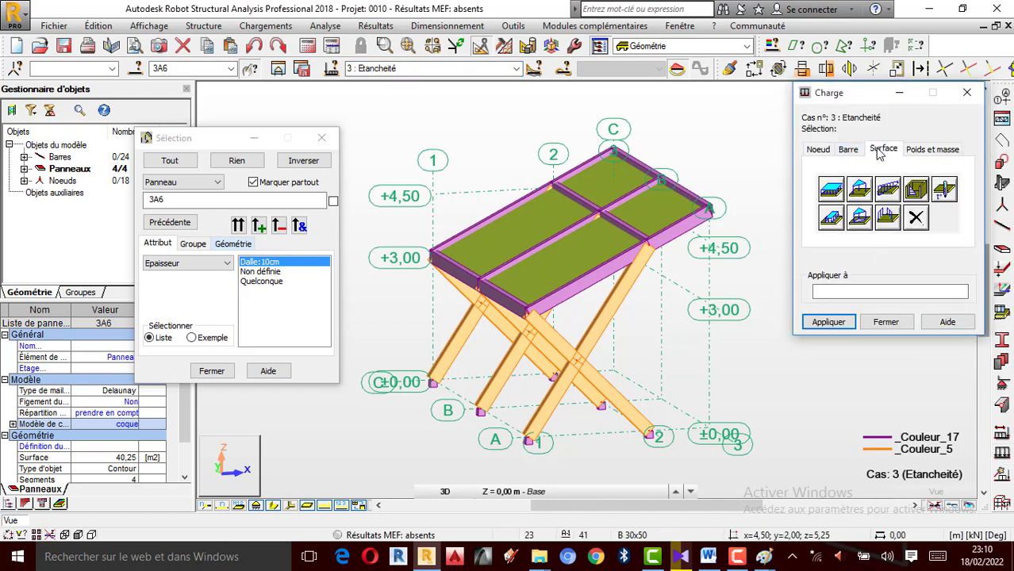
{"action": "left_click", "coordinate": [833, 190]}
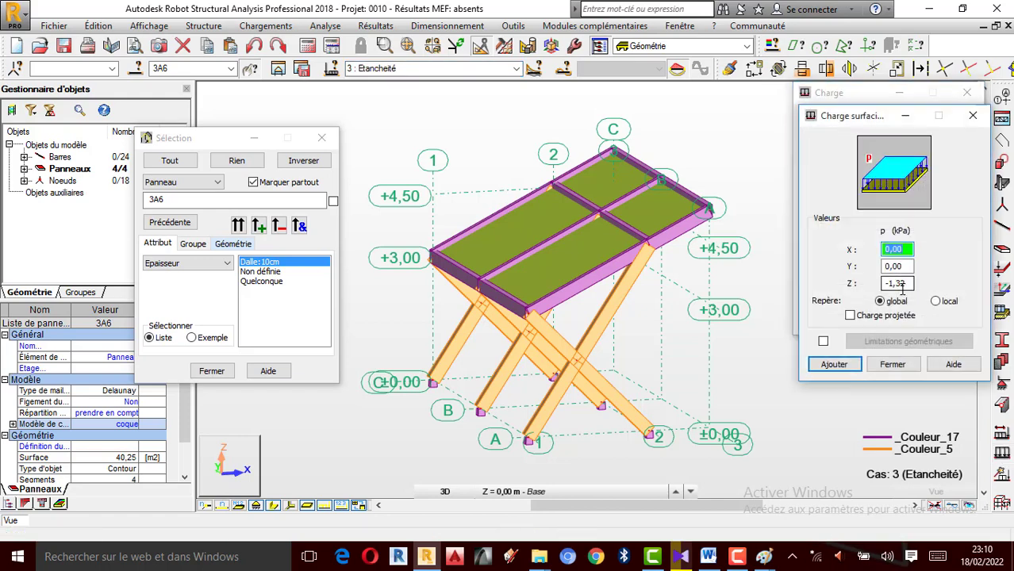
{"action": "double_click", "coordinate": [893, 285]}
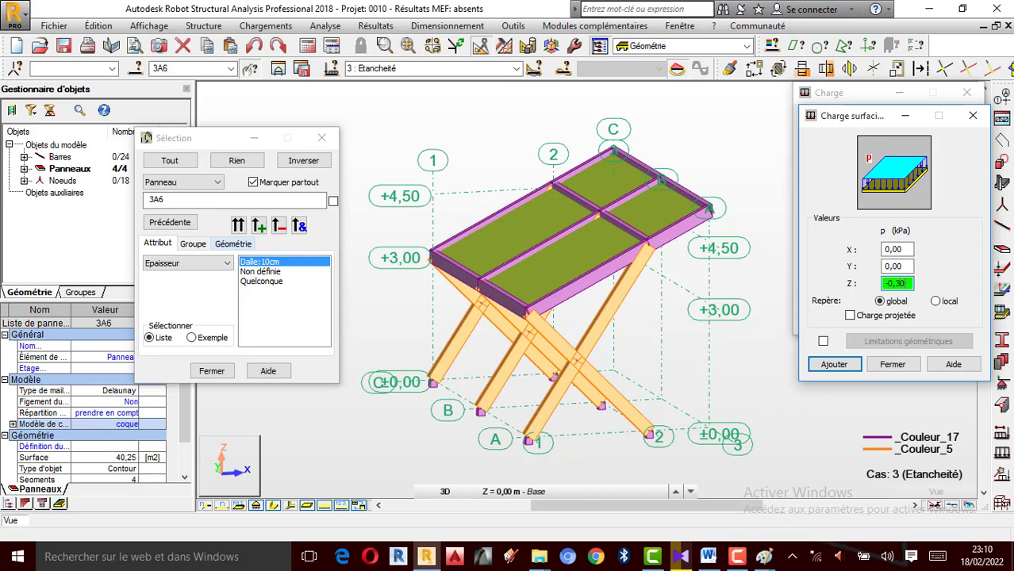
{"action": "left_click", "coordinate": [889, 364]}
{"action": "left_click", "coordinate": [828, 322]}
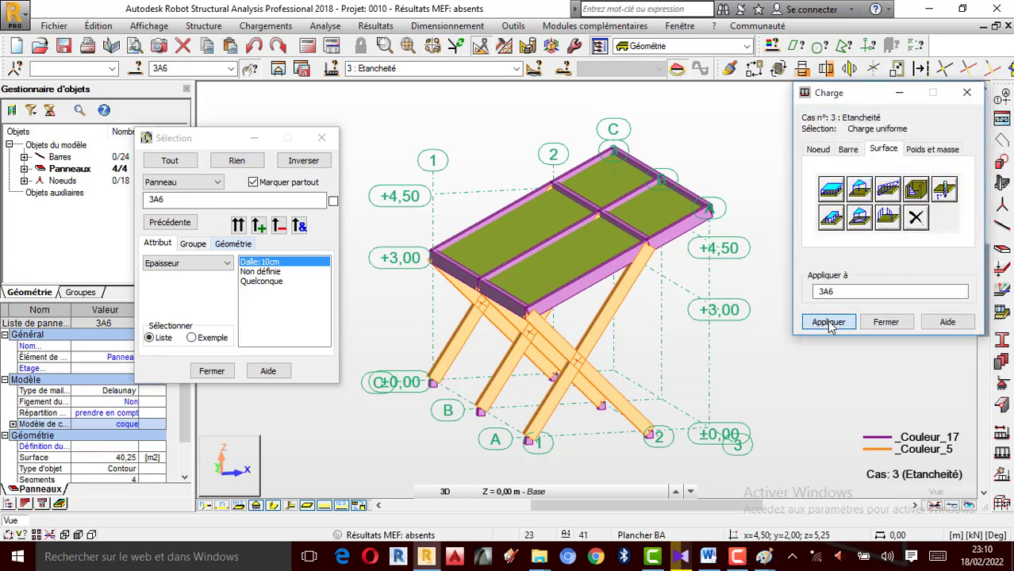
Apply a uniform surface load of -2 kPa along global Z to the selected panels in load case 4, Q D'exploitation.
{"action": "left_click", "coordinate": [476, 68]}
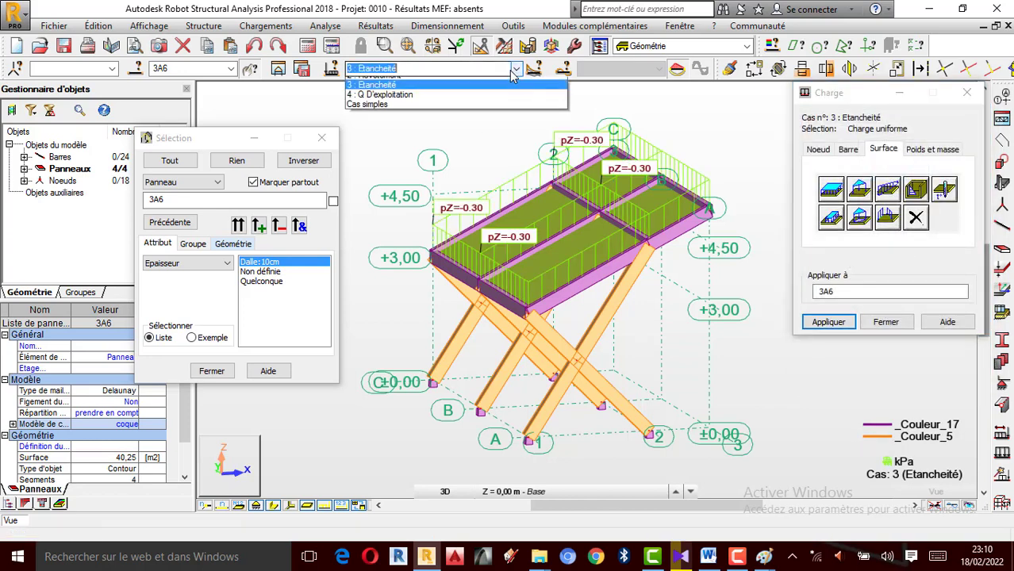
{"action": "left_click", "coordinate": [444, 112]}
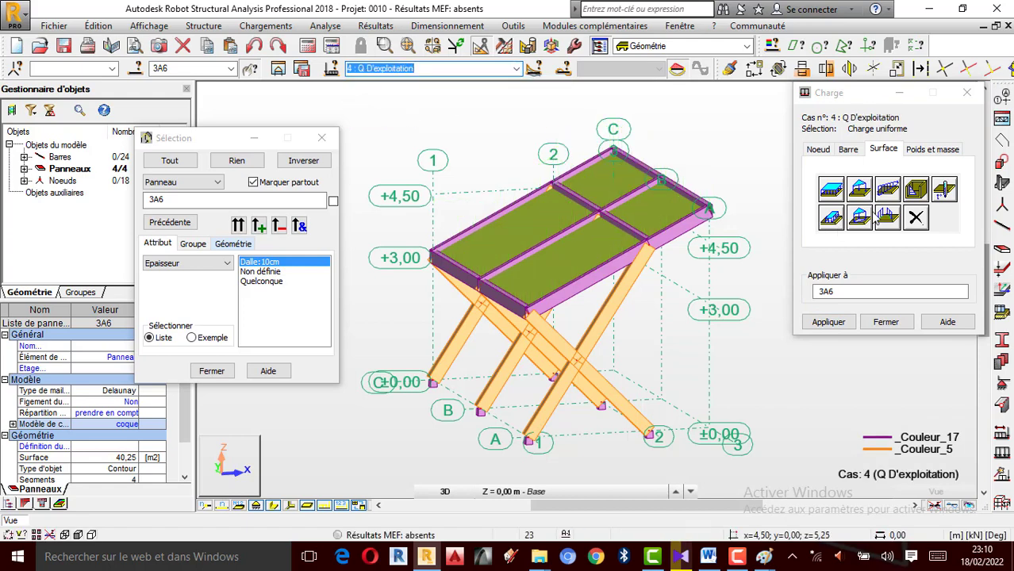
{"action": "left_click", "coordinate": [843, 196]}
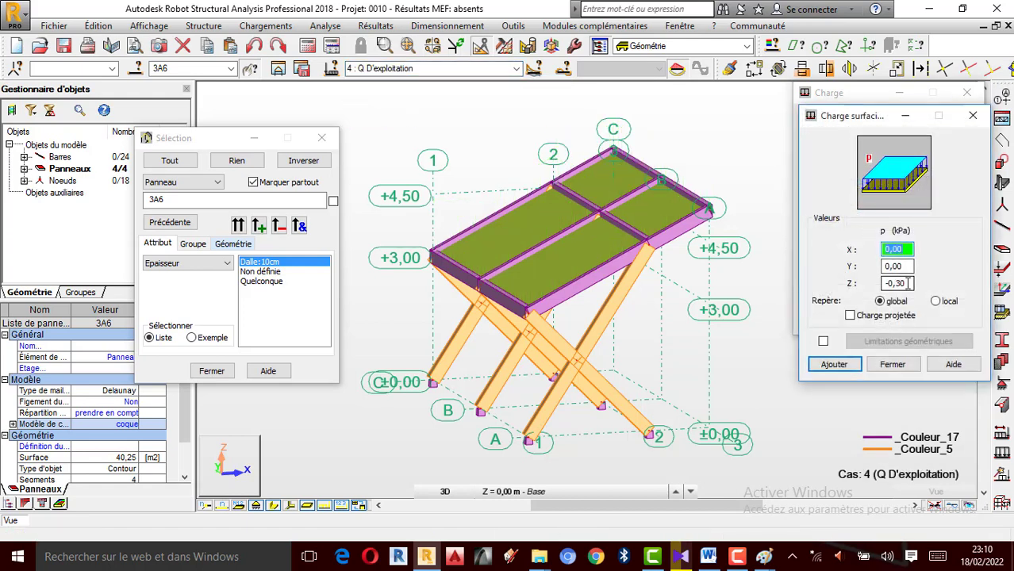
{"action": "left_click", "coordinate": [893, 284]}
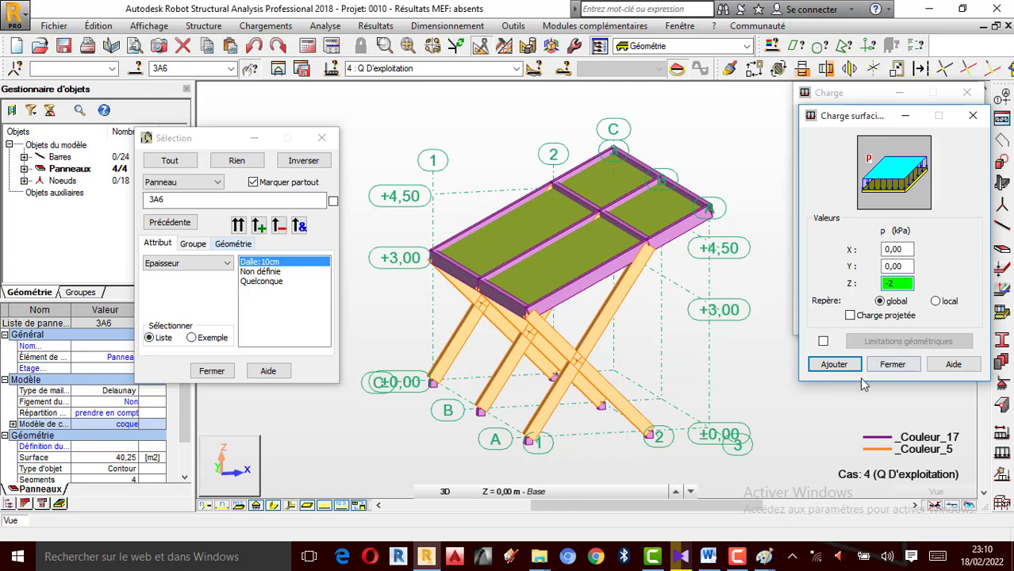
{"action": "left_click", "coordinate": [834, 365]}
{"action": "left_click", "coordinate": [851, 324]}
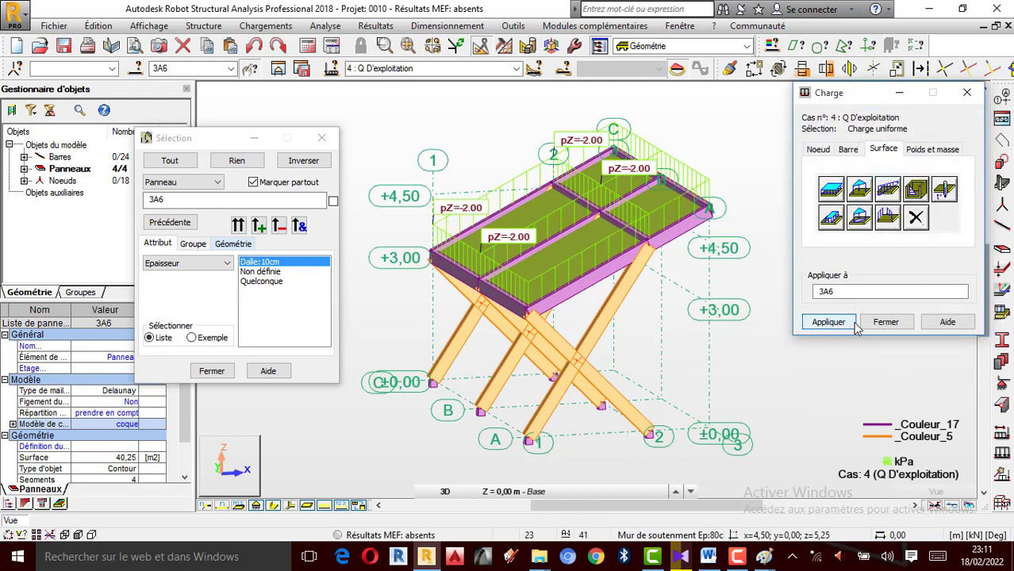
{"action": "left_click", "coordinate": [886, 323]}
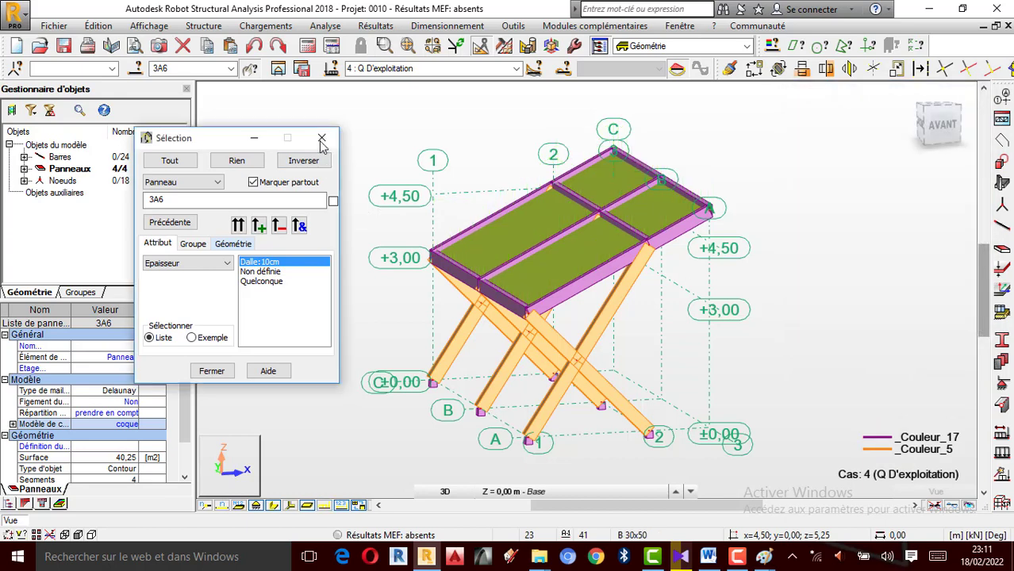
{"action": "left_click", "coordinate": [321, 138]}
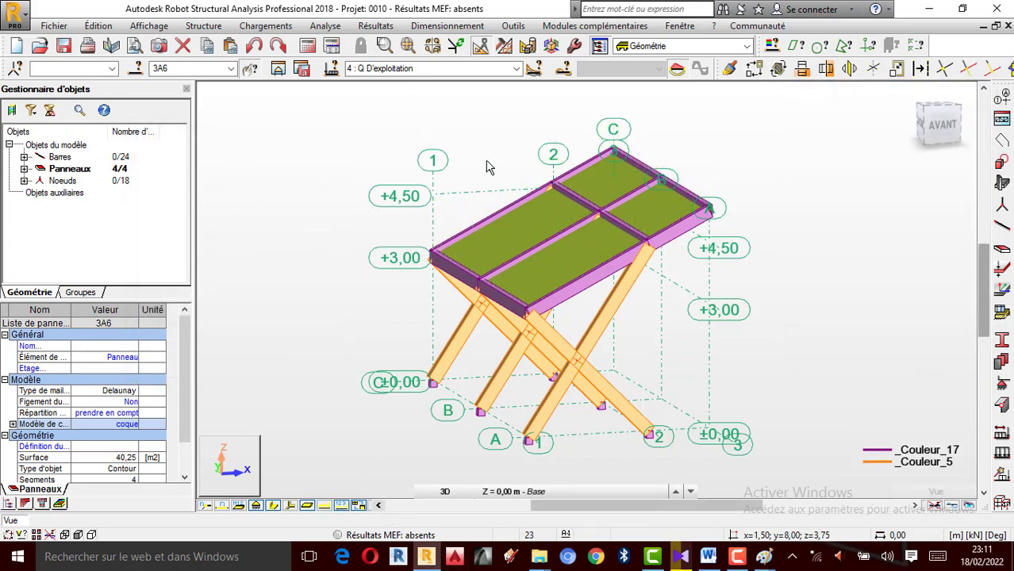
Show the live load symbols and values on the 3D model and clear the panel selection.
{"action": "left_click", "coordinate": [324, 505]}
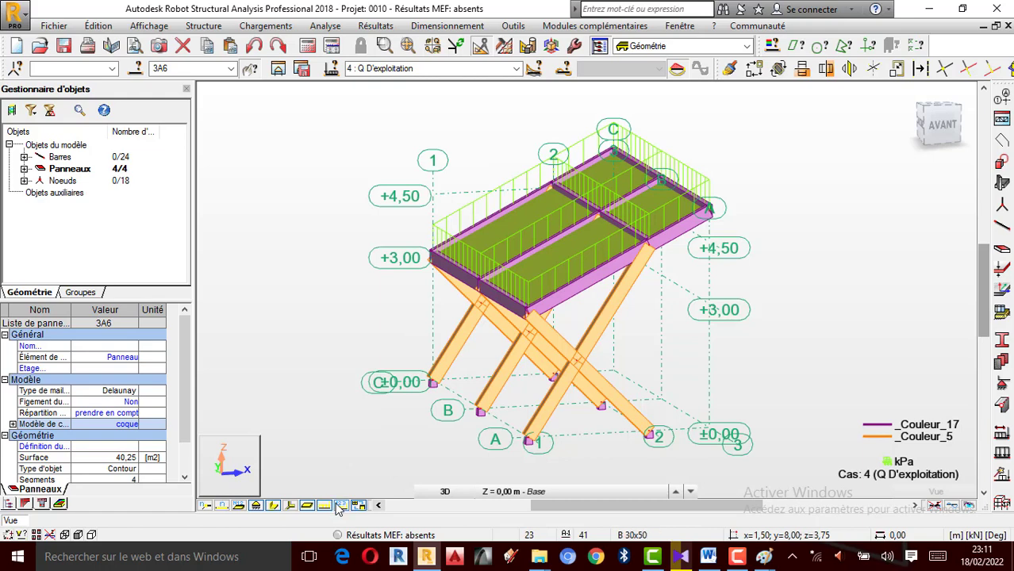
{"action": "scroll", "coordinate": [603, 200], "scroll_direction": "up", "scroll_amount": 2}
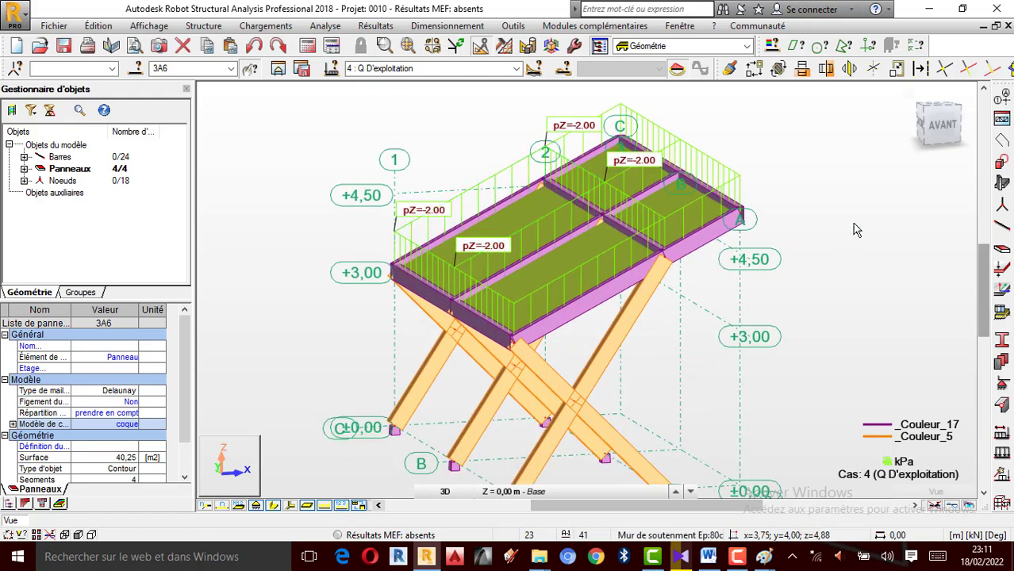
{"action": "right_click", "coordinate": [790, 232]}
{"action": "left_click", "coordinate": [800, 286]}
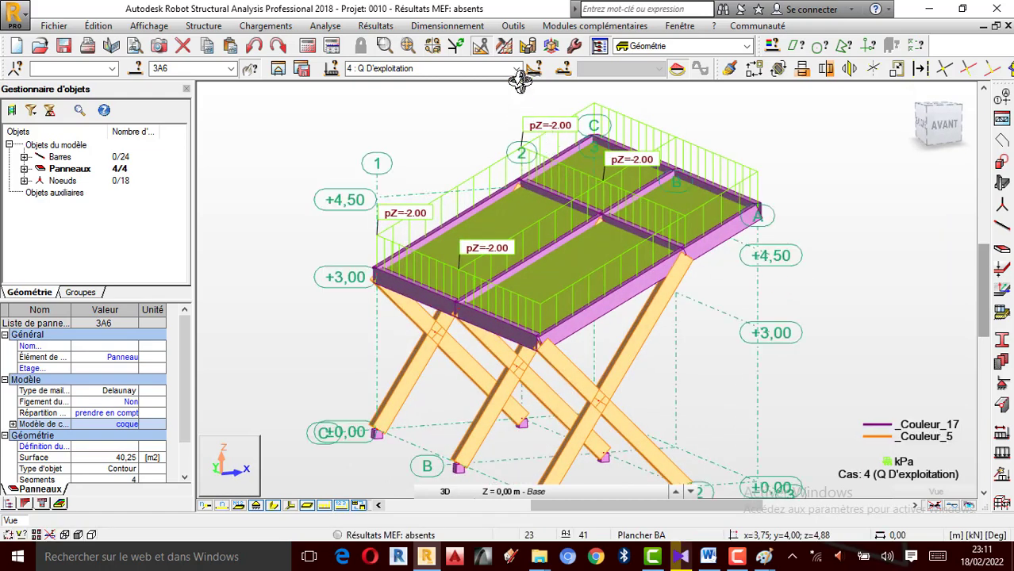
{"action": "left_click", "coordinate": [516, 69]}
{"action": "left_click", "coordinate": [789, 179]}
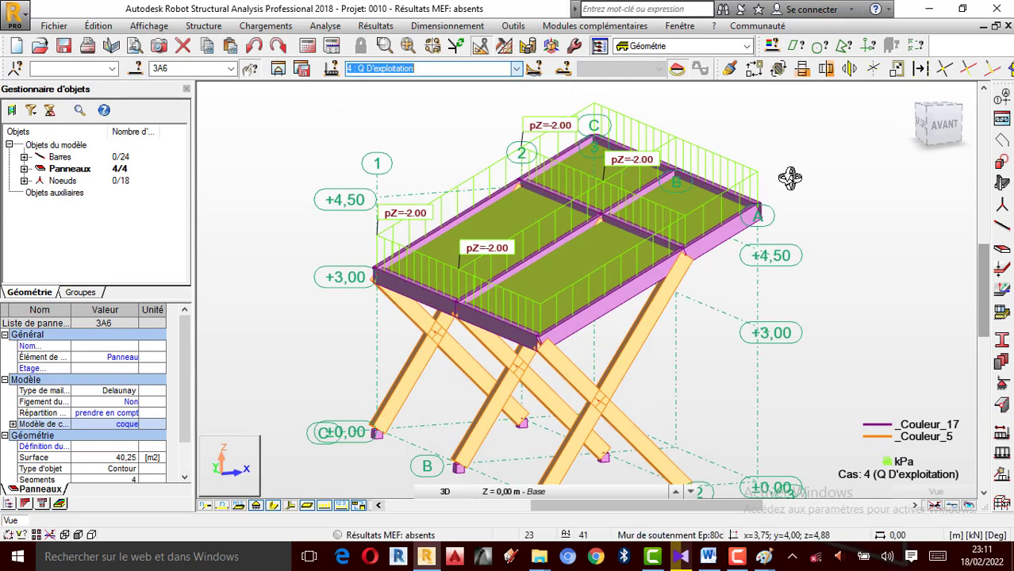
{"action": "scroll", "coordinate": [820, 172], "scroll_direction": "down", "scroll_amount": 1}
{"action": "scroll", "coordinate": [801, 174], "scroll_direction": "up", "scroll_amount": 1}
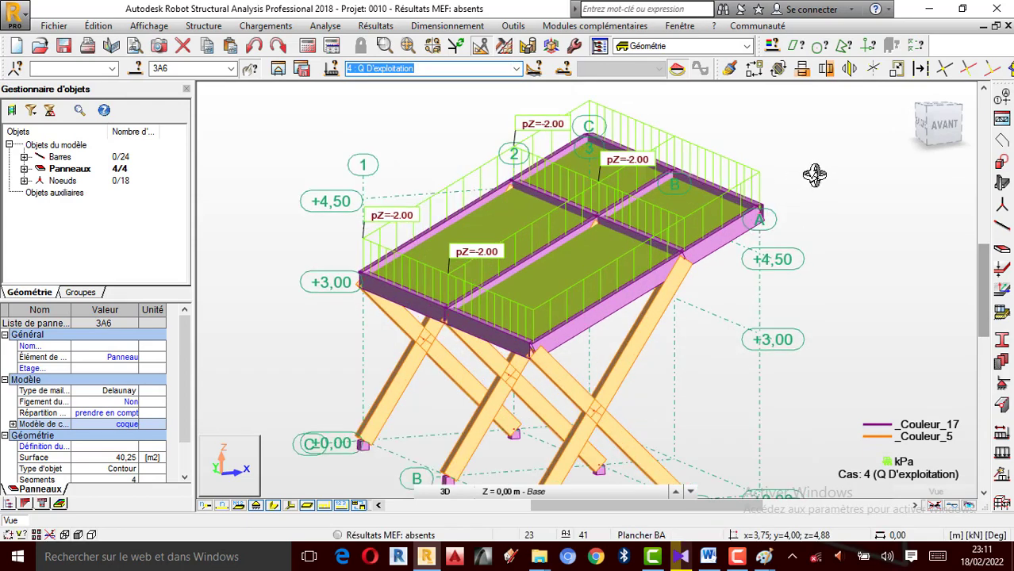
{"action": "scroll", "coordinate": [815, 174], "scroll_direction": "down", "scroll_amount": 1}
{"action": "right_click", "coordinate": [817, 173]}
{"action": "left_click", "coordinate": [778, 183]}
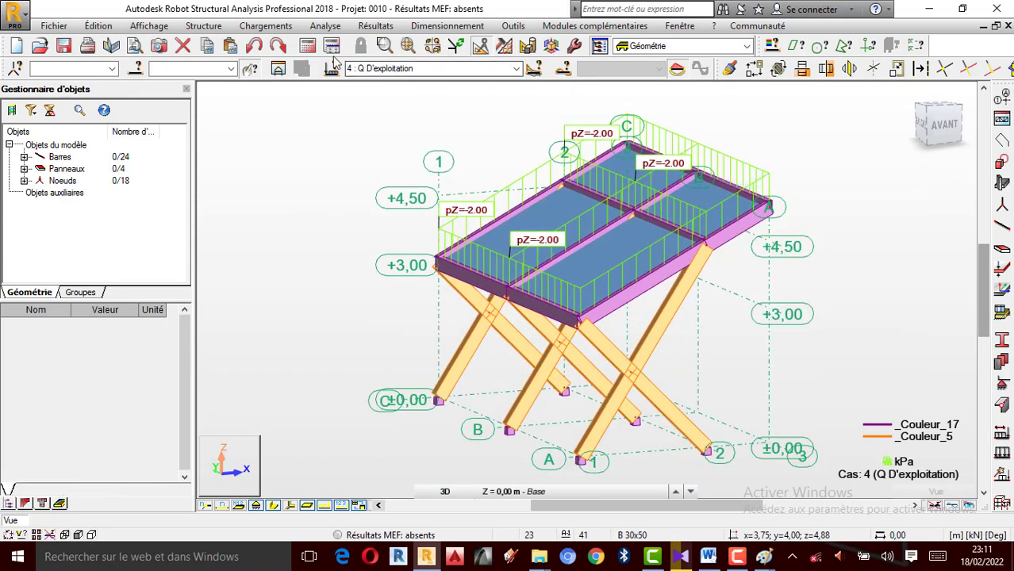
Confirm the Aucun / Supprimer option for automatic load combinations under the BAEL 91 code.
{"action": "left_click", "coordinate": [270, 27]}
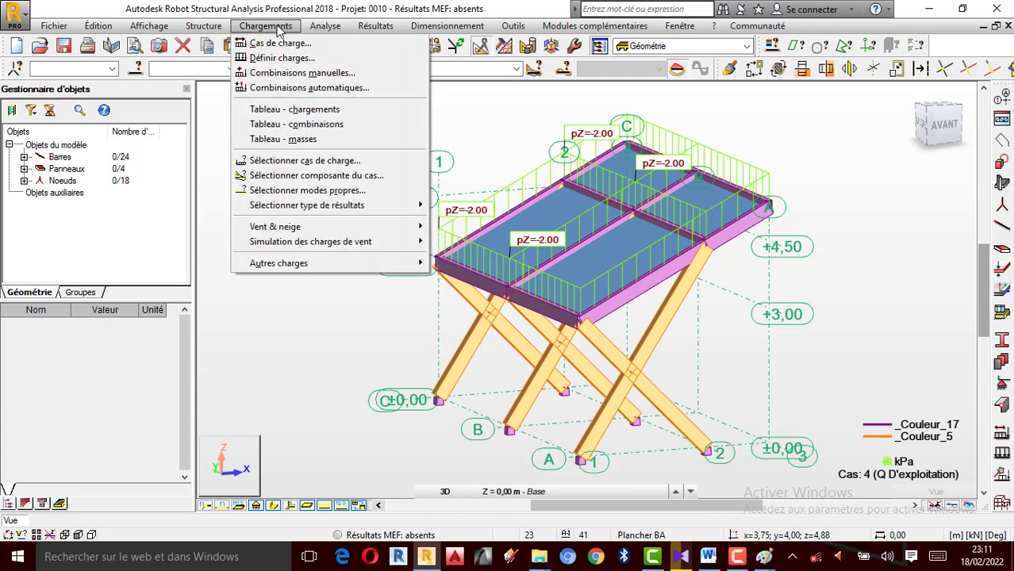
{"action": "left_click", "coordinate": [310, 88]}
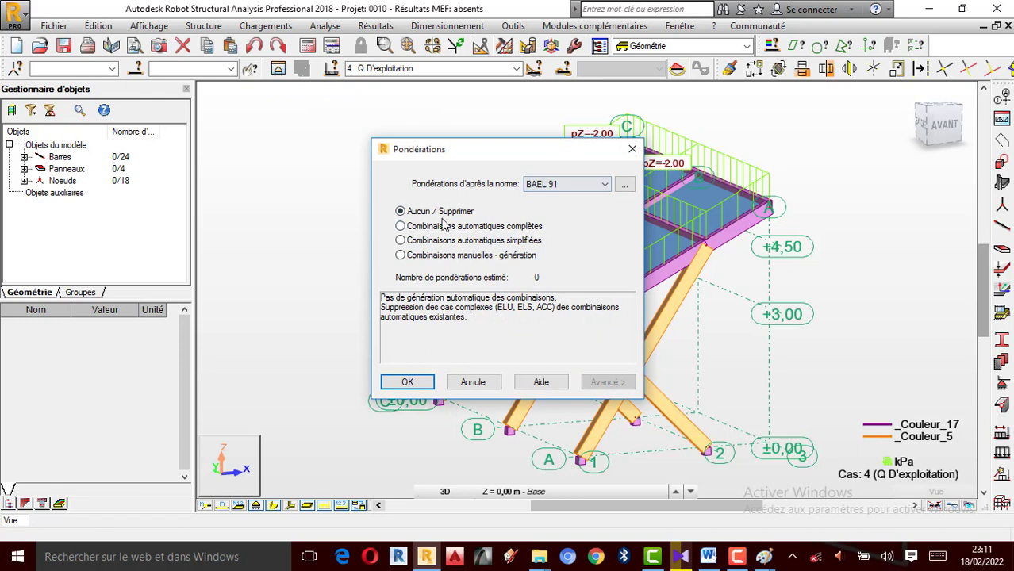
{"action": "left_click", "coordinate": [408, 382]}
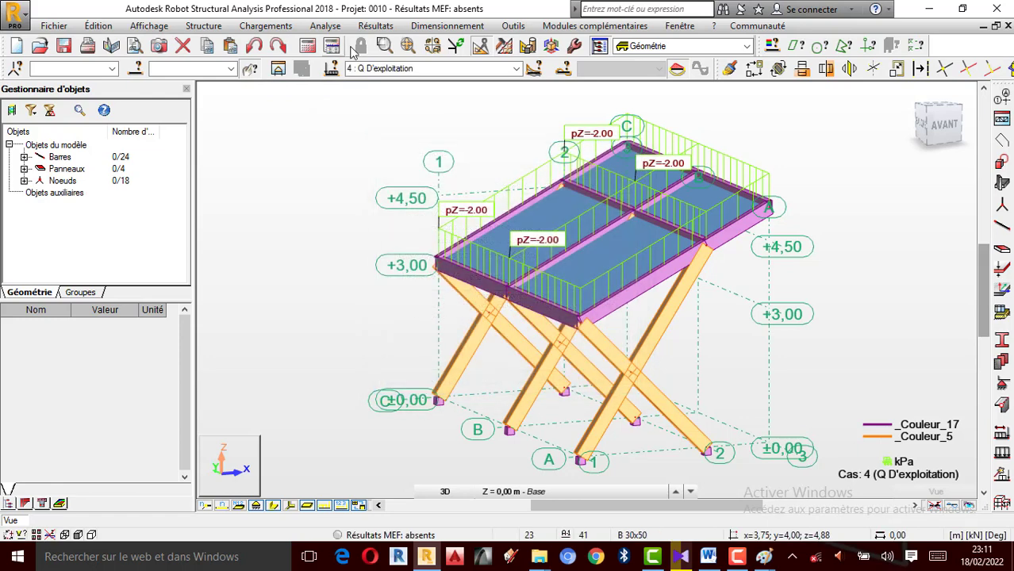
Create a manual ELU combination named Elu containing all four load cases with automatic coefficients, and apply it.
{"action": "left_click", "coordinate": [282, 27]}
{"action": "left_click", "coordinate": [301, 72]}
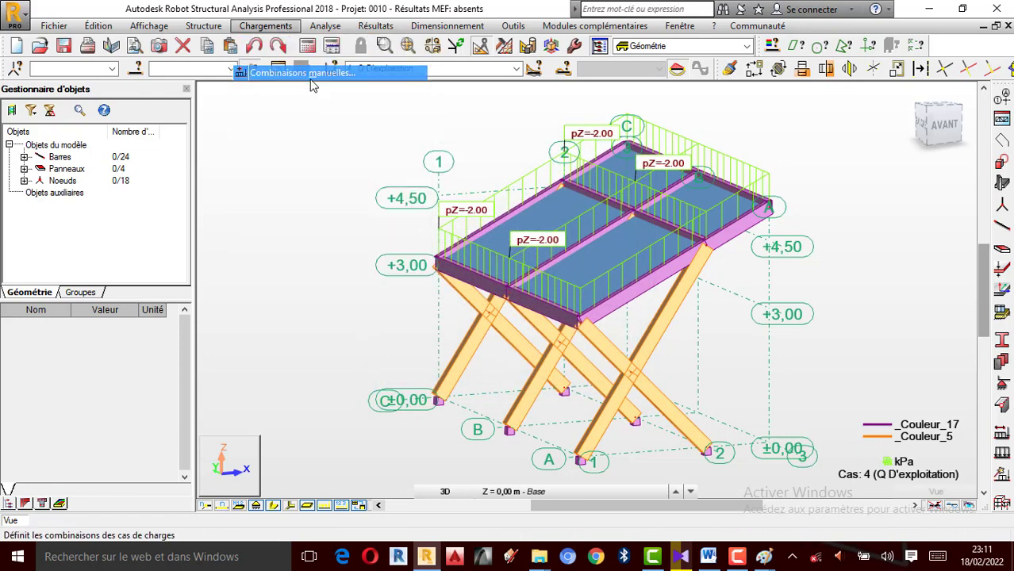
{"action": "left_click_drag", "start_coordinate": [467, 291], "coordinate": [365, 274]}
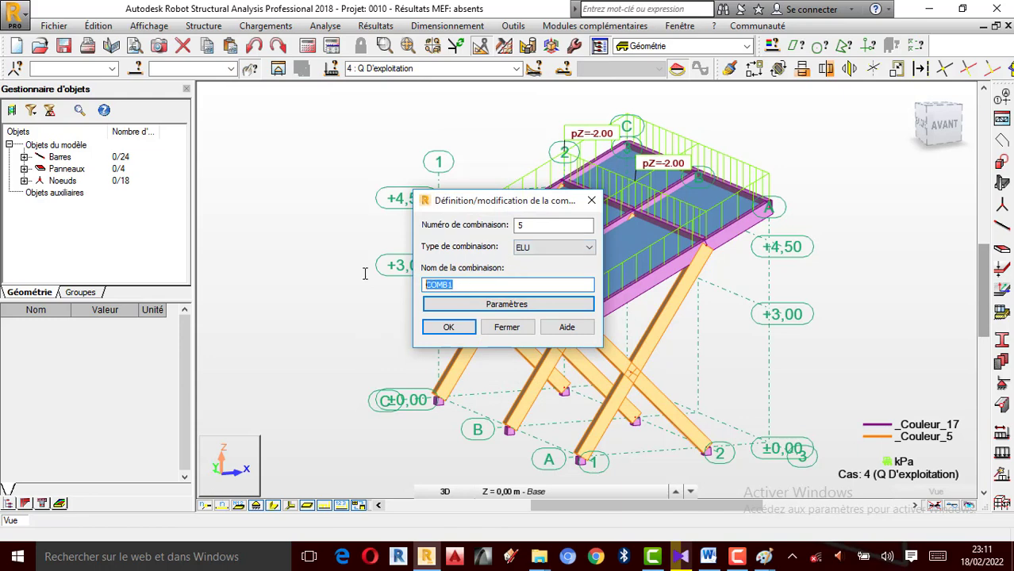
{"action": "type", "text": "Elu"}
{"action": "left_click", "coordinate": [449, 327]}
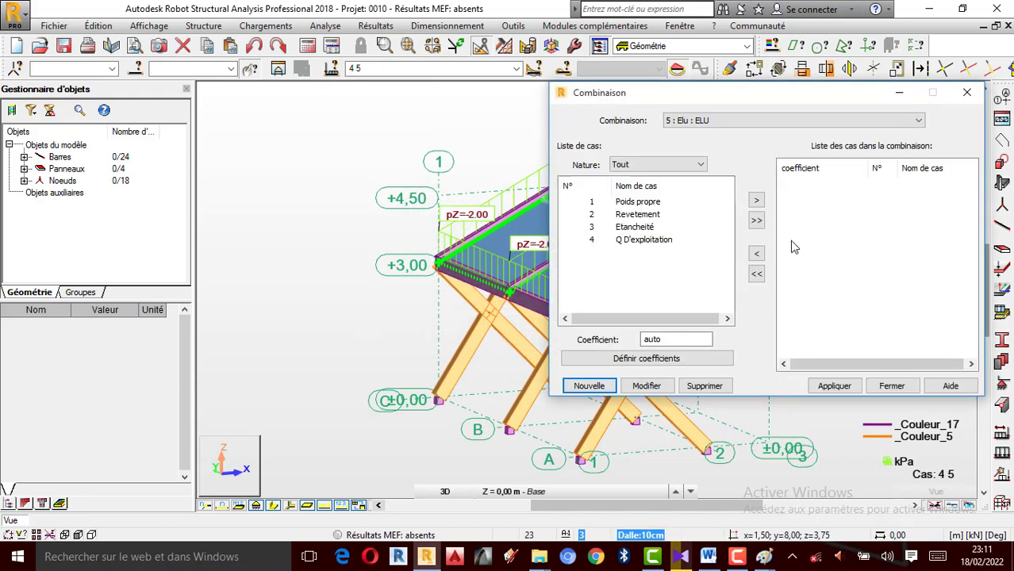
{"action": "left_click", "coordinate": [757, 220]}
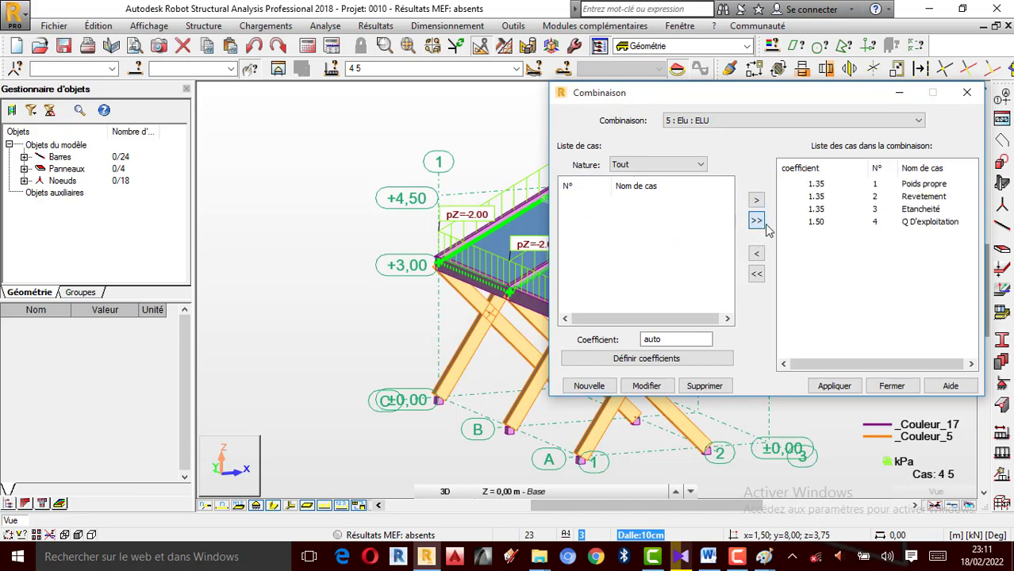
{"action": "left_click", "coordinate": [837, 386]}
Define a new combination number 6 of type ELS named Els.
{"action": "left_click", "coordinate": [589, 386]}
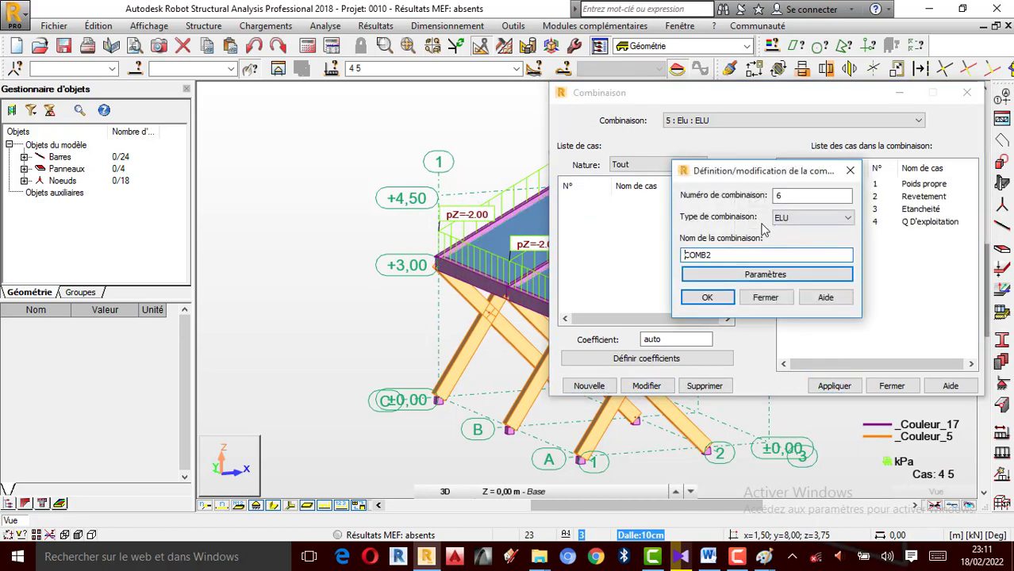
{"action": "left_click", "coordinate": [809, 218]}
{"action": "left_click", "coordinate": [802, 240]}
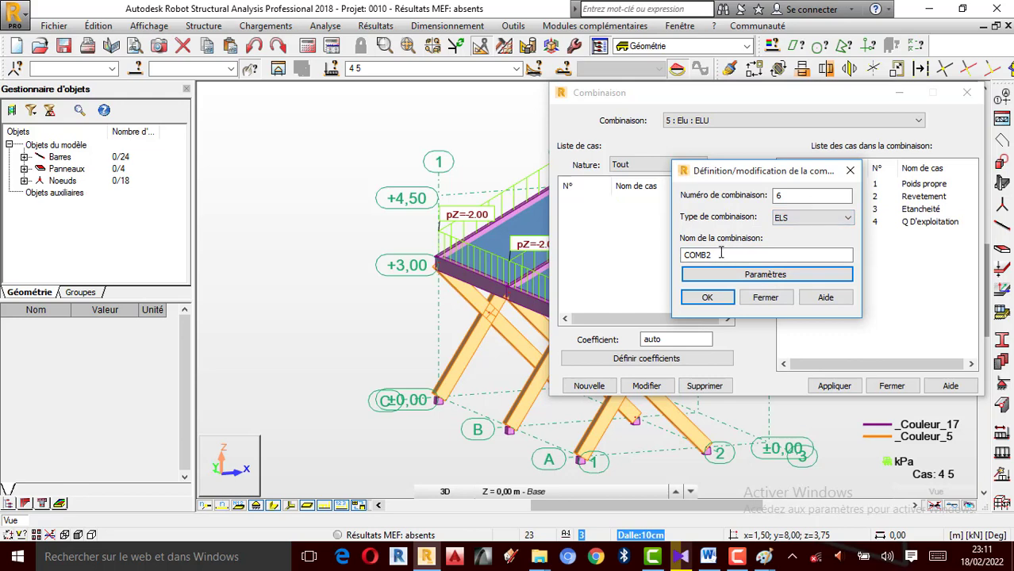
{"action": "left_click_drag", "start_coordinate": [722, 253], "coordinate": [576, 251]}
{"action": "type", "text": "El"}
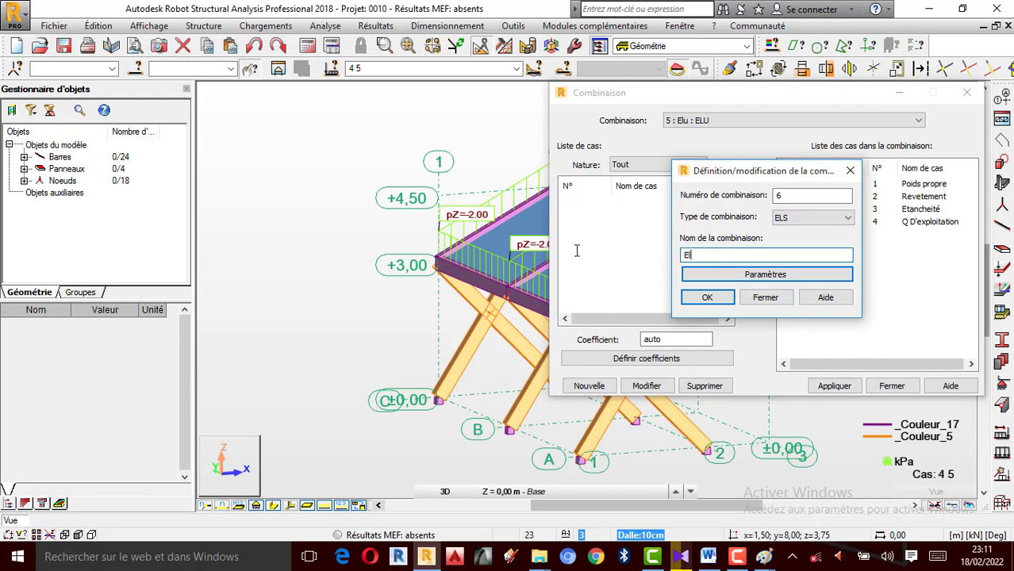
{"action": "type", "text": "s"}
{"action": "left_click", "coordinate": [709, 300]}
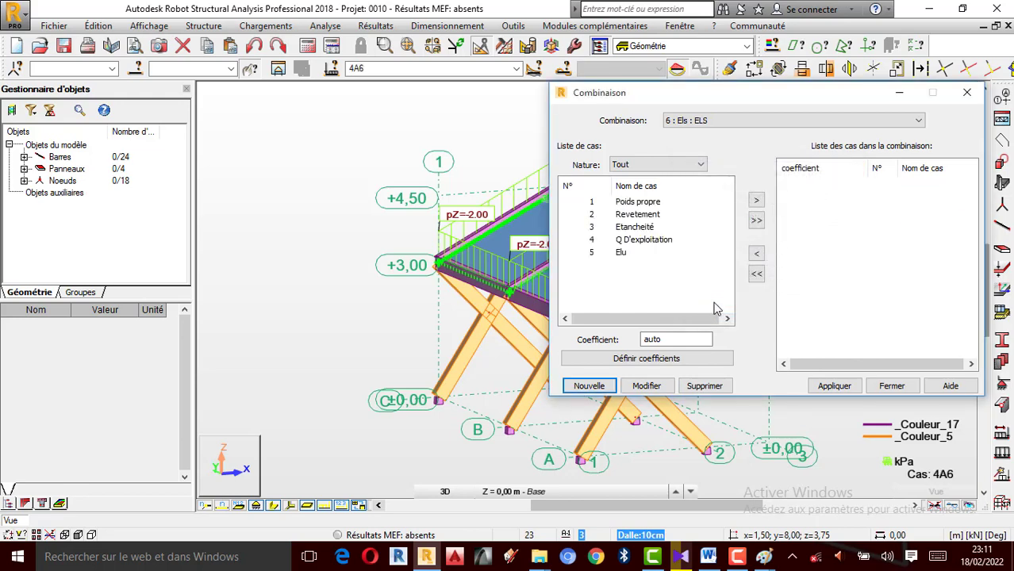
Include the four simple load cases in the Els combination, leaving out Elu, and apply it.
{"action": "left_click", "coordinate": [756, 222]}
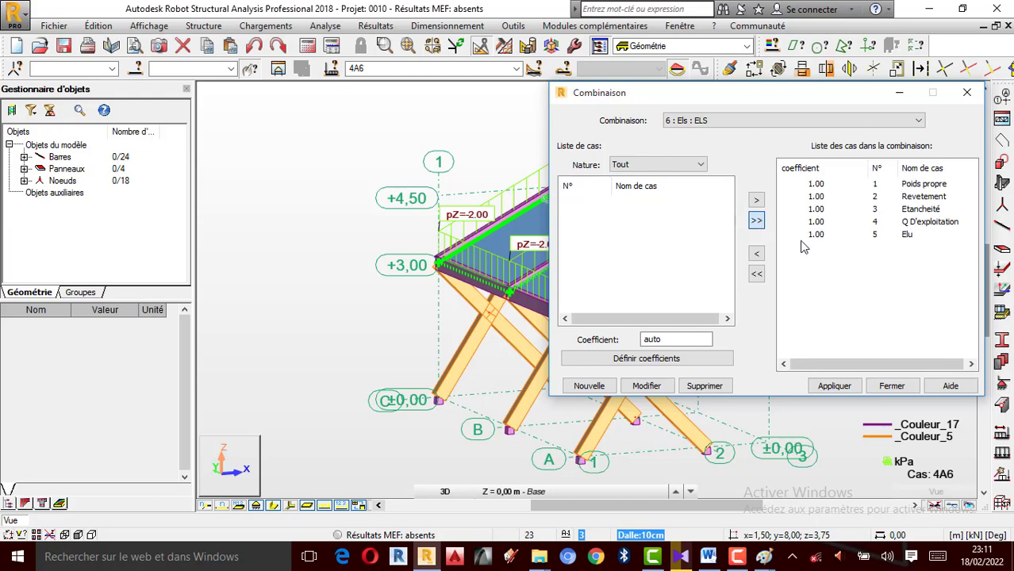
{"action": "left_click", "coordinate": [758, 255]}
{"action": "left_click", "coordinate": [834, 386]}
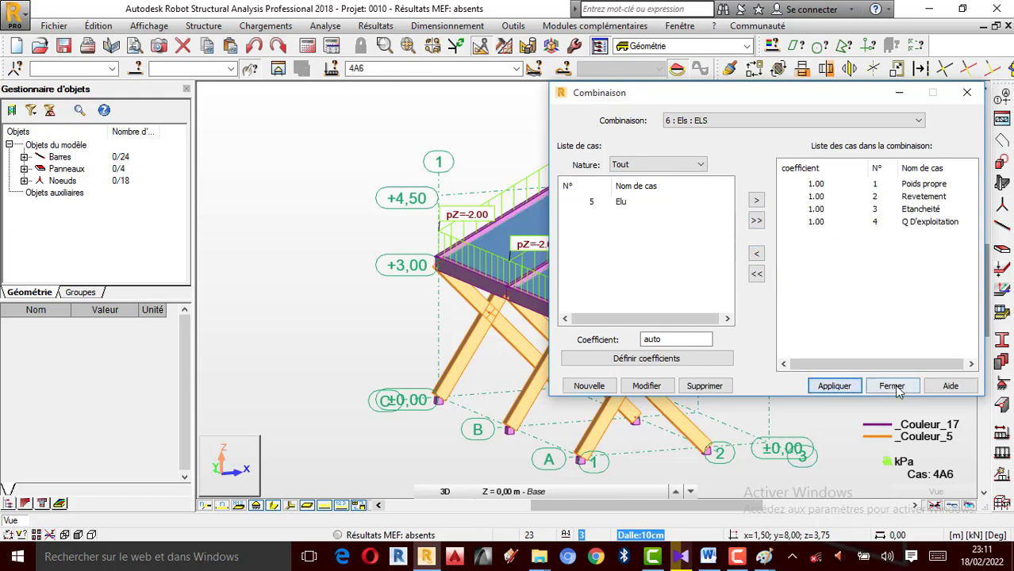
{"action": "left_click", "coordinate": [893, 385]}
Display combination 5, Elu, on the 3D model to view its factored surface loads.
{"action": "left_click", "coordinate": [516, 68]}
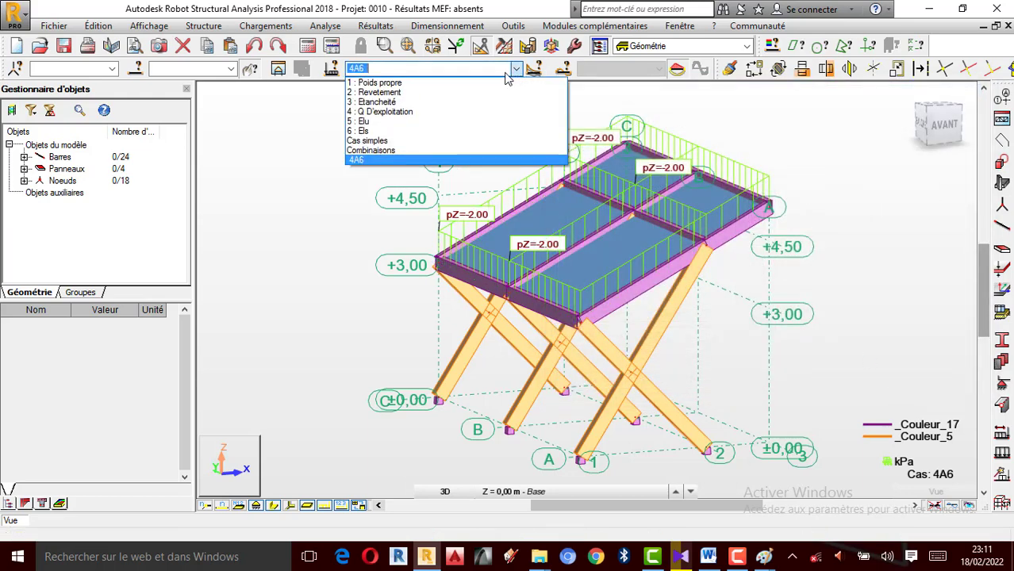
{"action": "left_click", "coordinate": [387, 120]}
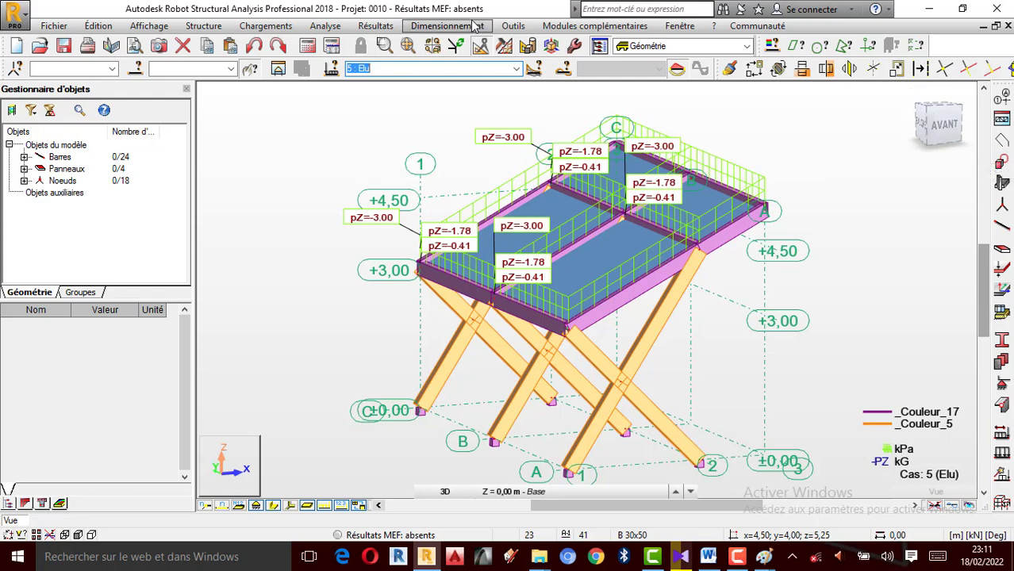
{"action": "left_click", "coordinate": [332, 27]}
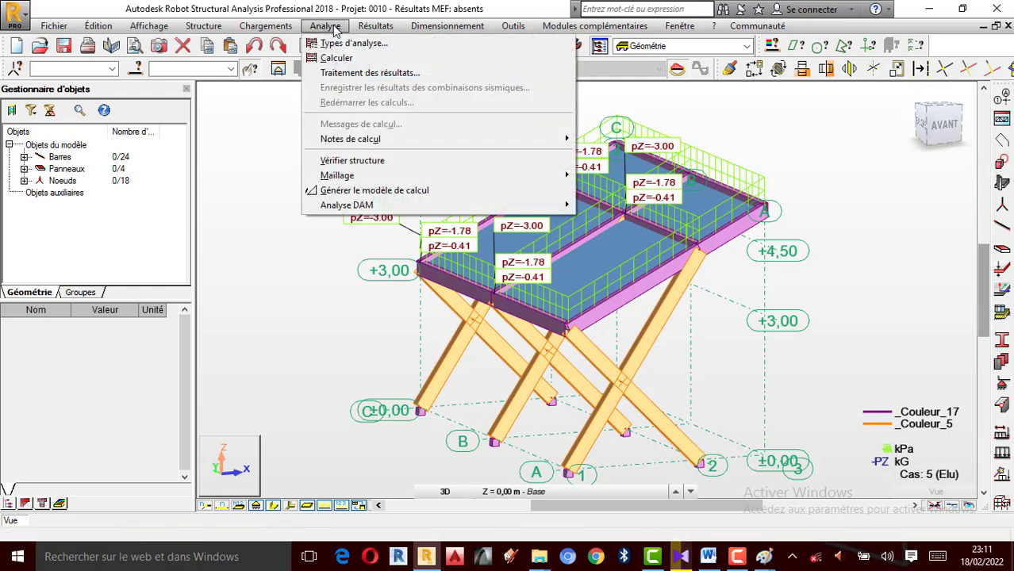
{"action": "left_click", "coordinate": [518, 27]}
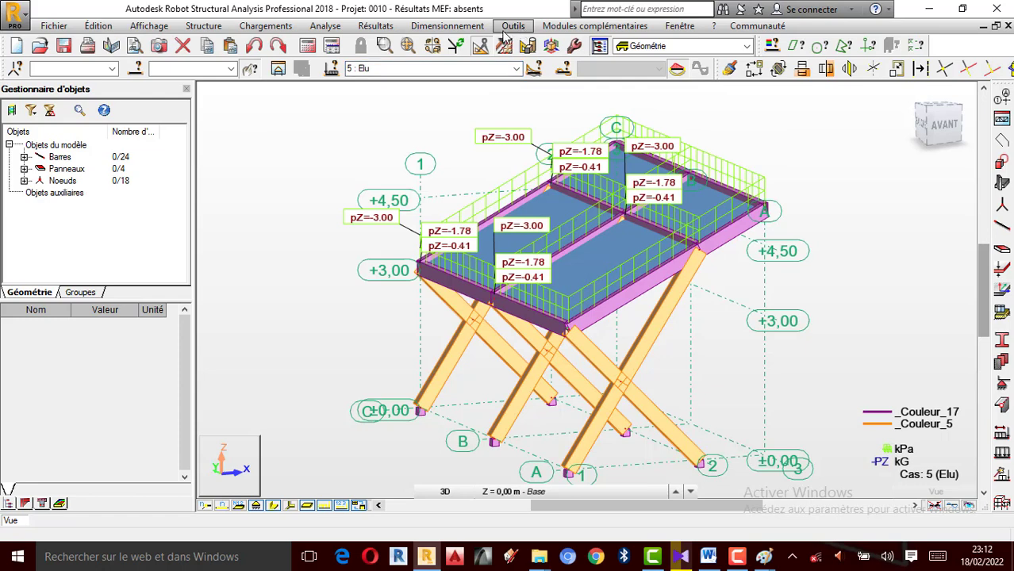
Review the default panel meshing options in the task preferences, including the Delaunay method parameters and advanced options, and accept them.
{"action": "left_click", "coordinate": [508, 29]}
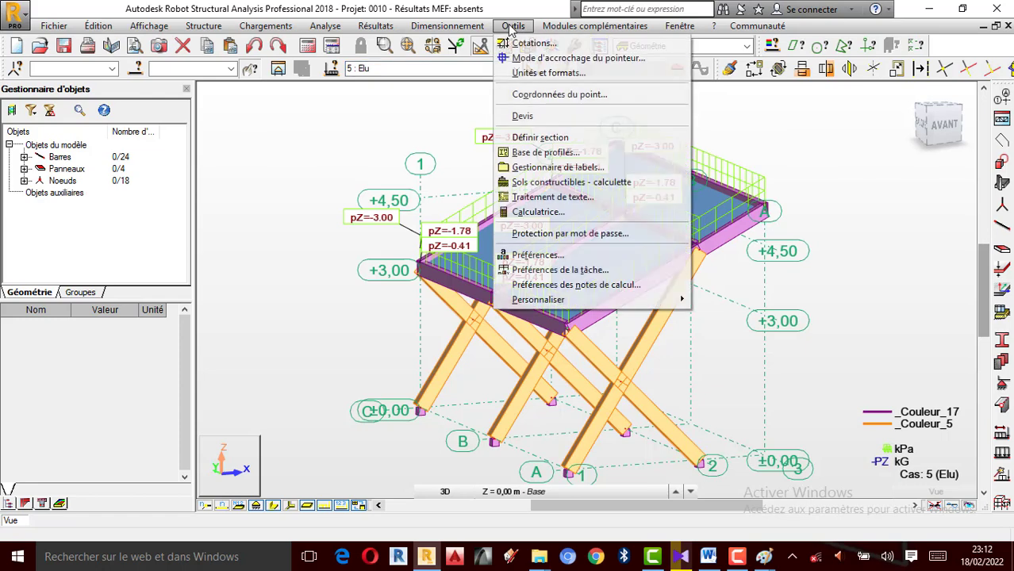
{"action": "left_click", "coordinate": [556, 270]}
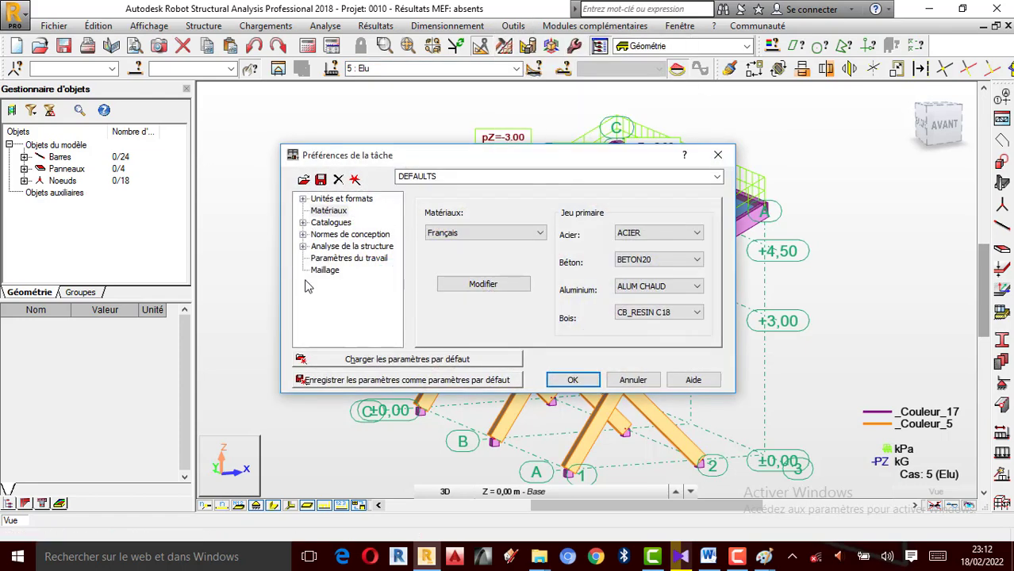
{"action": "left_click", "coordinate": [325, 272]}
{"action": "left_click", "coordinate": [701, 332]}
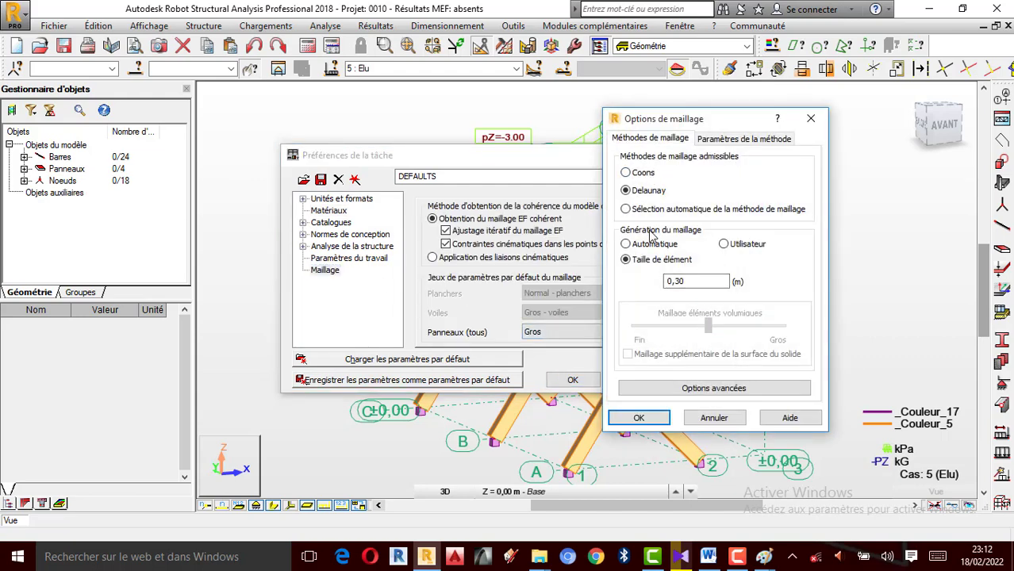
{"action": "left_click", "coordinate": [724, 140]}
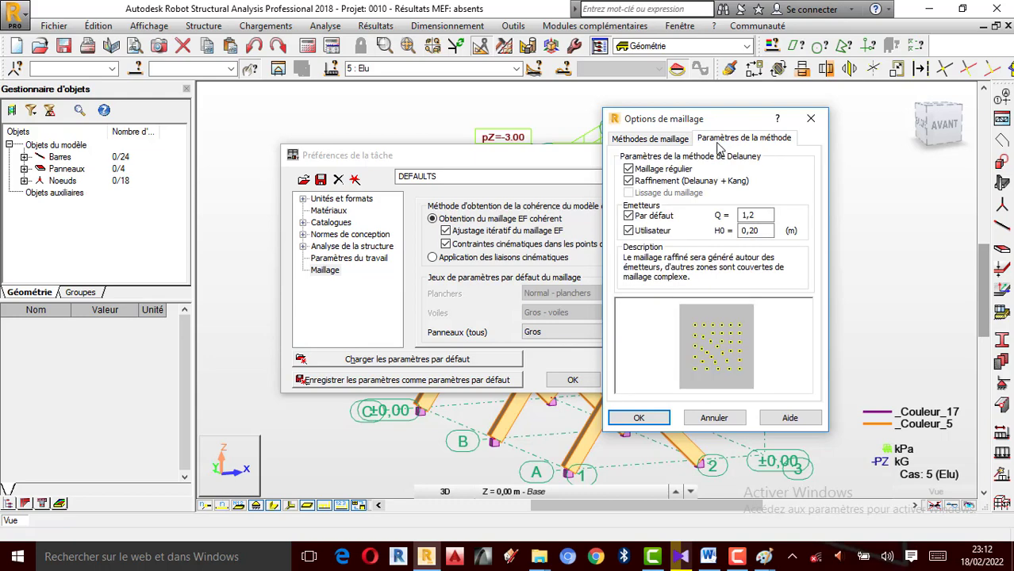
{"action": "left_click", "coordinate": [649, 140]}
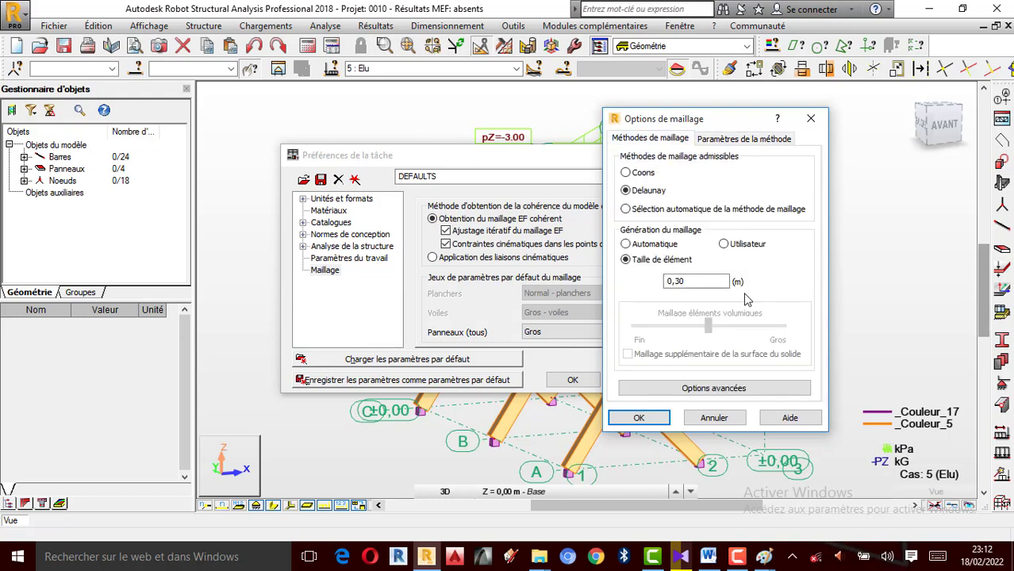
{"action": "left_click", "coordinate": [712, 386]}
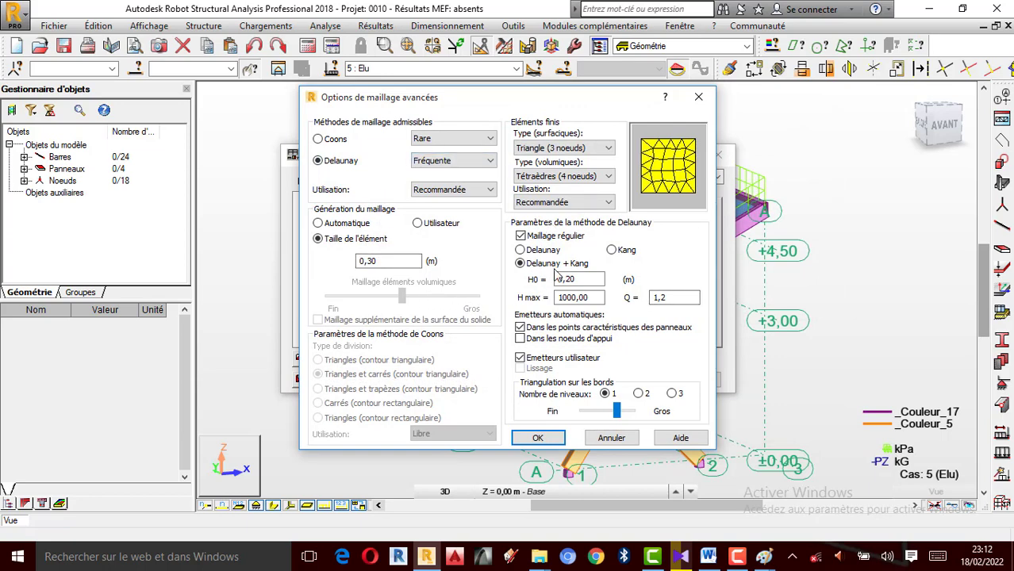
{"action": "left_click", "coordinate": [554, 437]}
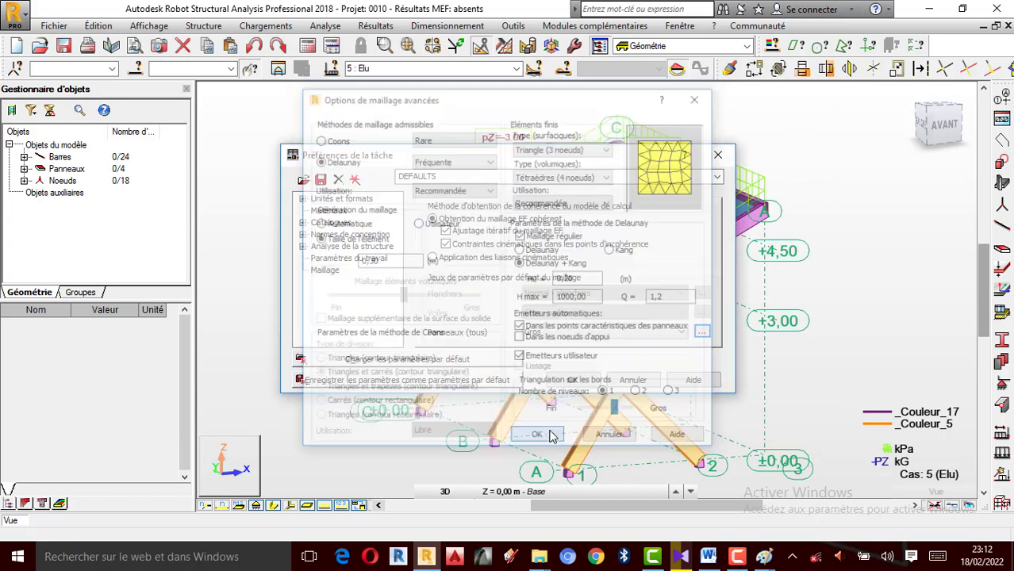
{"action": "left_click", "coordinate": [573, 380]}
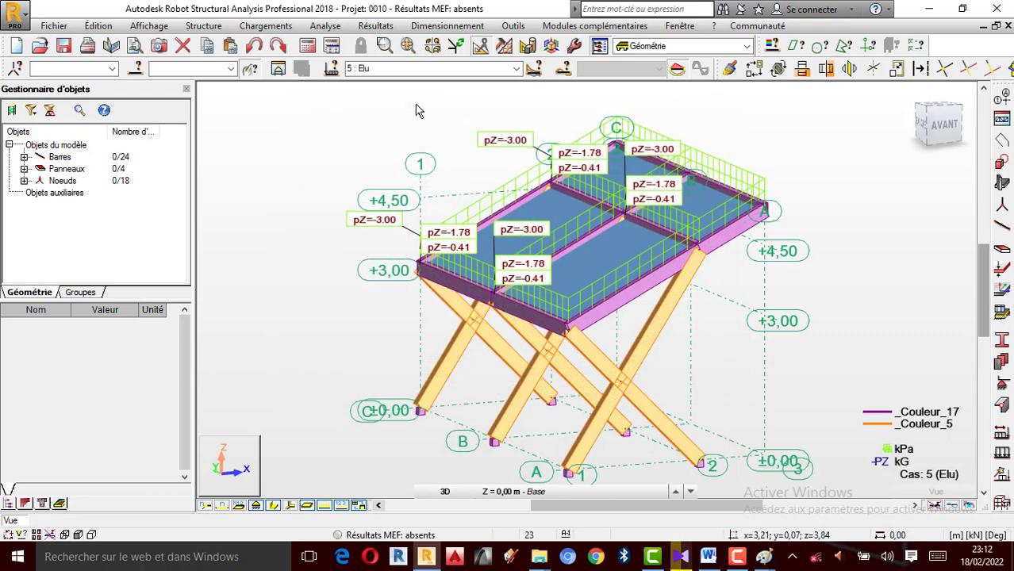
Run the structure verification for errors, warnings and notes, and close its report.
{"action": "left_click", "coordinate": [325, 26]}
{"action": "left_click", "coordinate": [351, 160]}
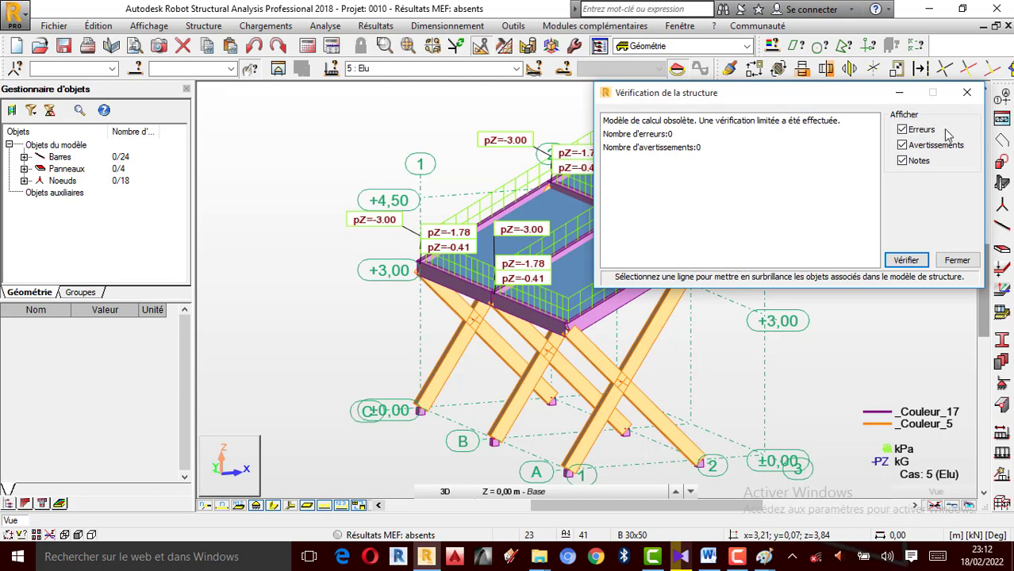
{"action": "left_click", "coordinate": [967, 93]}
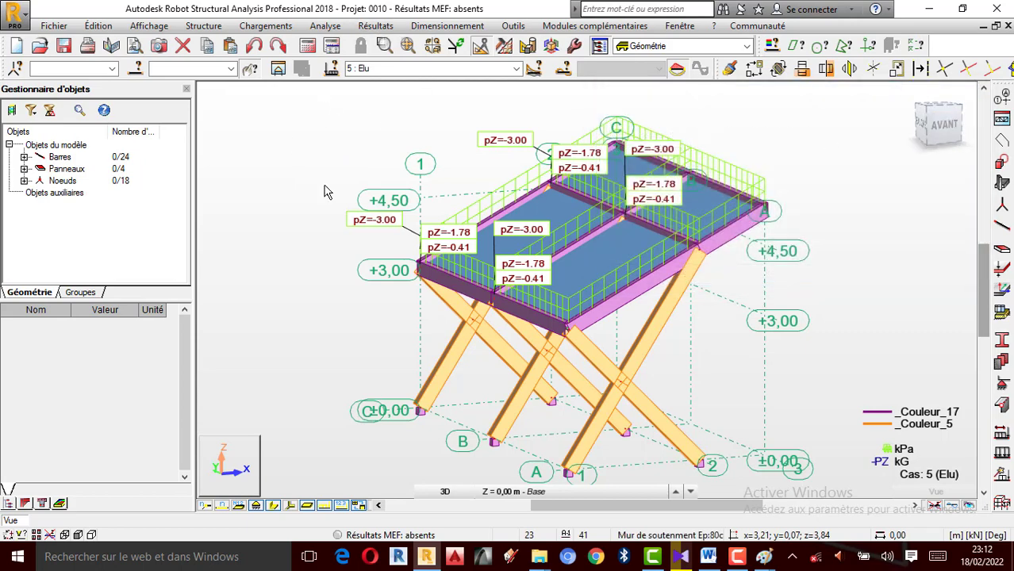
Save the project through Save As, keeping the name 0010.
{"action": "left_click", "coordinate": [45, 25]}
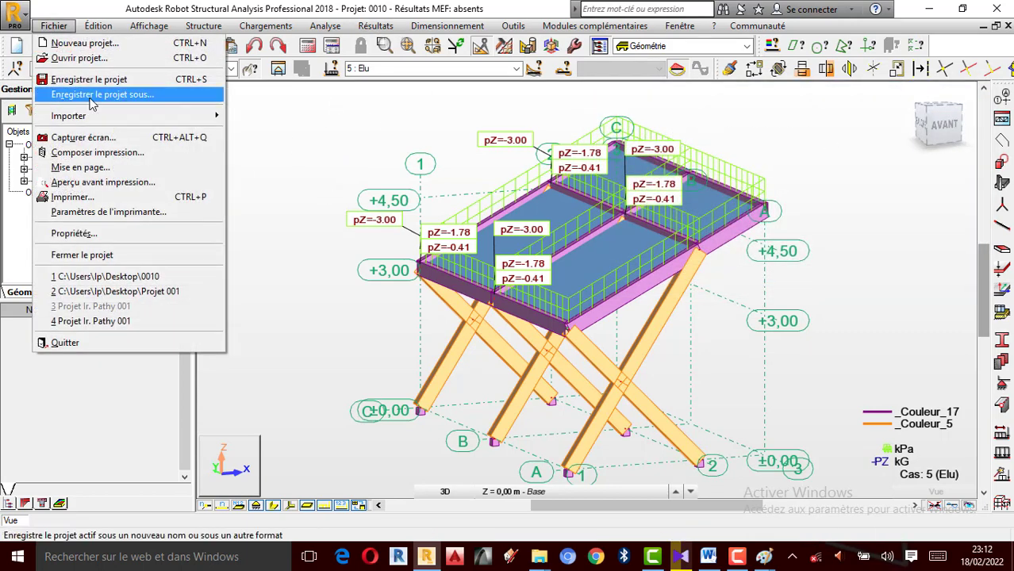
{"action": "left_click", "coordinate": [92, 96]}
{"action": "key", "text": "Return"}
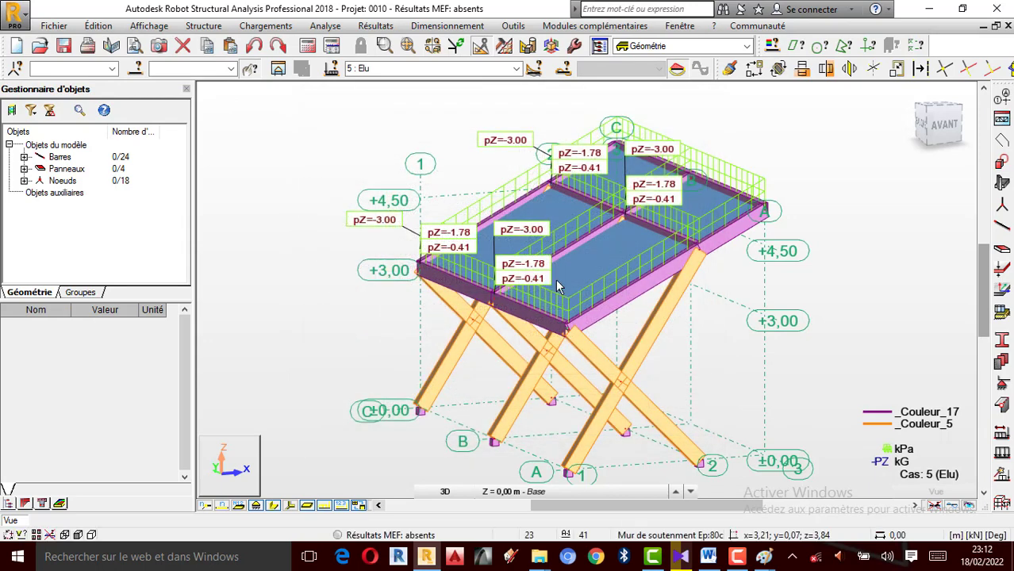
Calculate the structure and inspect the finite-element mesh of the slab panels in 3D.
{"action": "left_click", "coordinate": [305, 46]}
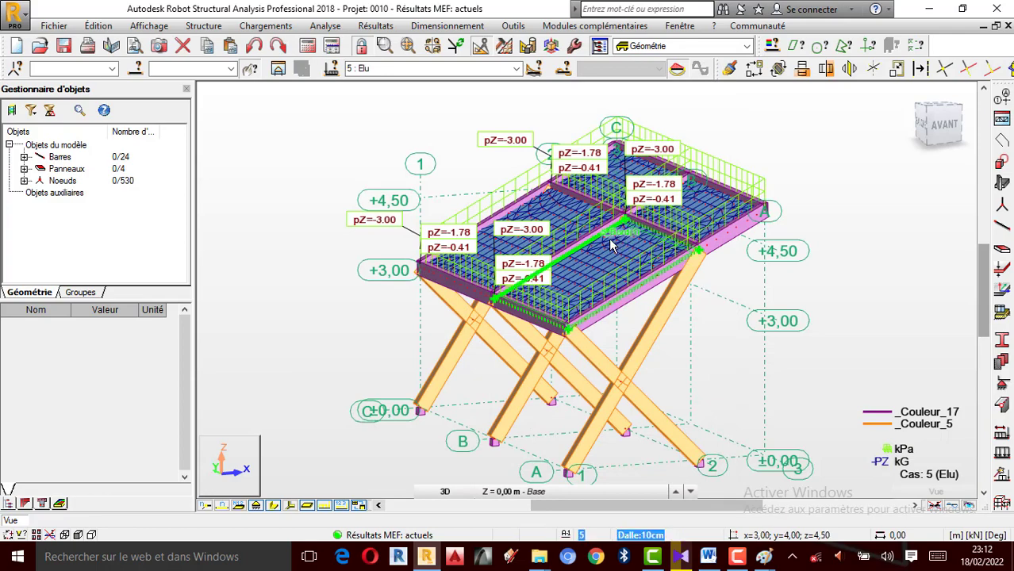
{"action": "scroll", "coordinate": [593, 257], "scroll_direction": "down", "scroll_amount": 1}
{"action": "right_click", "coordinate": [260, 112]}
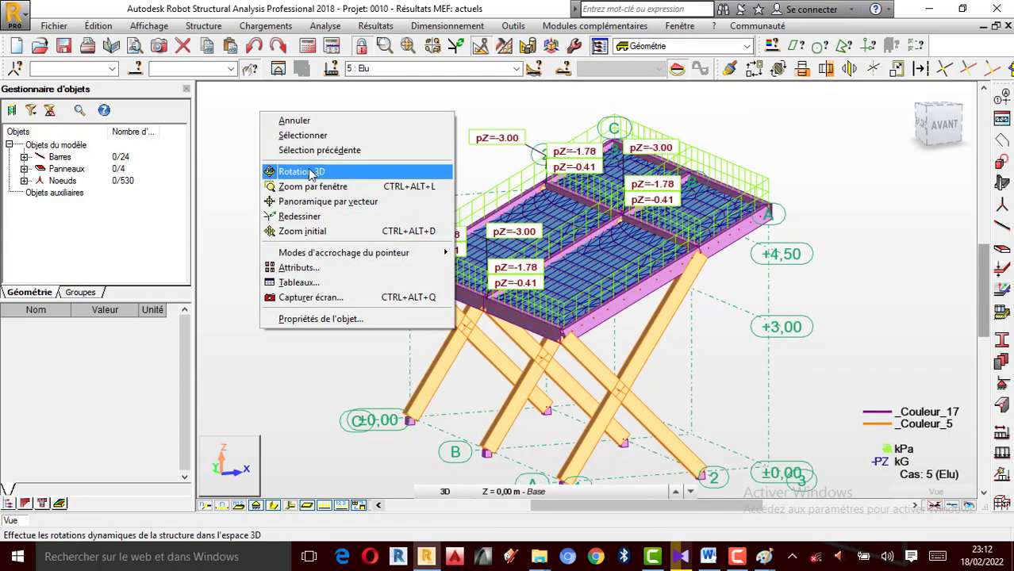
{"action": "left_click", "coordinate": [314, 172]}
{"action": "left_click_drag", "start_coordinate": [490, 219], "coordinate": [623, 286]}
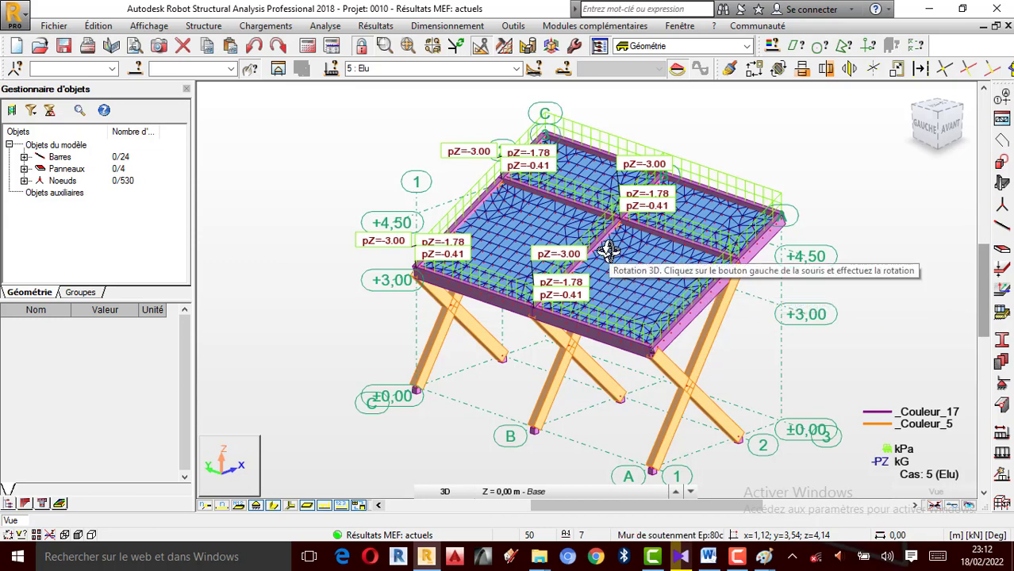
{"action": "left_click_drag", "start_coordinate": [661, 235], "coordinate": [522, 240]}
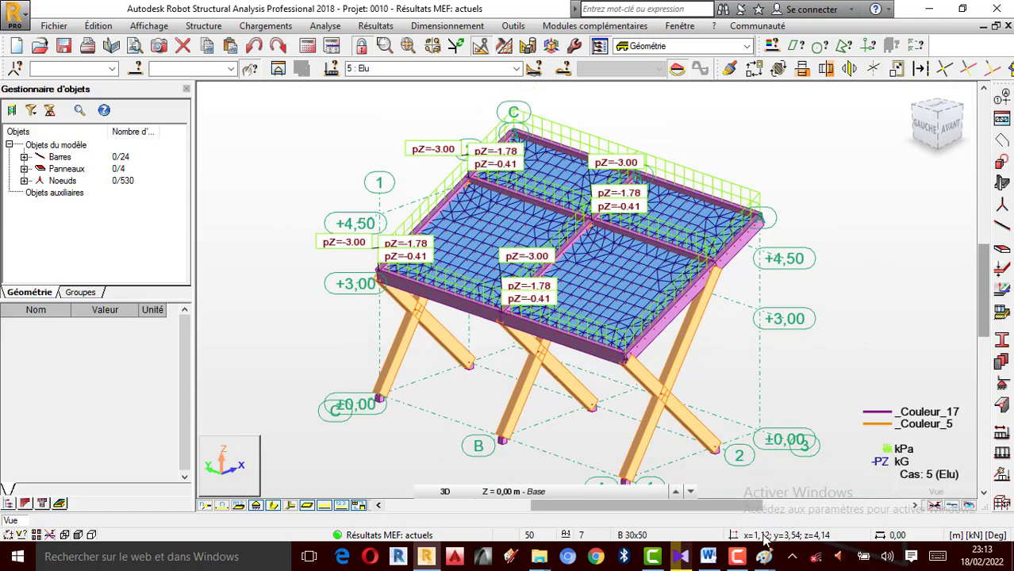
Switch to Paint to view reference images WA0015, WA0012 and WA0013 of the inclined structure, and return to the Robot model.
{"action": "mouse_move", "coordinate": [764, 557]}
{"action": "left_click", "coordinate": [899, 508]}
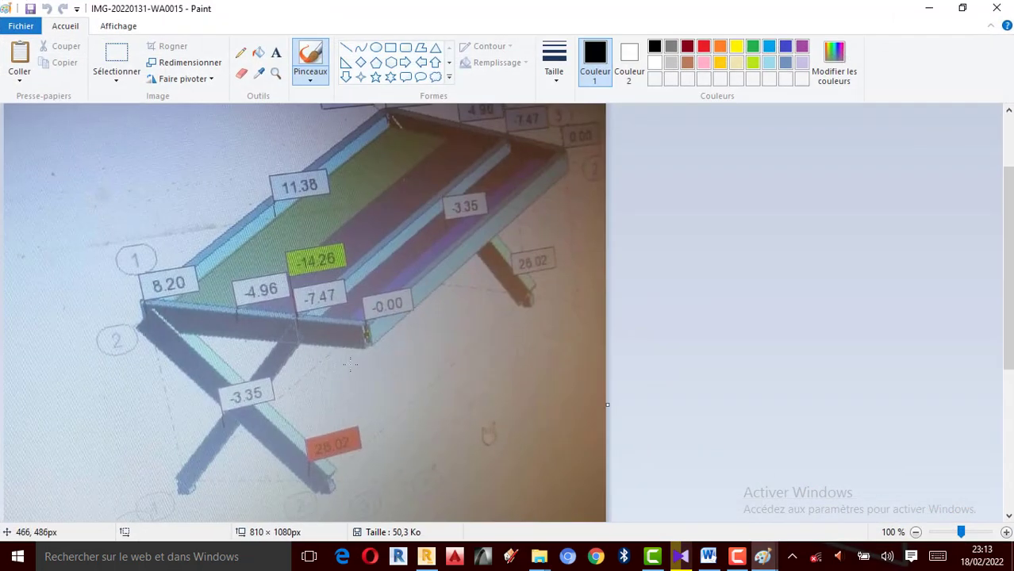
{"action": "mouse_move", "coordinate": [764, 556]}
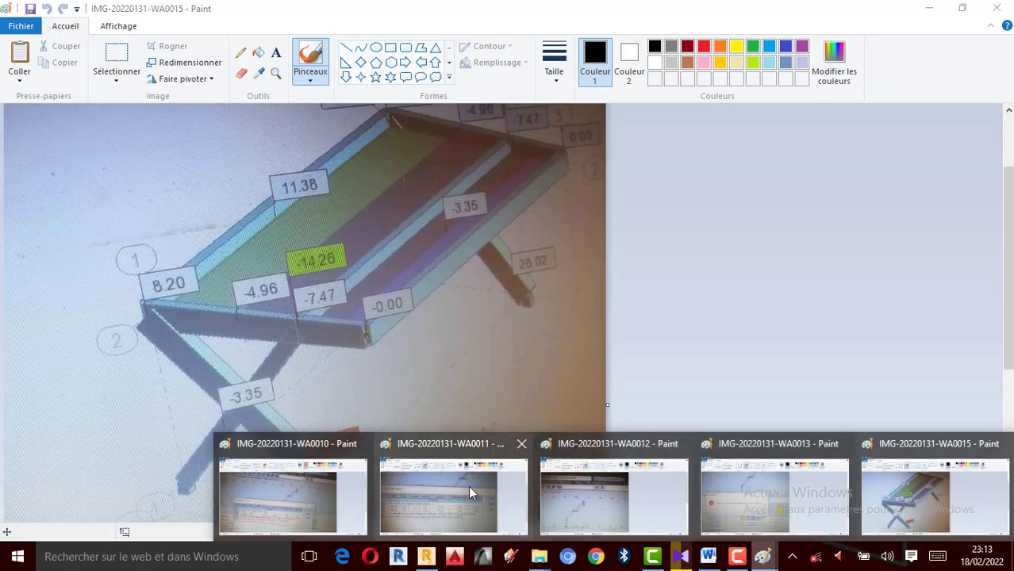
{"action": "left_click", "coordinate": [588, 516]}
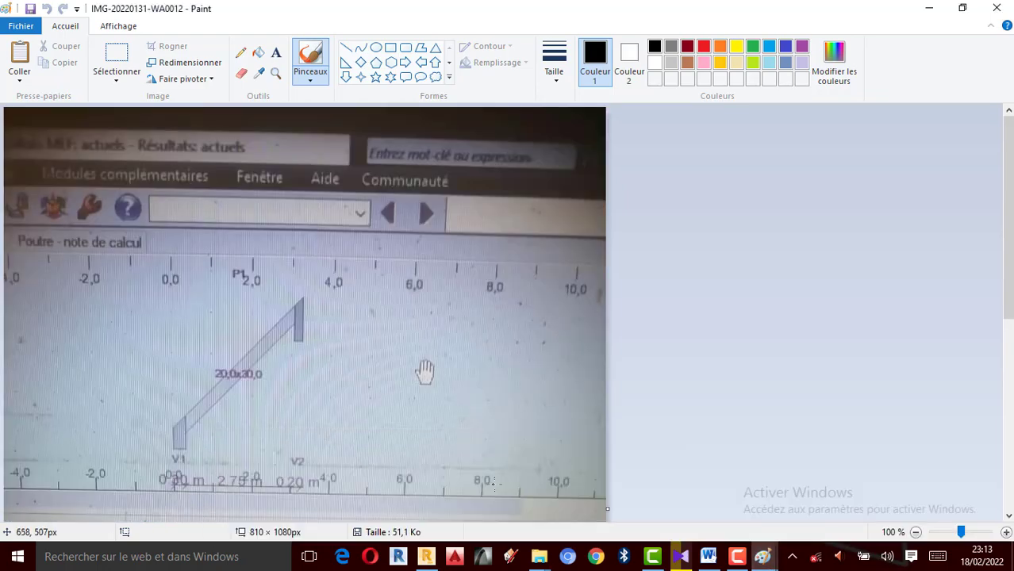
{"action": "mouse_move", "coordinate": [746, 556]}
{"action": "left_click", "coordinate": [775, 518]}
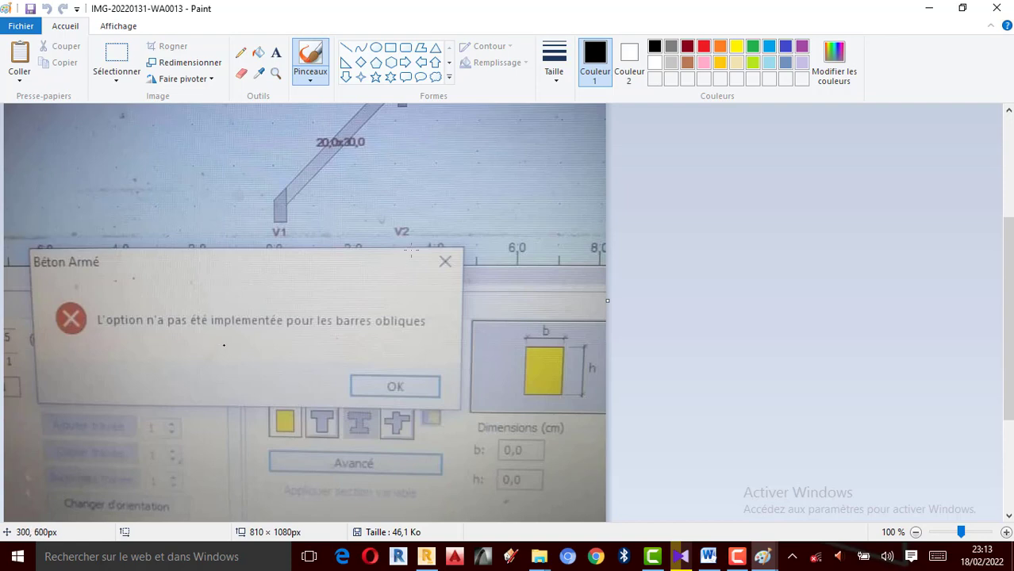
{"action": "left_click", "coordinate": [929, 8]}
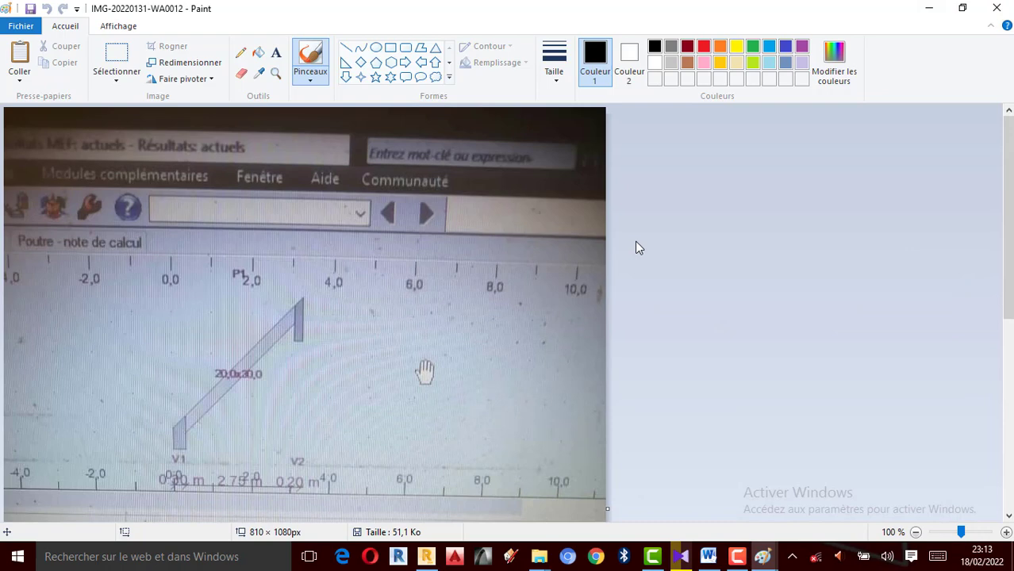
{"action": "left_click", "coordinate": [929, 7]}
{"action": "left_click", "coordinate": [930, 10]}
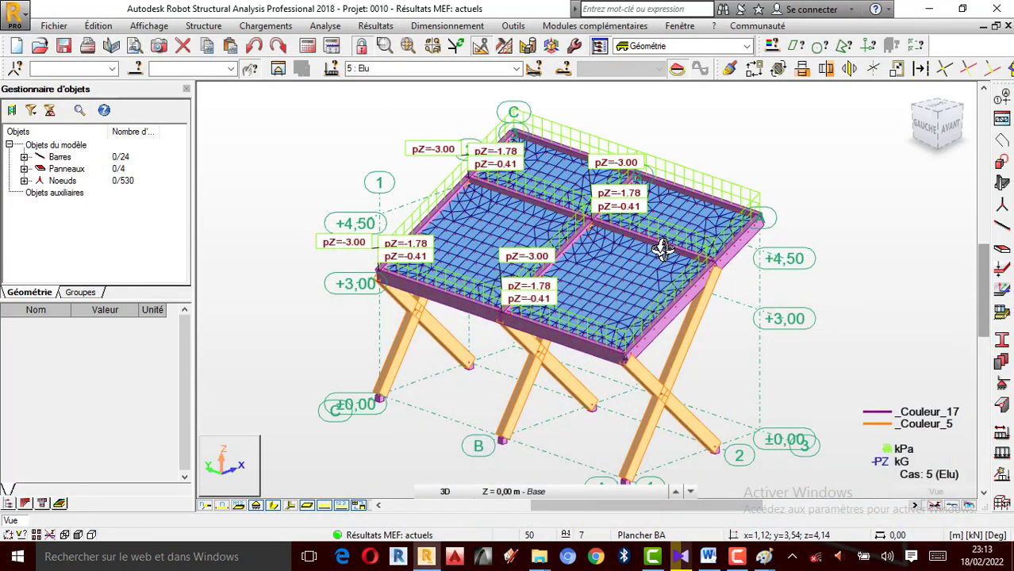
Open the bar diagrams and select the moments Mx, My and Mz for display.
{"action": "middle_click_drag", "start_coordinate": [663, 250], "coordinate": [640, 272], "text": "shift"}
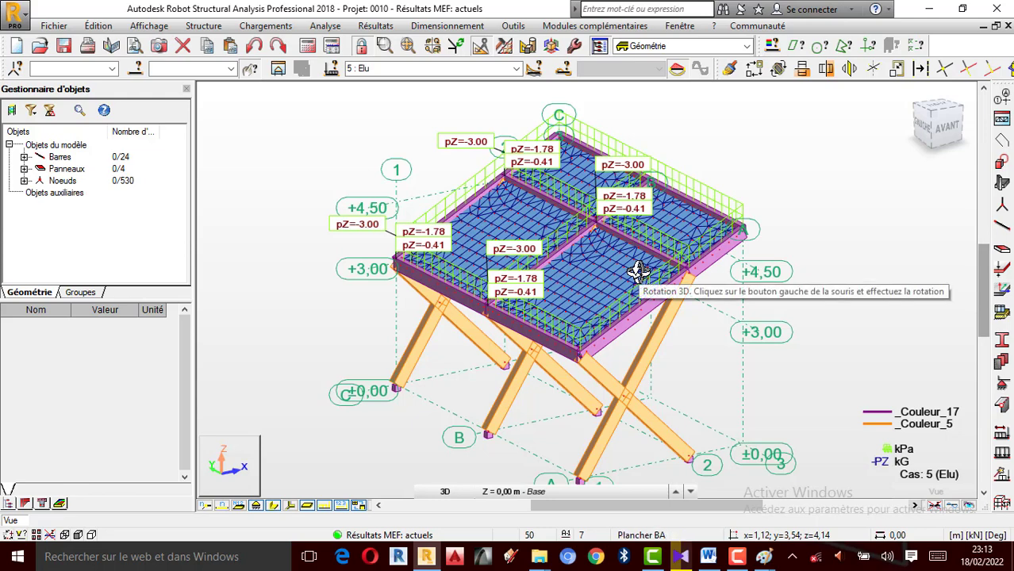
{"action": "left_click", "coordinate": [381, 26]}
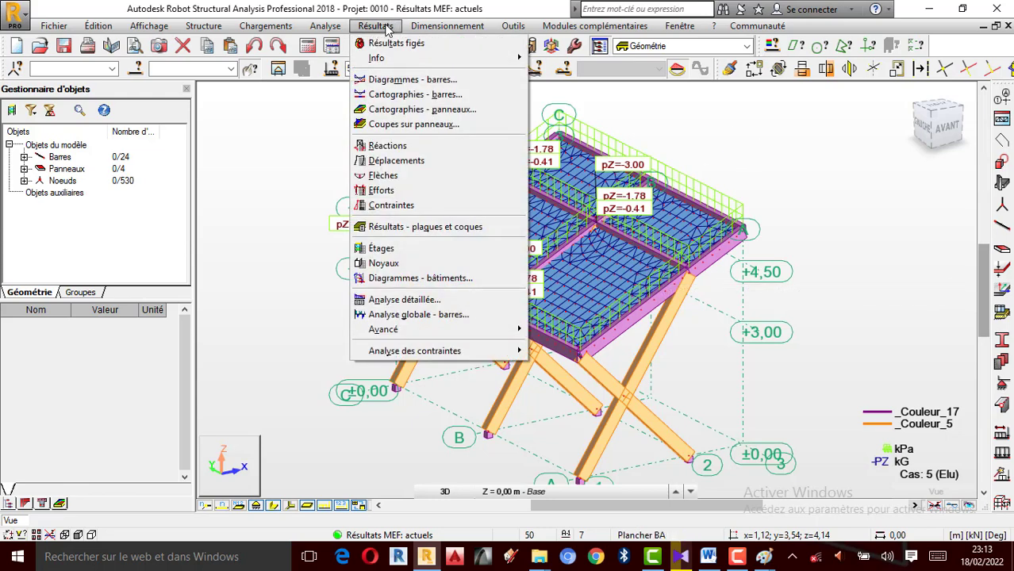
{"action": "mouse_move", "coordinate": [447, 26]}
{"action": "mouse_move", "coordinate": [377, 26]}
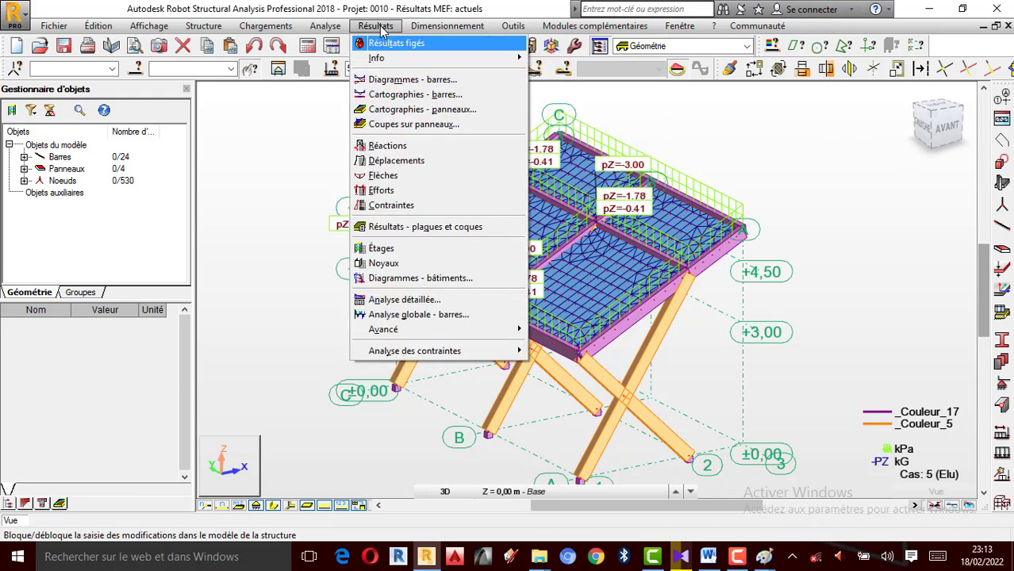
{"action": "left_click", "coordinate": [387, 82]}
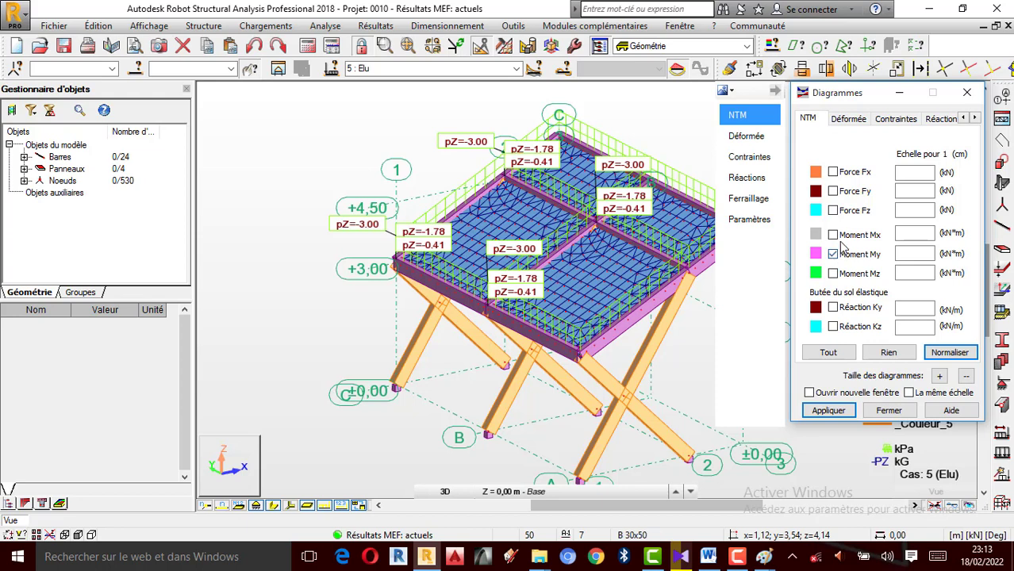
{"action": "left_click", "coordinate": [833, 275]}
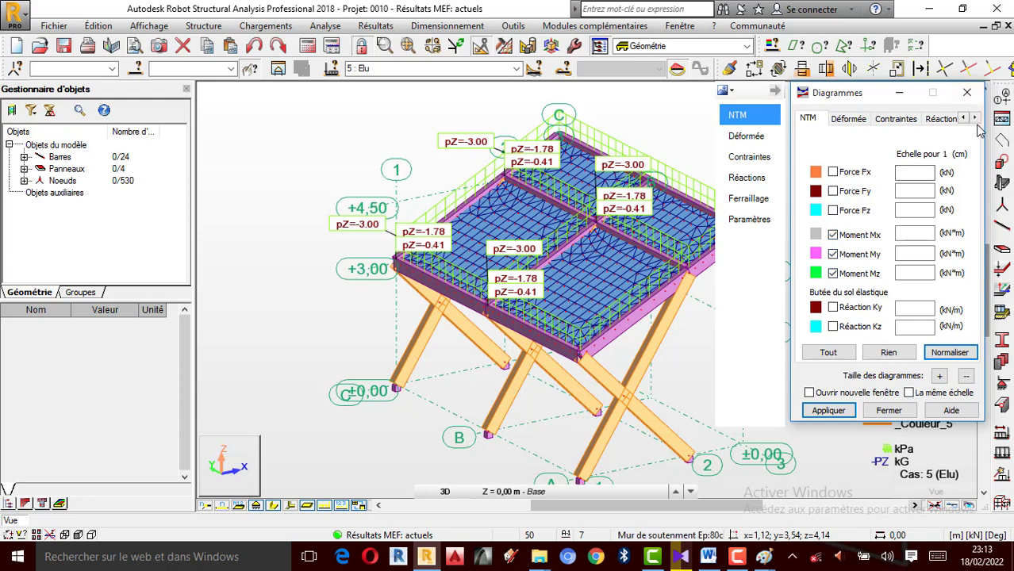
Label the diagrams with descriptions at local extremes, differentiate positive and negative values, keep hatched filling, and apply.
{"action": "left_click", "coordinate": [976, 119]}
{"action": "left_click", "coordinate": [975, 118]}
{"action": "left_click", "coordinate": [975, 118]}
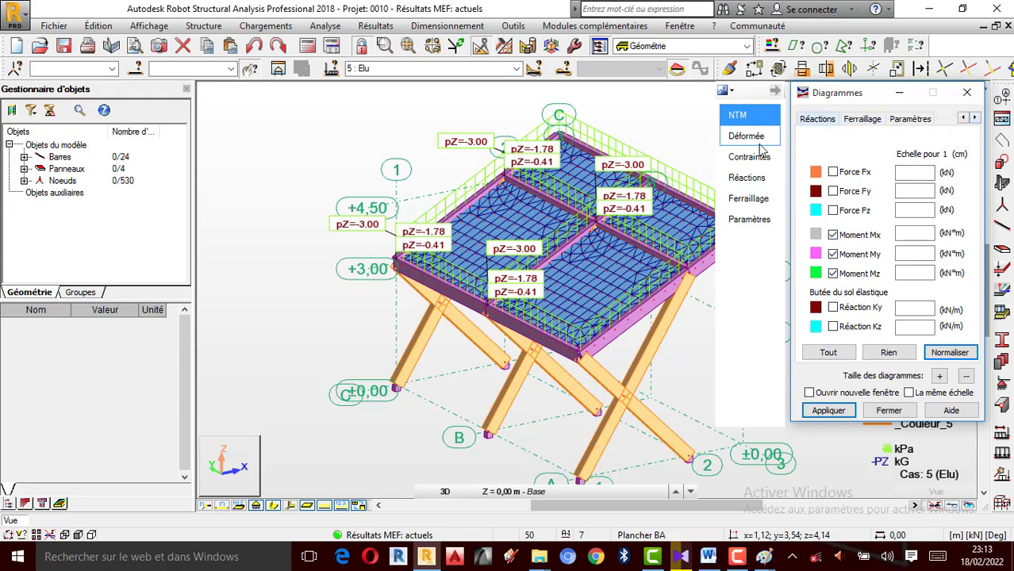
{"action": "left_click", "coordinate": [758, 220]}
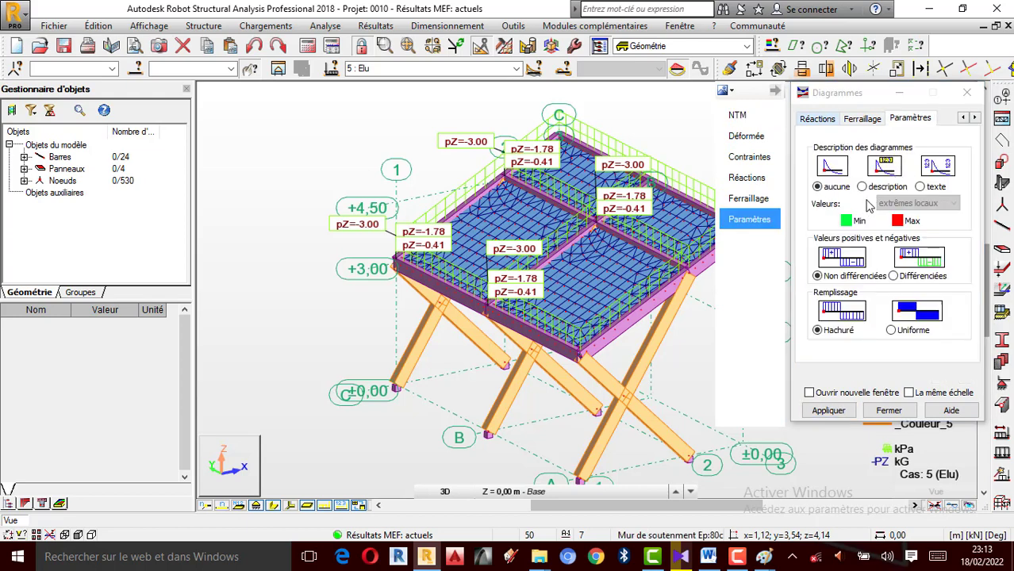
{"action": "left_click", "coordinate": [840, 411]}
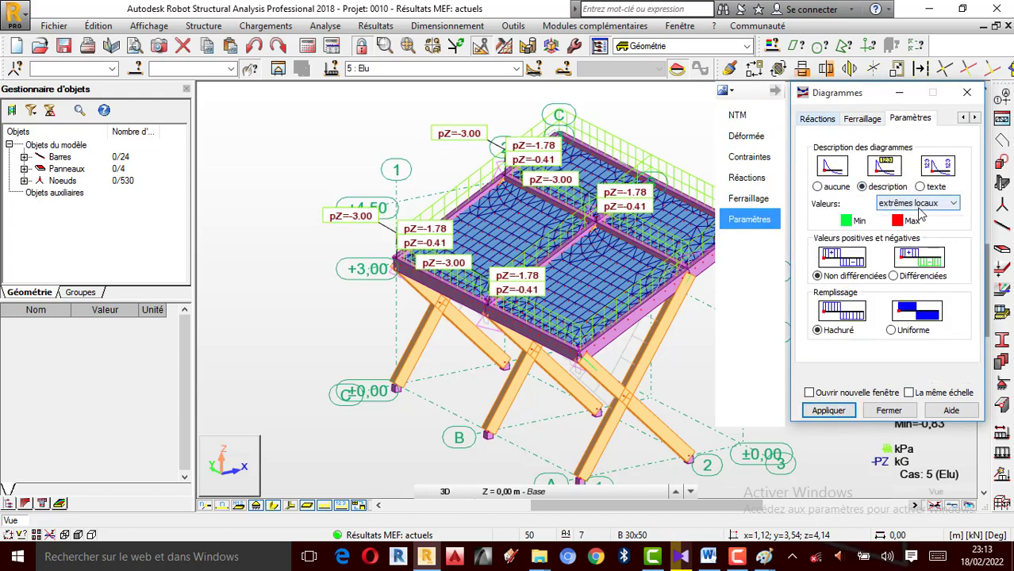
{"action": "left_click", "coordinate": [914, 206]}
{"action": "left_click", "coordinate": [915, 205]}
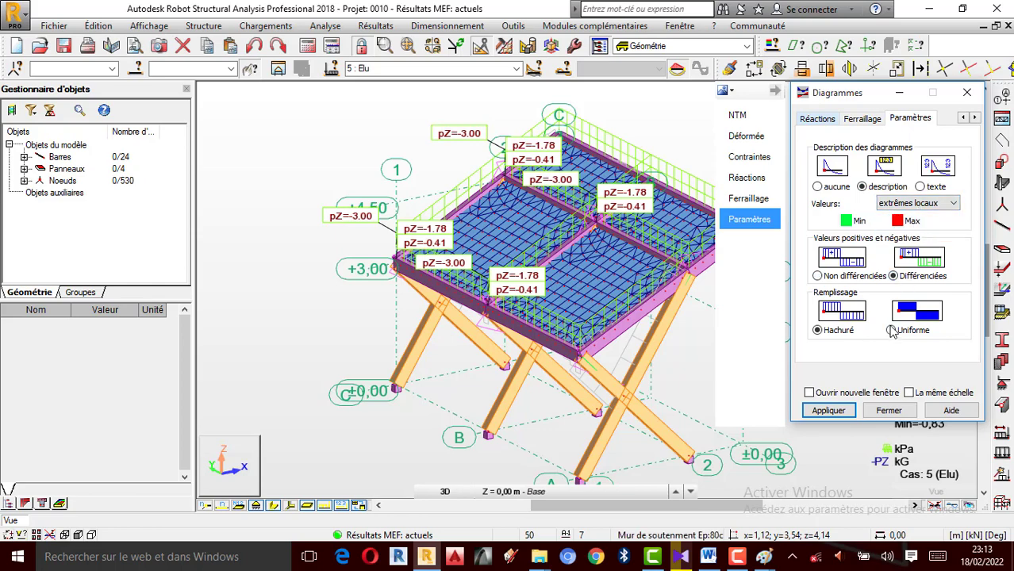
{"action": "left_click", "coordinate": [828, 410]}
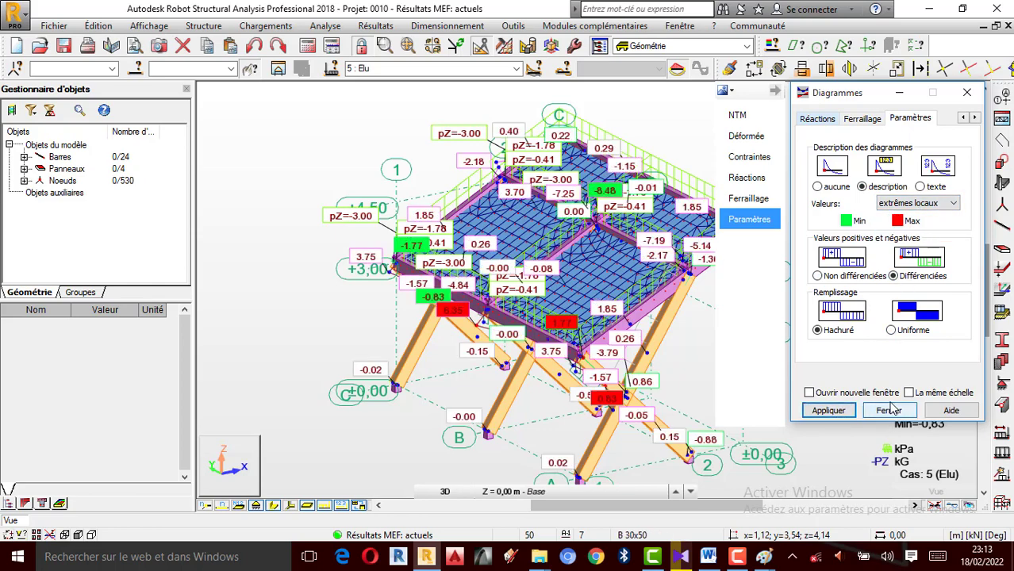
Move the diagram settings clear of the model and examine the moment values on the beams and inclined columns.
{"action": "left_click_drag", "start_coordinate": [857, 97], "coordinate": [174, 111]}
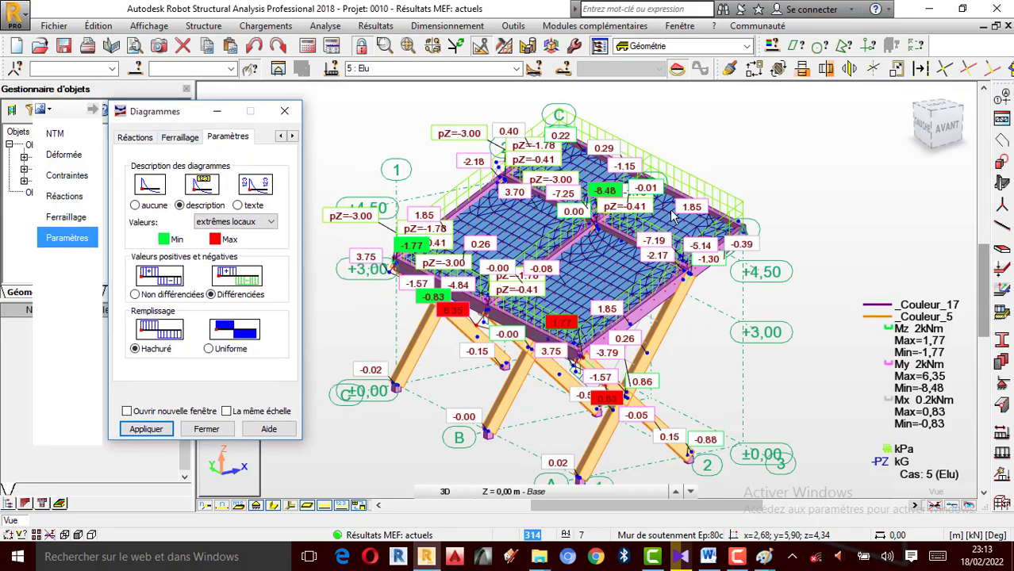
{"action": "right_click", "coordinate": [687, 162]}
{"action": "left_click", "coordinate": [734, 223]}
{"action": "left_click_drag", "start_coordinate": [738, 229], "coordinate": [548, 292]}
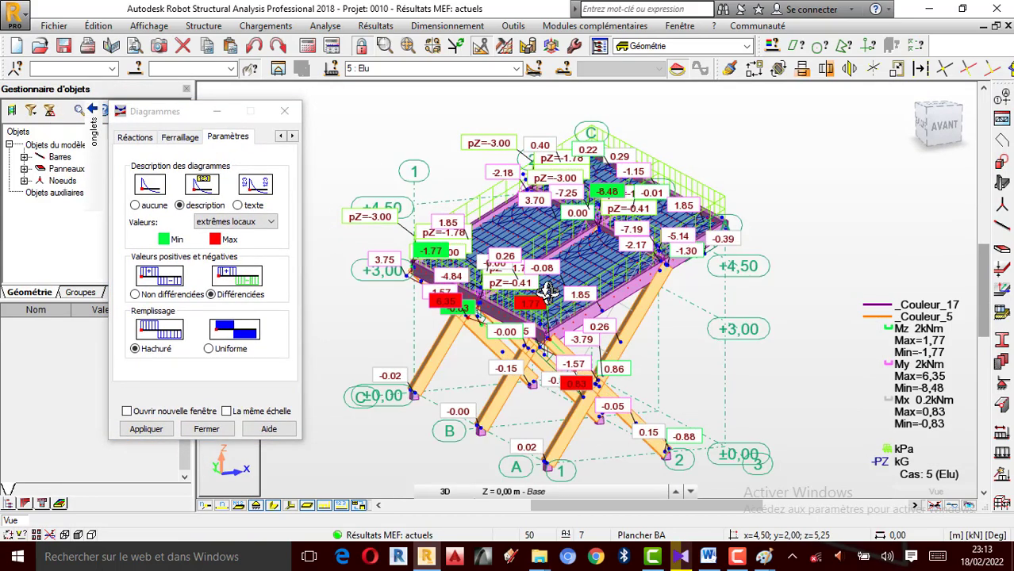
{"action": "scroll", "coordinate": [554, 291], "scroll_direction": "up", "scroll_amount": 1}
{"action": "scroll", "coordinate": [581, 284], "scroll_direction": "down", "scroll_amount": 1}
{"action": "scroll", "coordinate": [540, 299], "scroll_direction": "up", "scroll_amount": 2}
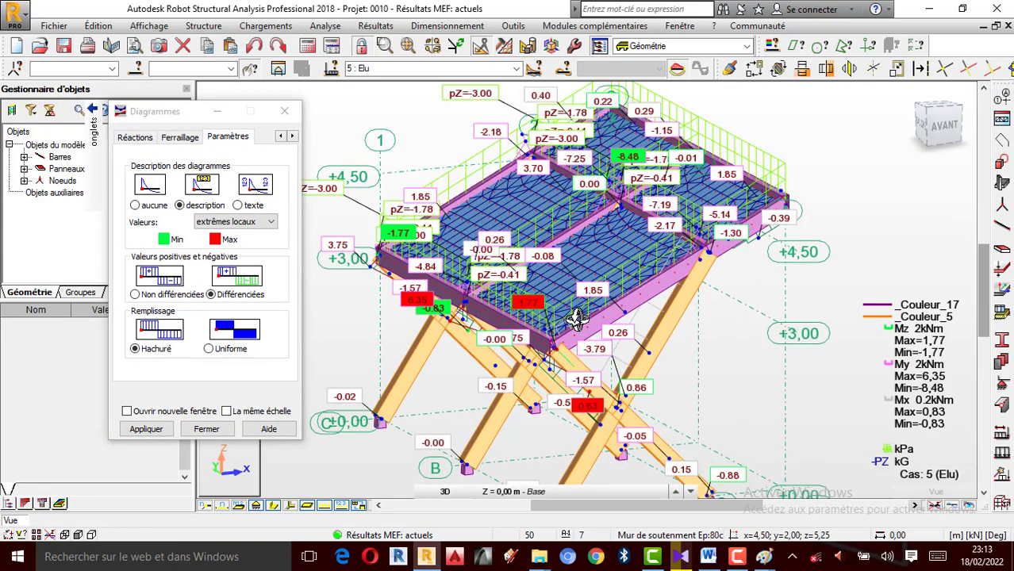
Examine the labelled moment diagrams on the beams and inclined columns of the whole structure from several angles.
{"action": "scroll", "coordinate": [530, 300], "scroll_direction": "down", "scroll_amount": 1}
{"action": "left_click_drag", "start_coordinate": [617, 287], "coordinate": [632, 290]}
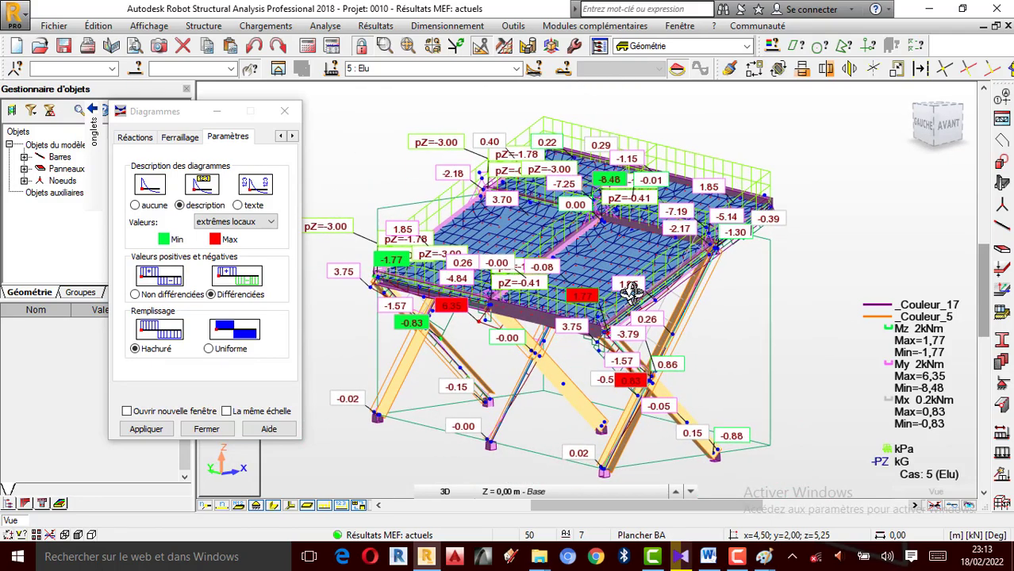
{"action": "scroll", "coordinate": [608, 321], "scroll_direction": "up", "scroll_amount": 1}
{"action": "scroll", "coordinate": [604, 263], "scroll_direction": "down", "scroll_amount": 1}
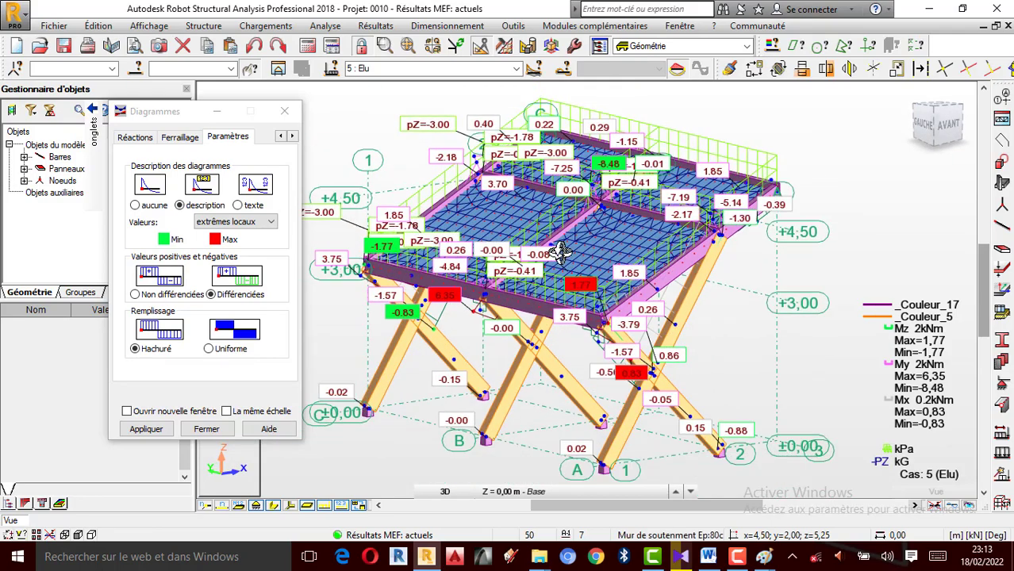
{"action": "left_click_drag", "start_coordinate": [560, 251], "coordinate": [558, 260]}
{"action": "scroll", "coordinate": [642, 262], "scroll_direction": "up", "scroll_amount": 1}
{"action": "scroll", "coordinate": [631, 270], "scroll_direction": "down", "scroll_amount": 1}
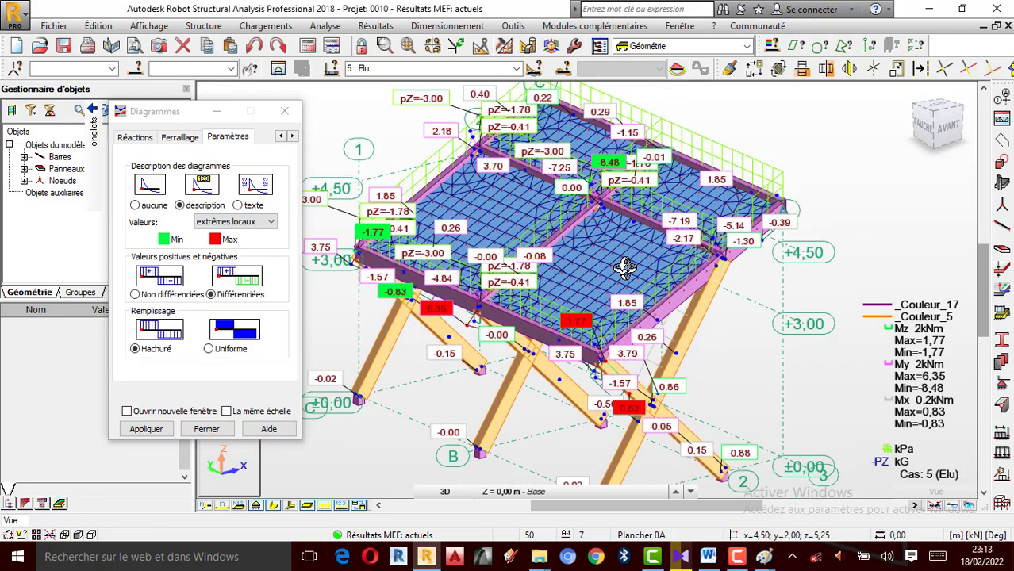
{"action": "left_click_drag", "start_coordinate": [625, 268], "coordinate": [627, 256]}
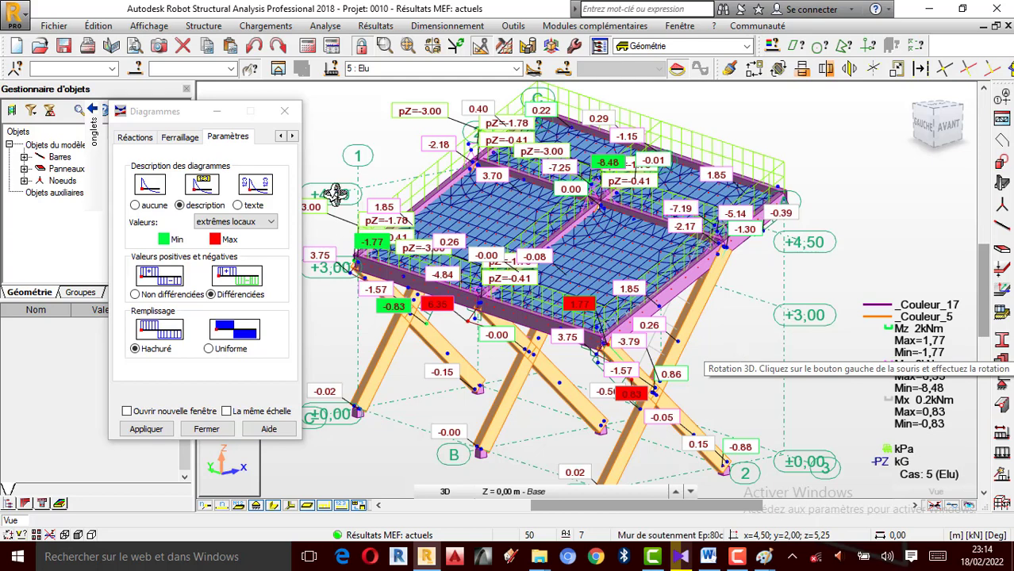
Deselect all force and moment diagrams and apply to clear them from the model.
{"action": "left_click", "coordinate": [69, 139]}
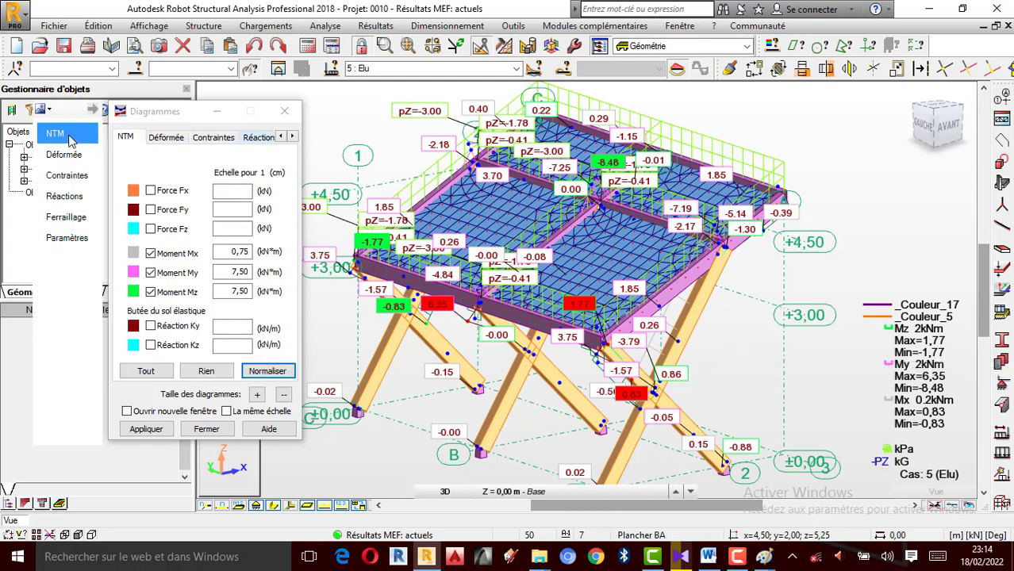
{"action": "left_click", "coordinate": [205, 371]}
{"action": "left_click", "coordinate": [157, 435]}
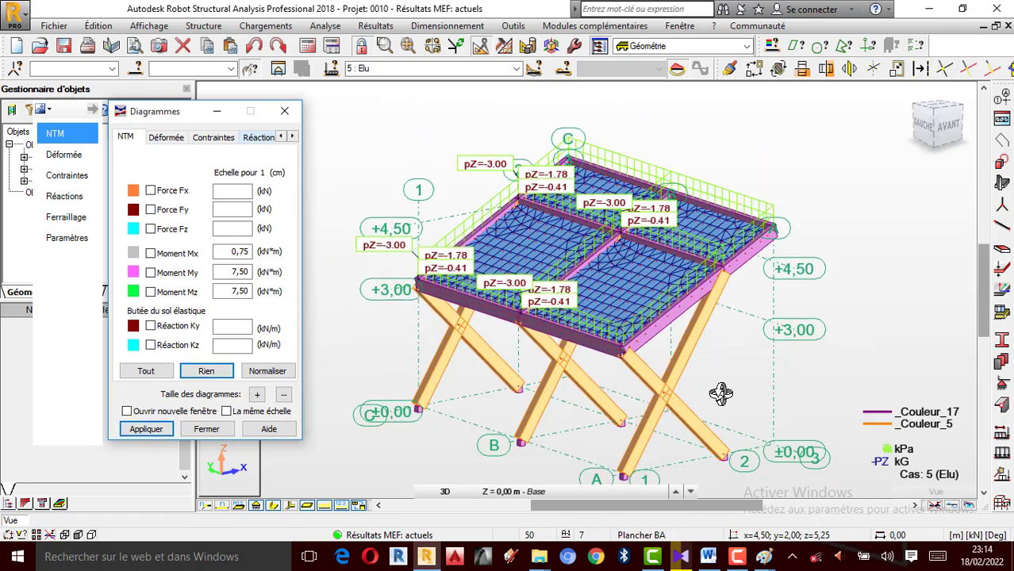
Select the deck beams by their purple colour group and isolate the selected bars for separate editing.
{"action": "left_click", "coordinate": [772, 46]}
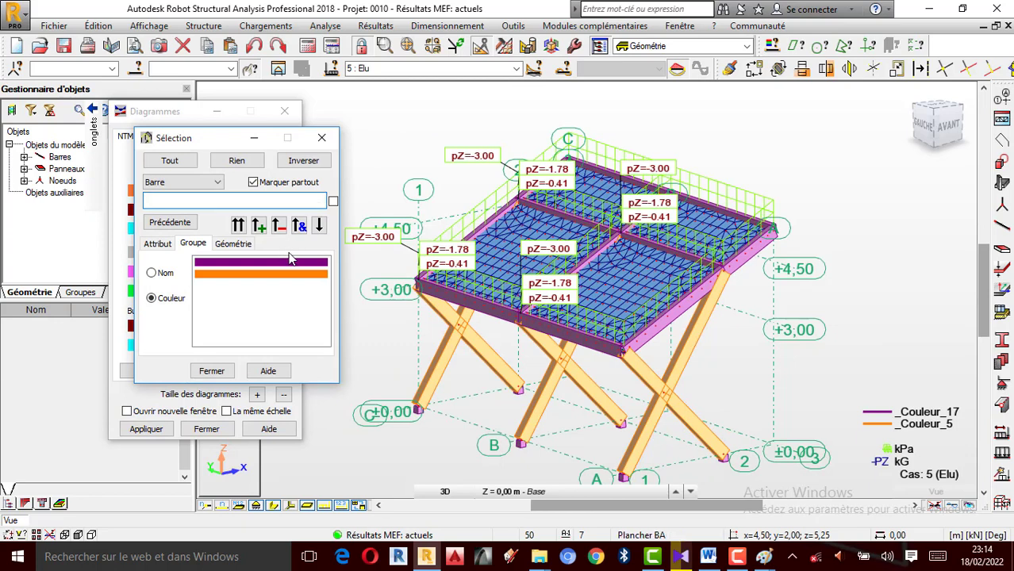
{"action": "left_click", "coordinate": [247, 261]}
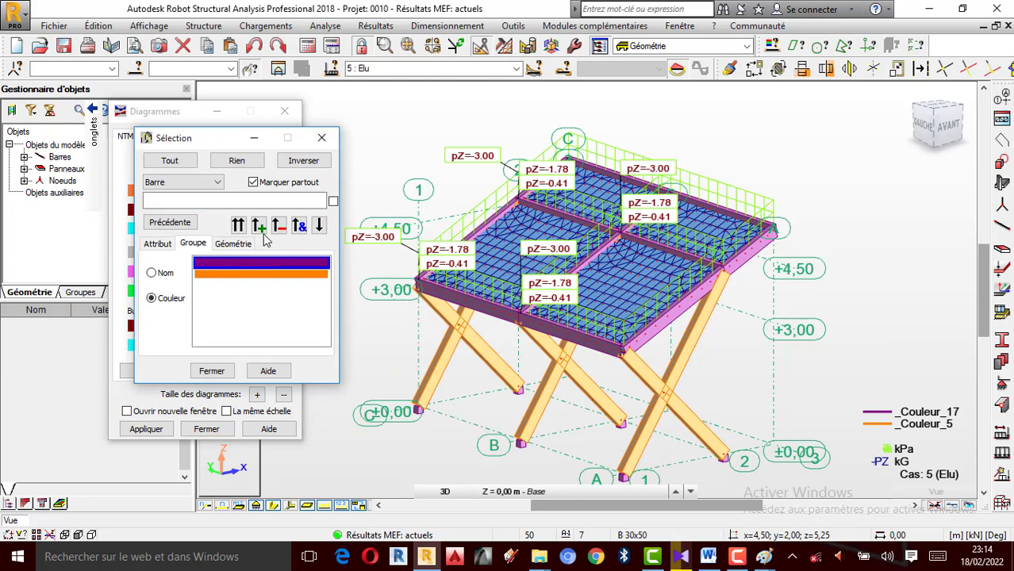
{"action": "left_click", "coordinate": [259, 226]}
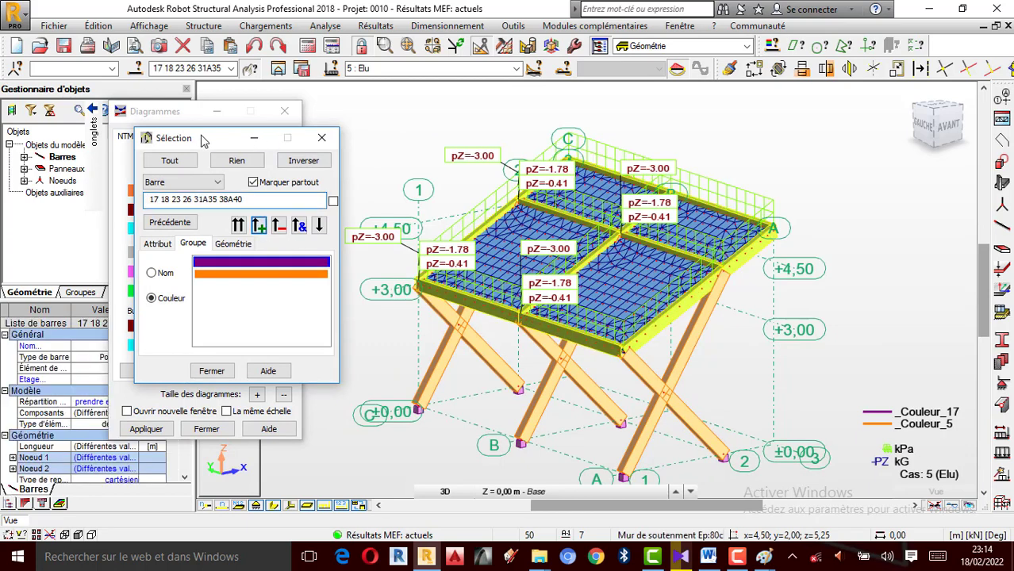
{"action": "left_click_drag", "start_coordinate": [211, 142], "coordinate": [855, 171]}
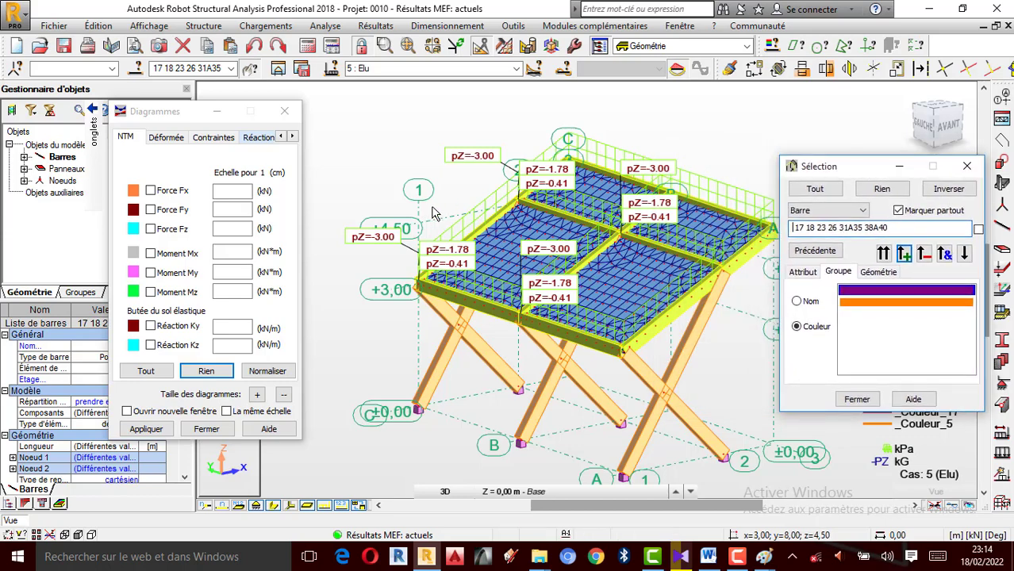
{"action": "scroll", "coordinate": [432, 210], "scroll_direction": "down", "scroll_amount": 1}
{"action": "scroll", "coordinate": [652, 215], "scroll_direction": "up", "scroll_amount": 1}
{"action": "left_click", "coordinate": [281, 70]}
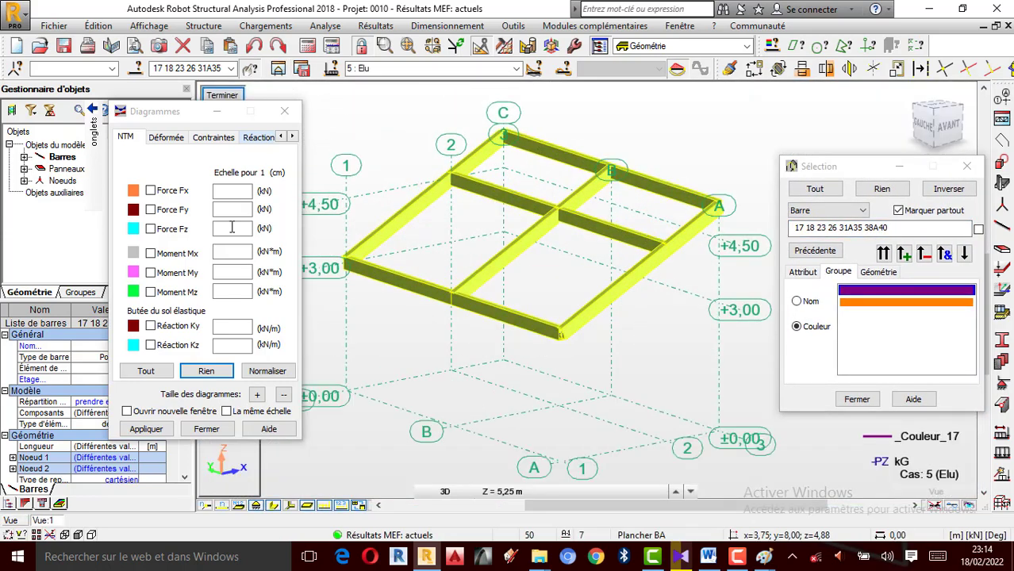
Display the moments Mx, My and Mz on the isolated beams.
{"action": "left_click", "coordinate": [163, 268]}
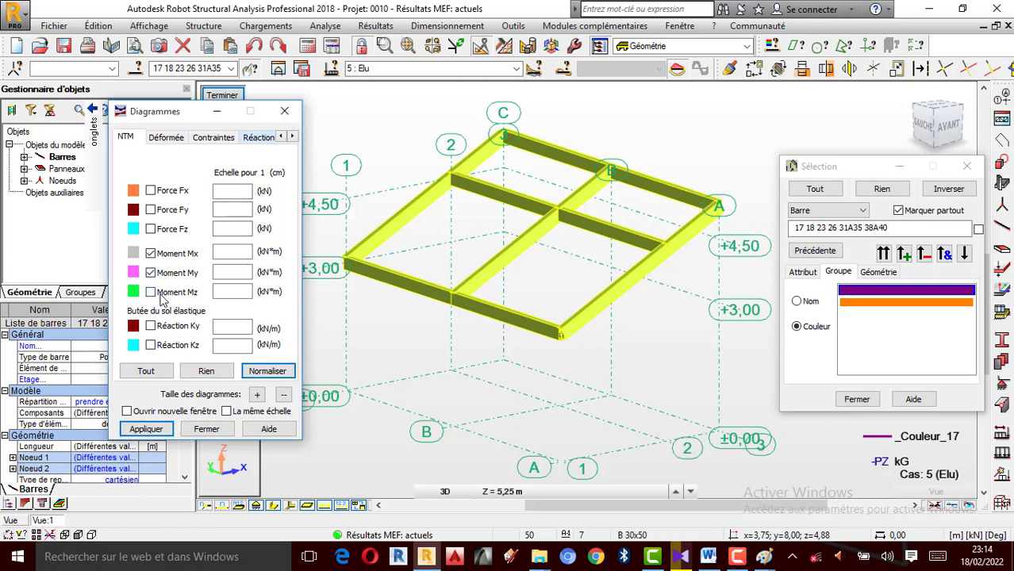
{"action": "left_click", "coordinate": [161, 294]}
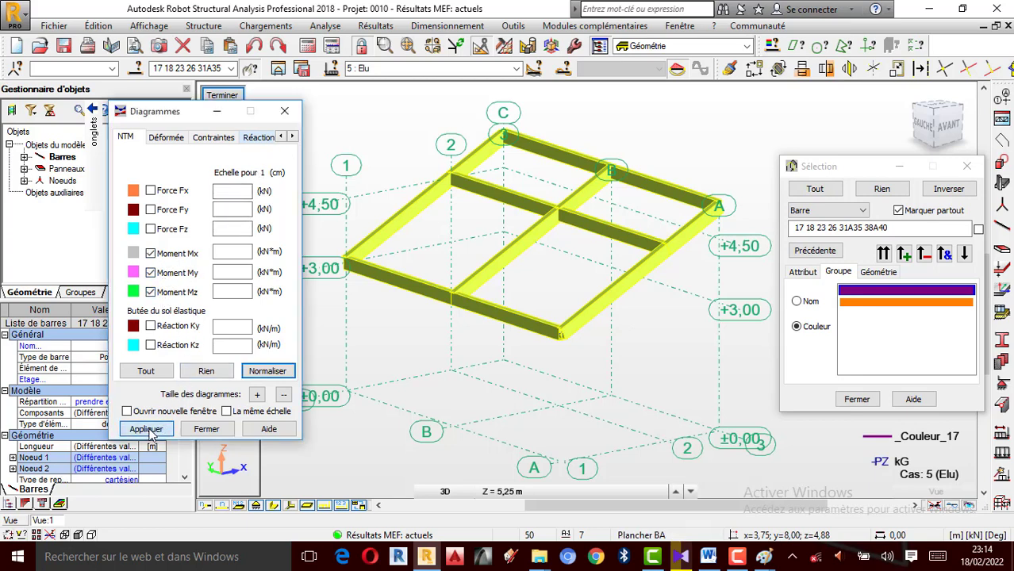
{"action": "left_click", "coordinate": [149, 430]}
{"action": "scroll", "coordinate": [622, 333], "scroll_direction": "down", "scroll_amount": 1}
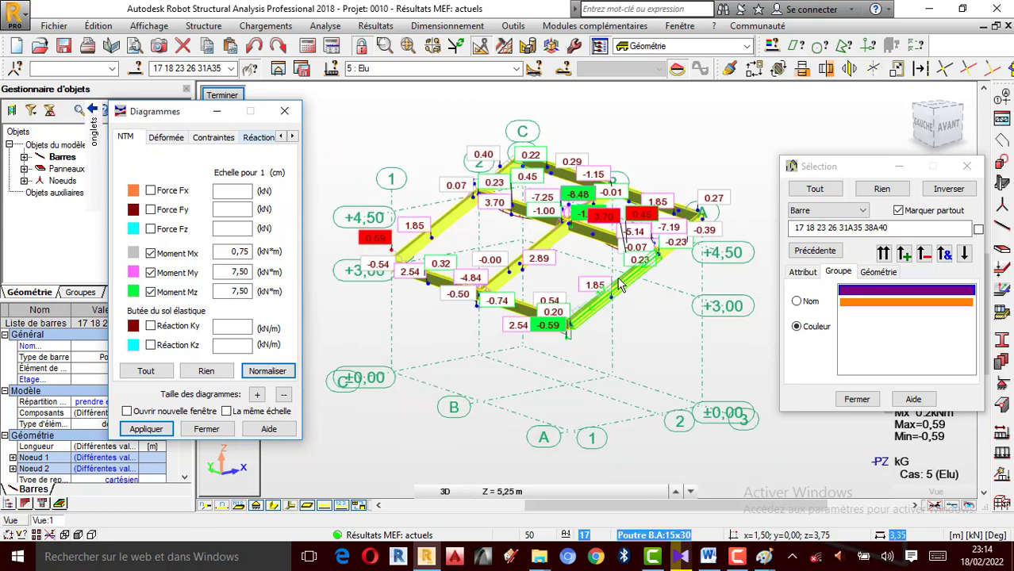
{"action": "scroll", "coordinate": [594, 187], "scroll_direction": "up", "scroll_amount": 1}
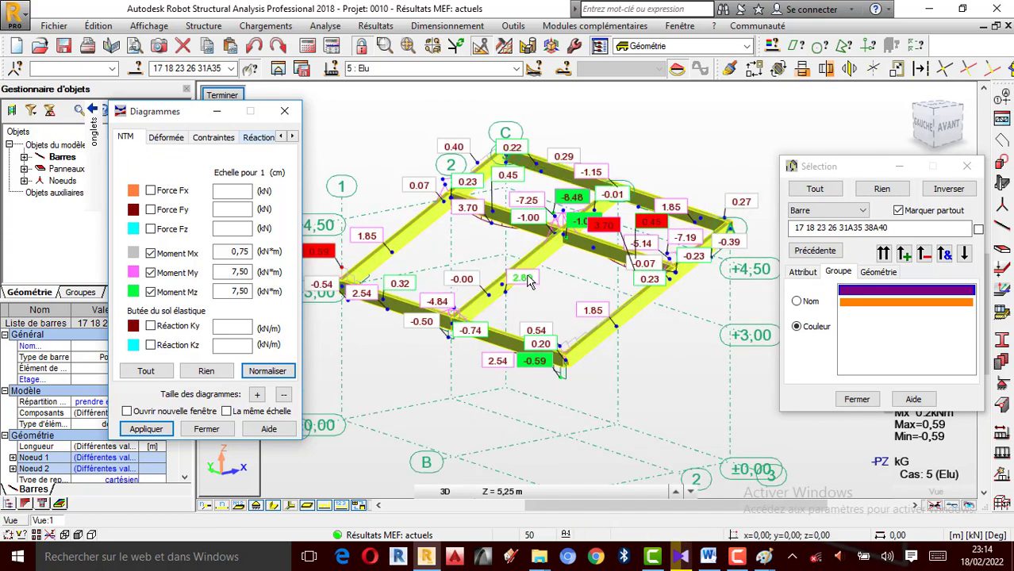
Enlarge the moment diagrams to scales of 0,25 for Mx and 2,50 for My and Mz, and apply.
{"action": "left_click", "coordinate": [258, 395]}
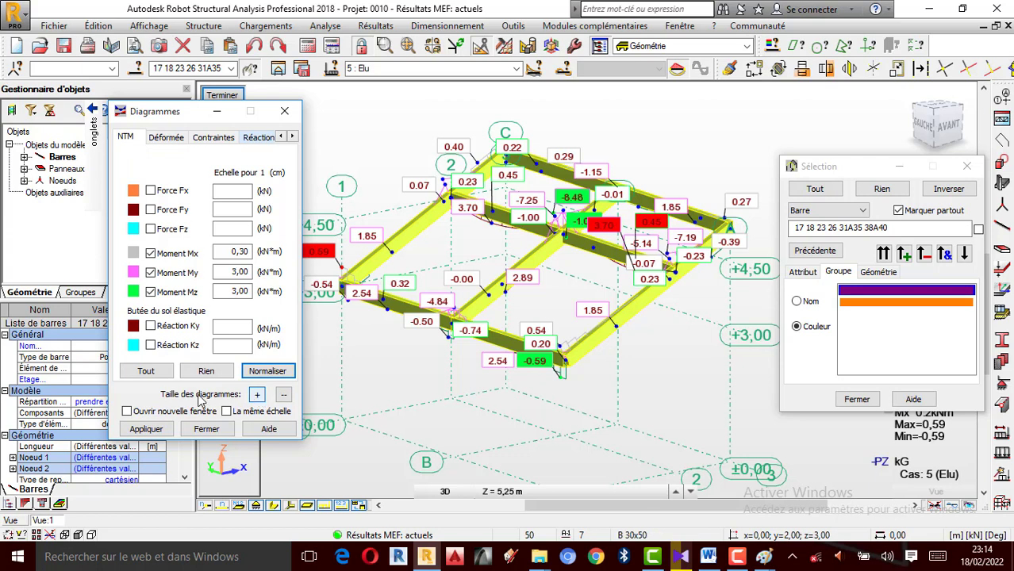
{"action": "left_click", "coordinate": [146, 429]}
{"action": "left_click", "coordinate": [257, 395]}
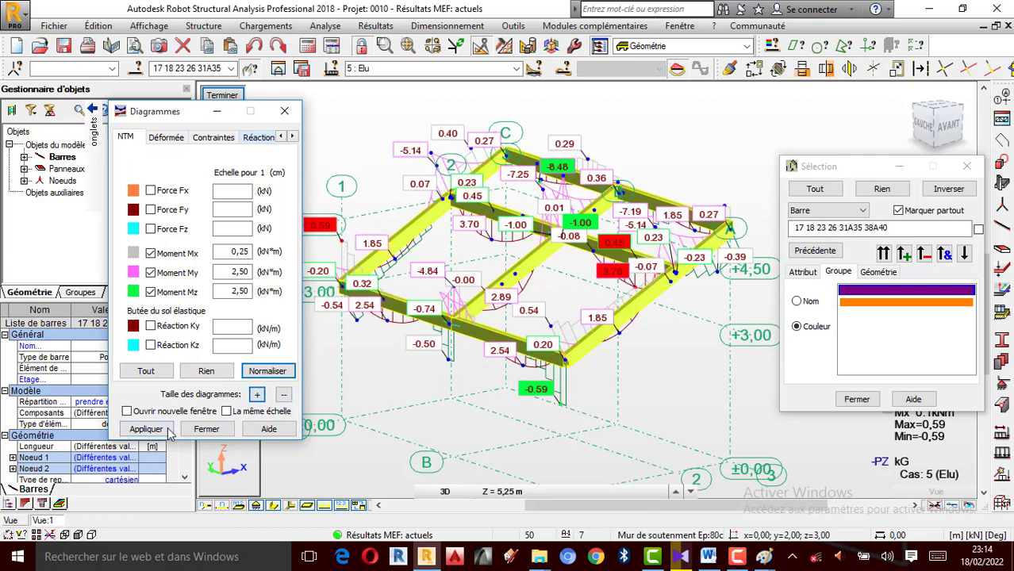
{"action": "left_click", "coordinate": [146, 429]}
Restrict the diagrams to Moment Mx and examine its values on the beam grid.
{"action": "scroll", "coordinate": [529, 214], "scroll_direction": "up", "scroll_amount": 3}
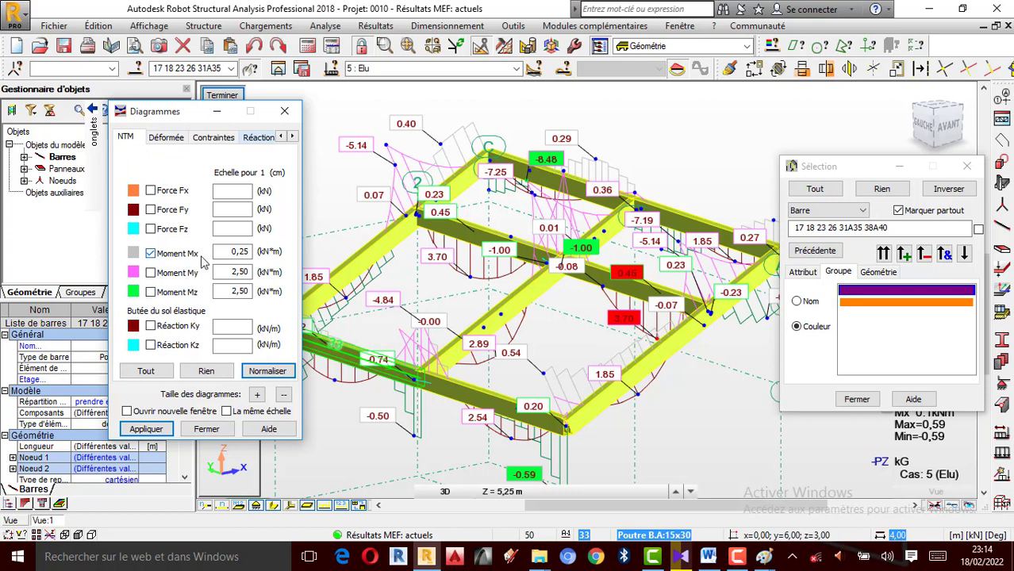
{"action": "left_click", "coordinate": [146, 428]}
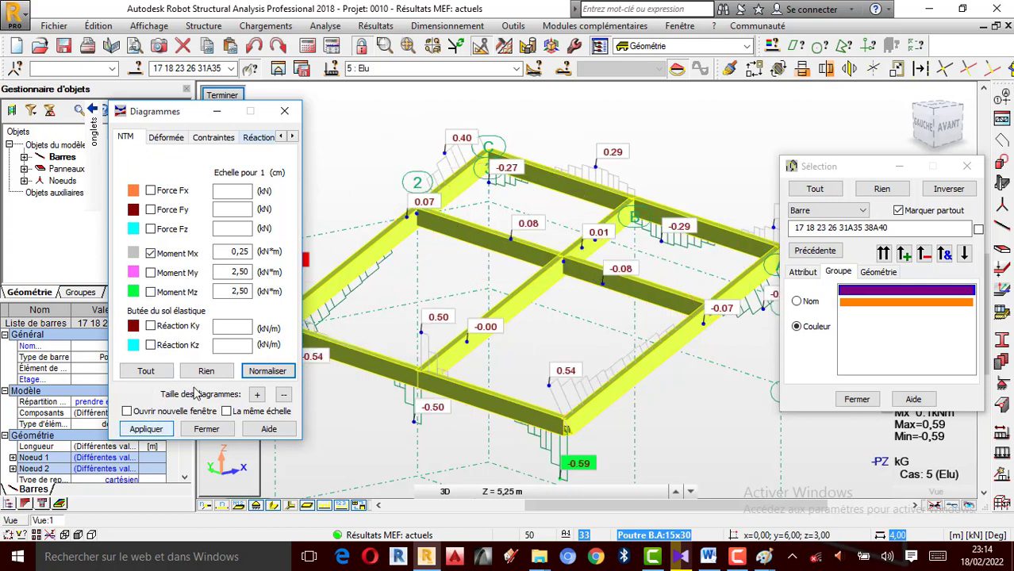
{"action": "scroll", "coordinate": [406, 295], "scroll_direction": "down", "scroll_amount": 1}
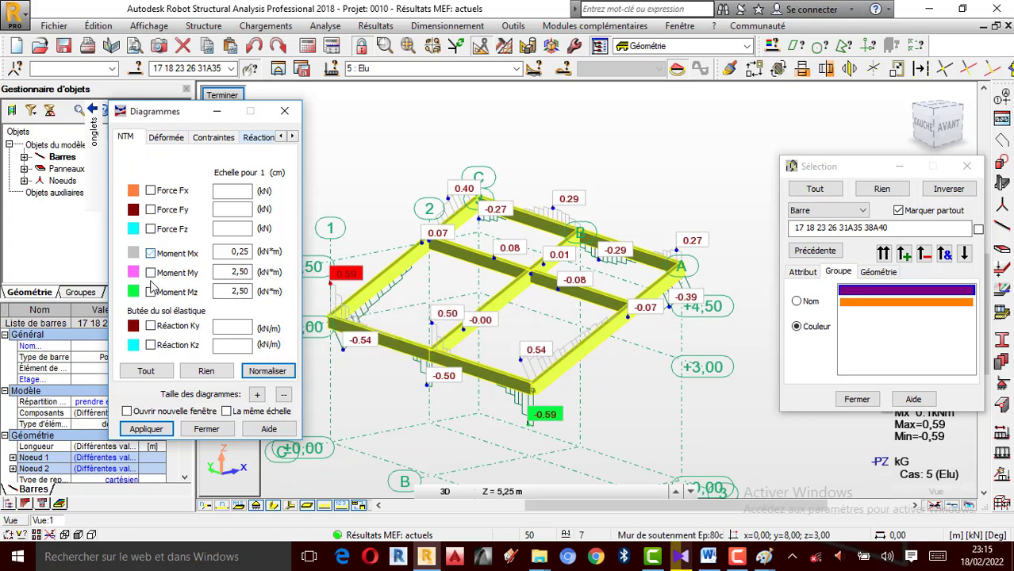
Replace the displayed diagram with Moment My and examine its extreme values along the beams.
{"action": "left_click", "coordinate": [146, 429]}
{"action": "scroll", "coordinate": [627, 368], "scroll_direction": "down", "scroll_amount": 1}
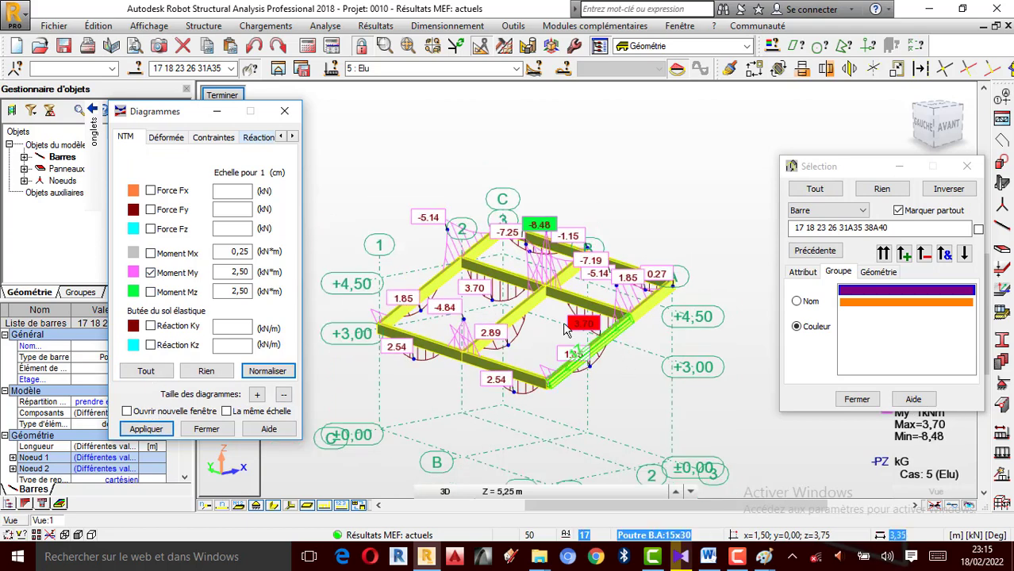
{"action": "scroll", "coordinate": [564, 333], "scroll_direction": "up", "scroll_amount": 1}
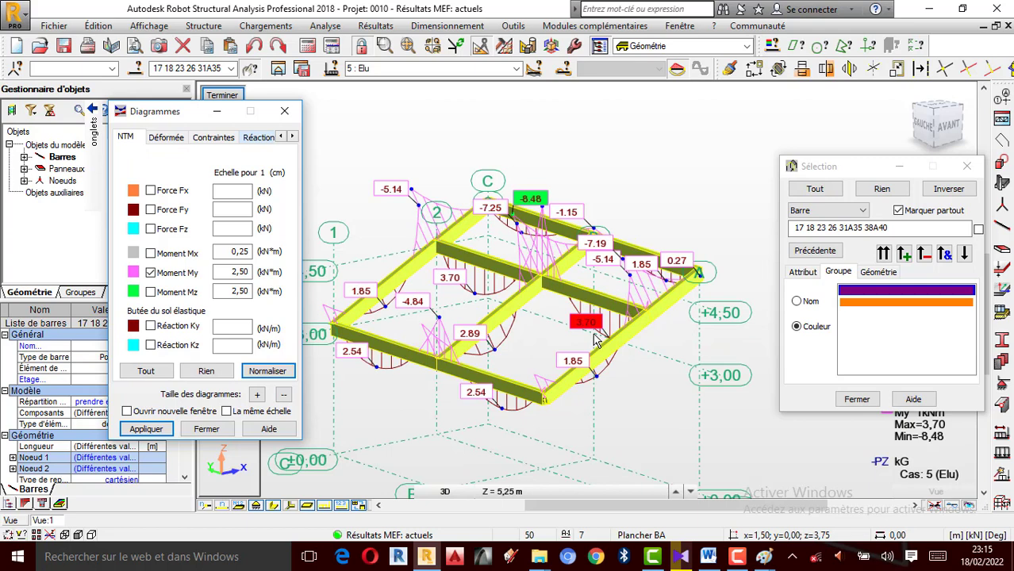
{"action": "scroll", "coordinate": [555, 213], "scroll_direction": "up", "scroll_amount": 2}
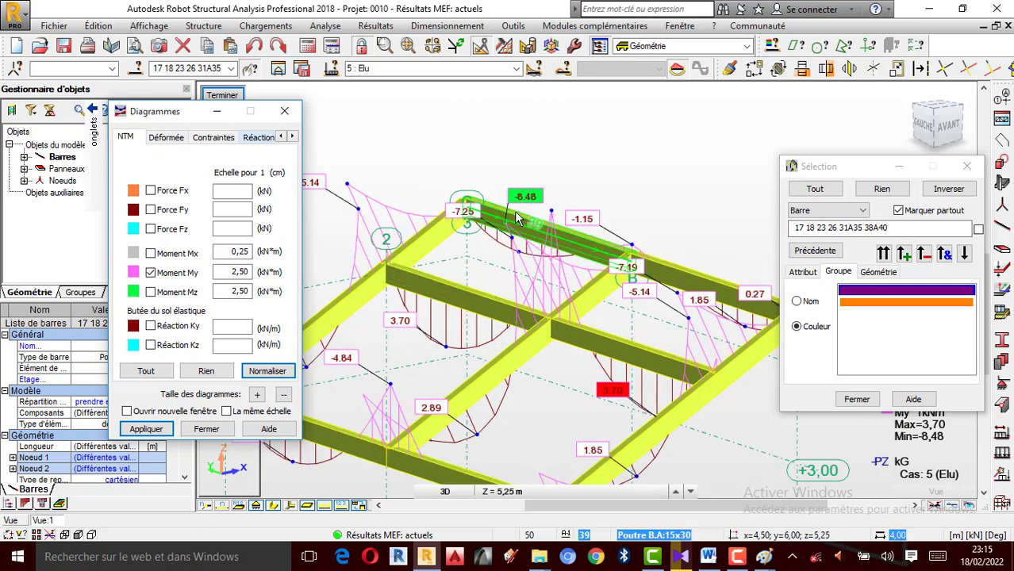
{"action": "scroll", "coordinate": [553, 218], "scroll_direction": "down", "scroll_amount": 1}
{"action": "scroll", "coordinate": [556, 219], "scroll_direction": "up", "scroll_amount": 1}
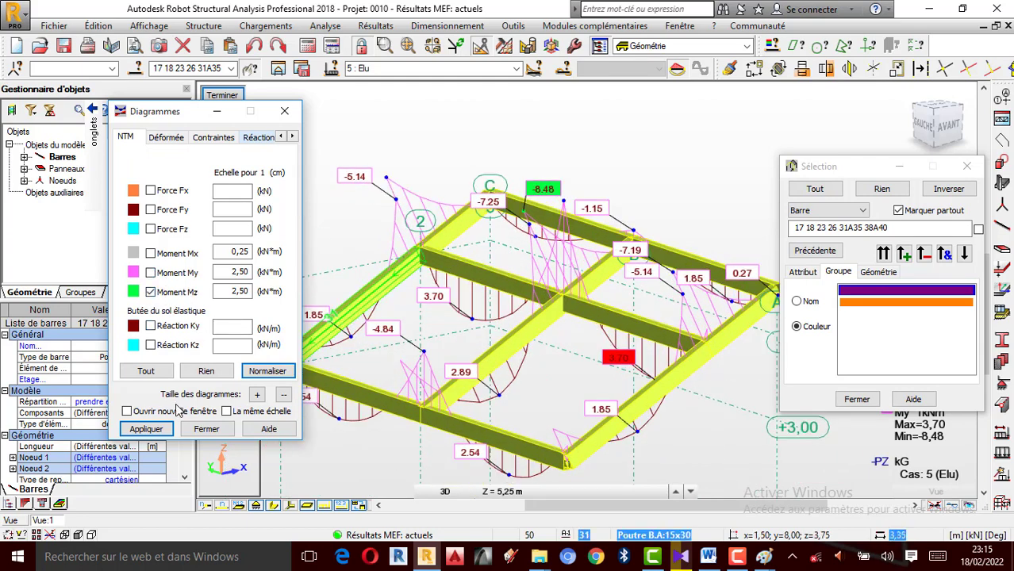
Show Moment Mz alone to check its values on the beams, and return to Moment My alone.
{"action": "left_click", "coordinate": [146, 429]}
{"action": "scroll", "coordinate": [631, 353], "scroll_direction": "down", "scroll_amount": 1}
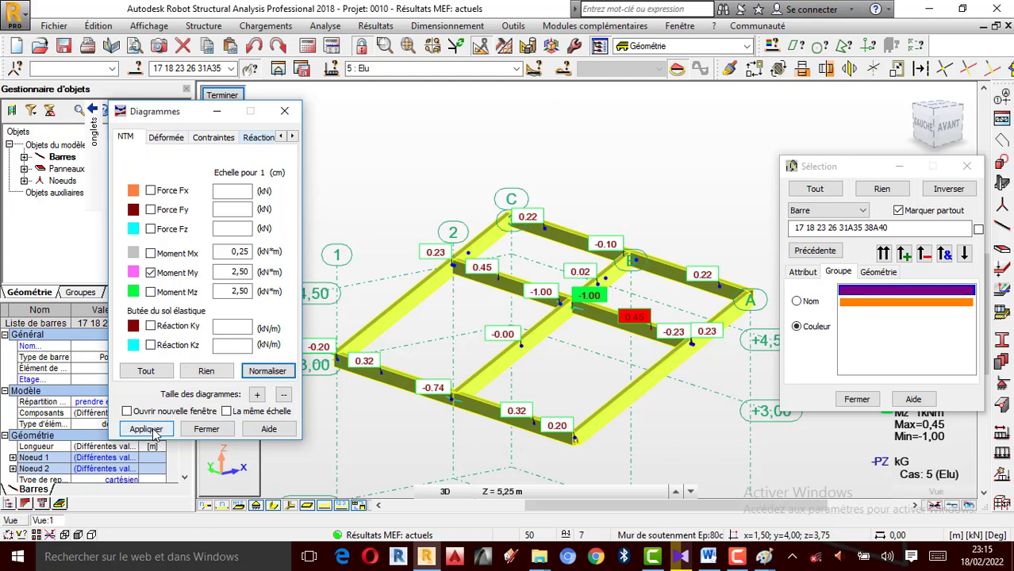
{"action": "left_click", "coordinate": [146, 429]}
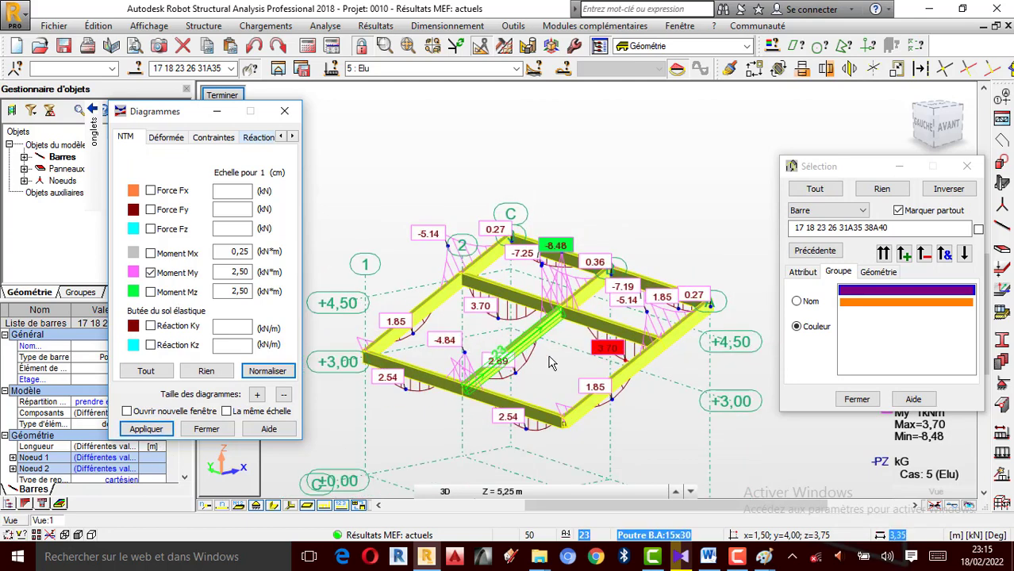
Turn off the section shapes so the isolated beams display as simple lines under the My diagrams.
{"action": "right_click", "coordinate": [663, 214]}
{"action": "left_click", "coordinate": [627, 273]}
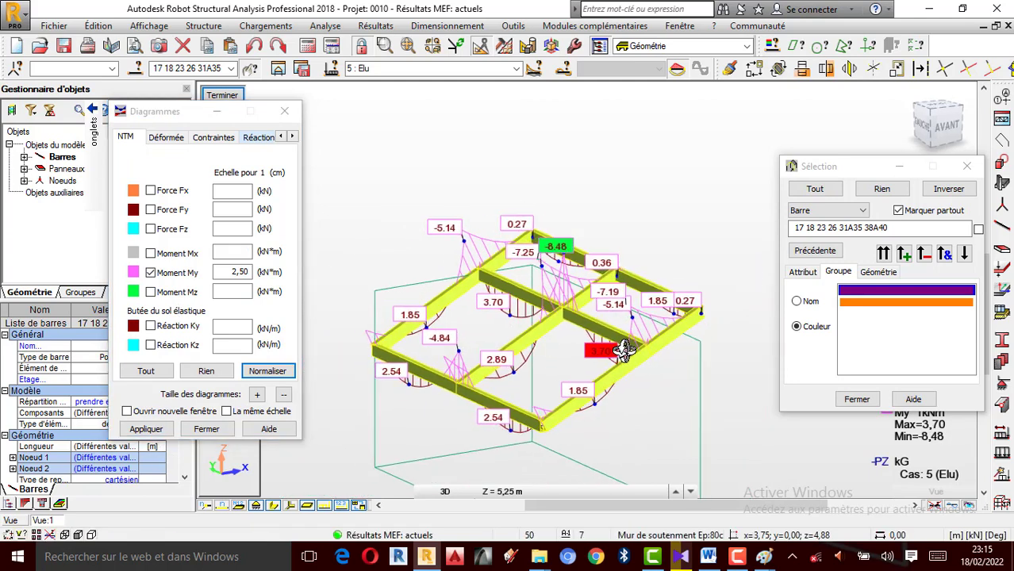
{"action": "mouse_move", "coordinate": [622, 351]}
{"action": "left_mouse_down"}
{"action": "mouse_move", "coordinate": [564, 354]}
{"action": "mouse_move", "coordinate": [595, 358]}
{"action": "mouse_move", "coordinate": [684, 408]}
{"action": "mouse_move", "coordinate": [709, 377]}
{"action": "mouse_move", "coordinate": [618, 361]}
{"action": "left_mouse_up"}
{"action": "left_click", "coordinate": [276, 507]}
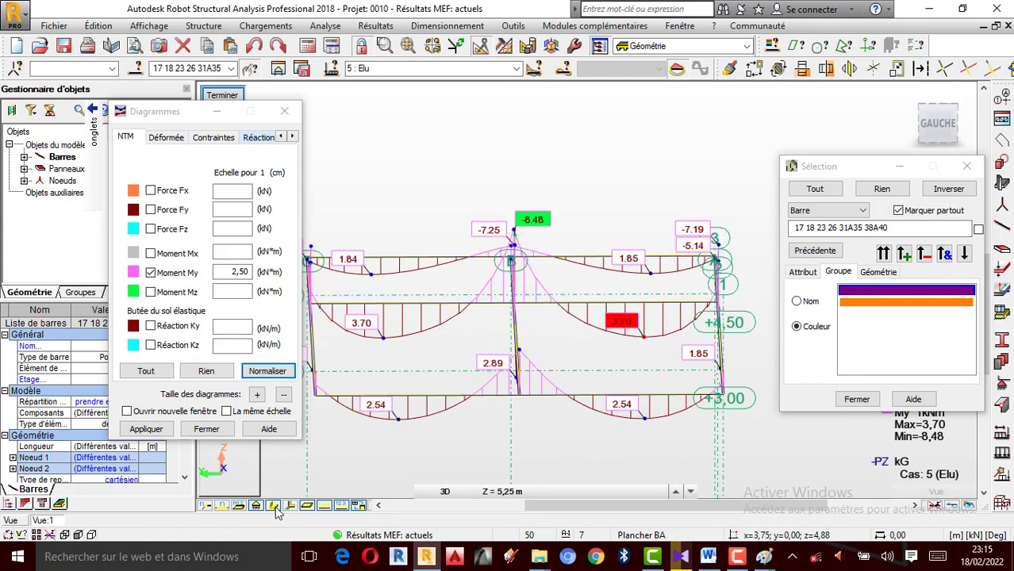
Examine the span and support My moments along the beam lines of the isolated grid from several angles.
{"action": "scroll", "coordinate": [550, 373], "scroll_direction": "down", "scroll_amount": 2}
{"action": "left_click_drag", "start_coordinate": [541, 387], "coordinate": [475, 400]}
{"action": "scroll", "coordinate": [521, 362], "scroll_direction": "up", "scroll_amount": 1}
{"action": "scroll", "coordinate": [470, 388], "scroll_direction": "up", "scroll_amount": 1}
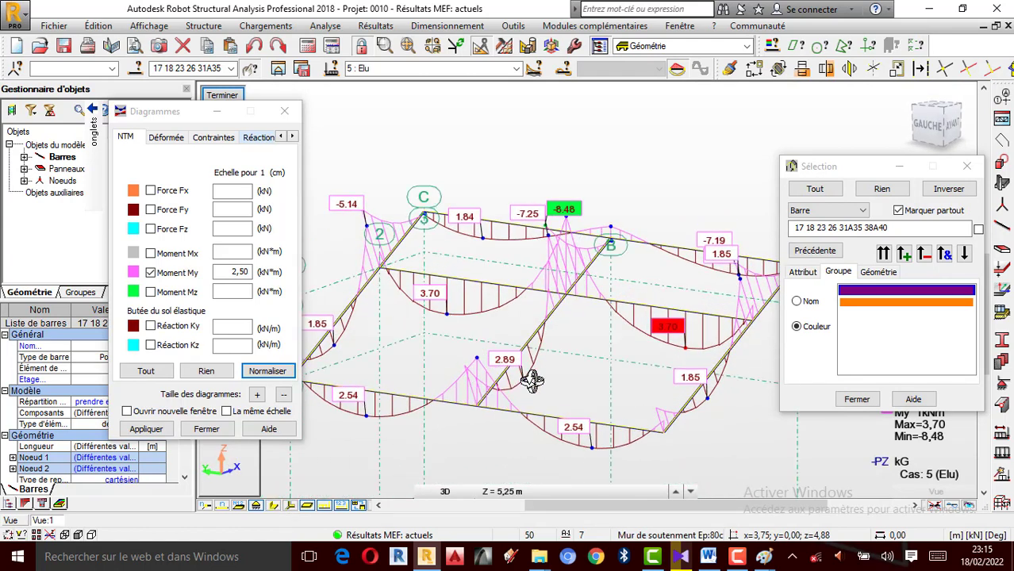
{"action": "scroll", "coordinate": [514, 381], "scroll_direction": "down", "scroll_amount": 1}
{"action": "scroll", "coordinate": [603, 349], "scroll_direction": "up", "scroll_amount": 1}
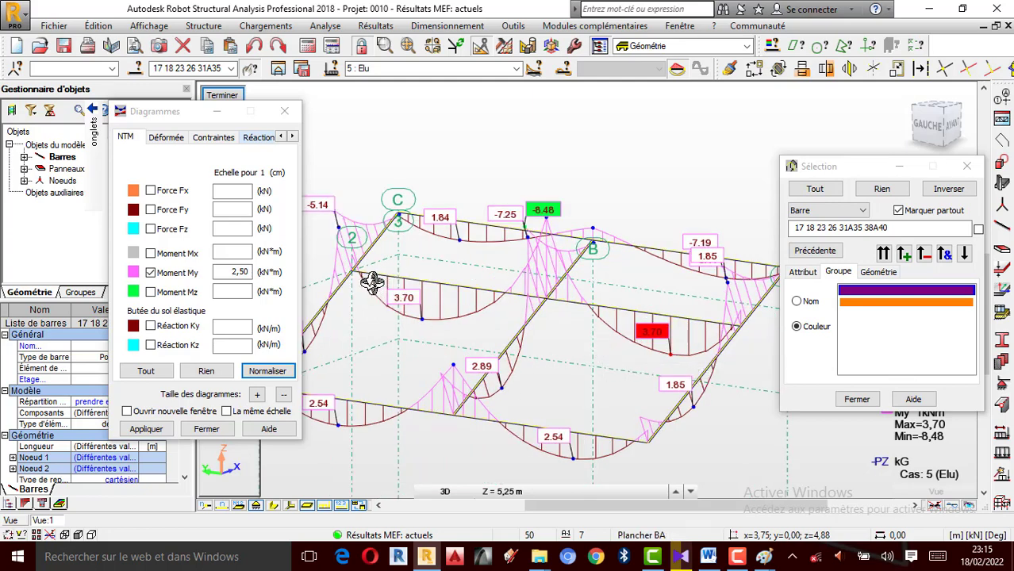
{"action": "left_click_drag", "start_coordinate": [568, 350], "coordinate": [541, 333]}
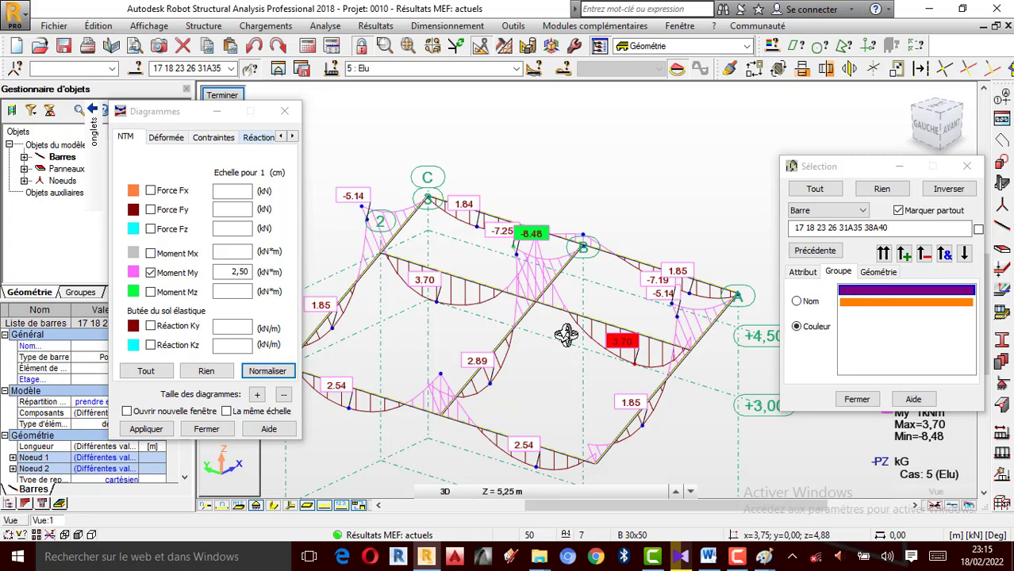
{"action": "scroll", "coordinate": [618, 328], "scroll_direction": "down", "scroll_amount": 1}
{"action": "scroll", "coordinate": [552, 330], "scroll_direction": "up", "scroll_amount": 1}
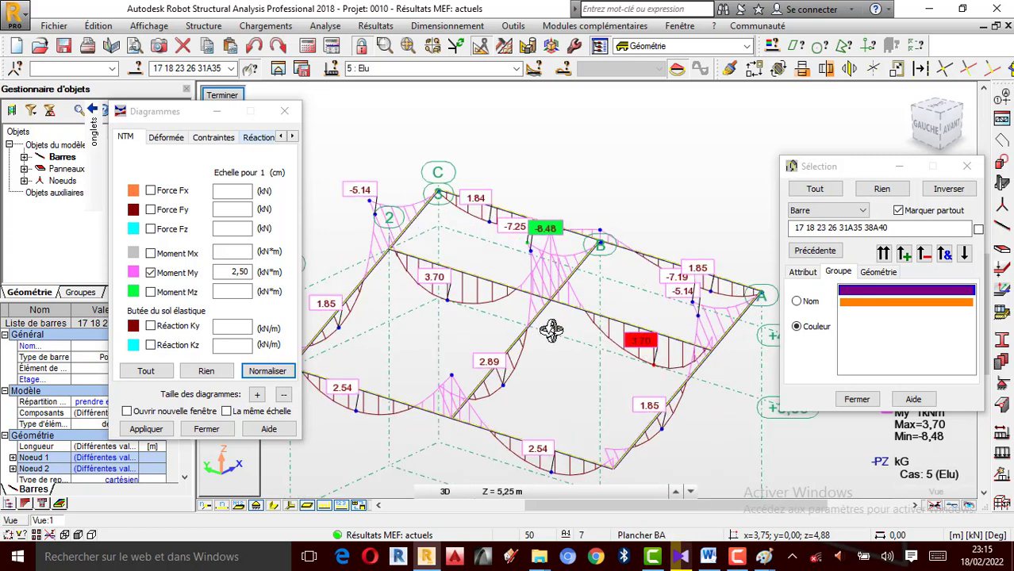
{"action": "scroll", "coordinate": [593, 351], "scroll_direction": "down", "scroll_amount": 1}
{"action": "left_click_drag", "start_coordinate": [573, 354], "coordinate": [545, 339]}
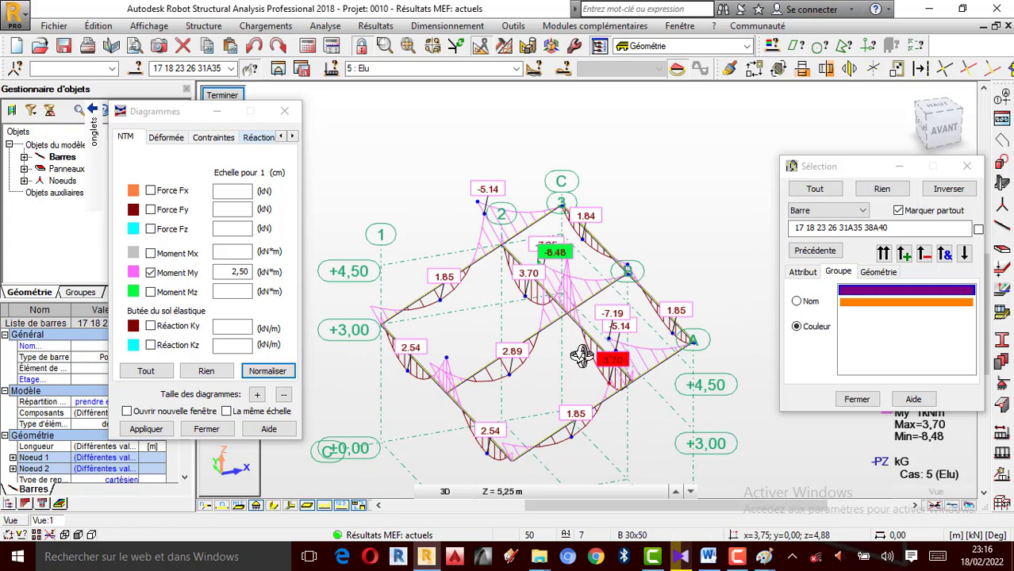
{"action": "scroll", "coordinate": [582, 355], "scroll_direction": "up", "scroll_amount": 1}
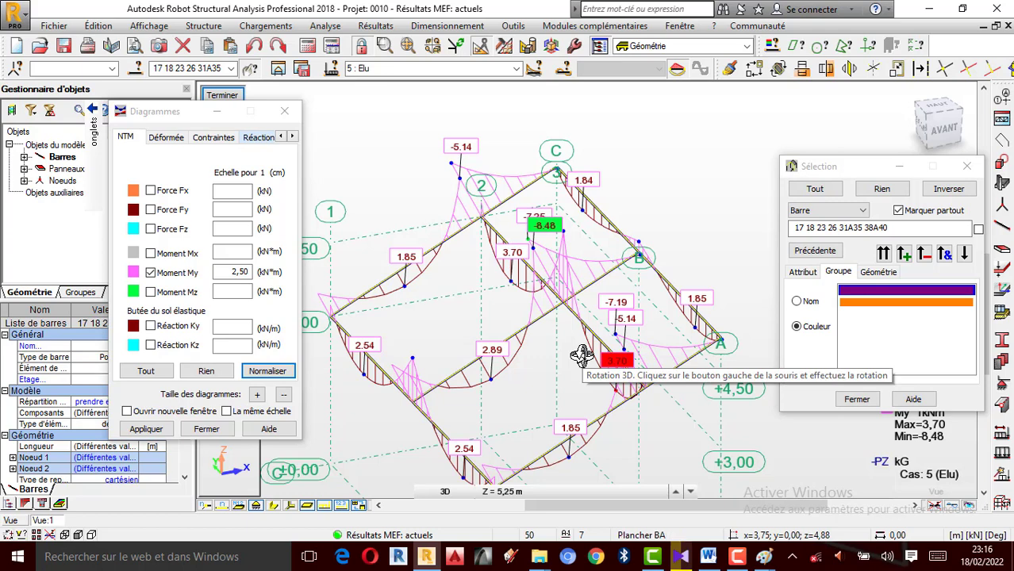
{"action": "left_click_drag", "start_coordinate": [582, 356], "coordinate": [578, 216]}
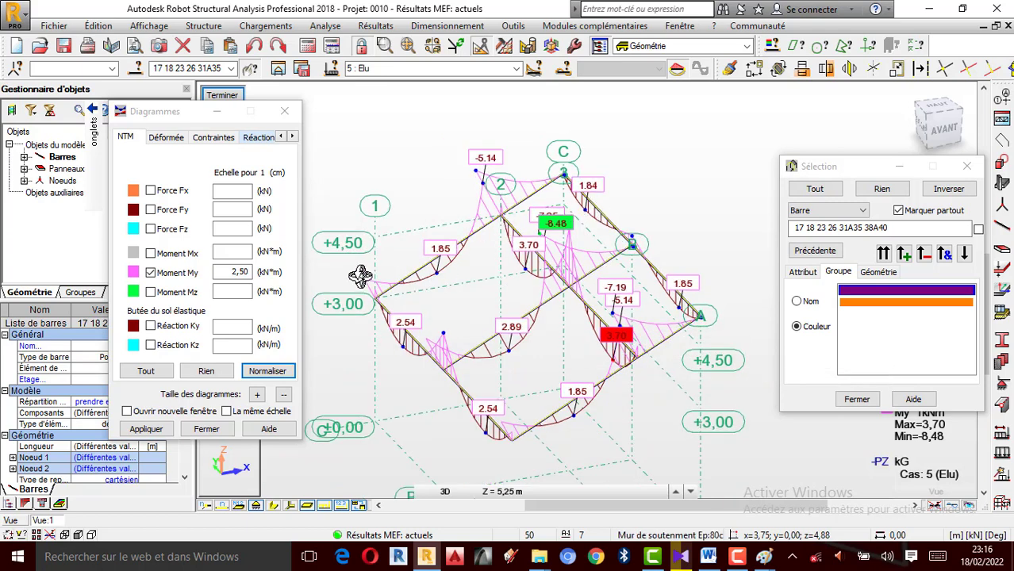
End the isolated beam view to return to the full structure, and clear the bar selection.
{"action": "left_click", "coordinate": [230, 97]}
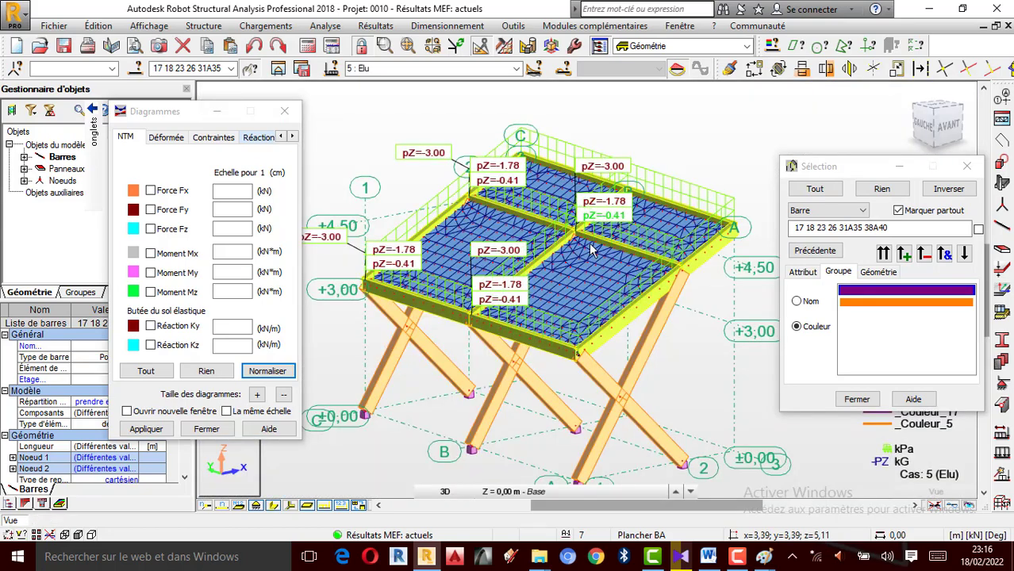
{"action": "left_click_drag", "start_coordinate": [589, 242], "coordinate": [697, 168]}
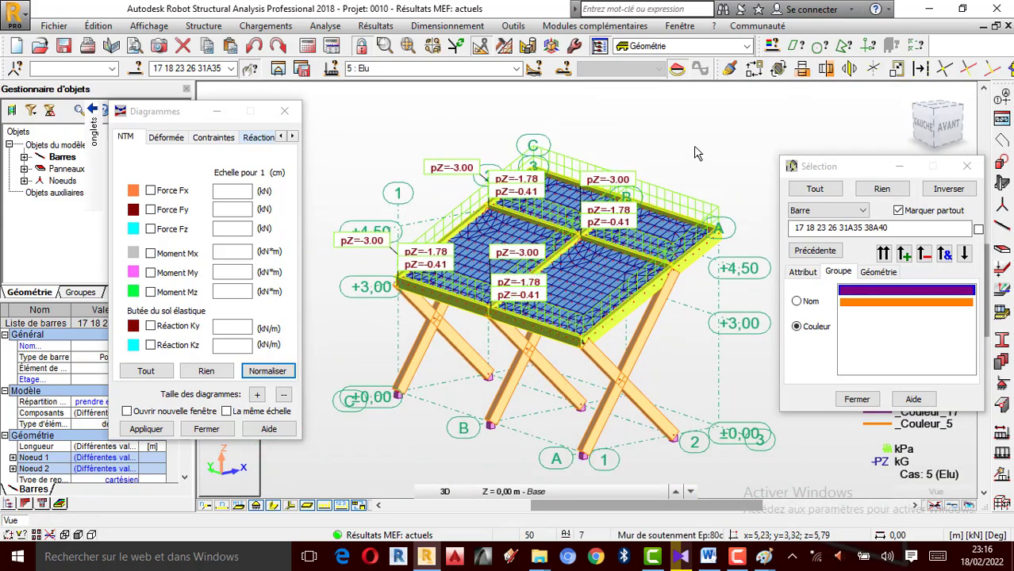
{"action": "key", "text": "Escape"}
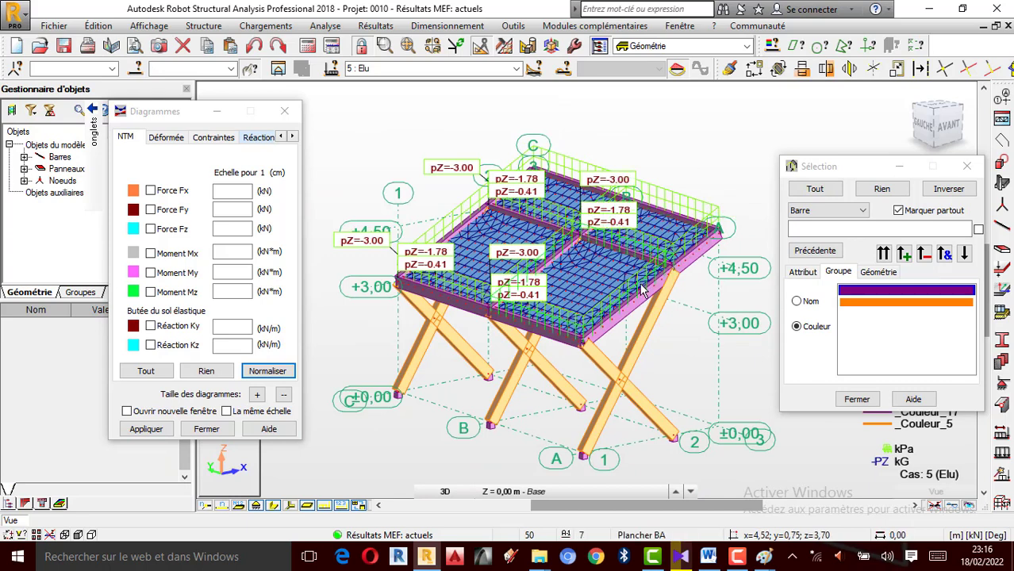
Select inclined beams 17, 18, 23, 26, 31 and 32 along grid lines A, B and C.
{"action": "scroll", "coordinate": [643, 292], "scroll_direction": "up", "scroll_amount": 2}
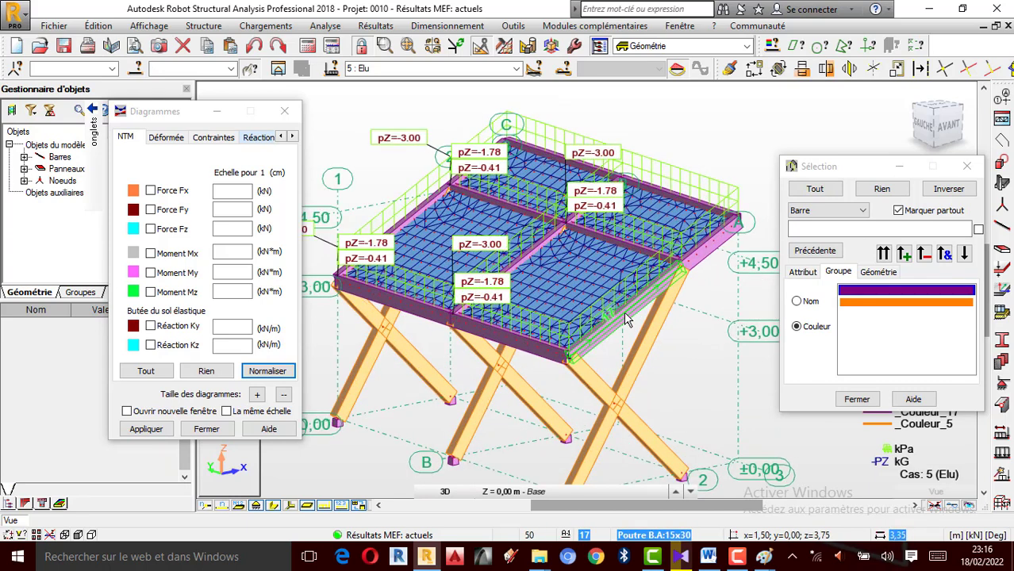
{"action": "left_click", "coordinate": [626, 319]}
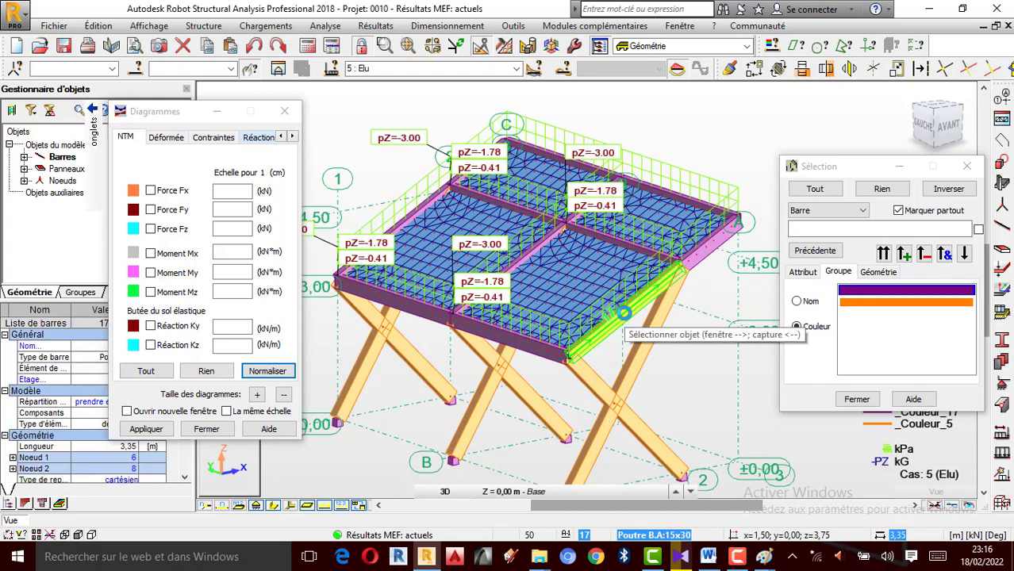
{"action": "left_click", "coordinate": [695, 270]}
{"action": "left_click", "coordinate": [724, 165]}
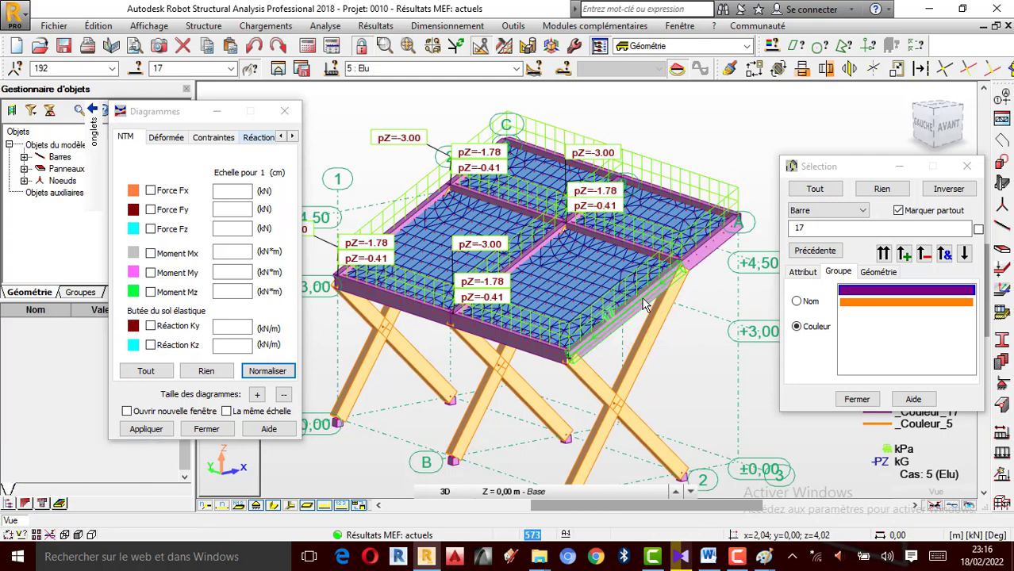
{"action": "left_click", "coordinate": [630, 319]}
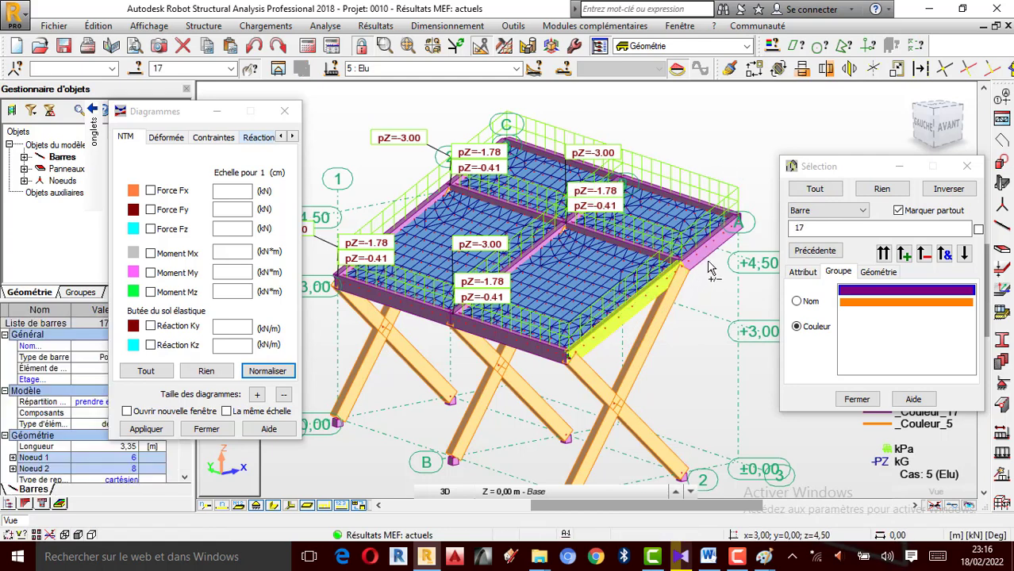
{"action": "left_click", "coordinate": [560, 245], "text": "ctrl"}
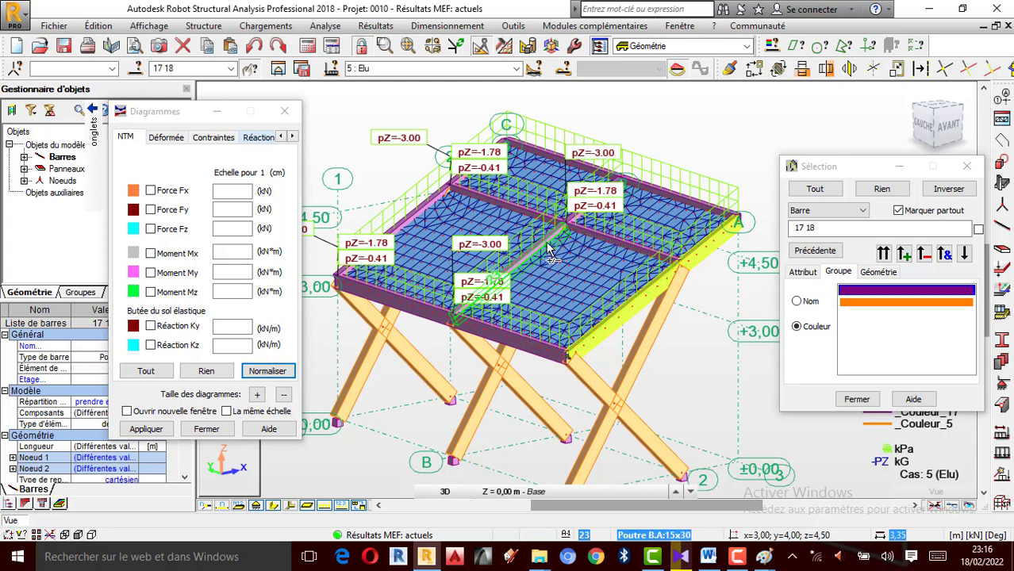
{"action": "left_click", "coordinate": [577, 222], "text": "ctrl"}
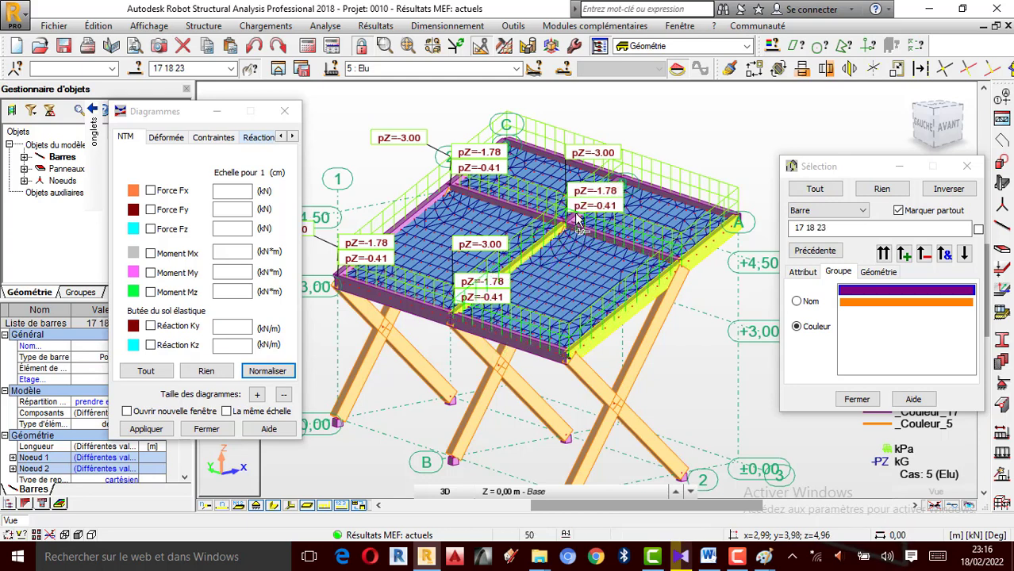
{"action": "left_click", "coordinate": [574, 225], "text": "ctrl"}
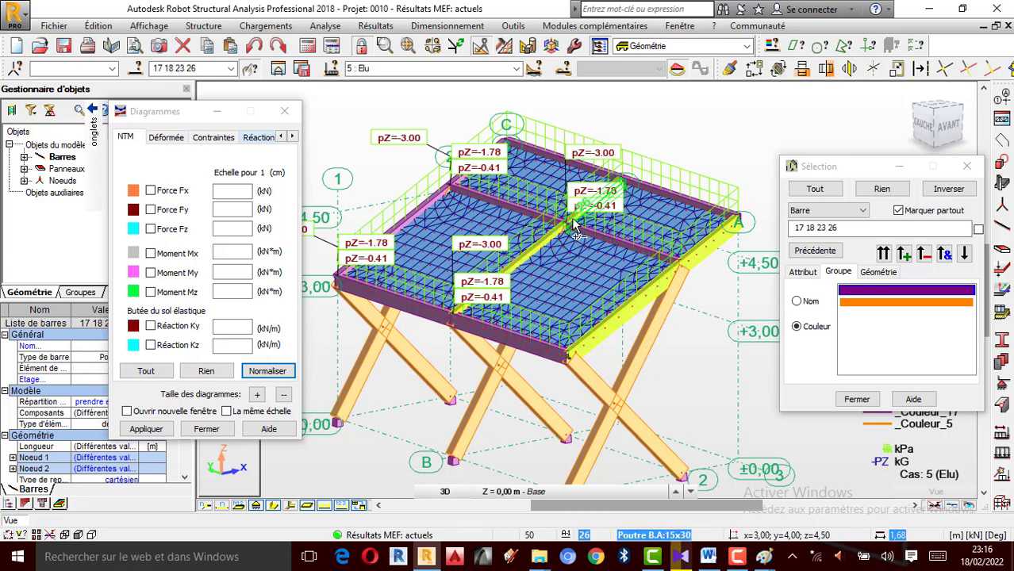
{"action": "left_click", "coordinate": [462, 186], "text": "ctrl"}
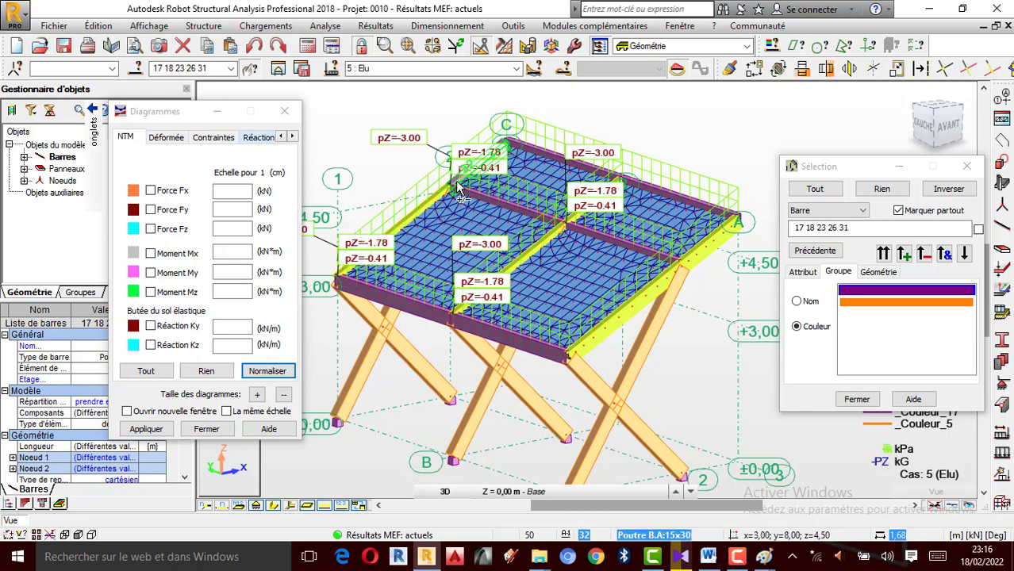
{"action": "left_click", "coordinate": [458, 185], "text": "ctrl"}
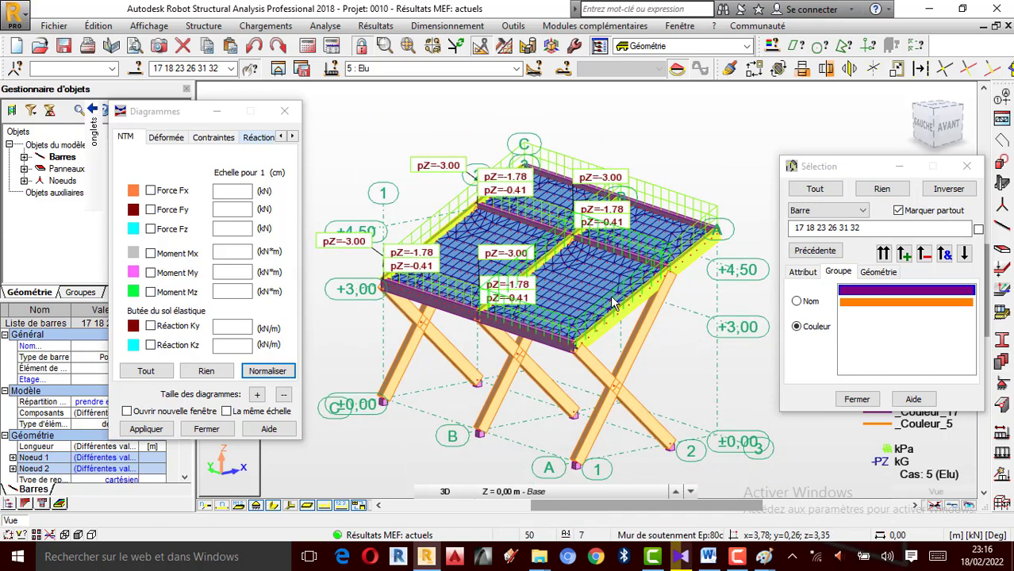
Isolate the selected inclined beams in the 3D view so only they are displayed.
{"action": "scroll", "coordinate": [611, 304], "scroll_direction": "up", "scroll_amount": 1}
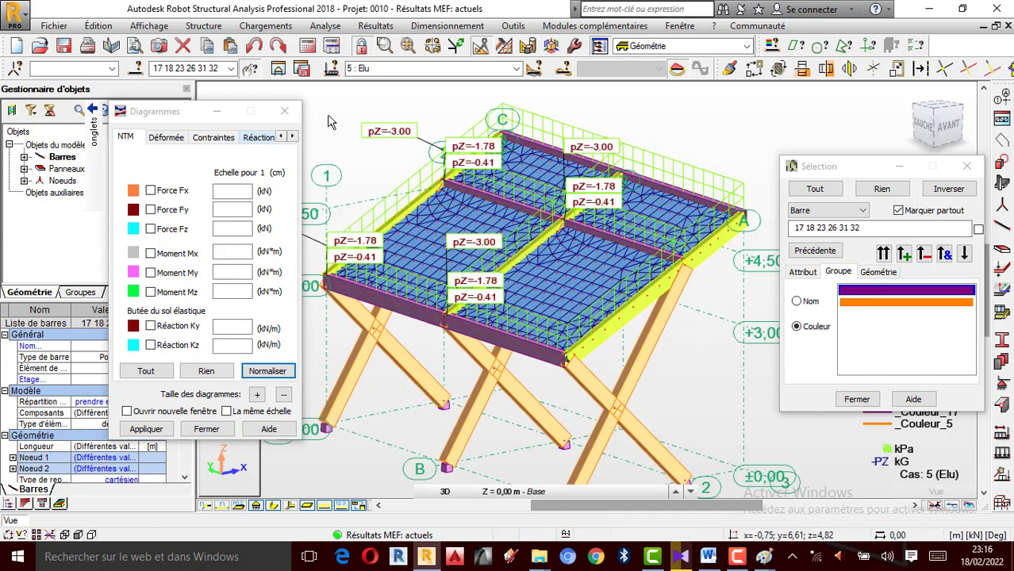
{"action": "left_click", "coordinate": [279, 69]}
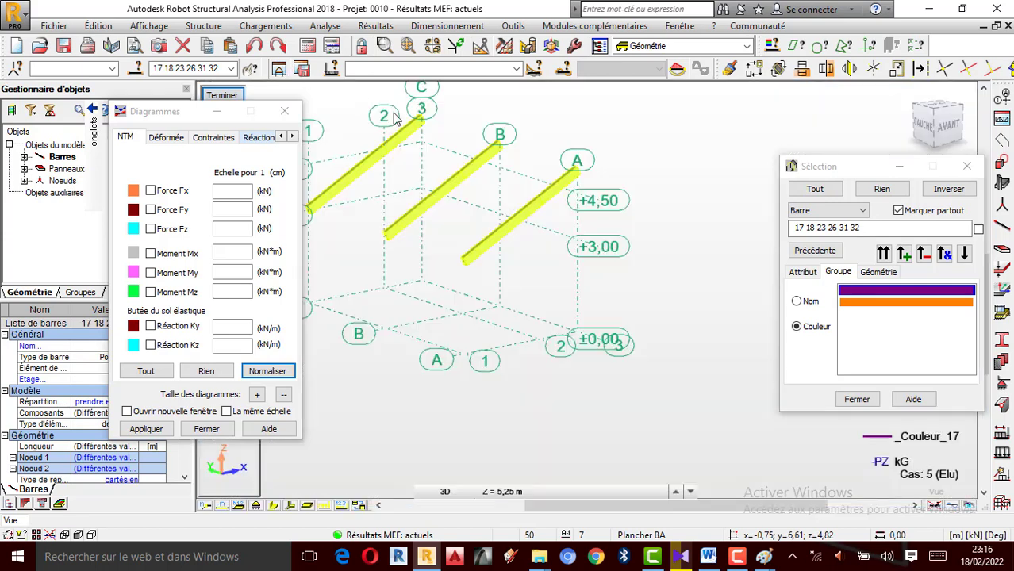
{"action": "scroll", "coordinate": [751, 277], "scroll_direction": "down", "scroll_amount": 2}
{"action": "scroll", "coordinate": [562, 165], "scroll_direction": "up", "scroll_amount": 2}
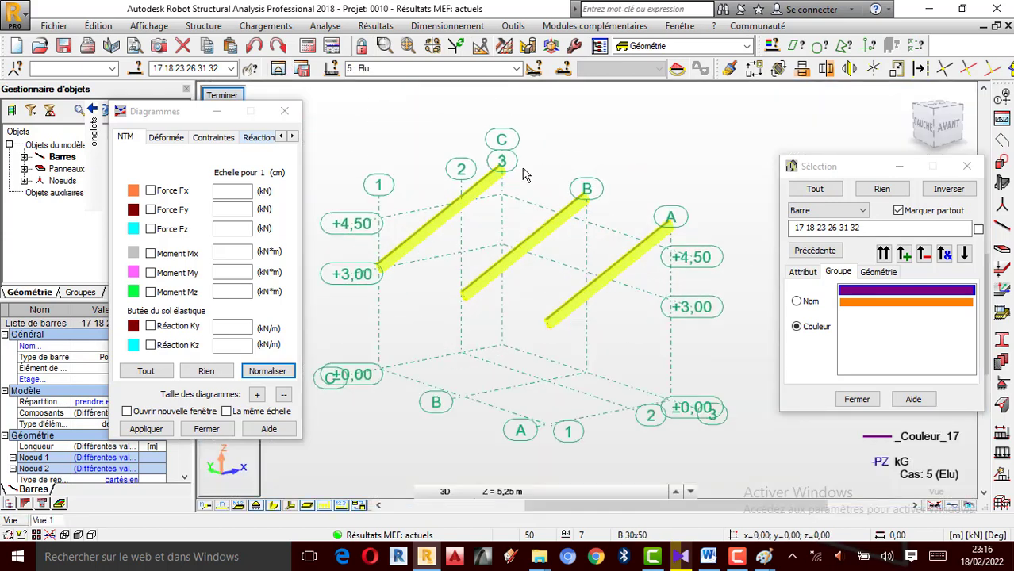
{"action": "scroll", "coordinate": [523, 175], "scroll_direction": "up", "scroll_amount": 1}
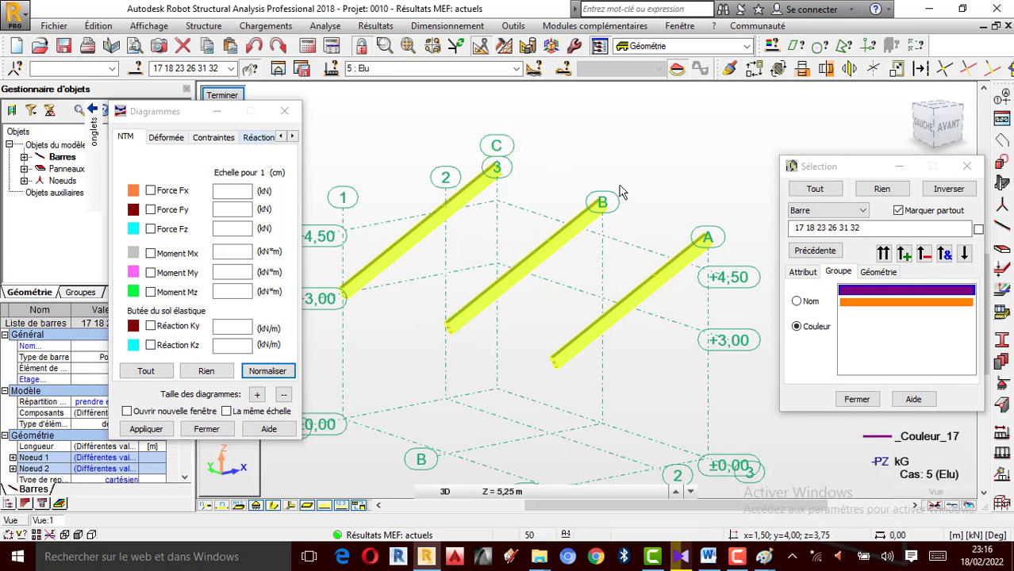
{"action": "scroll", "coordinate": [649, 311], "scroll_direction": "down", "scroll_amount": 1}
{"action": "scroll", "coordinate": [474, 222], "scroll_direction": "up", "scroll_amount": 1}
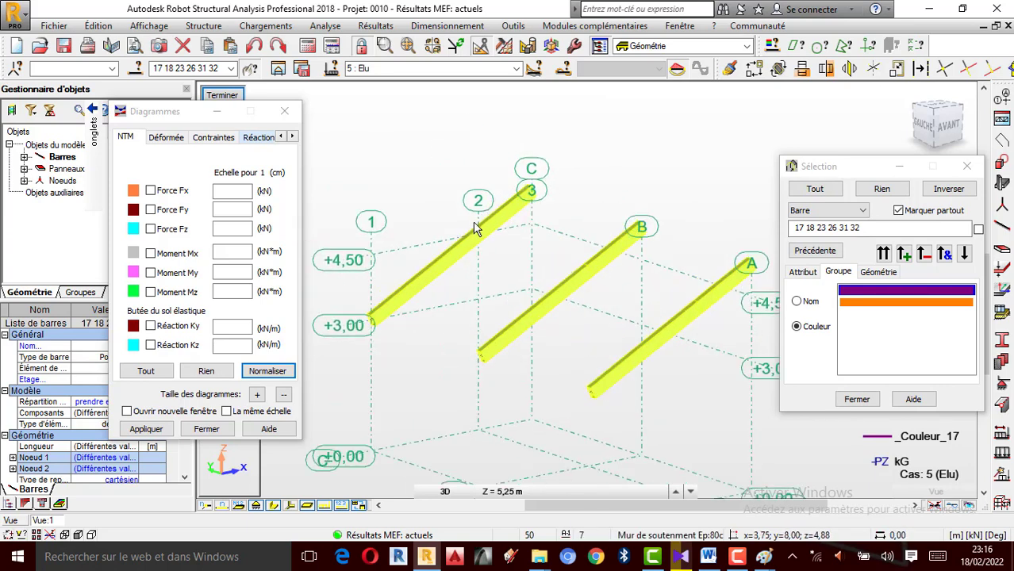
Display Moment Mx on the isolated inclined beams and enlarge its diagrams to a scale of 0,07 kN*m per cm.
{"action": "left_click", "coordinate": [171, 256]}
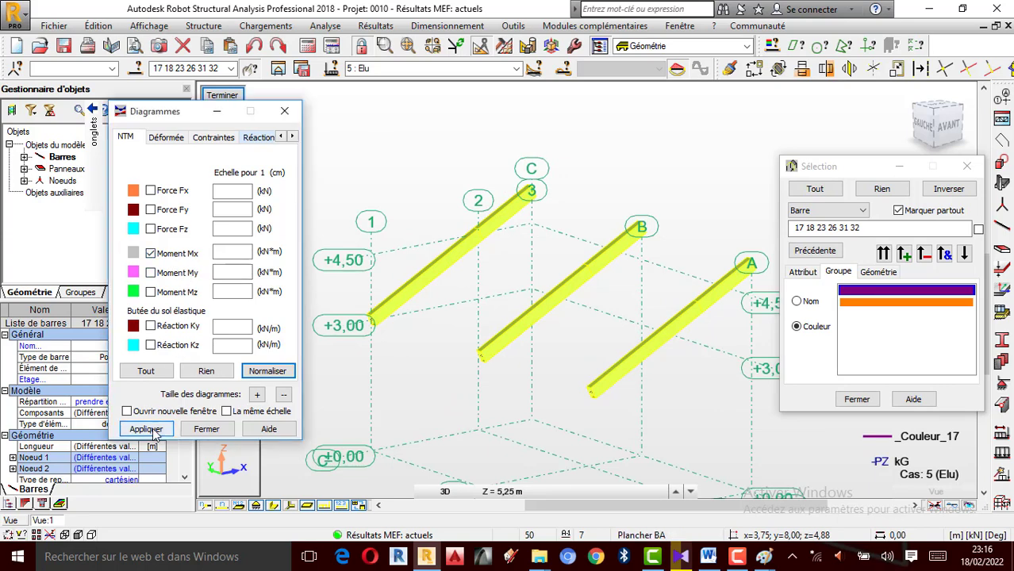
{"action": "left_click", "coordinate": [148, 430]}
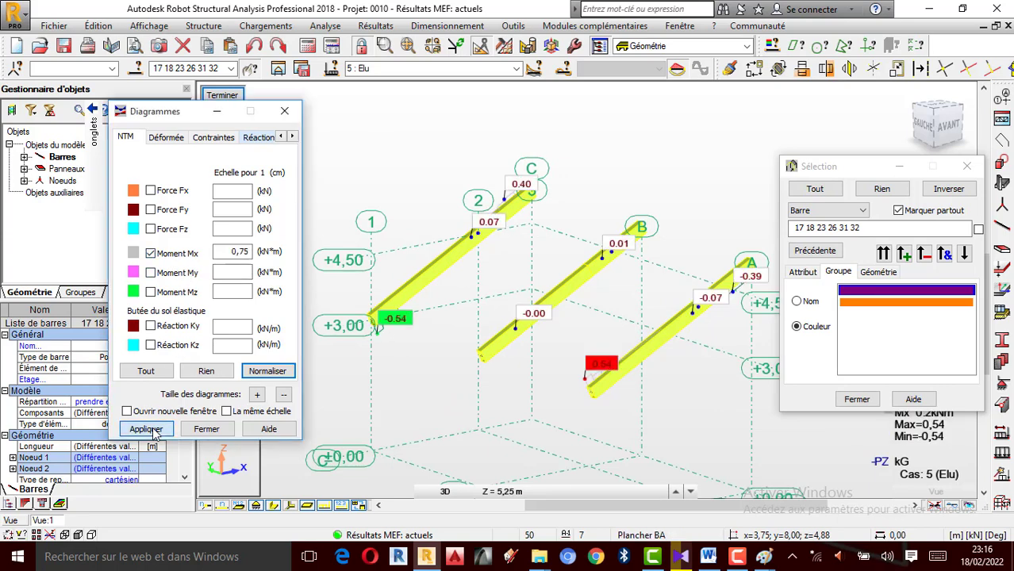
{"action": "left_click", "coordinate": [256, 396]}
{"action": "left_click", "coordinate": [257, 396]}
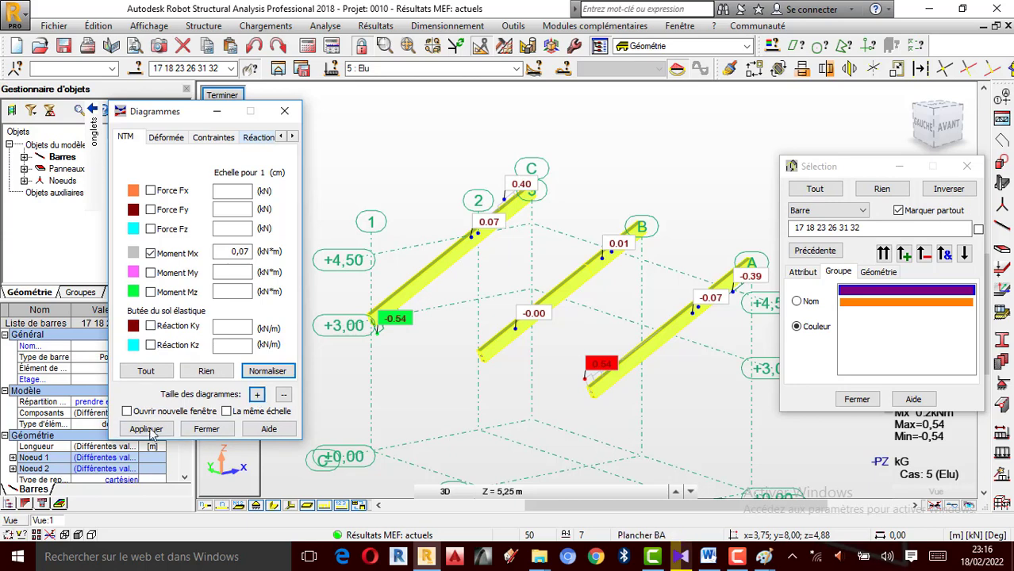
{"action": "left_click", "coordinate": [146, 429]}
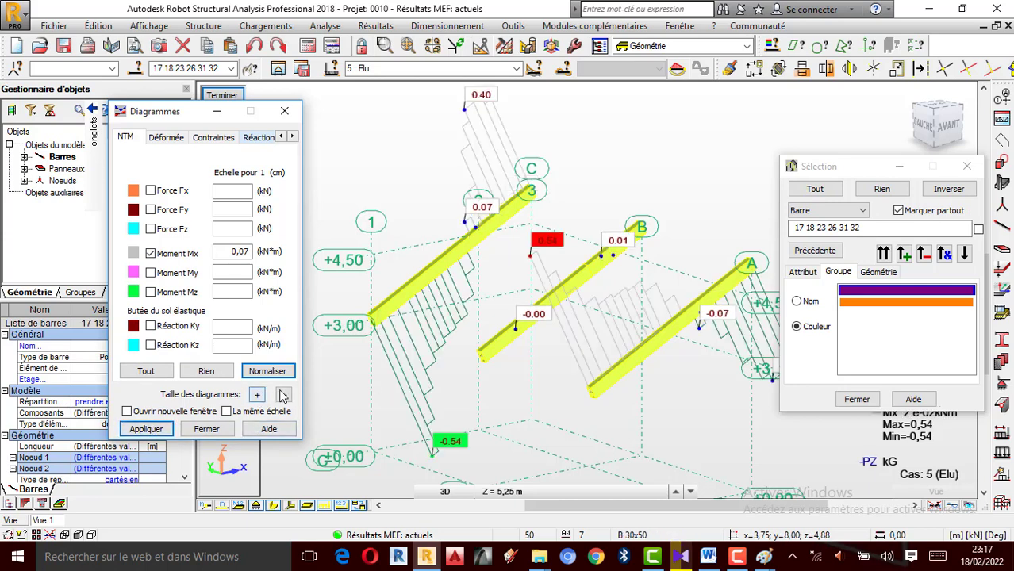
Reduce the Mx diagrams to a scale of 0,15 kN*m per cm and examine their values along the three beam lines.
{"action": "left_click", "coordinate": [284, 395]}
{"action": "left_click", "coordinate": [283, 395]}
{"action": "left_click", "coordinate": [155, 429]}
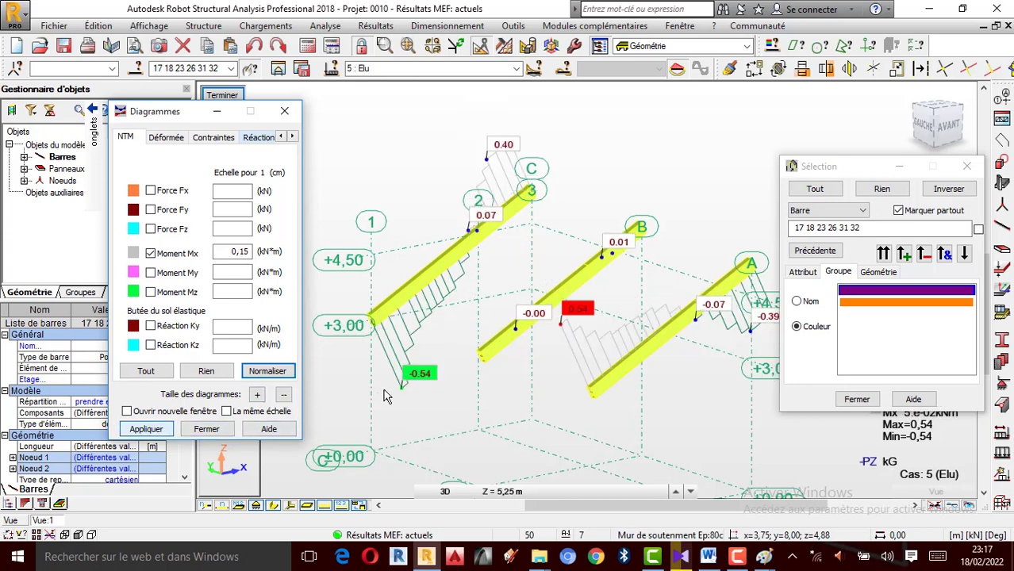
{"action": "scroll", "coordinate": [361, 338], "scroll_direction": "down", "scroll_amount": 1}
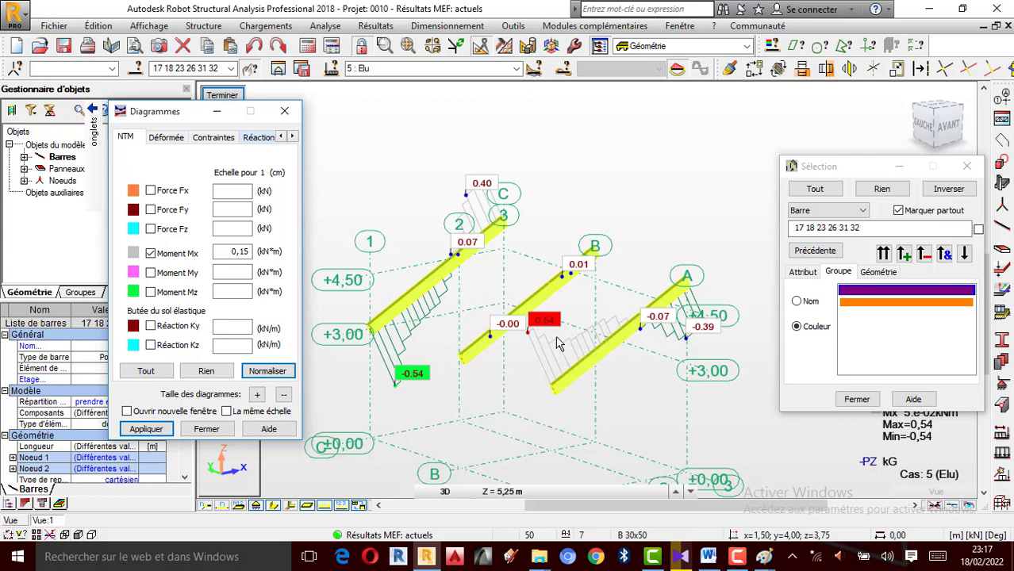
{"action": "scroll", "coordinate": [560, 342], "scroll_direction": "up", "scroll_amount": 1}
{"action": "scroll", "coordinate": [517, 327], "scroll_direction": "up", "scroll_amount": 1}
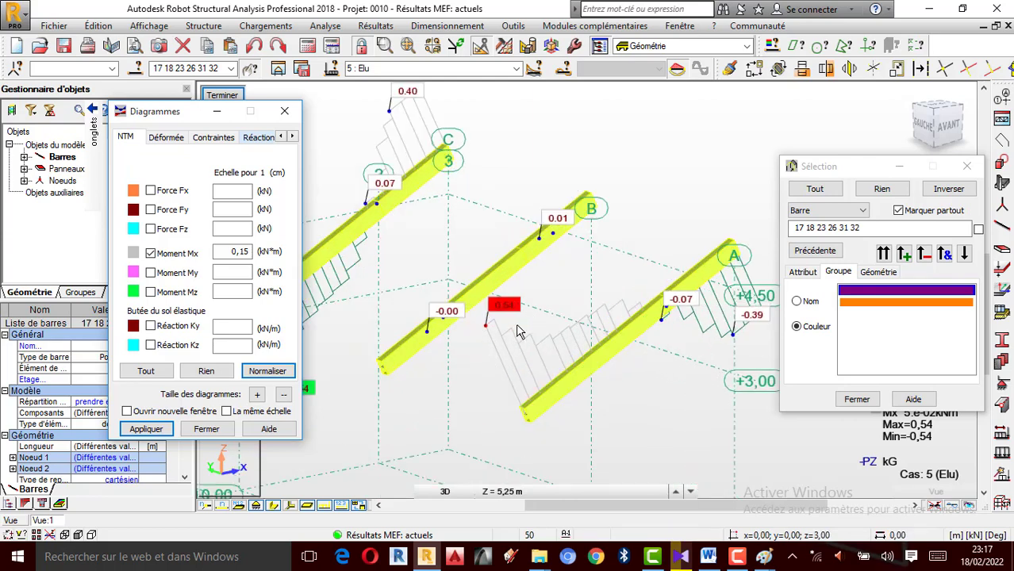
{"action": "scroll", "coordinate": [520, 333], "scroll_direction": "down", "scroll_amount": 2}
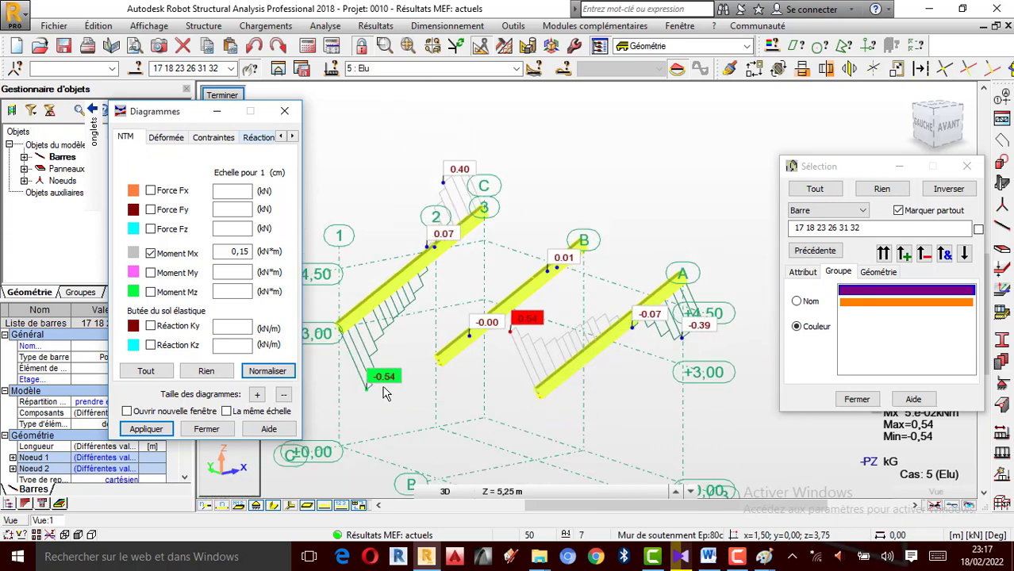
{"action": "scroll", "coordinate": [384, 394], "scroll_direction": "up", "scroll_amount": 1}
{"action": "scroll", "coordinate": [476, 365], "scroll_direction": "down", "scroll_amount": 1}
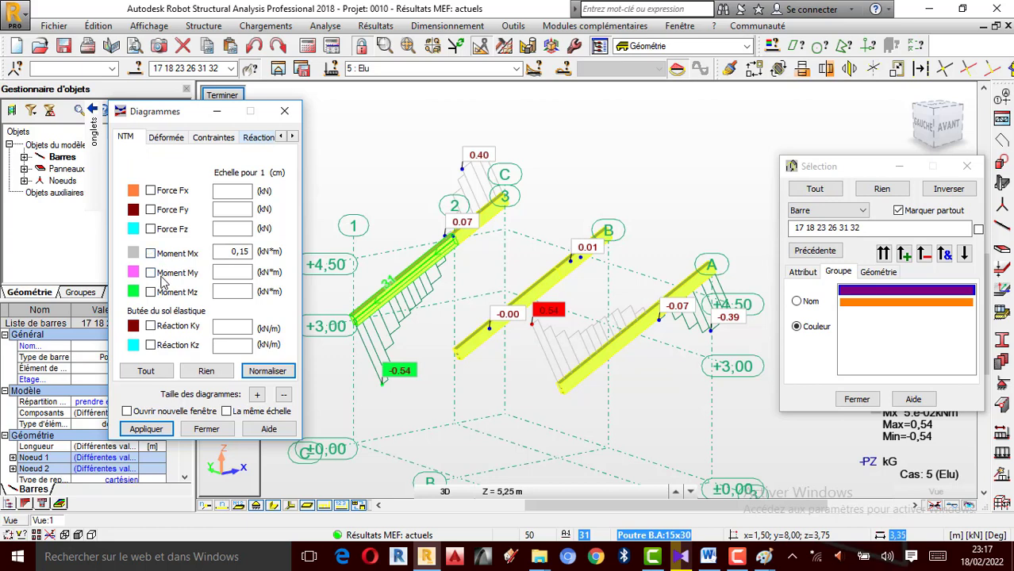
Replace Mx with Moment My at a scale of 3,00 kN*m per cm and examine its span and support values.
{"action": "left_click", "coordinate": [146, 430]}
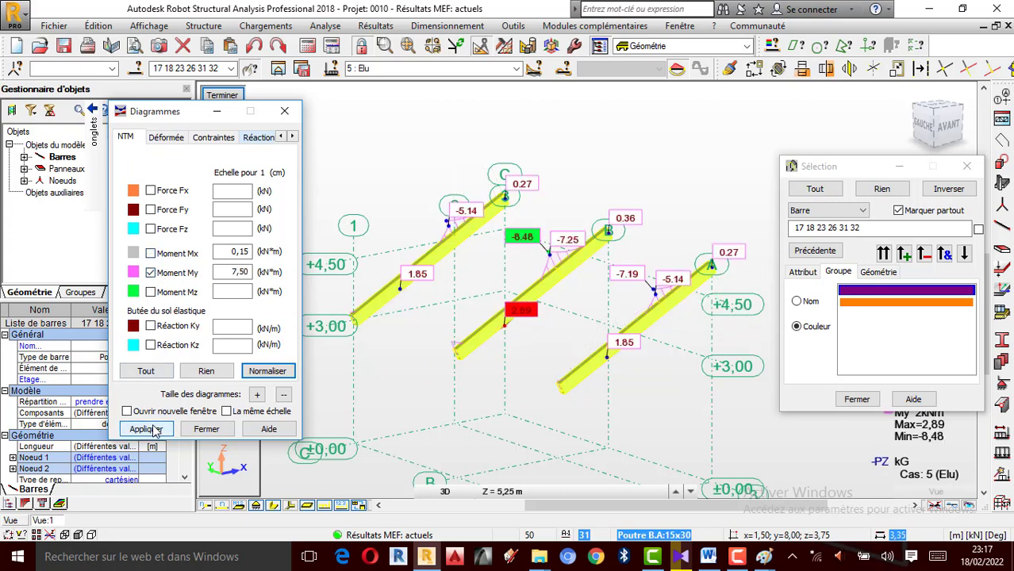
{"action": "left_click", "coordinate": [257, 395]}
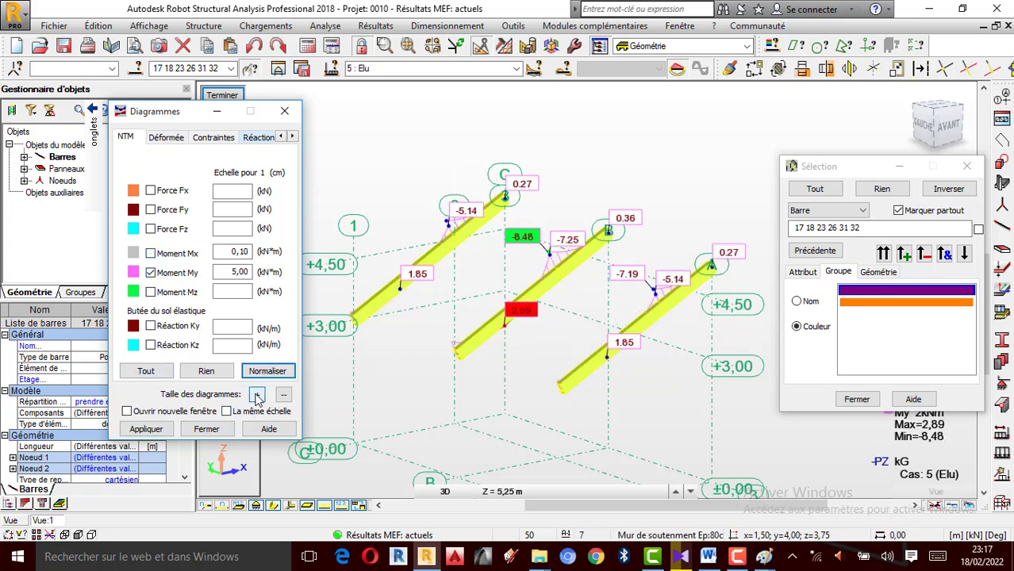
{"action": "left_click", "coordinate": [257, 395]}
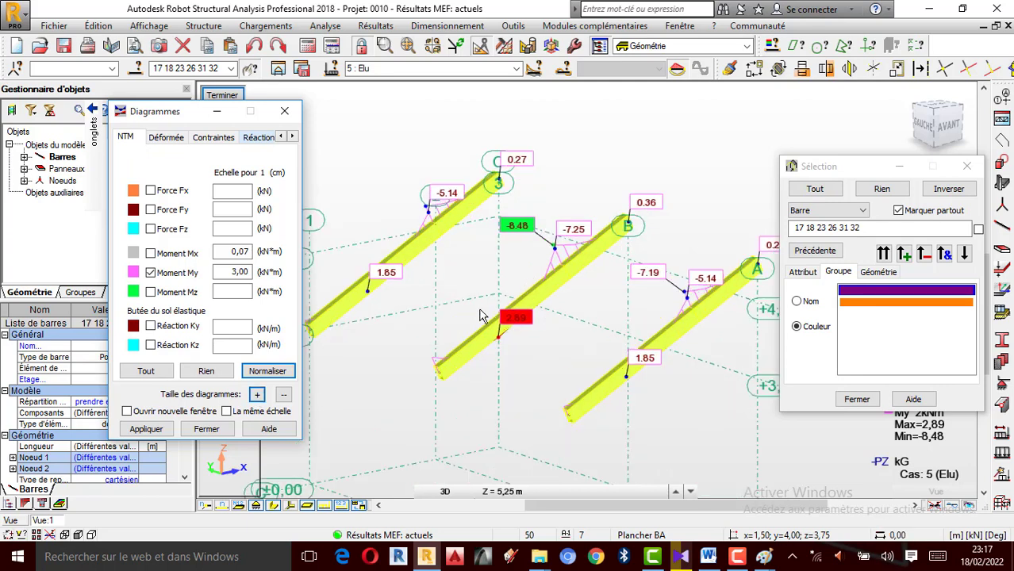
{"action": "left_click", "coordinate": [156, 430]}
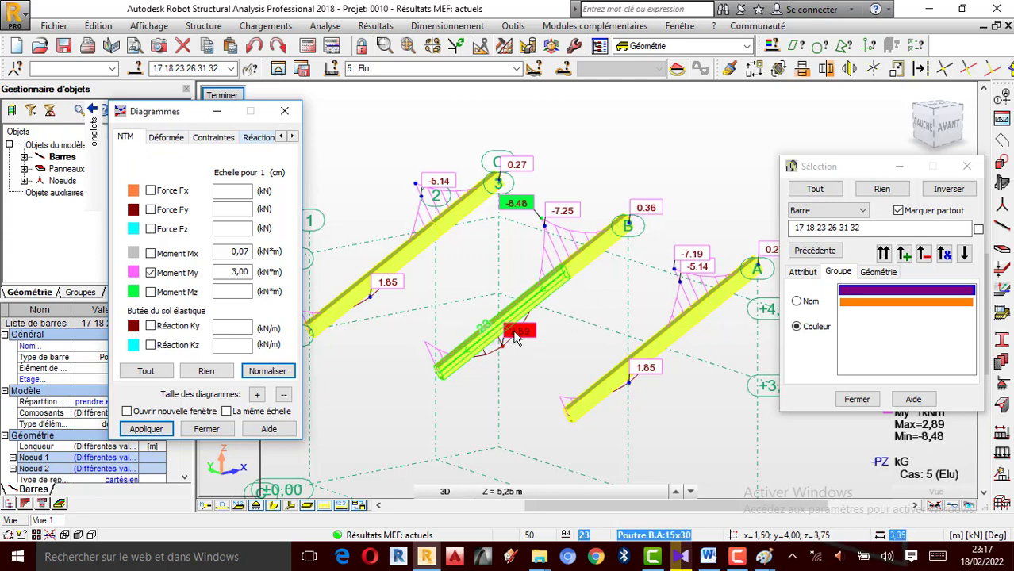
{"action": "scroll", "coordinate": [524, 340], "scroll_direction": "up", "scroll_amount": 1}
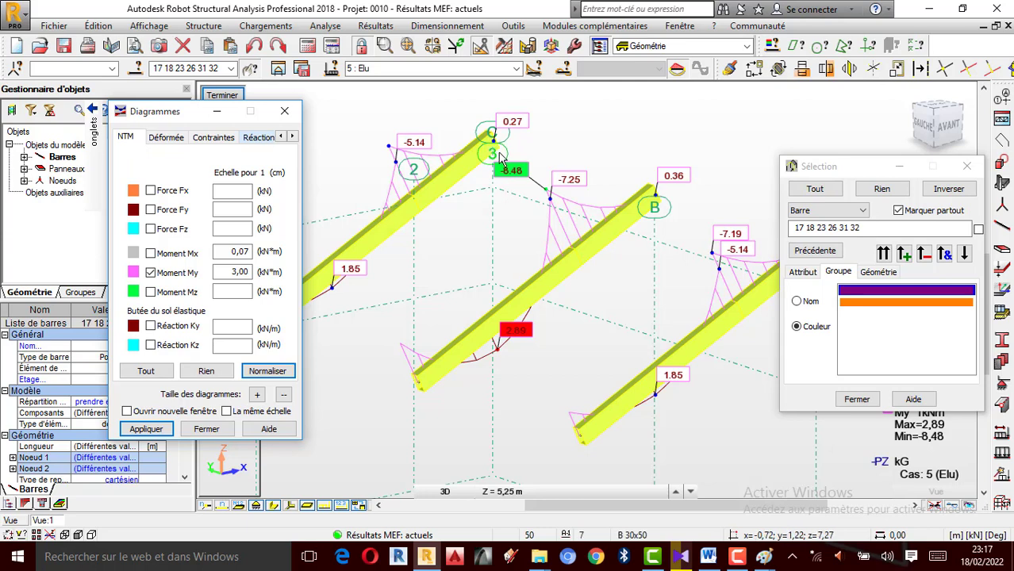
{"action": "scroll", "coordinate": [501, 192], "scroll_direction": "up", "scroll_amount": 1}
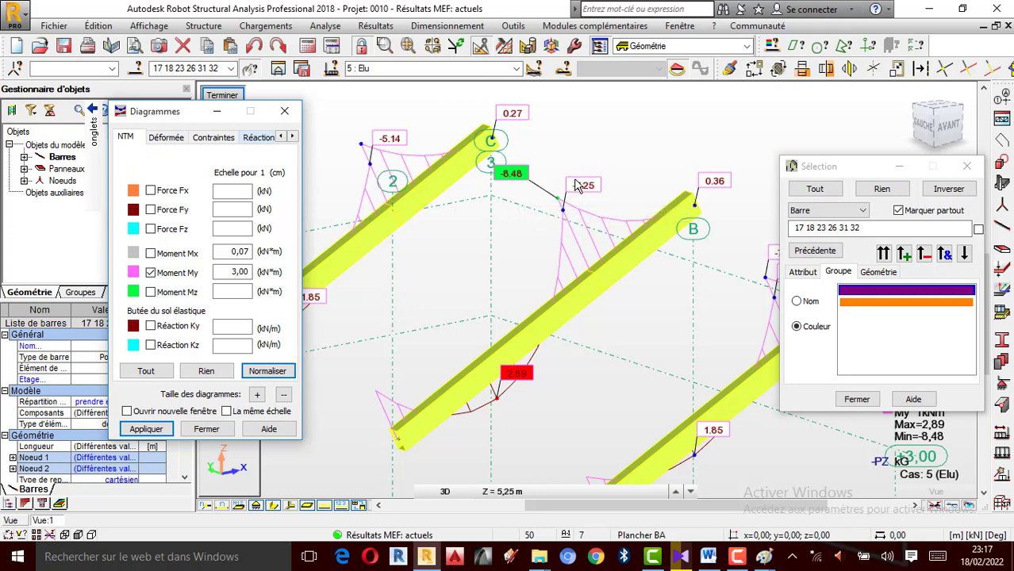
{"action": "scroll", "coordinate": [568, 180], "scroll_direction": "down", "scroll_amount": 4}
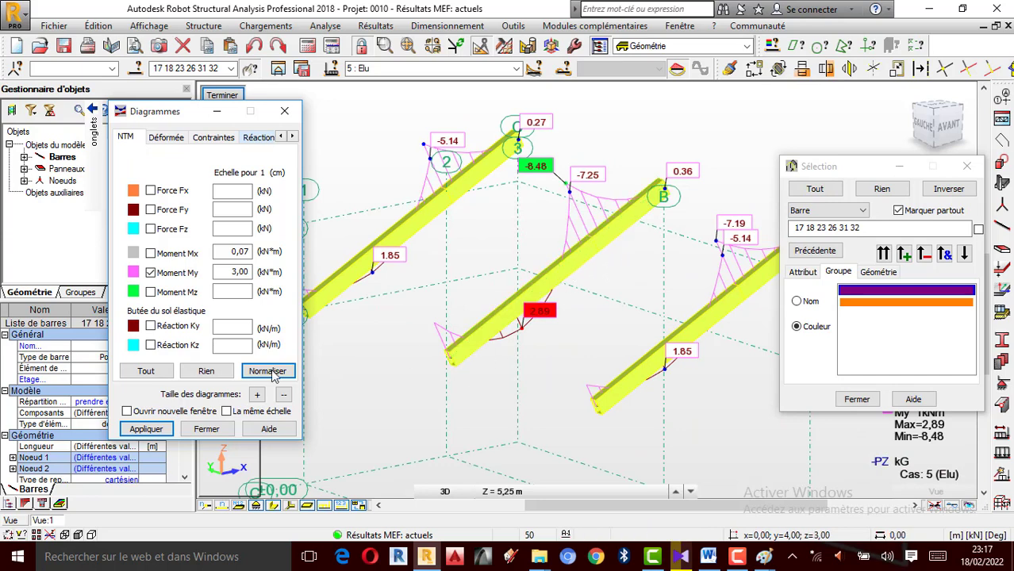
Show Moment Mz alone on the isolated inclined beams to check its values.
{"action": "left_click", "coordinate": [170, 273]}
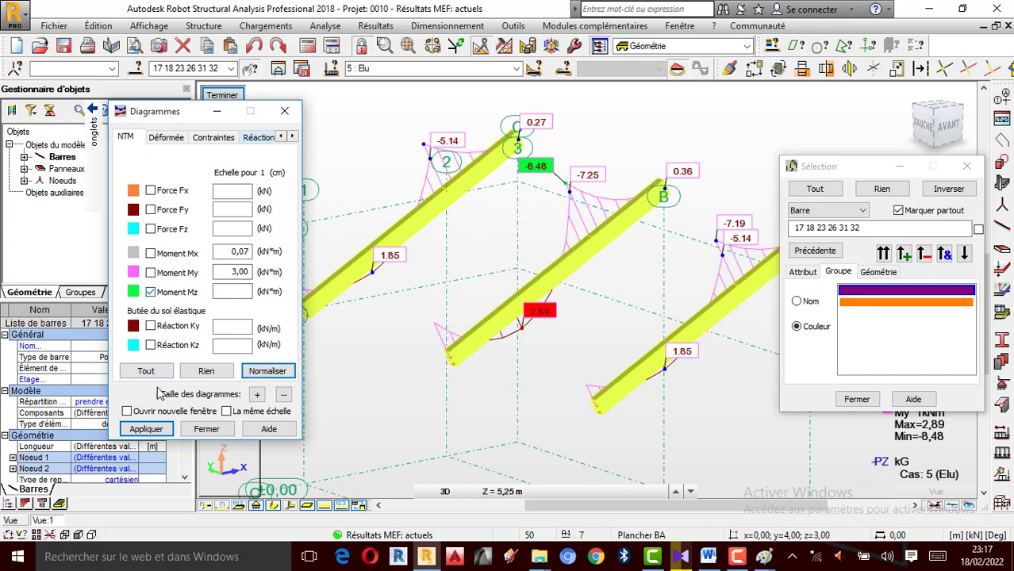
{"action": "left_click", "coordinate": [155, 429]}
{"action": "left_click", "coordinate": [283, 395]}
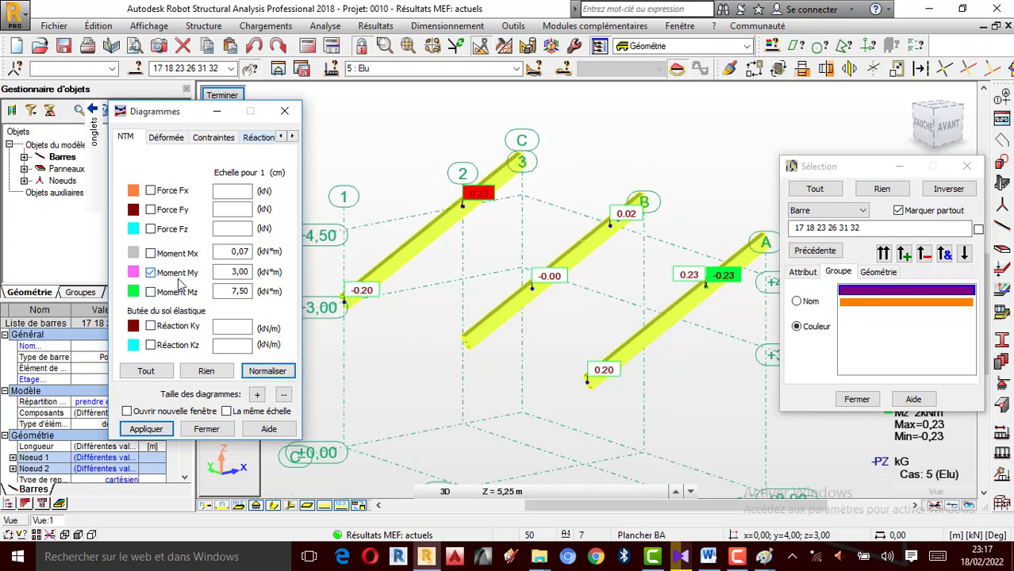
Display Moment My alone on the isolated inclined beams and examine its span and support values.
{"action": "left_click", "coordinate": [146, 429]}
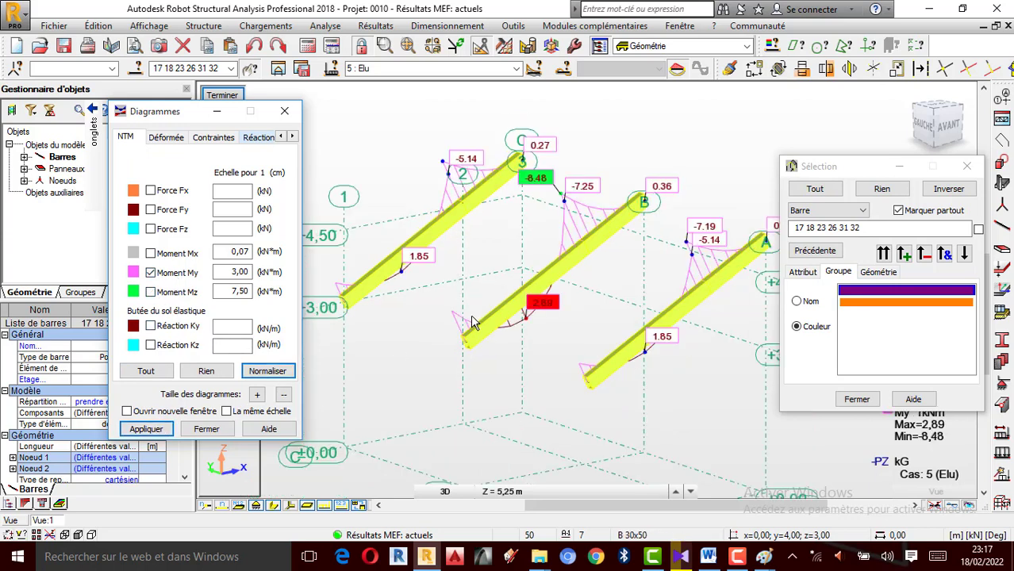
{"action": "scroll", "coordinate": [573, 242], "scroll_direction": "up", "scroll_amount": 1}
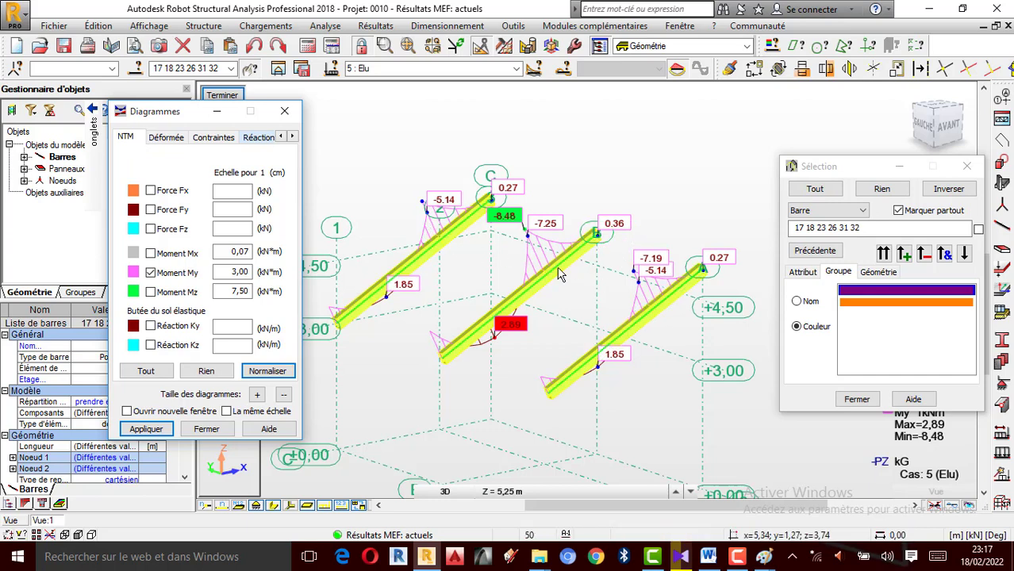
{"action": "scroll", "coordinate": [559, 273], "scroll_direction": "up", "scroll_amount": 1}
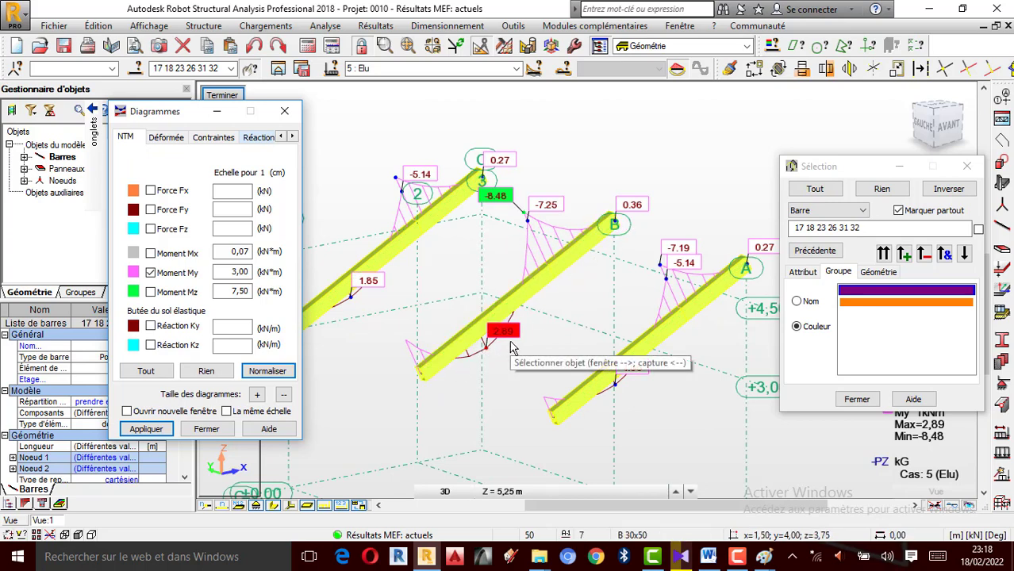
Clear the selection of all inclined beams and select only bars 23 and 26 of the beam line on axis B.
{"action": "left_click", "coordinate": [680, 169]}
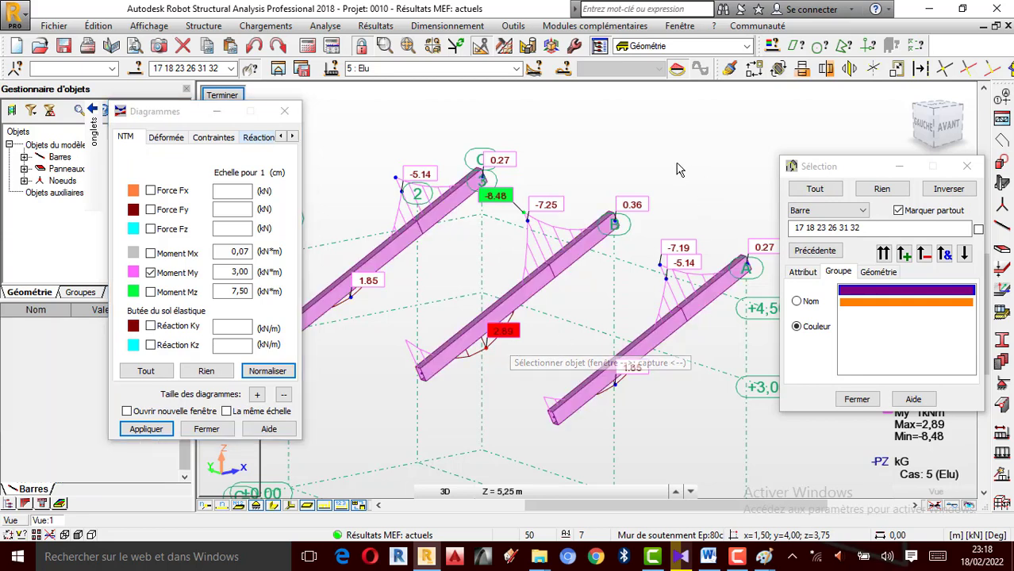
{"action": "left_click", "coordinate": [585, 254]}
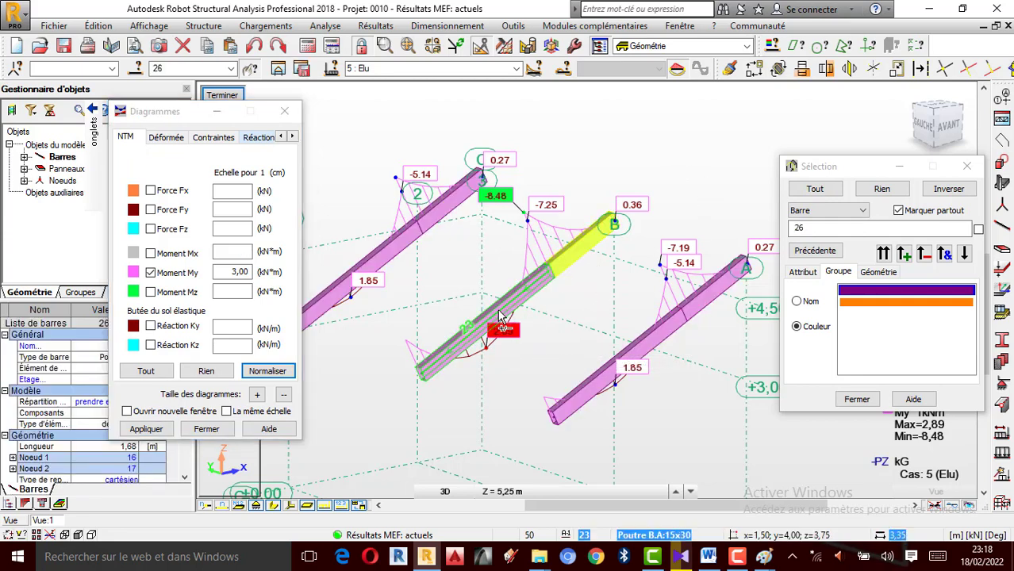
{"action": "left_click", "coordinate": [500, 316], "text": "ctrl"}
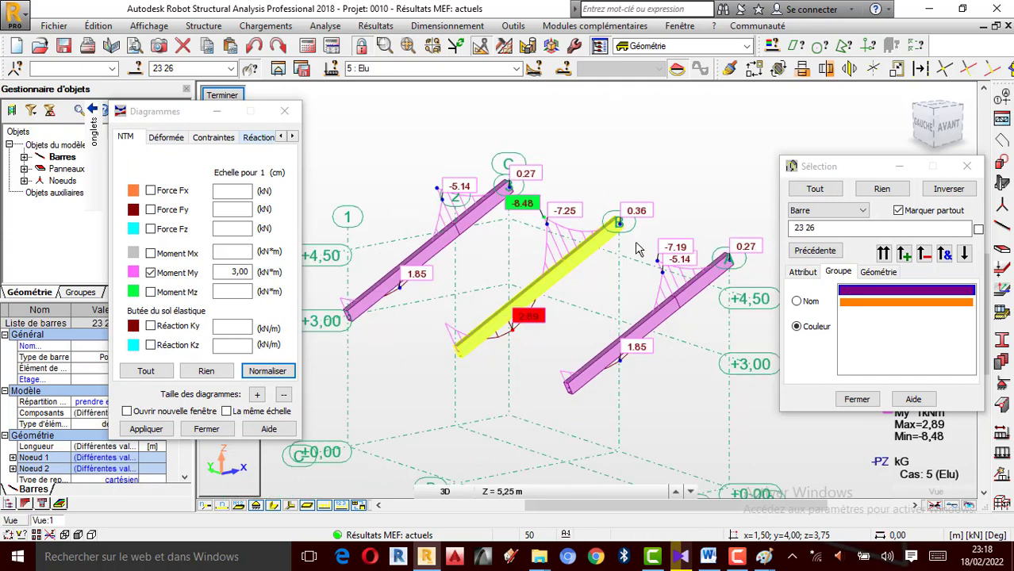
{"action": "scroll", "coordinate": [633, 249], "scroll_direction": "up", "scroll_amount": 1}
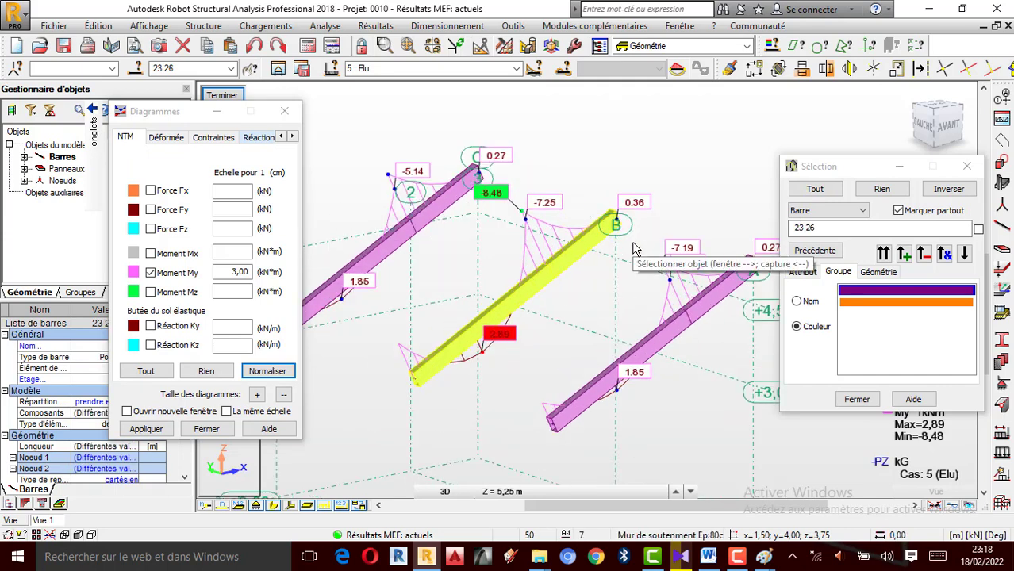
{"action": "left_click", "coordinate": [441, 26]}
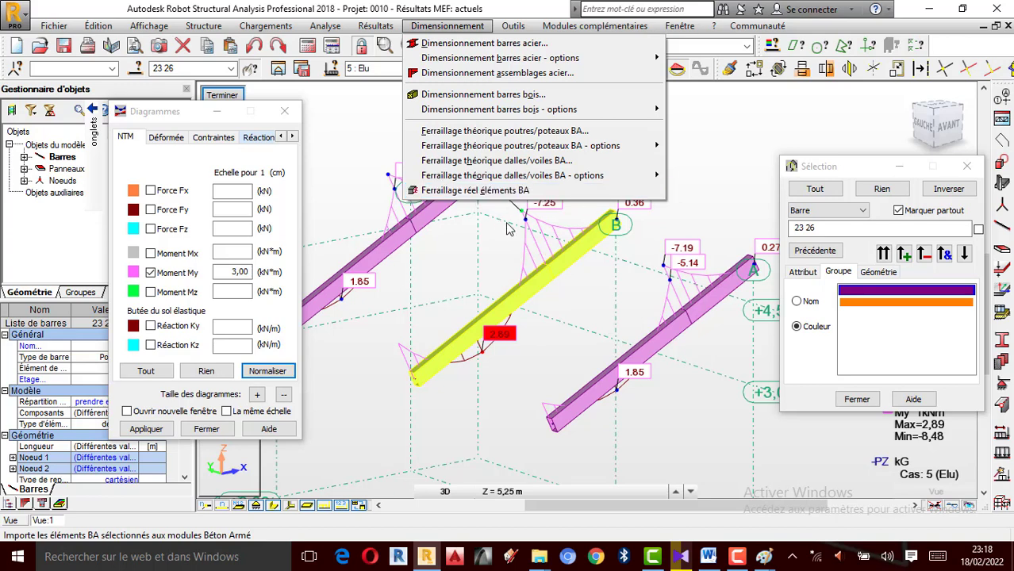
{"action": "left_click", "coordinate": [732, 180]}
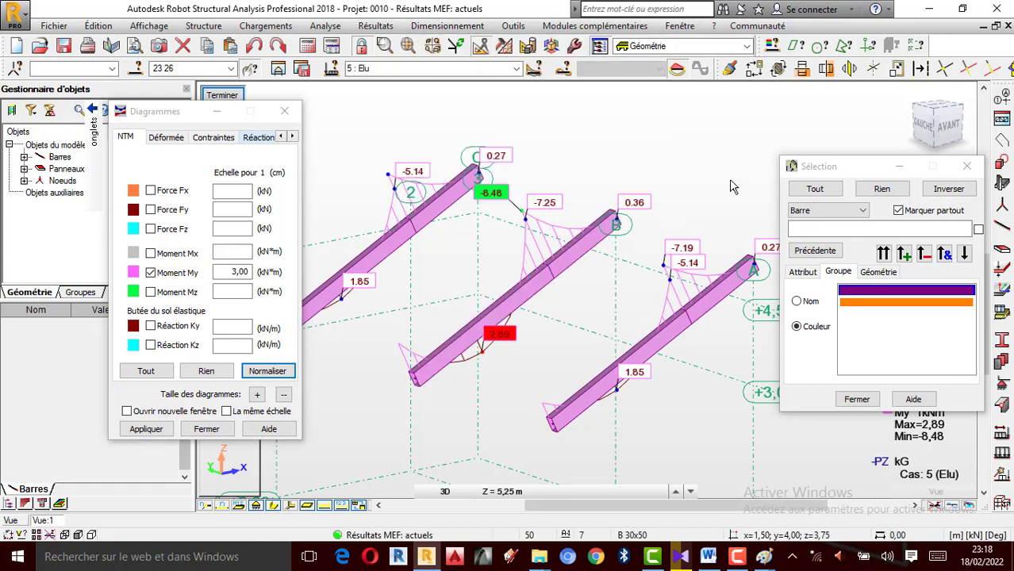
{"action": "left_click", "coordinate": [570, 270]}
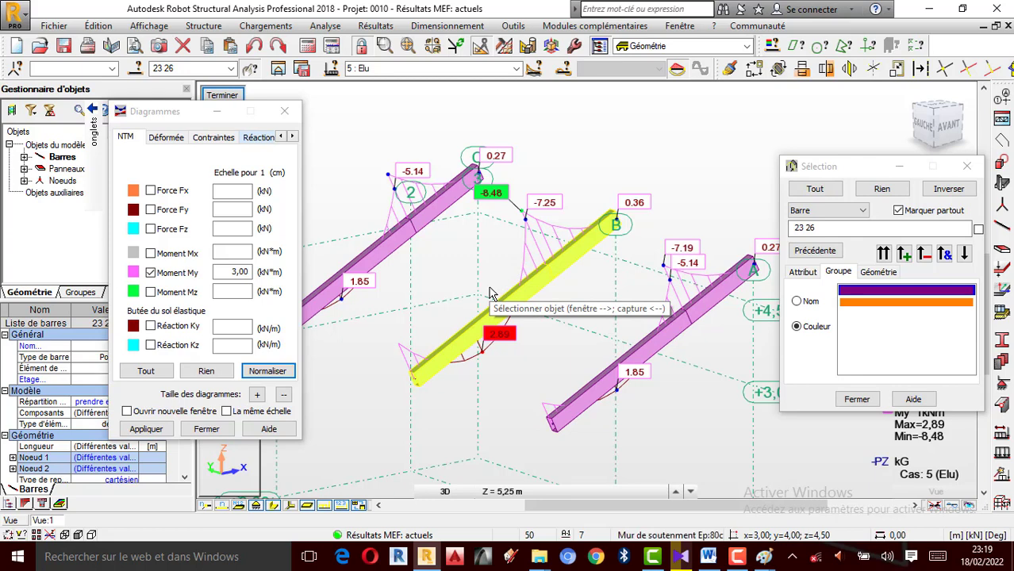
Import the selected beam line into real RC reinforcement design, using manual combinations with Elu kept and Els excluded.
{"action": "left_click", "coordinate": [456, 29]}
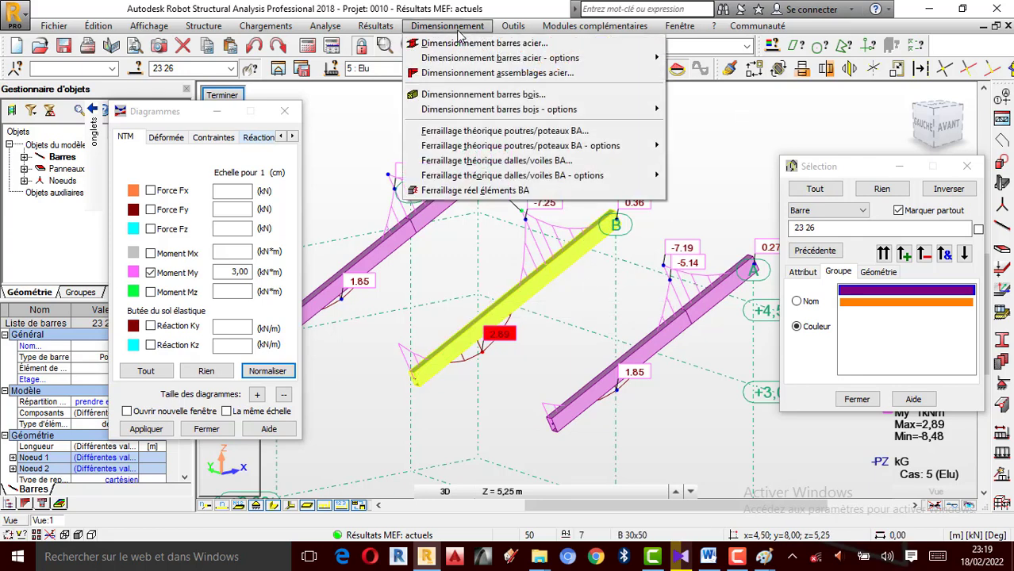
{"action": "left_click", "coordinate": [465, 192]}
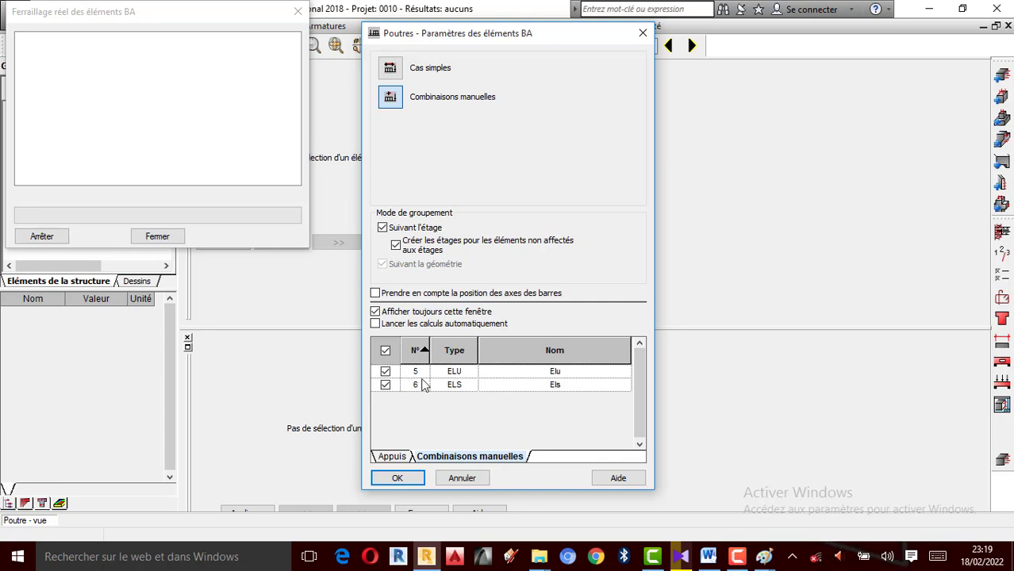
{"action": "left_click", "coordinate": [385, 385]}
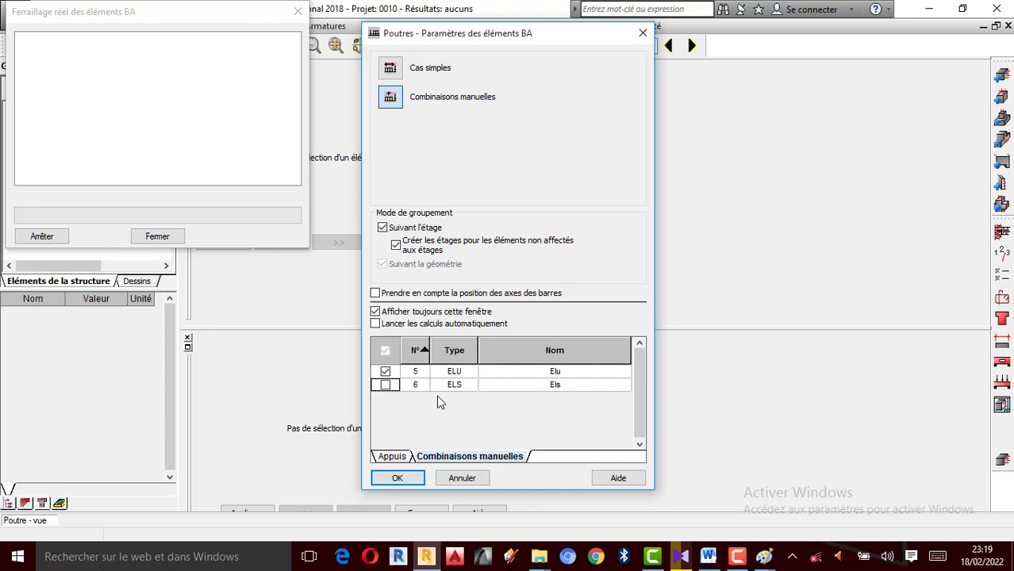
{"action": "left_click", "coordinate": [397, 479]}
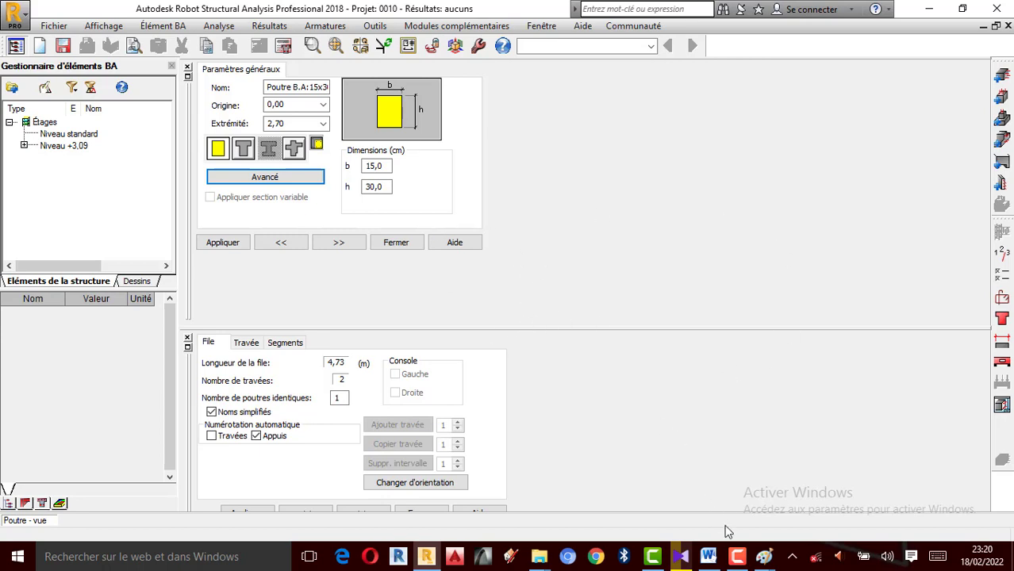
{"action": "left_click", "coordinate": [737, 557]}
{"action": "left_click", "coordinate": [984, 492]}
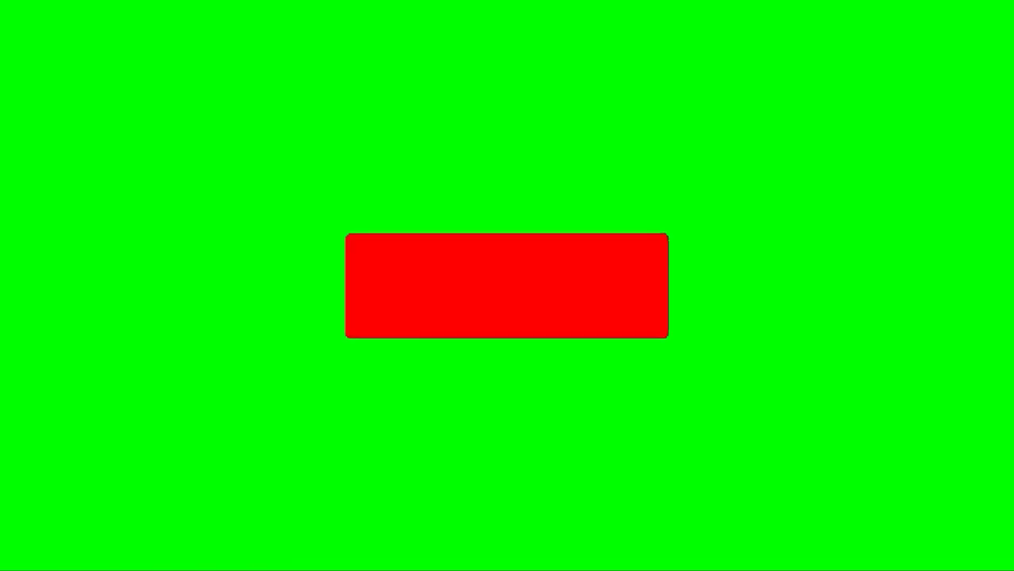